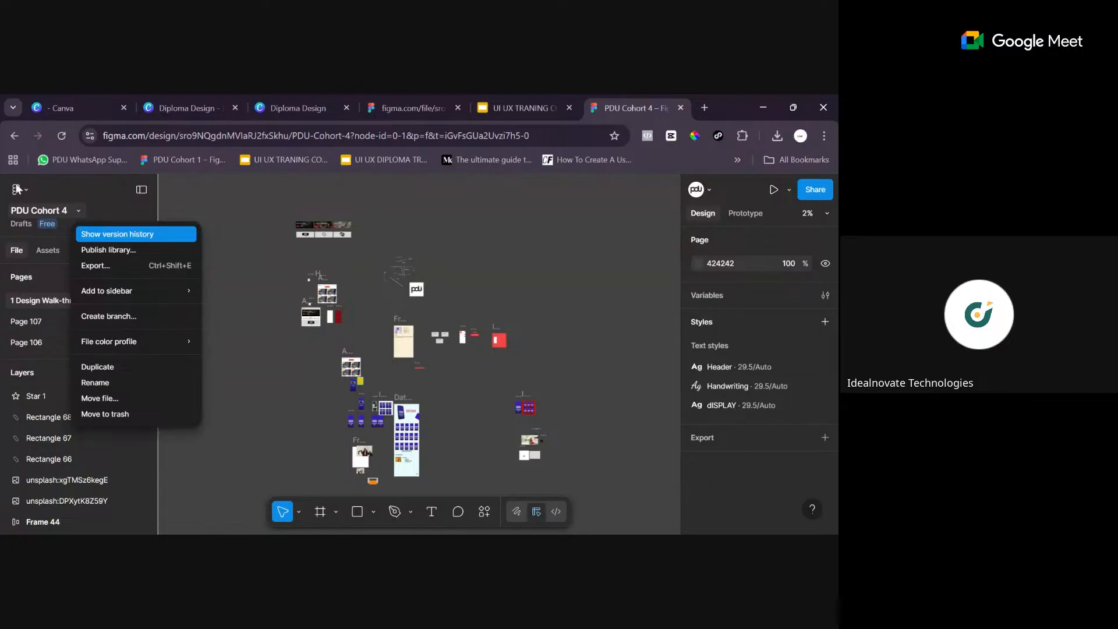
- Leave the PDU Cohort 4 file and return to the team's Drafts file list
{"action": "left_click", "coordinate": [26, 187]}
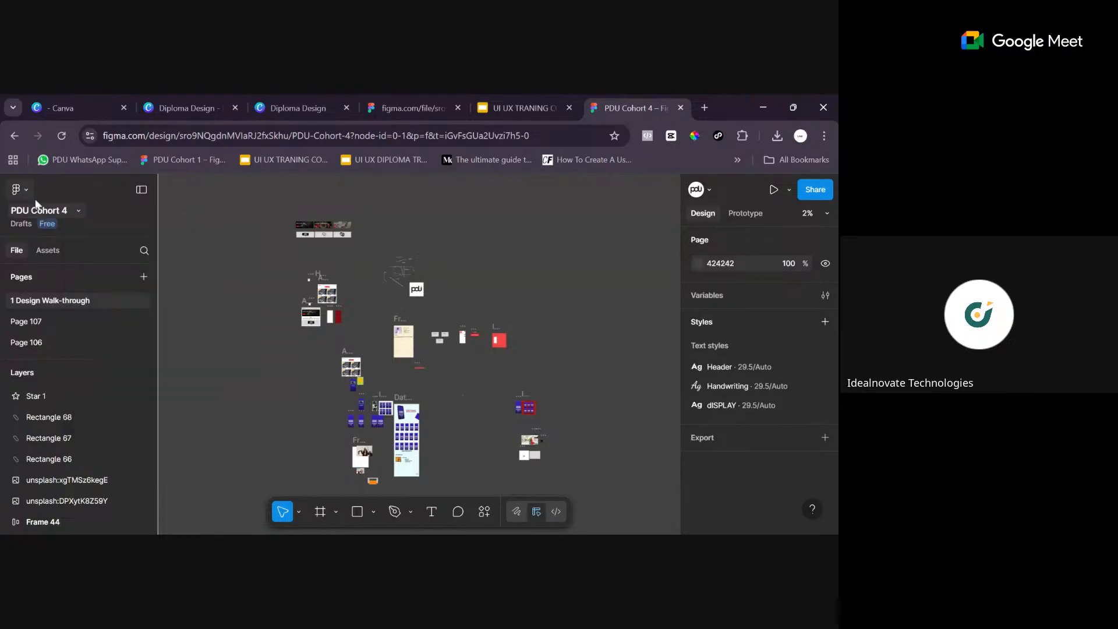
{"action": "left_click", "coordinate": [20, 190]}
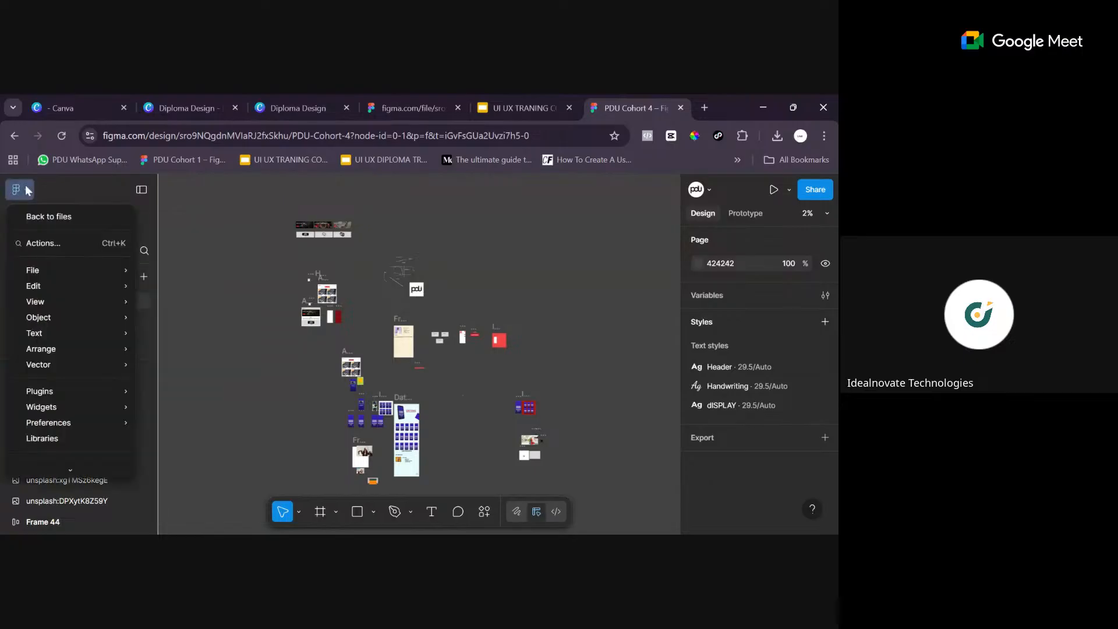
{"action": "left_click", "coordinate": [85, 220]}
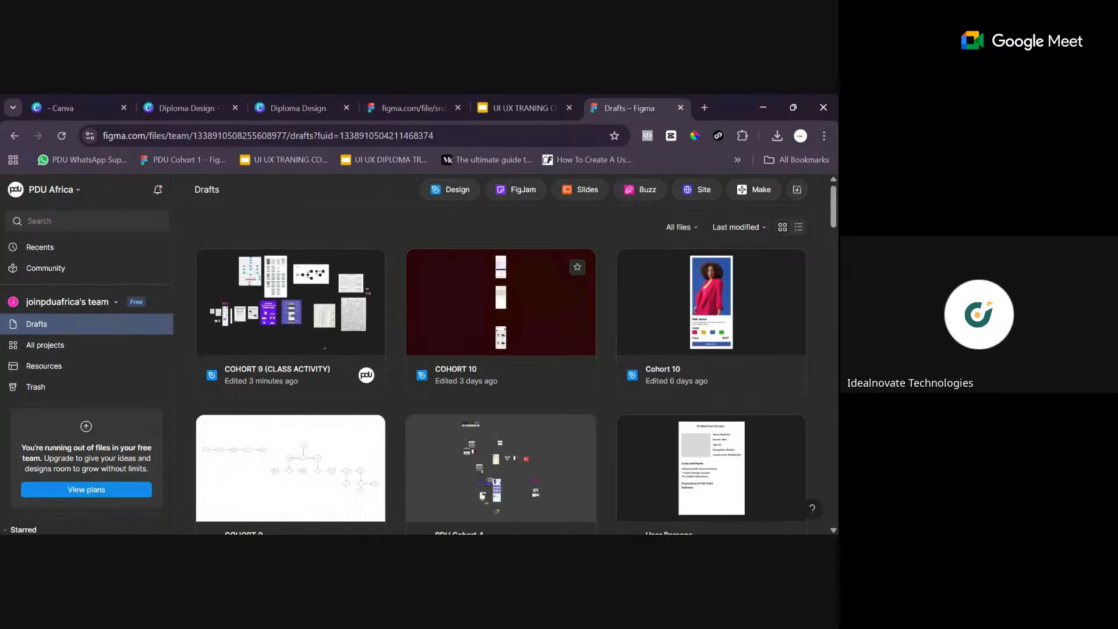
- Look through the drafts, from the recent files to the year-old ones, and open the PDU COHORT 9 design file
{"action": "scroll", "coordinate": [504, 354], "scroll_direction": "down", "scroll_amount": 3}
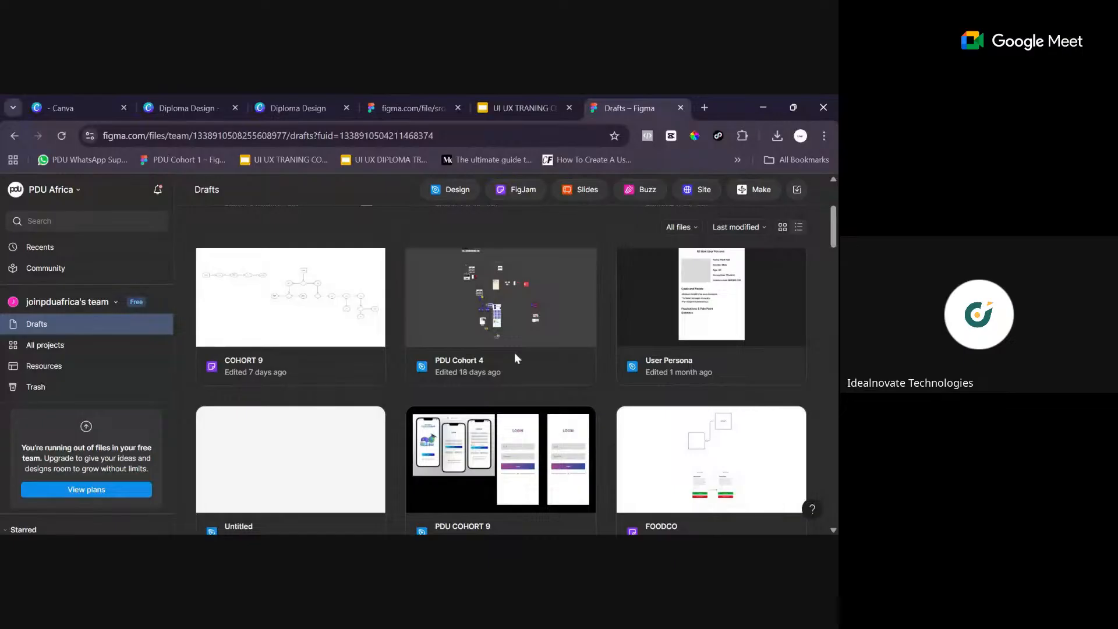
{"action": "scroll", "coordinate": [515, 354], "scroll_direction": "down", "scroll_amount": 3}
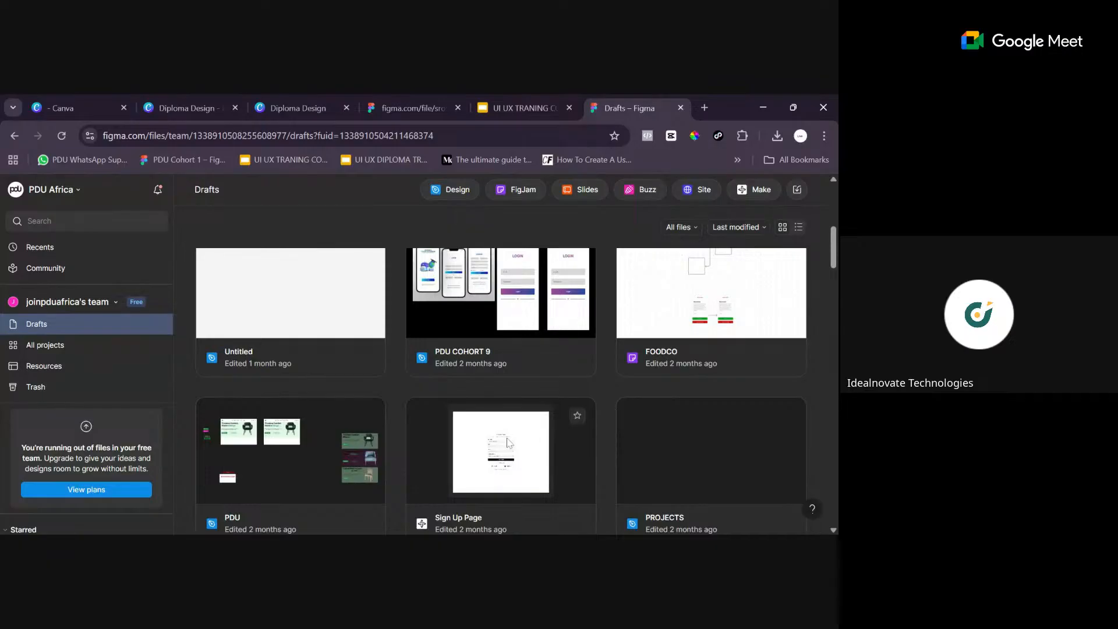
{"action": "scroll", "coordinate": [509, 433], "scroll_direction": "down", "scroll_amount": 4}
{"action": "scroll", "coordinate": [507, 433], "scroll_direction": "down", "scroll_amount": 12}
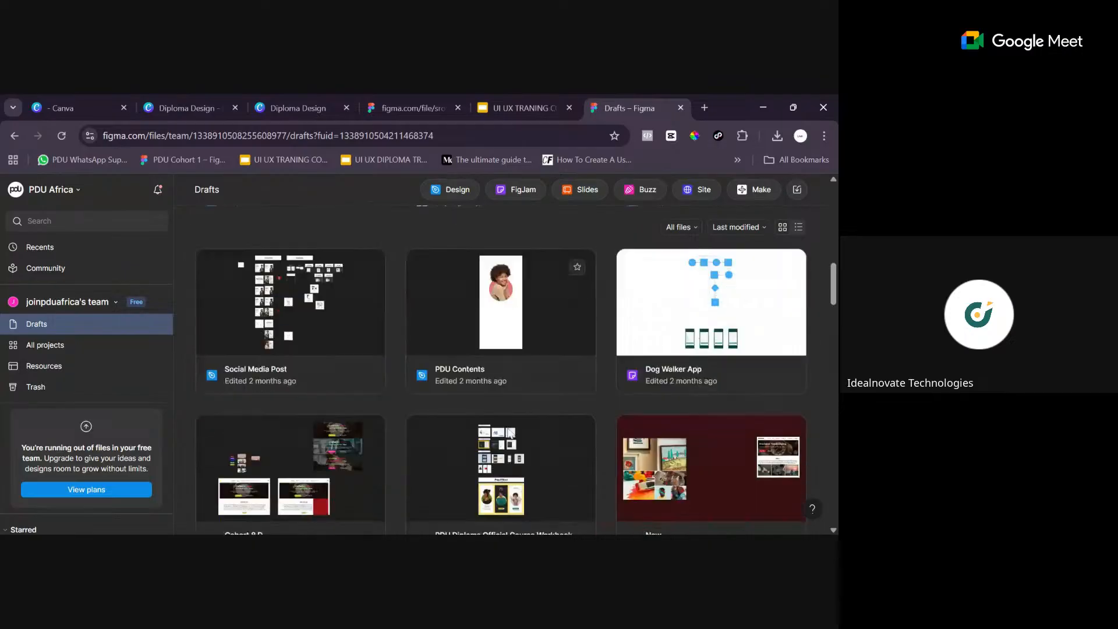
{"action": "scroll", "coordinate": [519, 431], "scroll_direction": "down", "scroll_amount": 6}
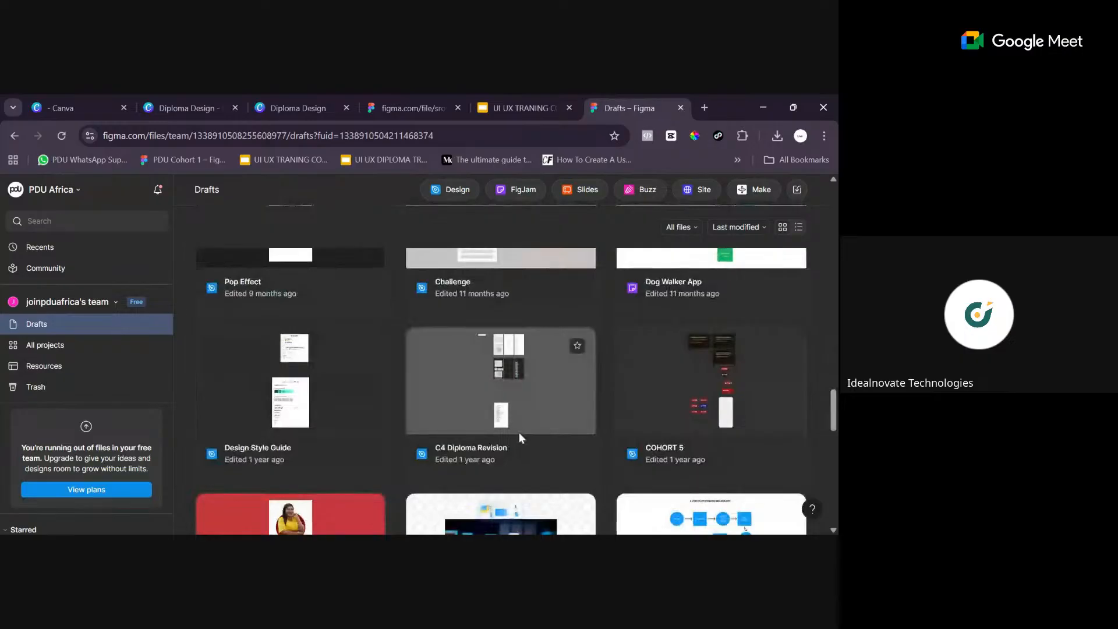
{"action": "scroll", "coordinate": [520, 435], "scroll_direction": "down", "scroll_amount": 4}
{"action": "scroll", "coordinate": [528, 443], "scroll_direction": "up", "scroll_amount": 10}
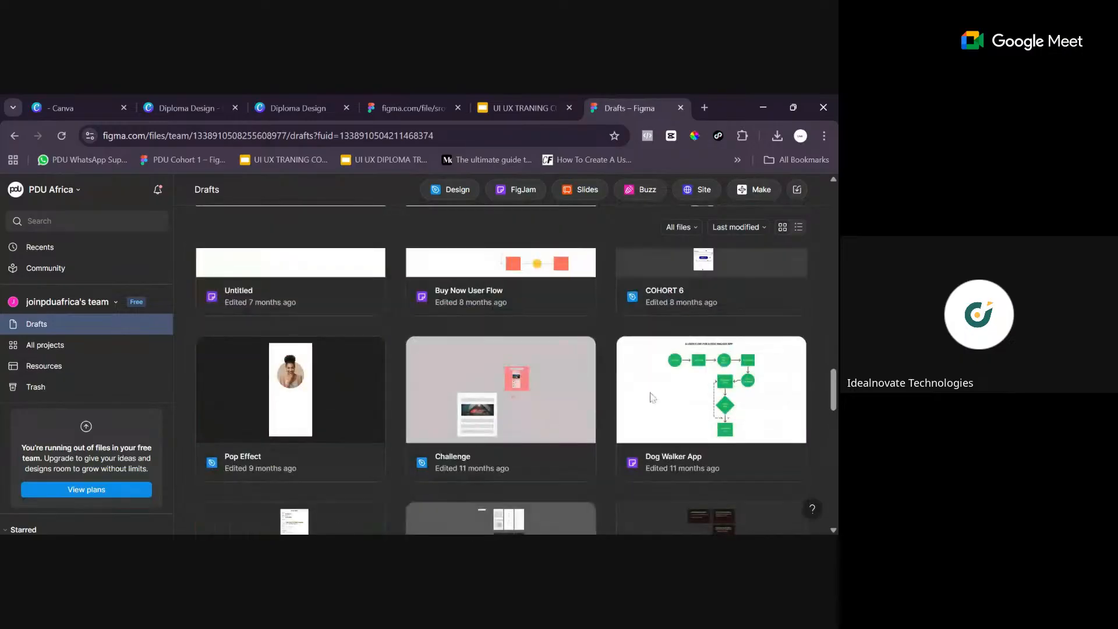
{"action": "scroll", "coordinate": [728, 385], "scroll_direction": "up", "scroll_amount": 3}
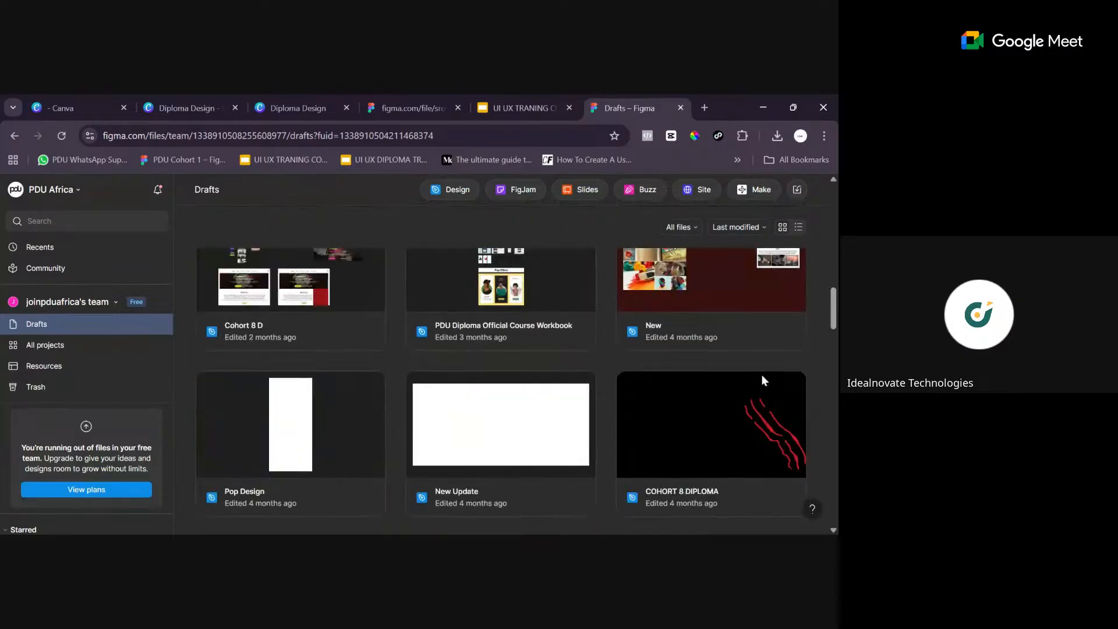
{"action": "scroll", "coordinate": [640, 372], "scroll_direction": "up", "scroll_amount": 7}
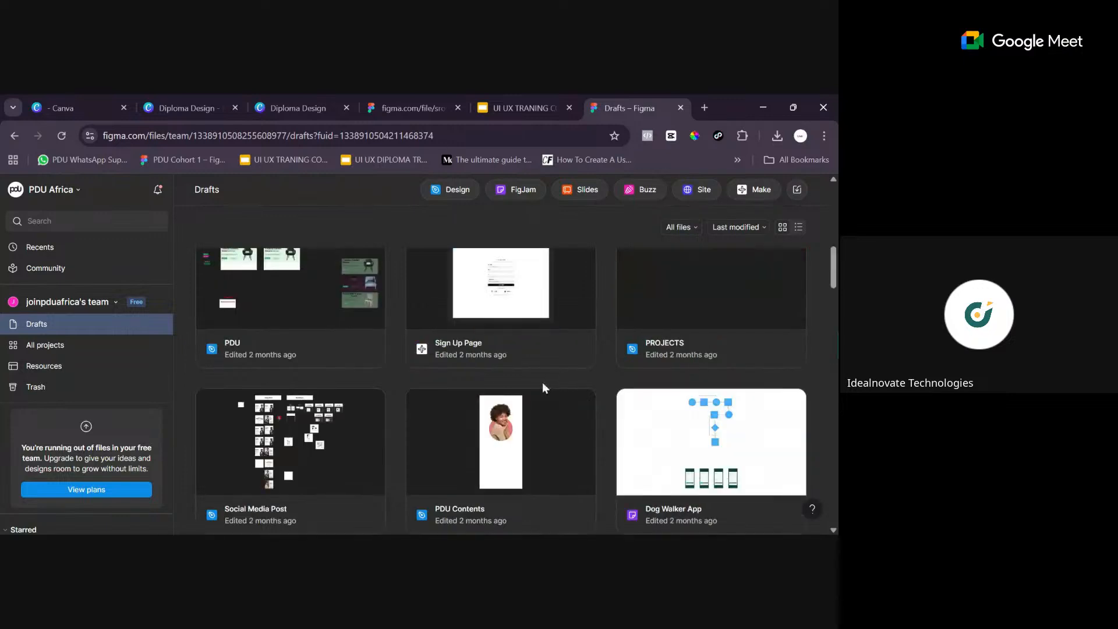
{"action": "scroll", "coordinate": [588, 387], "scroll_direction": "up", "scroll_amount": 4}
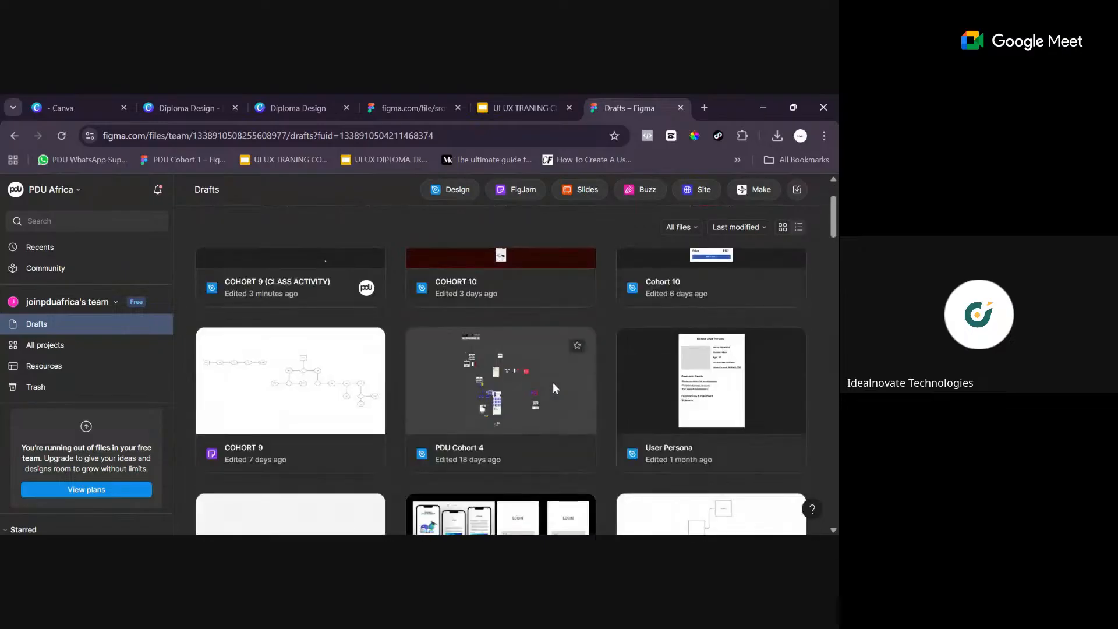
{"action": "scroll", "coordinate": [537, 370], "scroll_direction": "up", "scroll_amount": 2}
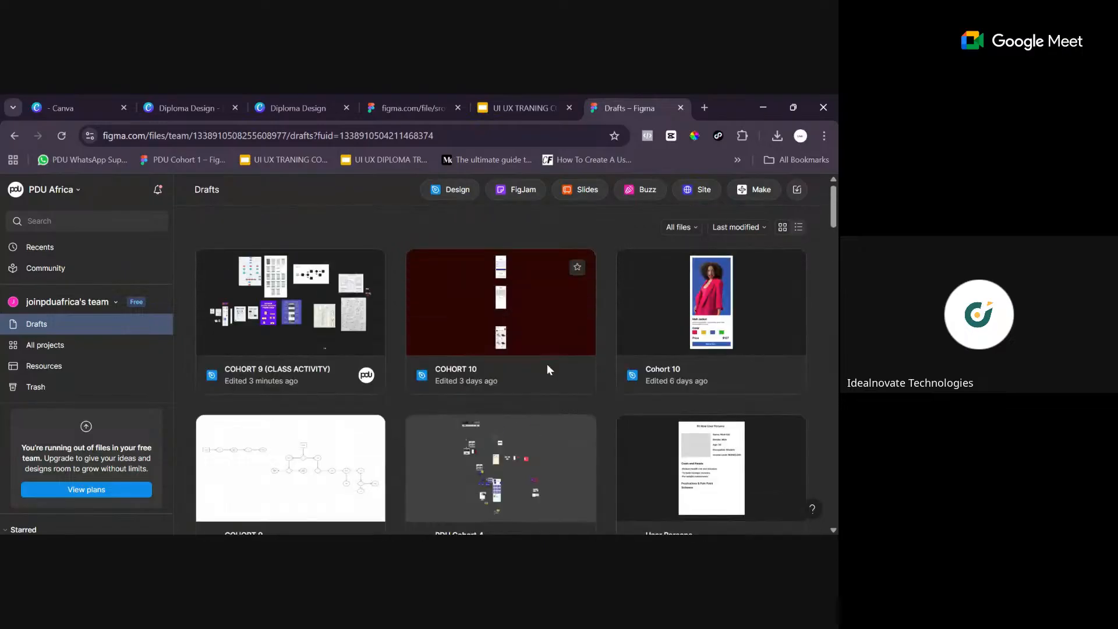
{"action": "scroll", "coordinate": [541, 359], "scroll_direction": "down", "scroll_amount": 7}
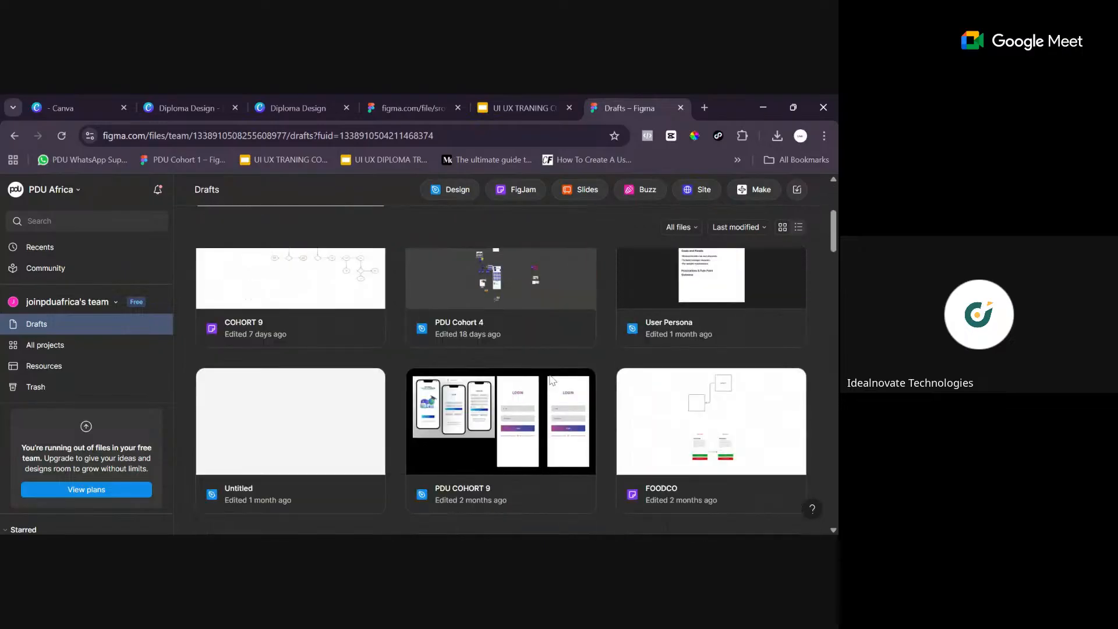
{"action": "left_click", "coordinate": [517, 322]}
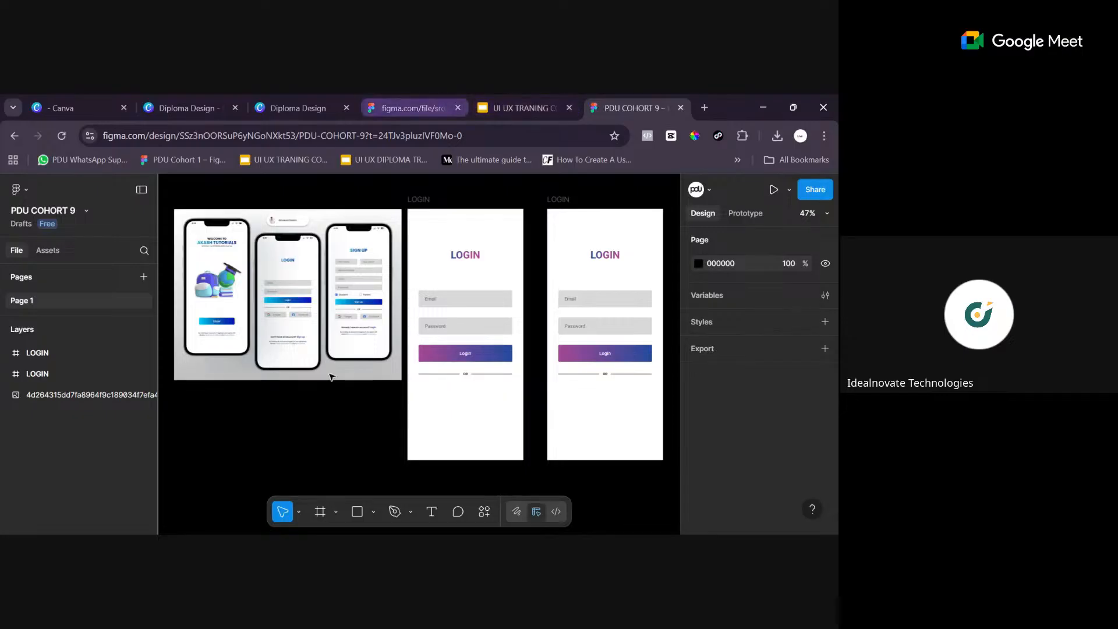
- Return from PDU COHORT 9 to the Drafts file list and examine the thumbnails and names of the recent and older files
{"action": "left_click", "coordinate": [28, 190]}
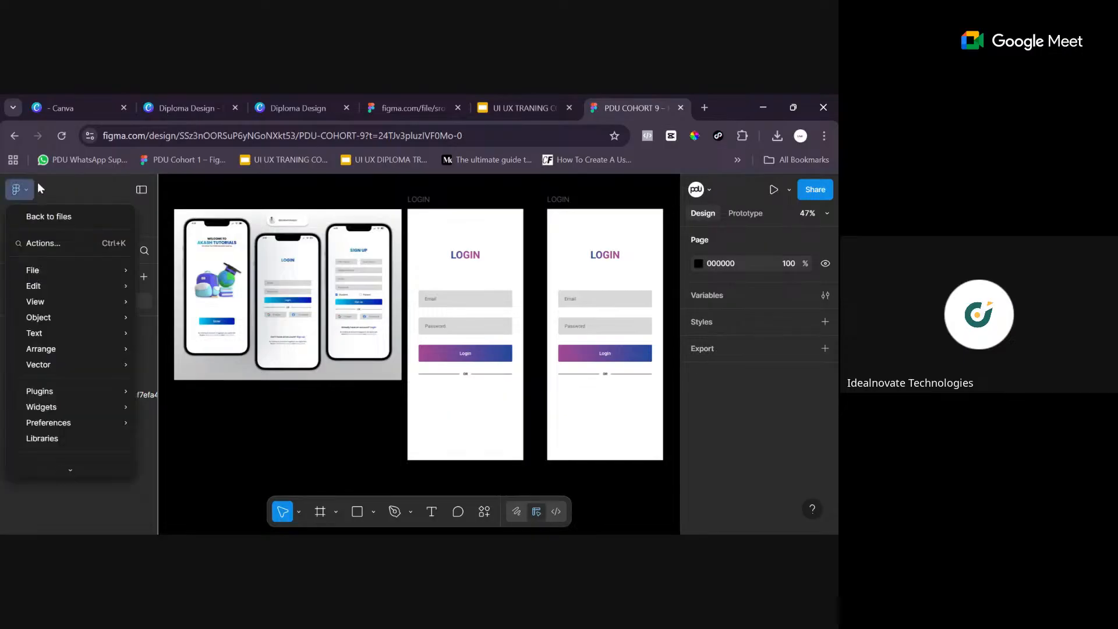
{"action": "left_click", "coordinate": [64, 217]}
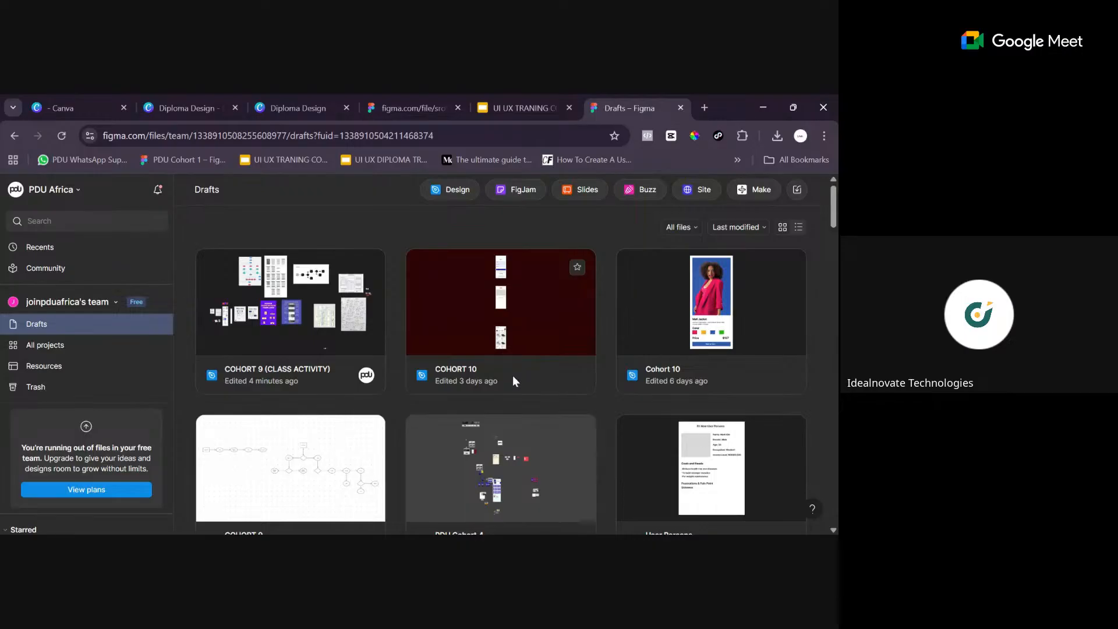
{"action": "scroll", "coordinate": [546, 365], "scroll_direction": "down", "scroll_amount": 2}
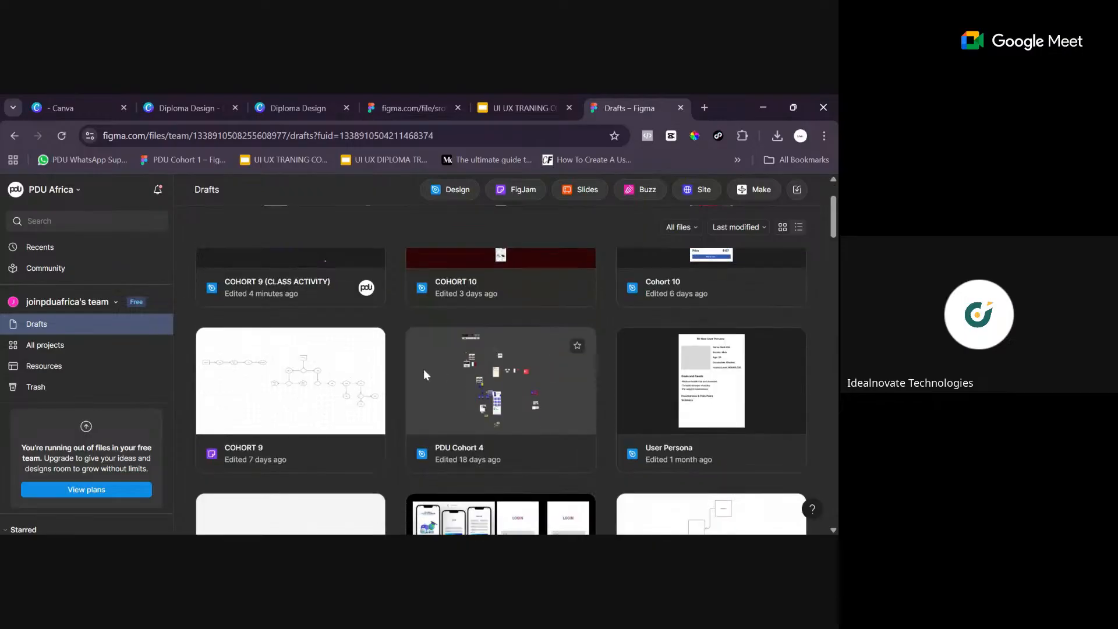
{"action": "scroll", "coordinate": [485, 369], "scroll_direction": "up", "scroll_amount": 2}
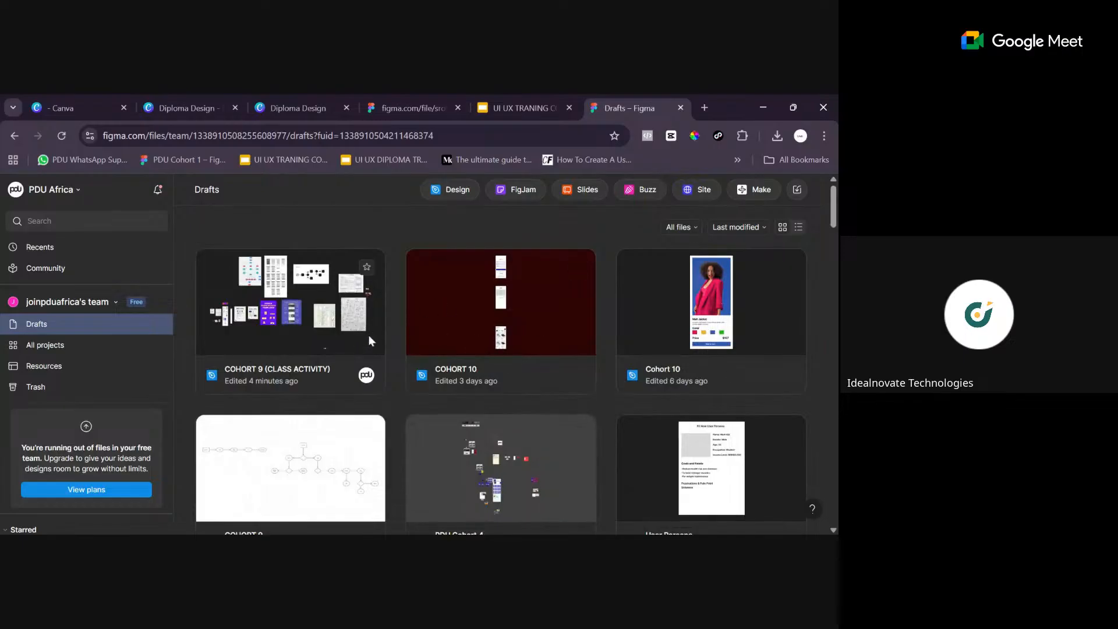
{"action": "scroll", "coordinate": [378, 349], "scroll_direction": "down", "scroll_amount": 7}
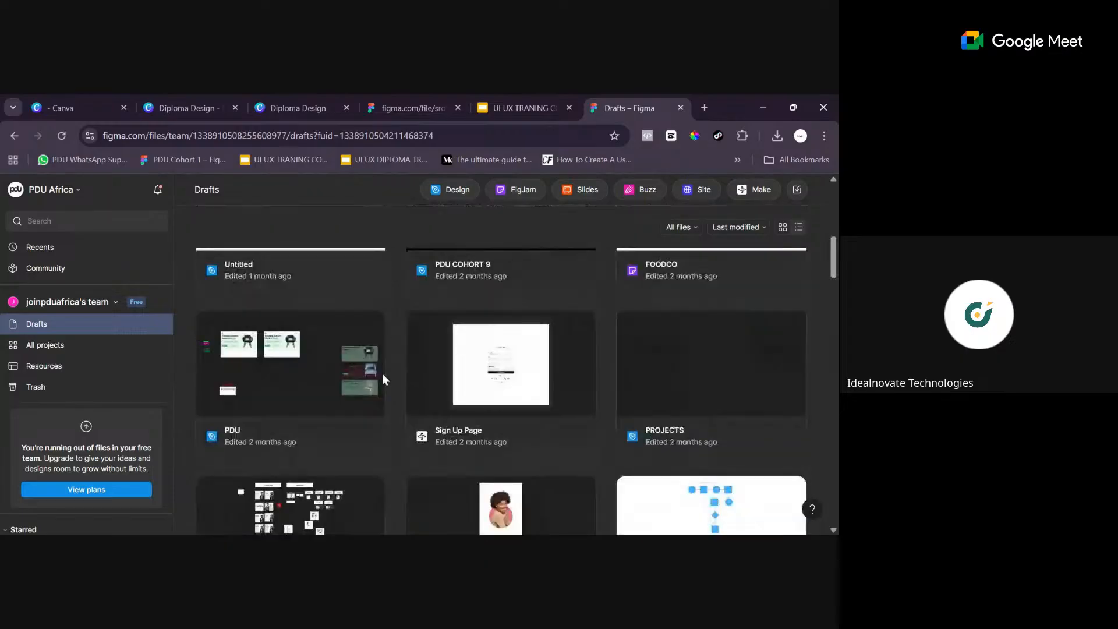
{"action": "scroll", "coordinate": [400, 428], "scroll_direction": "down", "scroll_amount": 3}
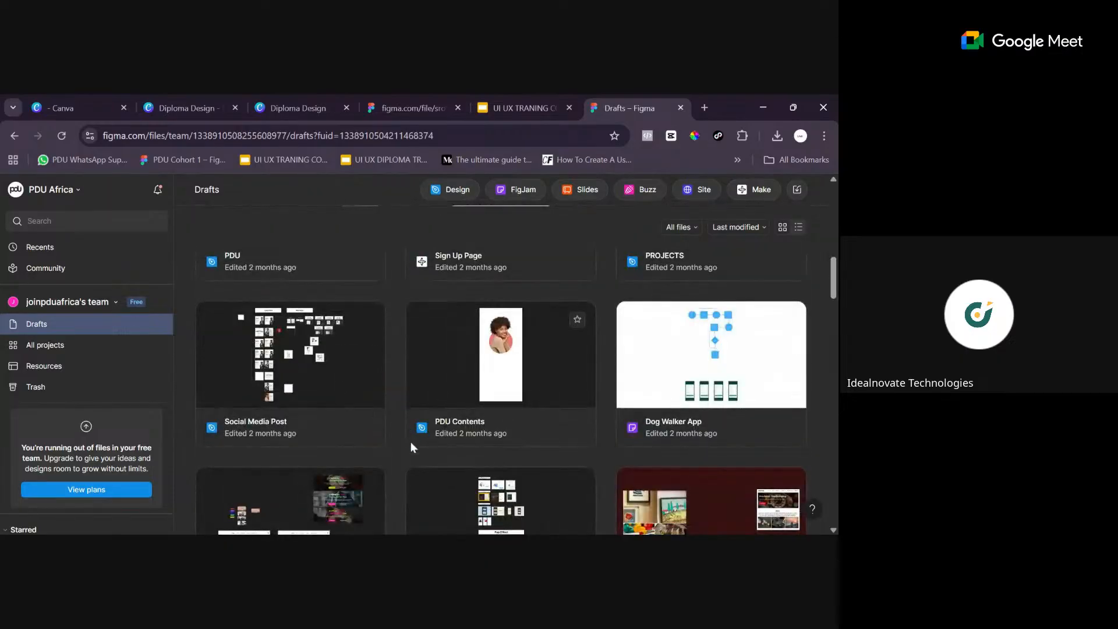
{"action": "scroll", "coordinate": [397, 386], "scroll_direction": "up", "scroll_amount": 8}
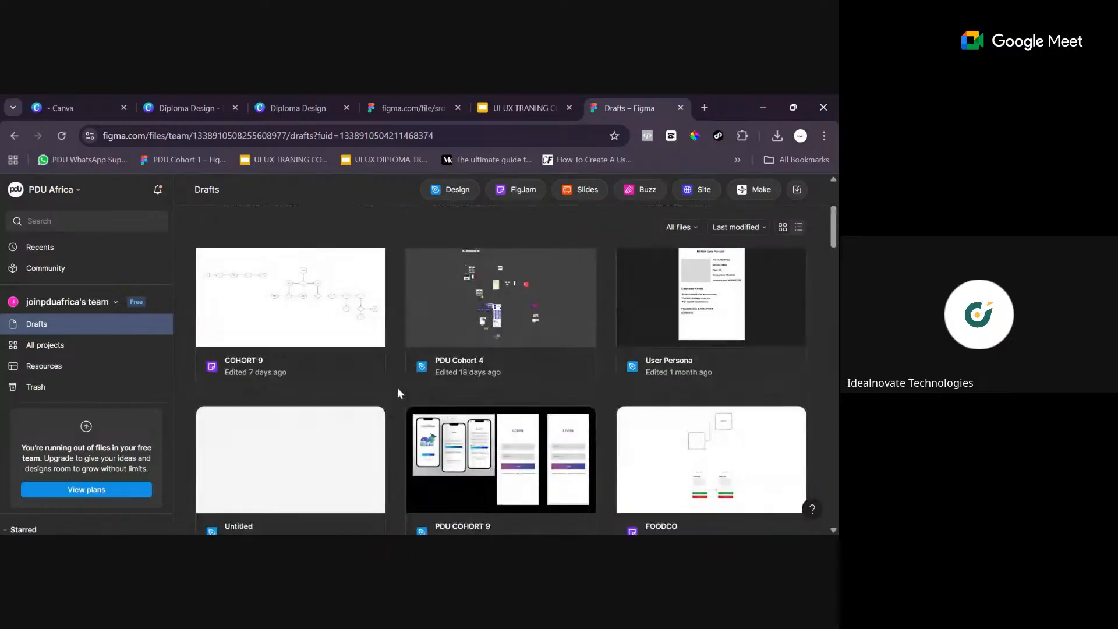
{"action": "scroll", "coordinate": [394, 408], "scroll_direction": "down", "scroll_amount": 8}
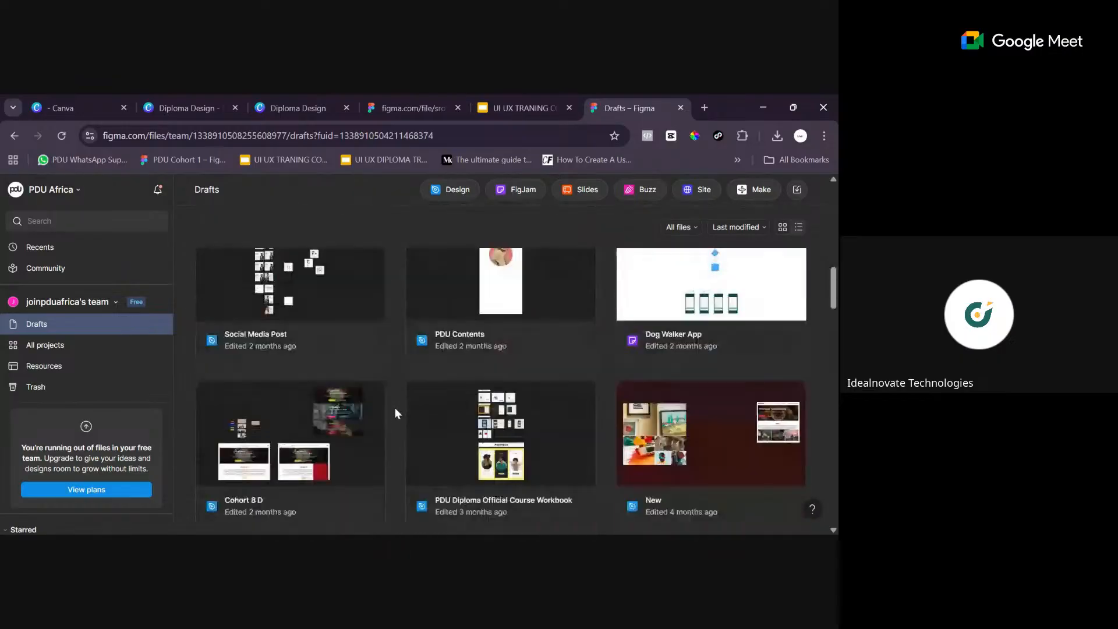
{"action": "scroll", "coordinate": [395, 407], "scroll_direction": "down", "scroll_amount": 3}
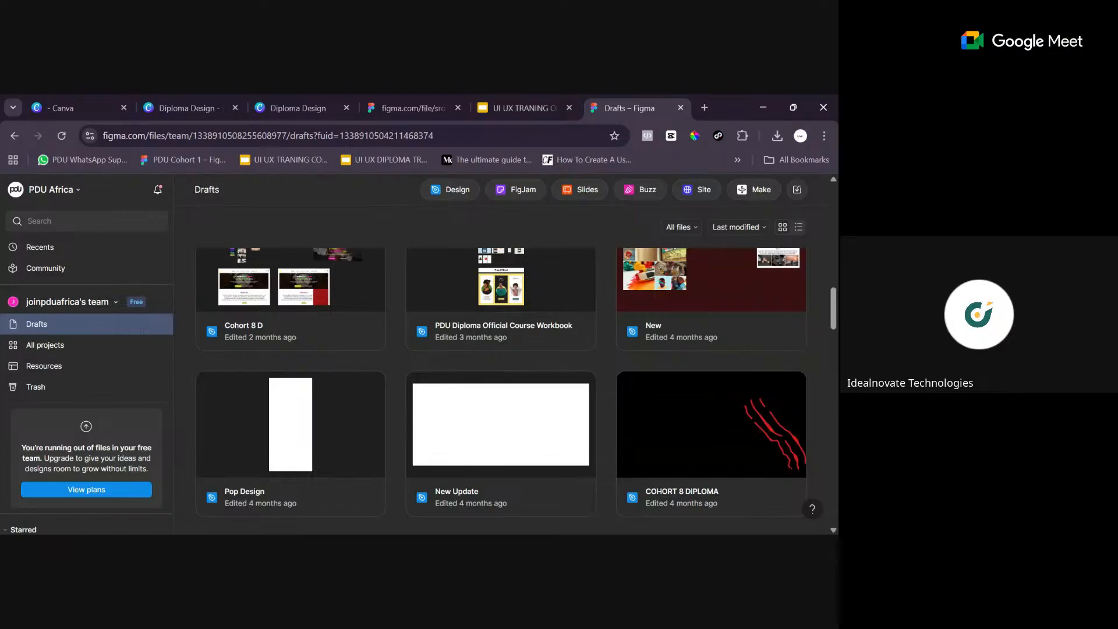
{"action": "scroll", "coordinate": [606, 371], "scroll_direction": "down", "scroll_amount": 3}
{"action": "scroll", "coordinate": [604, 373], "scroll_direction": "down", "scroll_amount": 2}
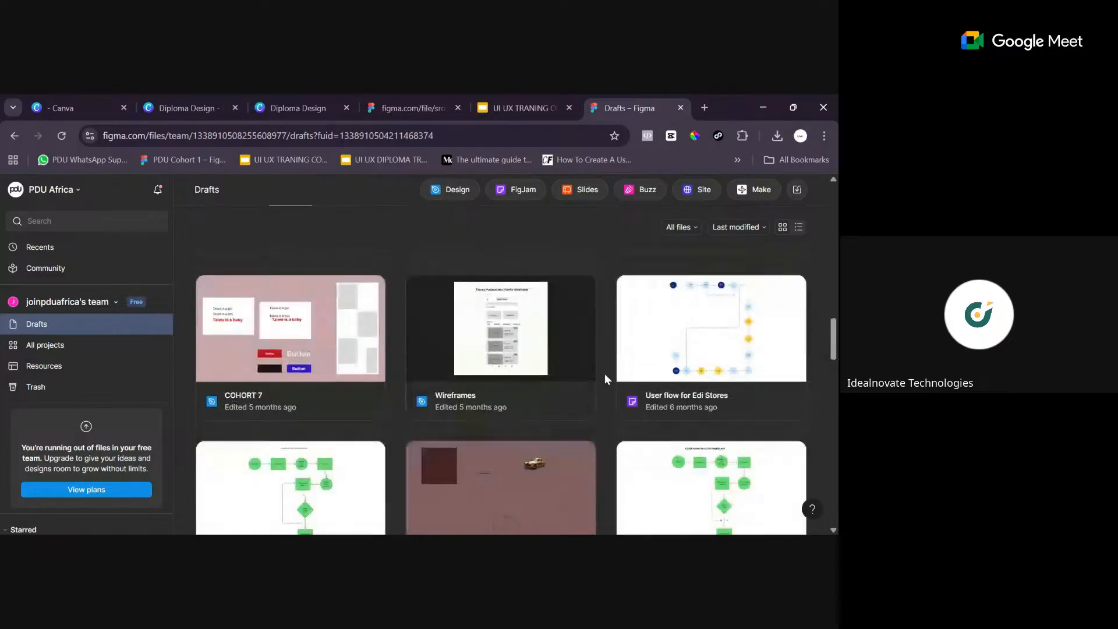
{"action": "scroll", "coordinate": [614, 392], "scroll_direction": "down", "scroll_amount": 8}
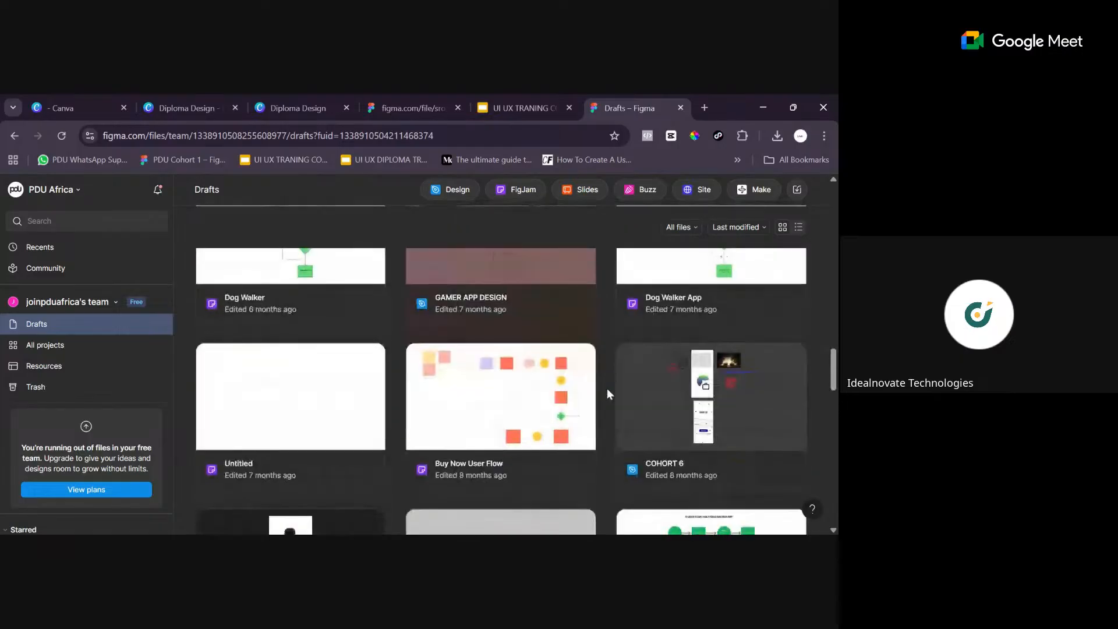
{"action": "scroll", "coordinate": [611, 391], "scroll_direction": "up", "scroll_amount": 10}
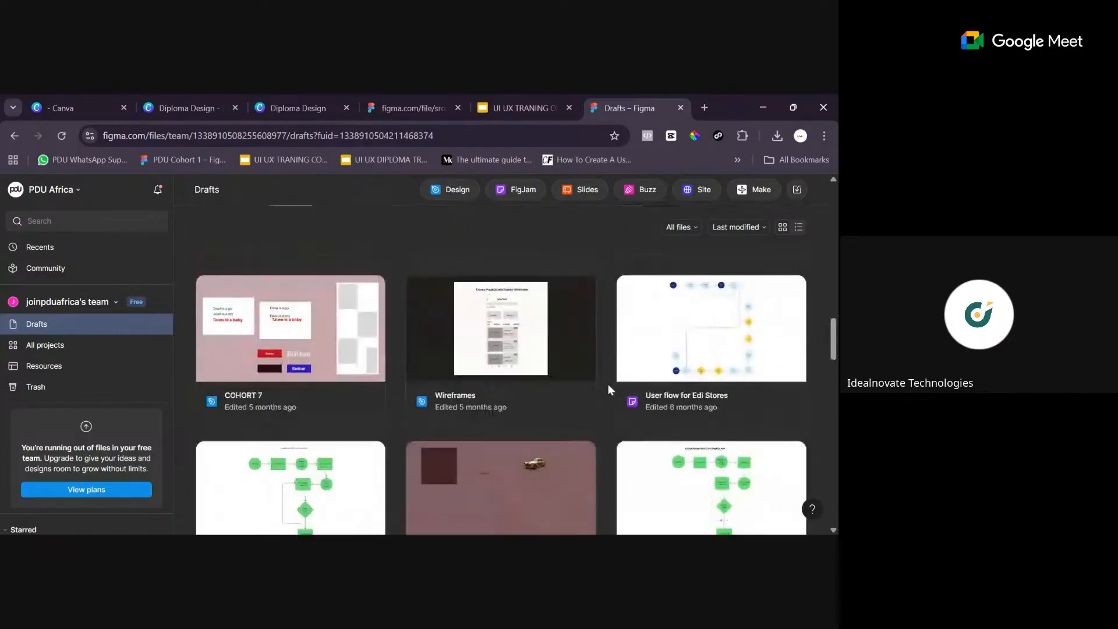
{"action": "scroll", "coordinate": [608, 383], "scroll_direction": "down", "scroll_amount": 5}
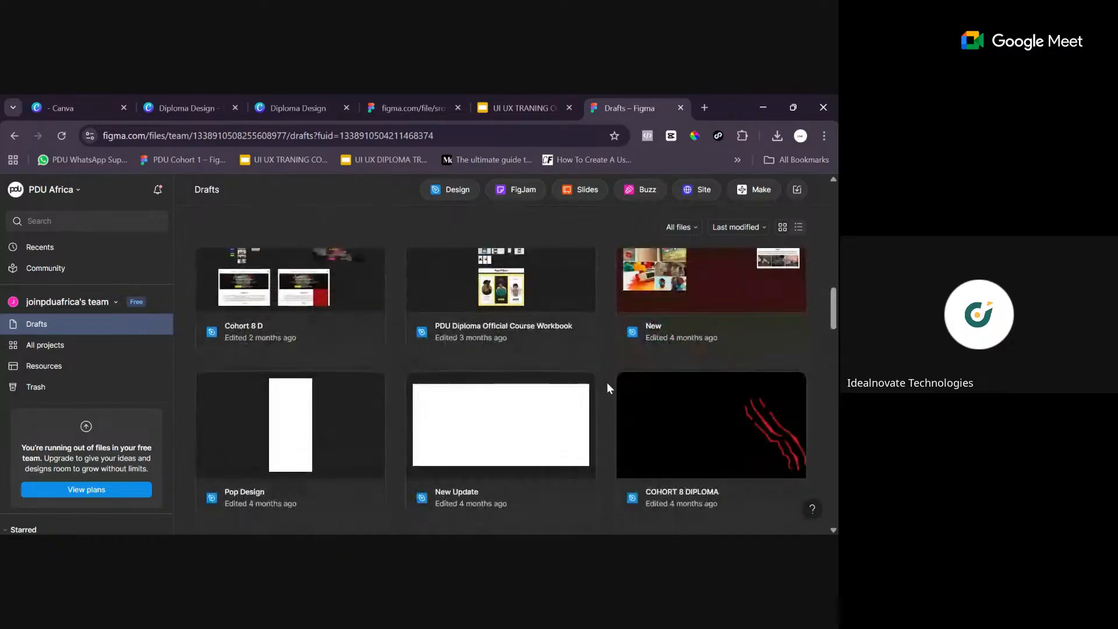
{"action": "scroll", "coordinate": [607, 382], "scroll_direction": "up", "scroll_amount": 2}
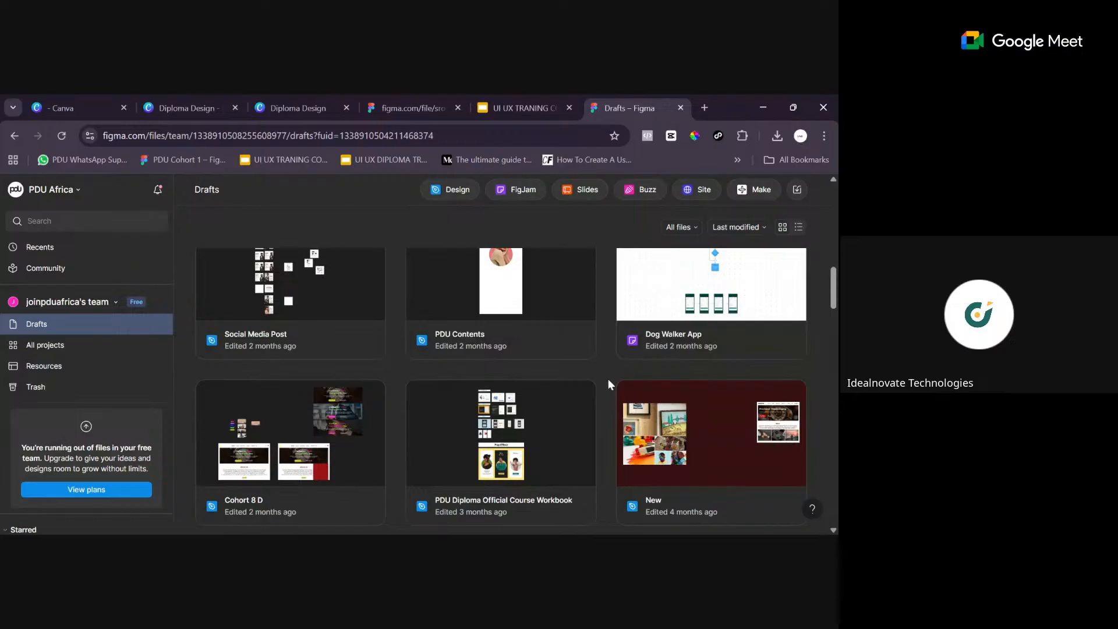
{"action": "scroll", "coordinate": [608, 378], "scroll_direction": "up", "scroll_amount": 5}
{"action": "scroll", "coordinate": [609, 380], "scroll_direction": "up", "scroll_amount": 3}
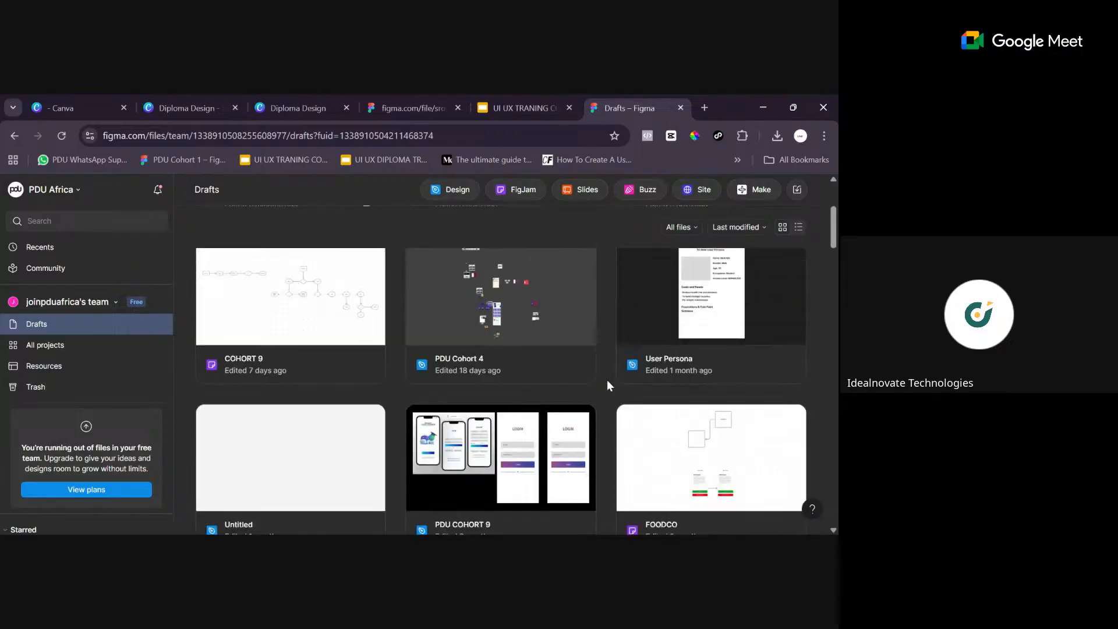
{"action": "scroll", "coordinate": [608, 400], "scroll_direction": "up", "scroll_amount": 3}
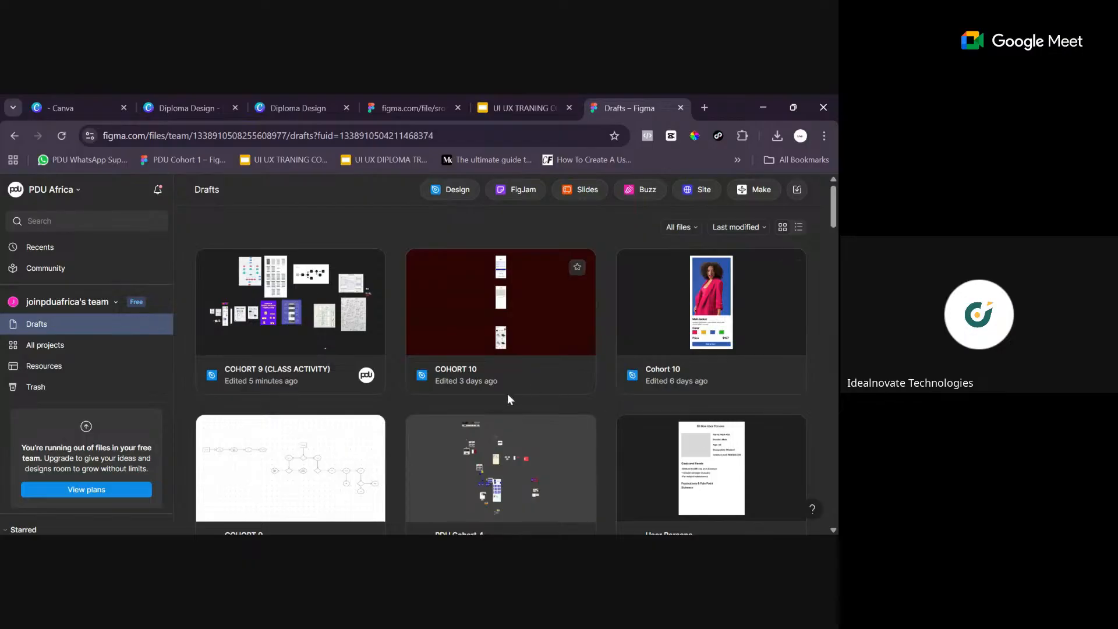
{"action": "scroll", "coordinate": [588, 379], "scroll_direction": "down", "scroll_amount": 5}
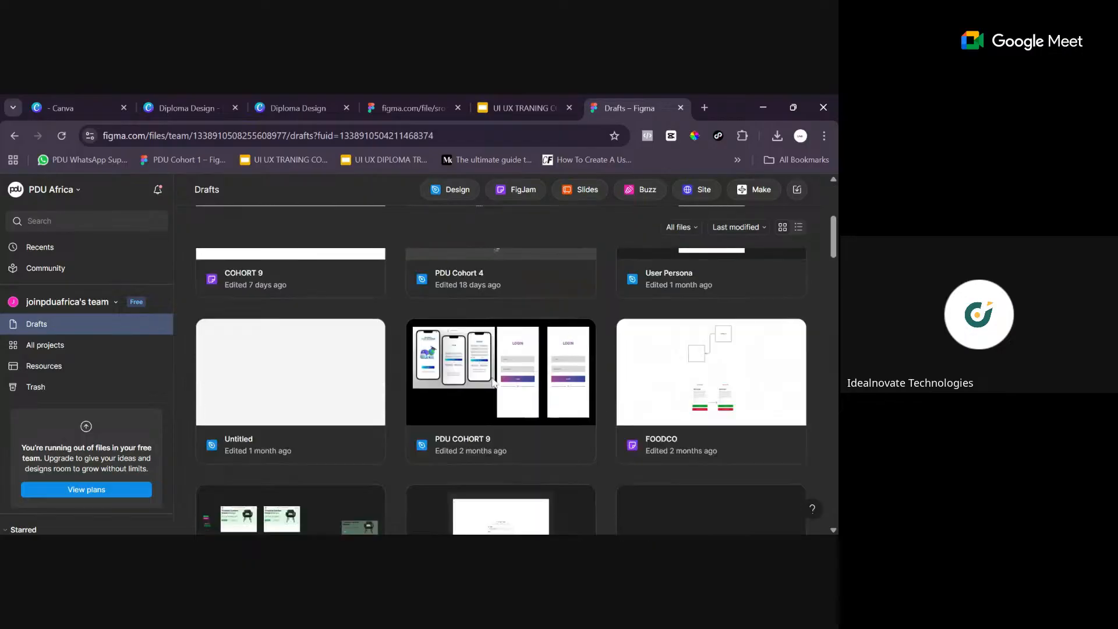
{"action": "scroll", "coordinate": [507, 350], "scroll_direction": "up", "scroll_amount": 4}
{"action": "scroll", "coordinate": [385, 431], "scroll_direction": "down", "scroll_amount": 5}
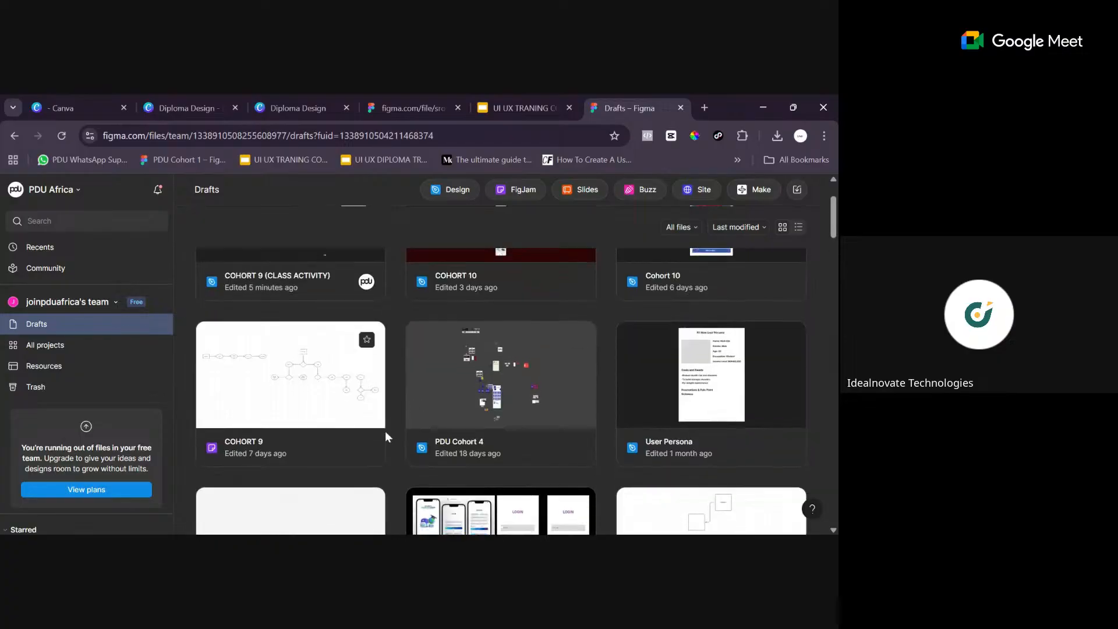
{"action": "scroll", "coordinate": [395, 395], "scroll_direction": "down", "scroll_amount": 6}
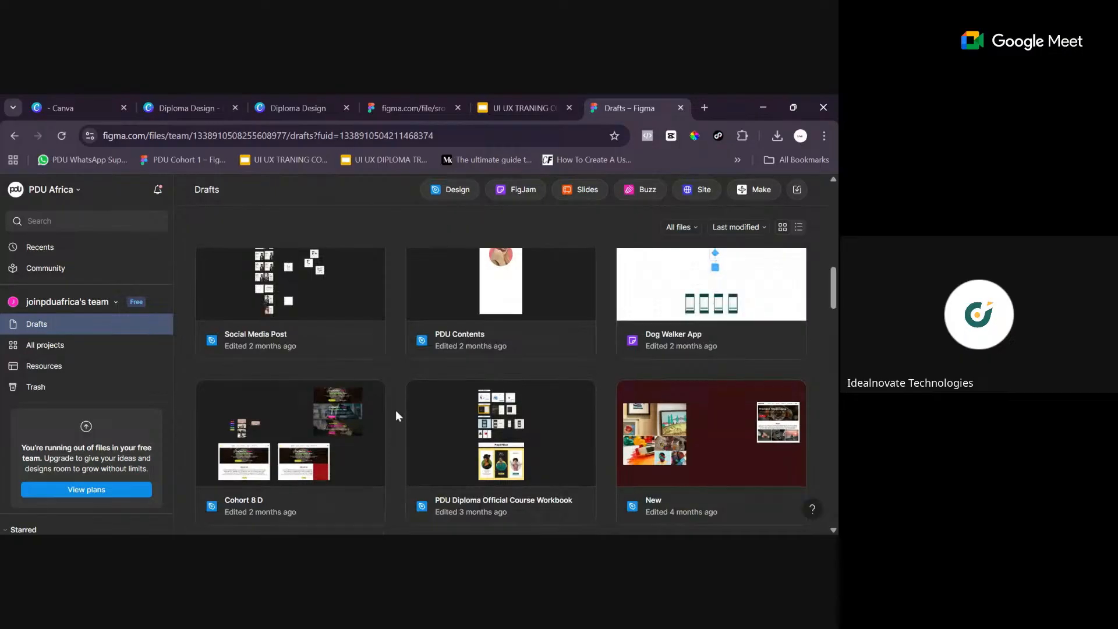
{"action": "scroll", "coordinate": [397, 425], "scroll_direction": "down", "scroll_amount": 5}
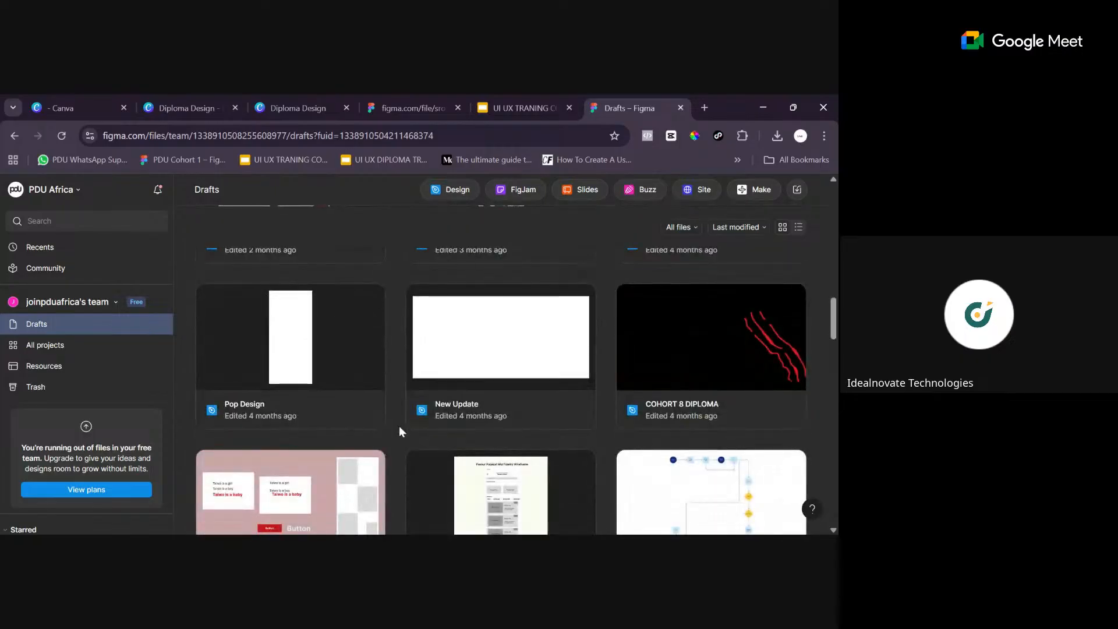
{"action": "scroll", "coordinate": [400, 431], "scroll_direction": "down", "scroll_amount": 6}
{"action": "scroll", "coordinate": [395, 433], "scroll_direction": "down", "scroll_amount": 2}
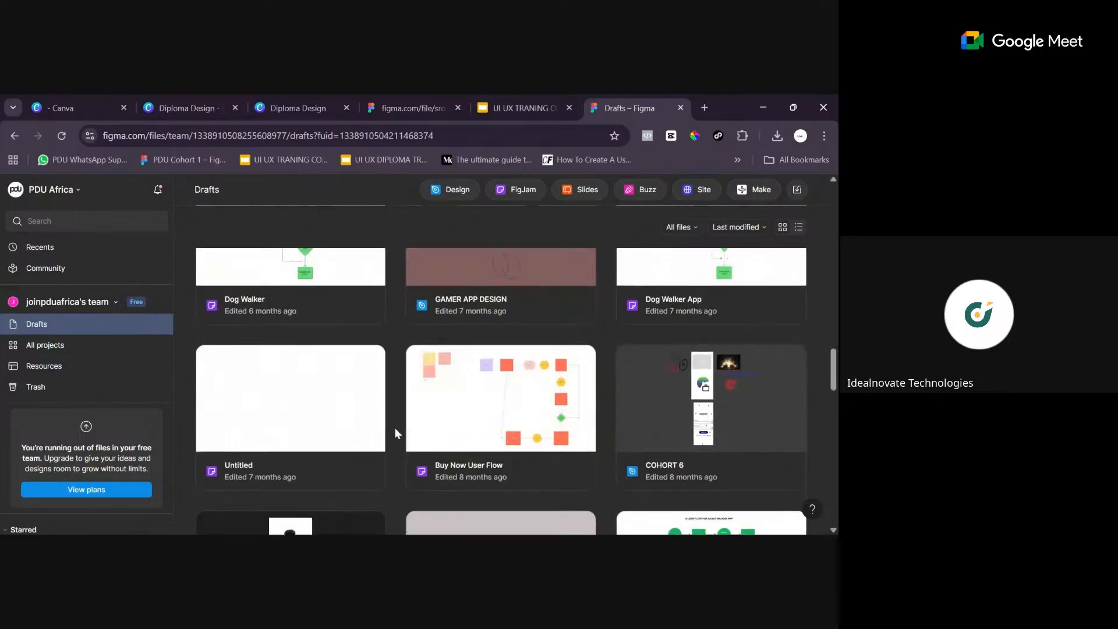
- Look through the older drafts, from the months-old files to the year-old cohort files, and return to the most recent ones
{"action": "scroll", "coordinate": [394, 431], "scroll_direction": "down", "scroll_amount": 6}
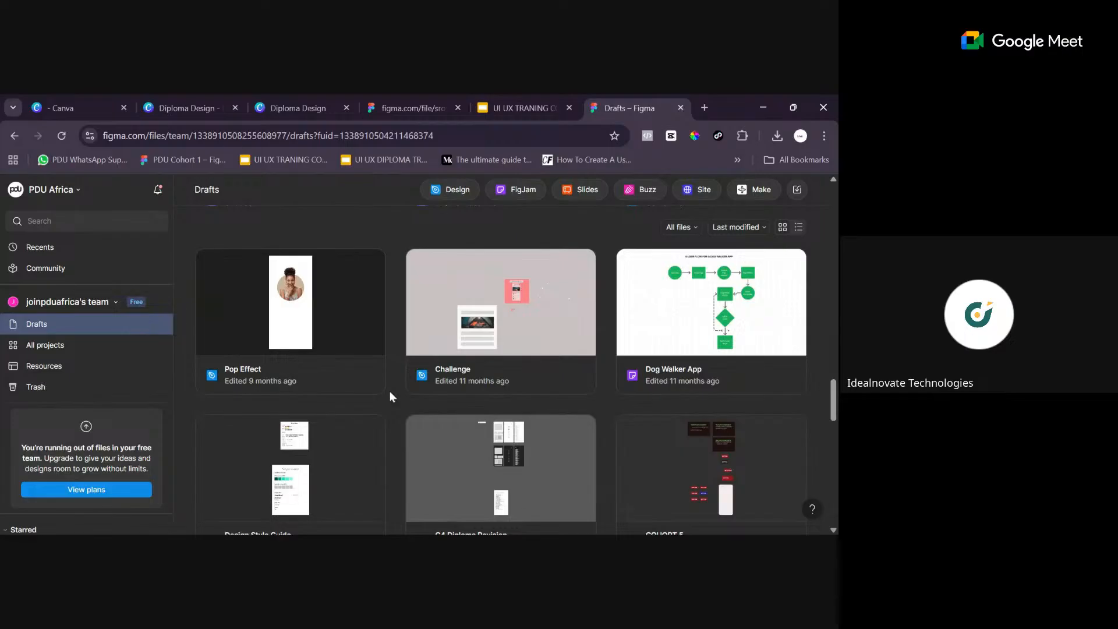
{"action": "scroll", "coordinate": [391, 396], "scroll_direction": "down", "scroll_amount": 3}
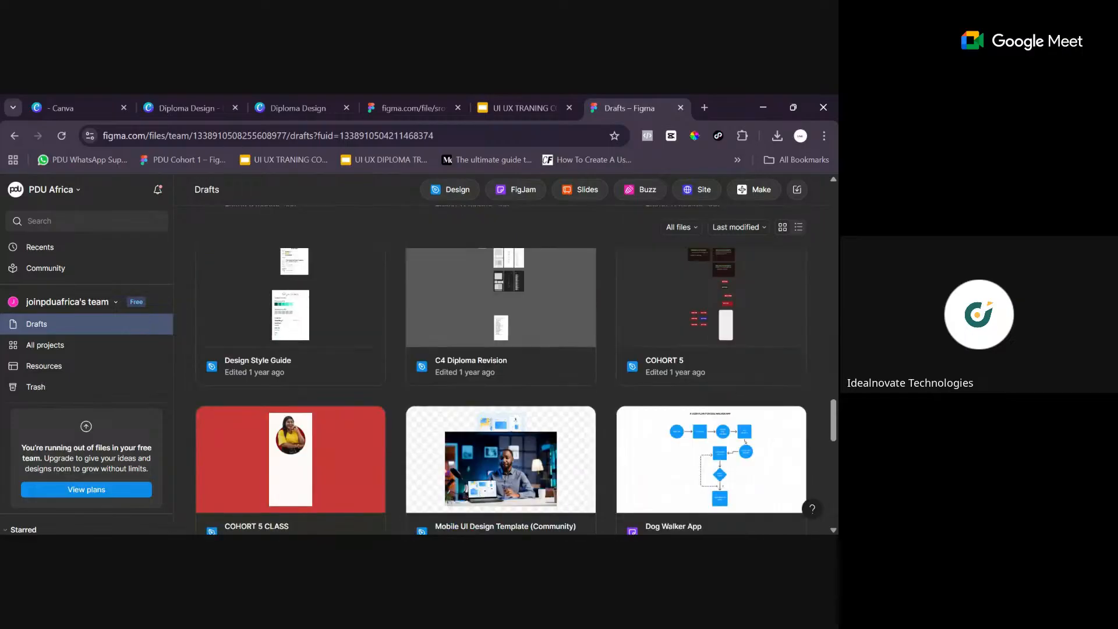
{"action": "scroll", "coordinate": [390, 410], "scroll_direction": "down", "scroll_amount": 3}
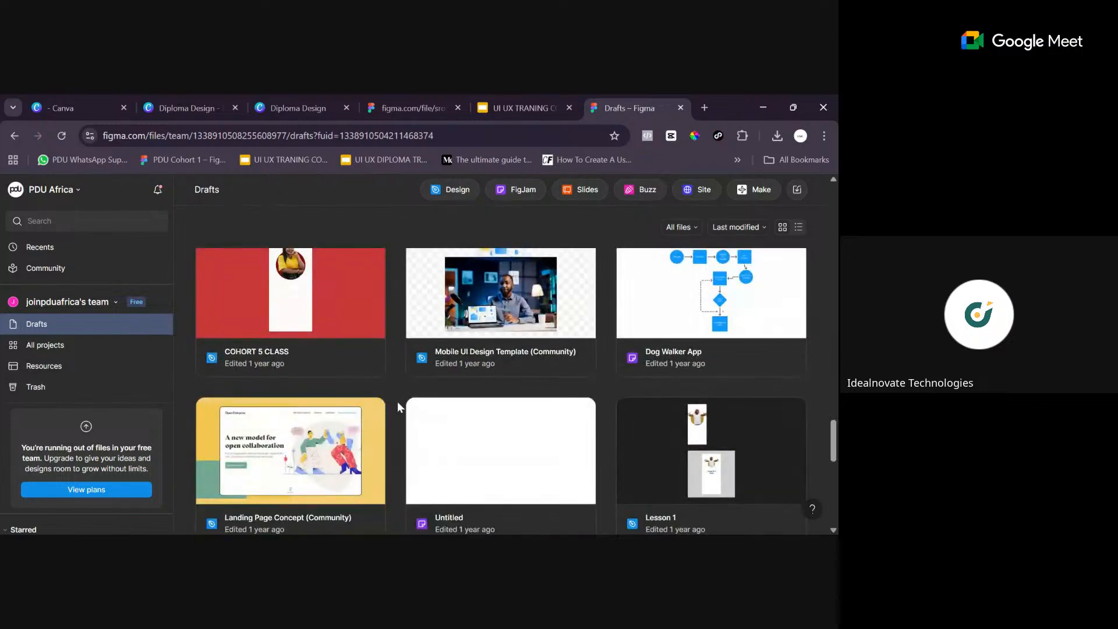
{"action": "scroll", "coordinate": [397, 401], "scroll_direction": "down", "scroll_amount": 3}
{"action": "scroll", "coordinate": [397, 402], "scroll_direction": "down", "scroll_amount": 2}
{"action": "scroll", "coordinate": [397, 390], "scroll_direction": "up", "scroll_amount": 10}
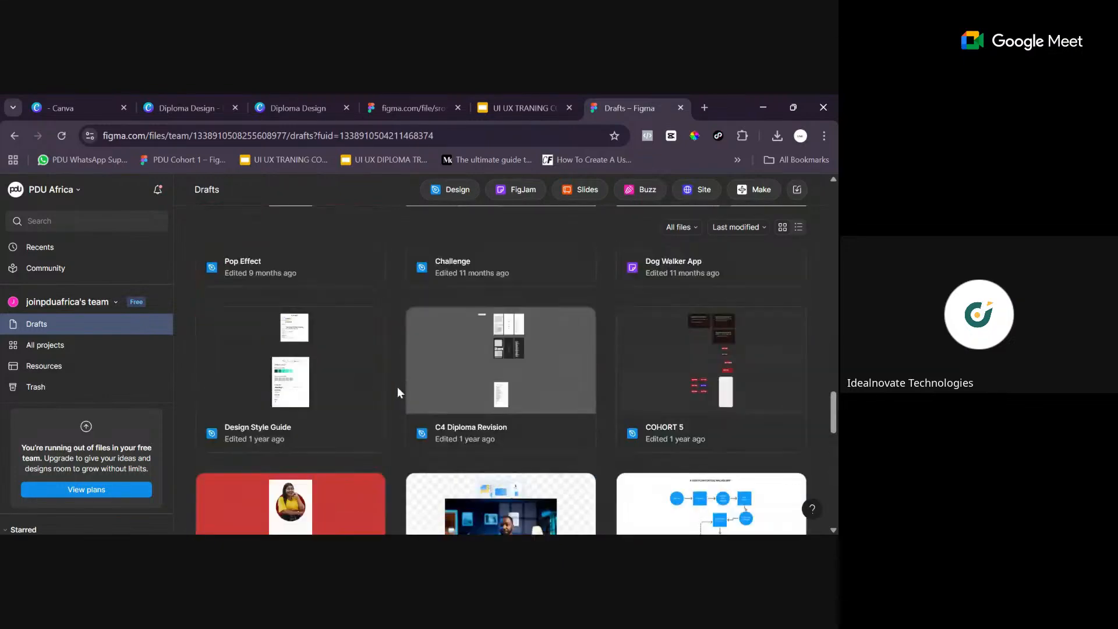
{"action": "scroll", "coordinate": [400, 370], "scroll_direction": "up", "scroll_amount": 5}
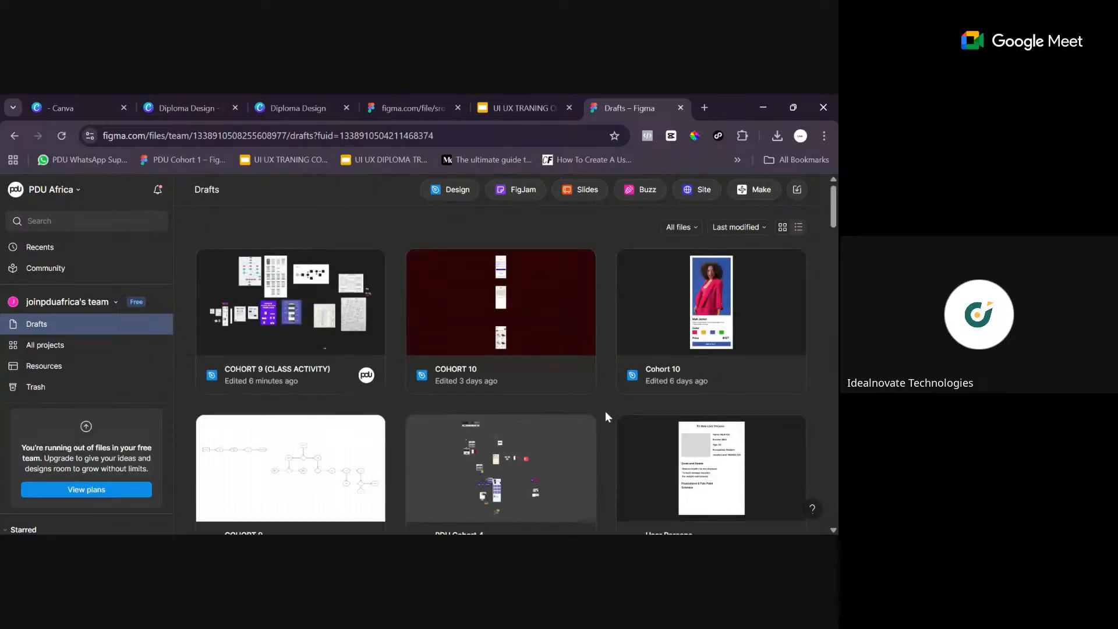
{"action": "scroll", "coordinate": [610, 396], "scroll_direction": "down", "scroll_amount": 3}
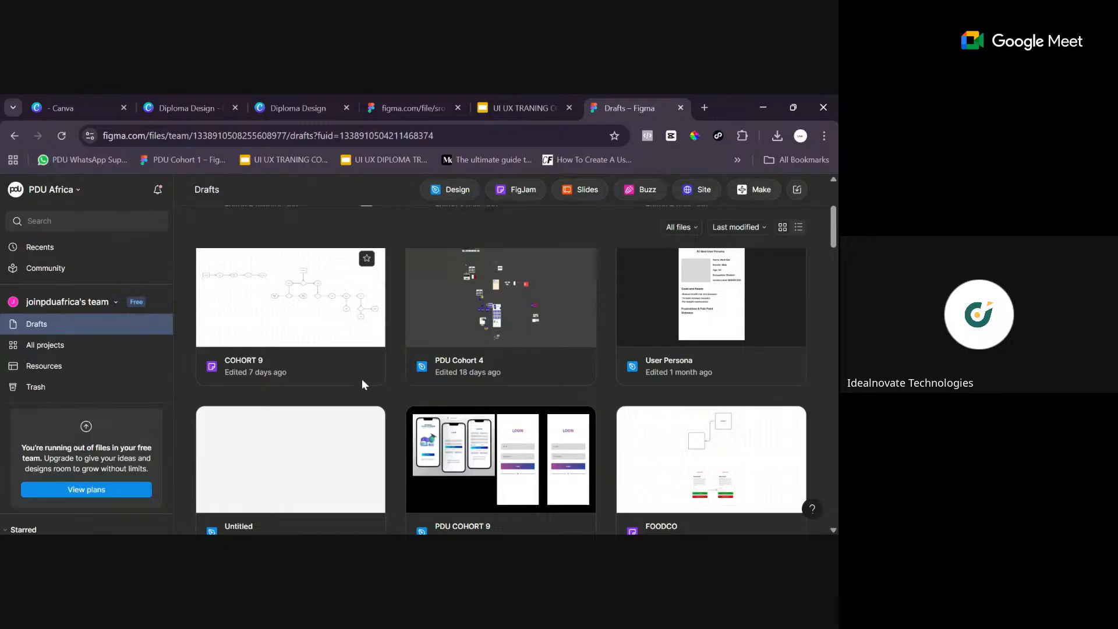
{"action": "scroll", "coordinate": [362, 379], "scroll_direction": "up", "scroll_amount": 3}
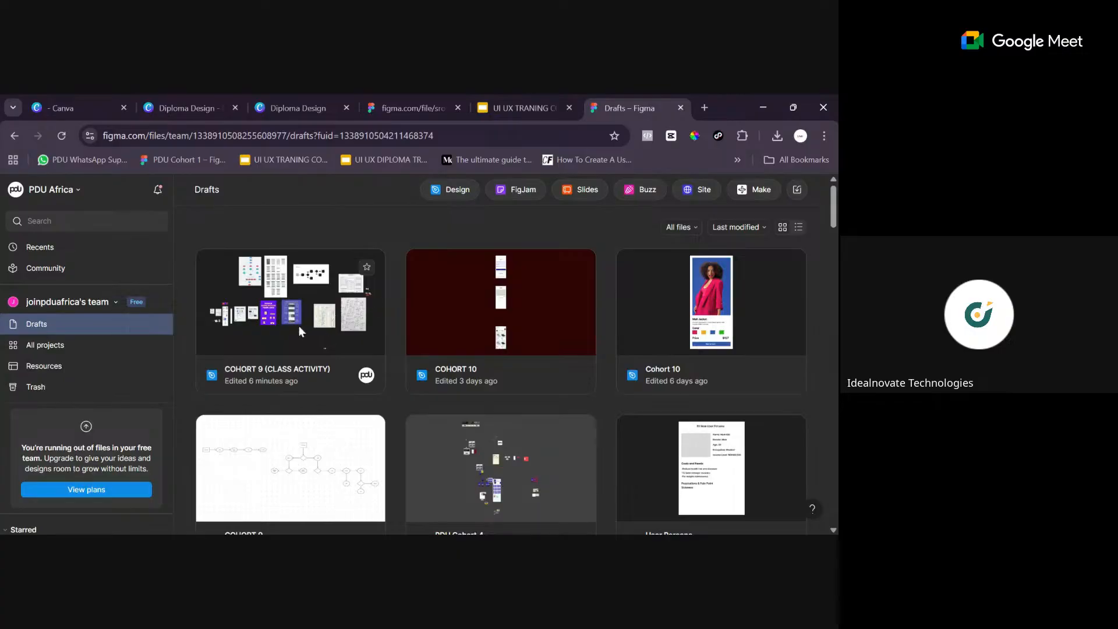
- Examine the thumbnails and names of the drafts edited in the past few months, such as PDU, Social Media Post and Cohort 8 D
{"action": "scroll", "coordinate": [632, 344], "scroll_direction": "down", "scroll_amount": 3}
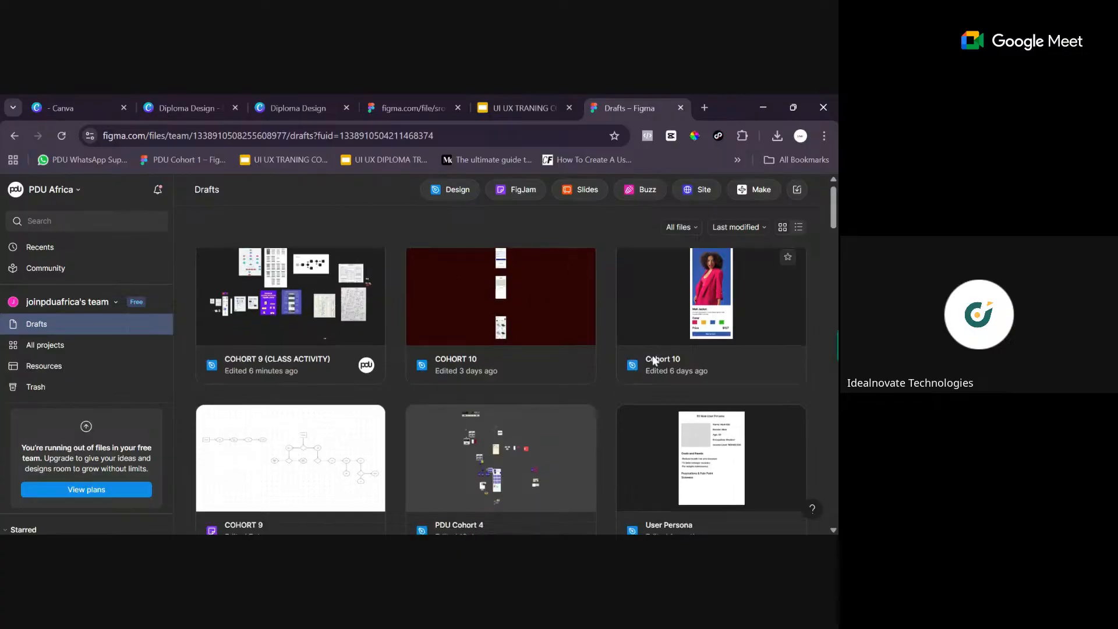
{"action": "scroll", "coordinate": [652, 357], "scroll_direction": "down", "scroll_amount": 5}
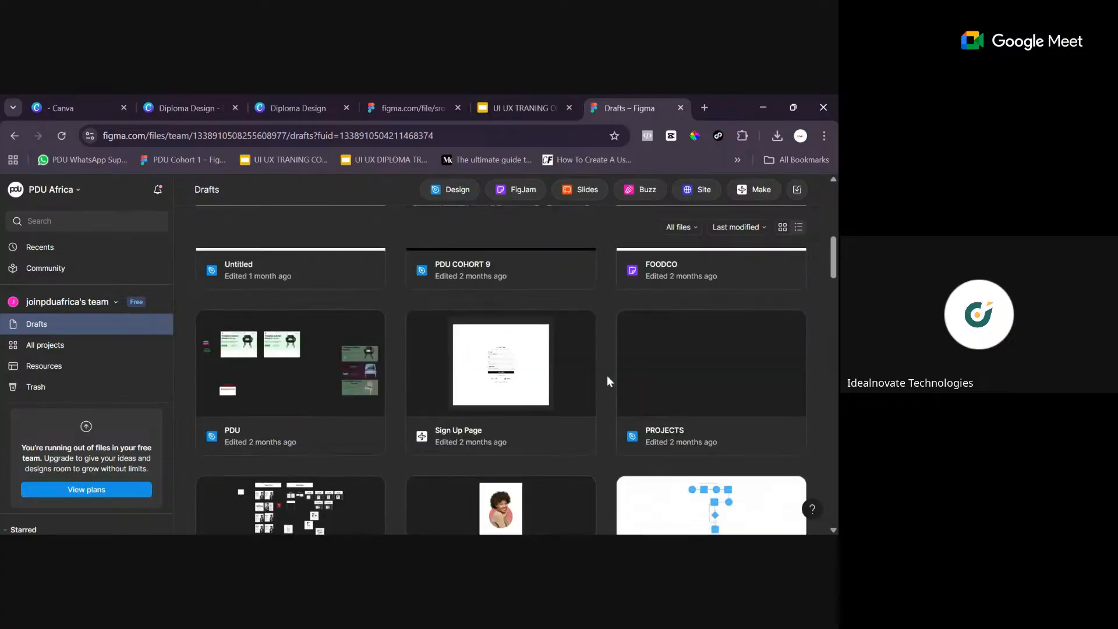
{"action": "scroll", "coordinate": [600, 383], "scroll_direction": "up", "scroll_amount": 2}
{"action": "scroll", "coordinate": [599, 383], "scroll_direction": "down", "scroll_amount": 2}
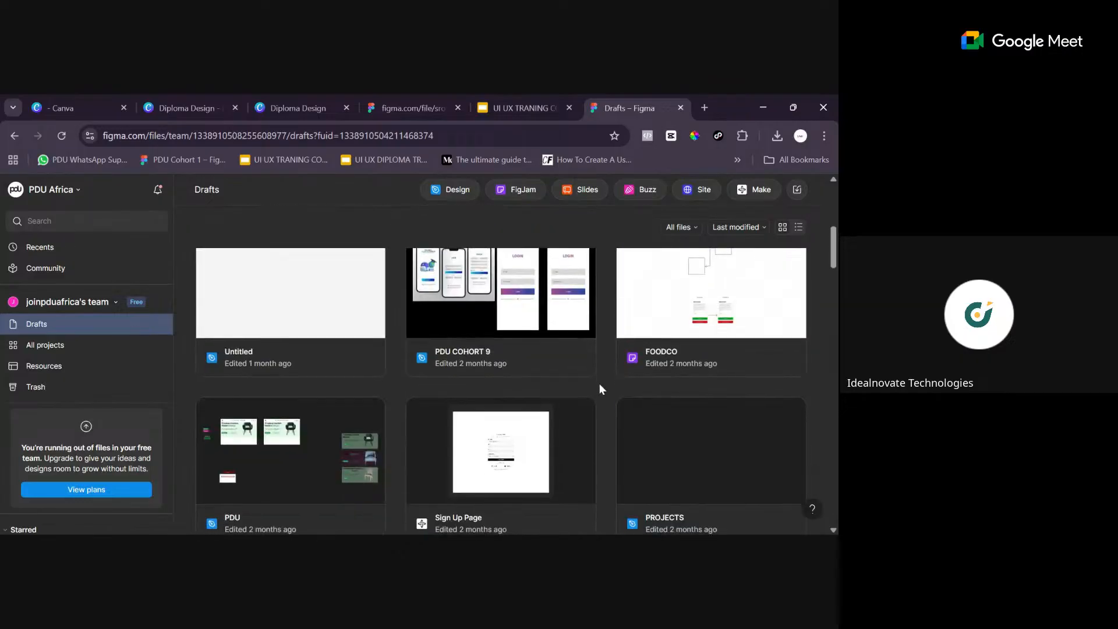
{"action": "scroll", "coordinate": [600, 379], "scroll_direction": "down", "scroll_amount": 4}
{"action": "scroll", "coordinate": [599, 379], "scroll_direction": "up", "scroll_amount": 2}
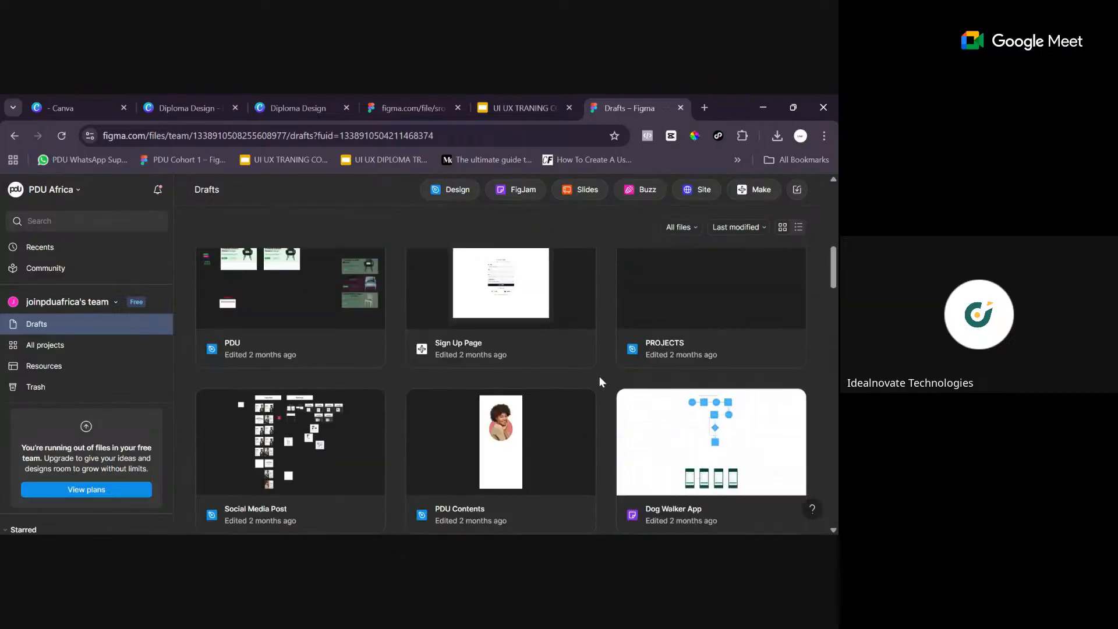
{"action": "scroll", "coordinate": [600, 376], "scroll_direction": "down", "scroll_amount": 3}
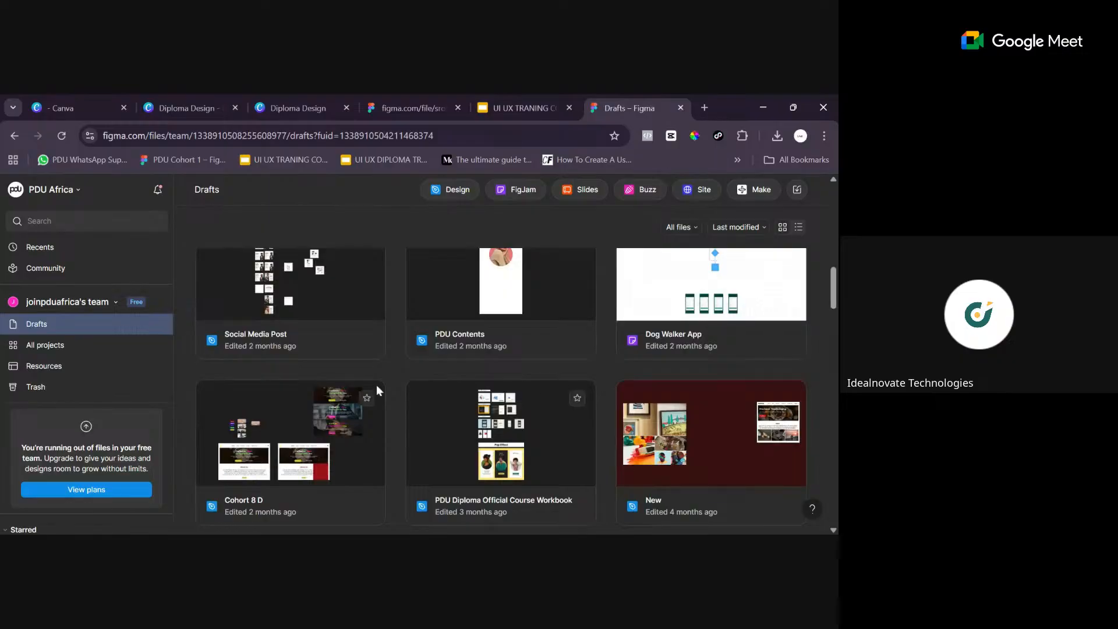
{"action": "scroll", "coordinate": [526, 381], "scroll_direction": "up", "scroll_amount": 2}
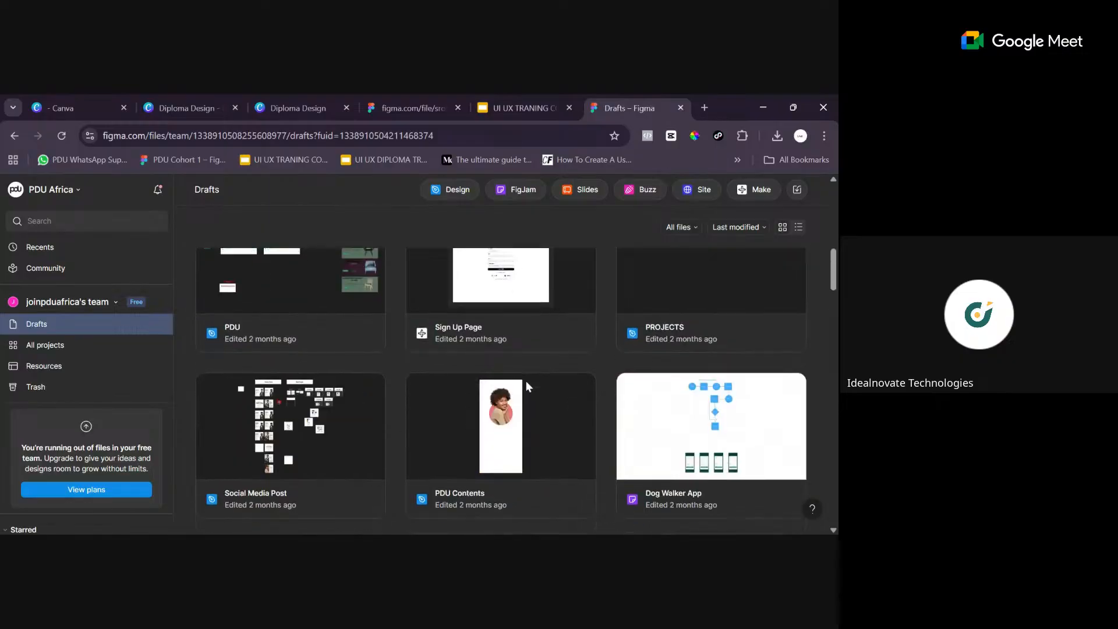
{"action": "scroll", "coordinate": [526, 382], "scroll_direction": "down", "scroll_amount": 2}
{"action": "scroll", "coordinate": [568, 421], "scroll_direction": "up", "scroll_amount": 4}
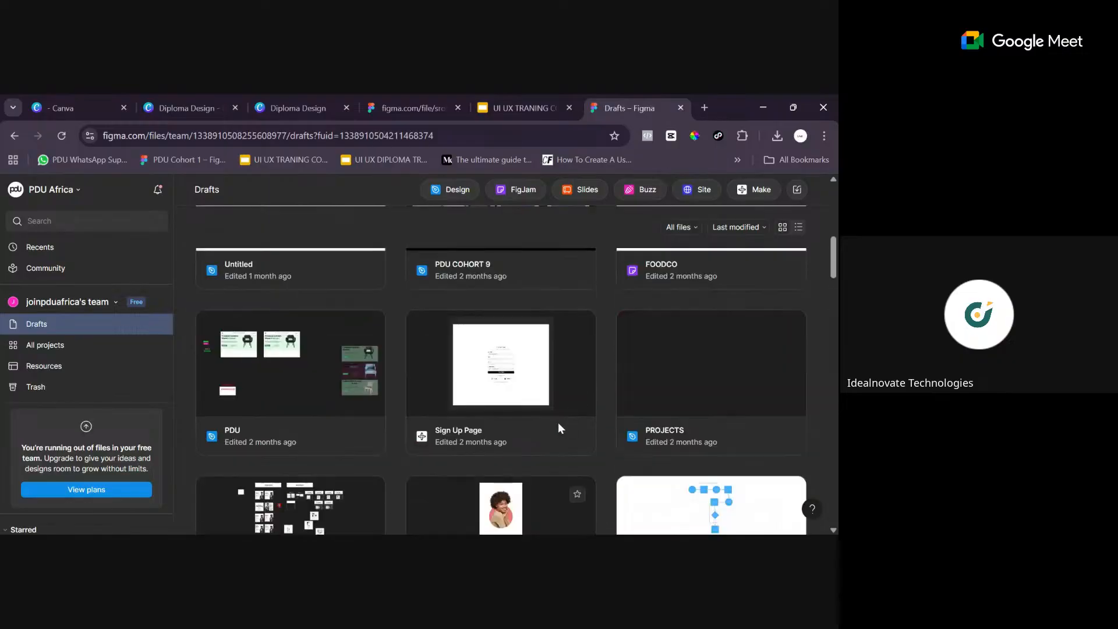
{"action": "scroll", "coordinate": [582, 418], "scroll_direction": "down", "scroll_amount": 3}
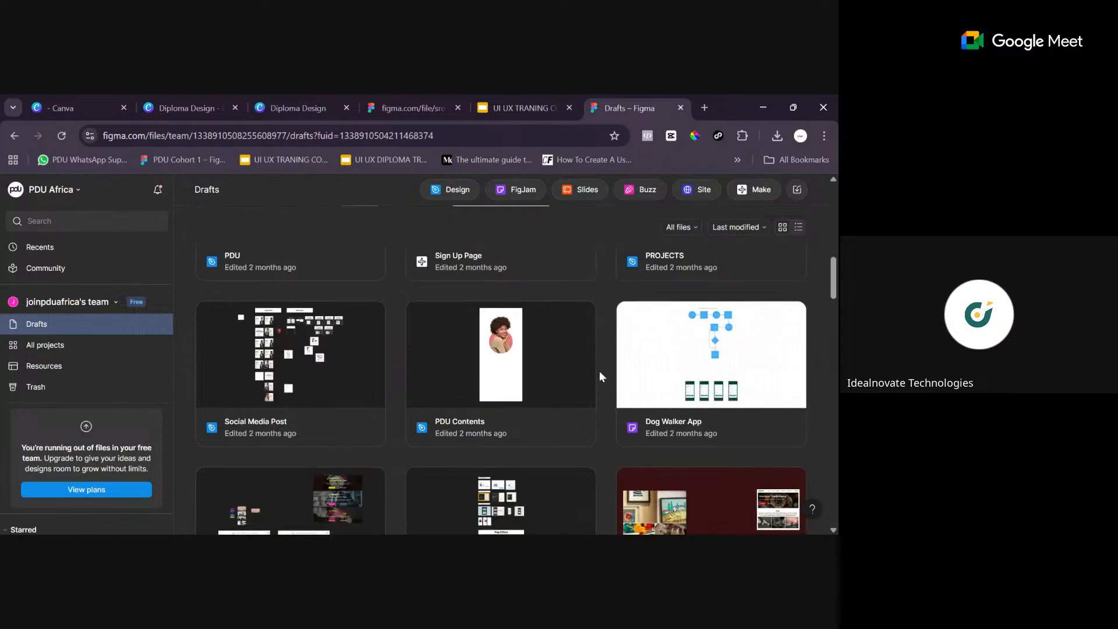
{"action": "scroll", "coordinate": [599, 371], "scroll_direction": "down", "scroll_amount": 3}
{"action": "scroll", "coordinate": [601, 372], "scroll_direction": "up", "scroll_amount": 9}
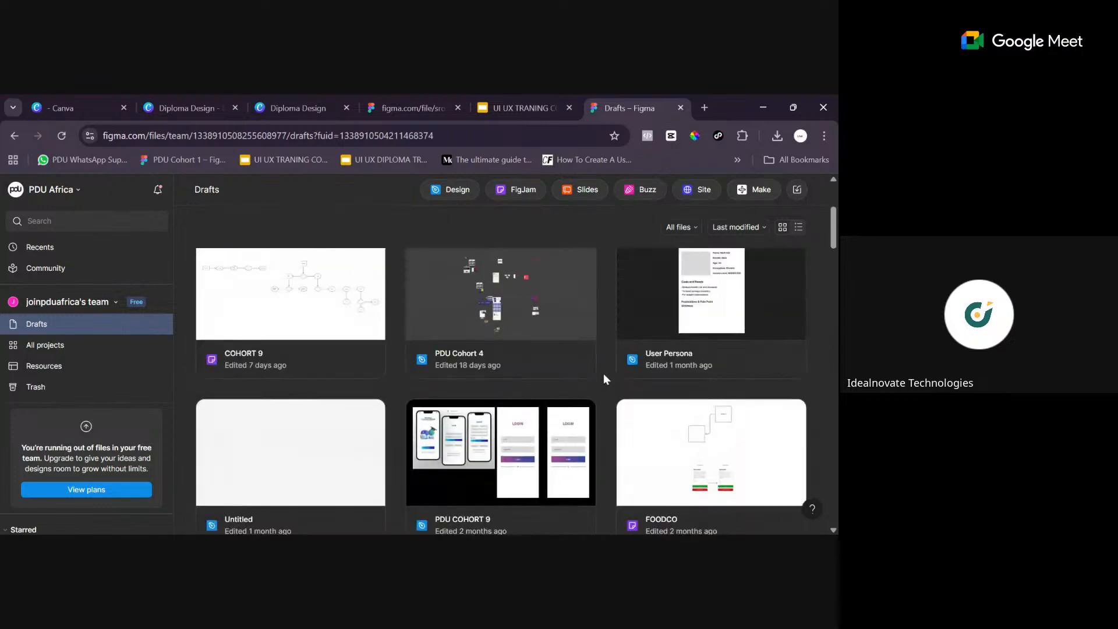
- Compare the recent cohort drafts once more and open the COHORT 10 design file with the dark red canvas
{"action": "scroll", "coordinate": [603, 378], "scroll_direction": "up", "scroll_amount": 3}
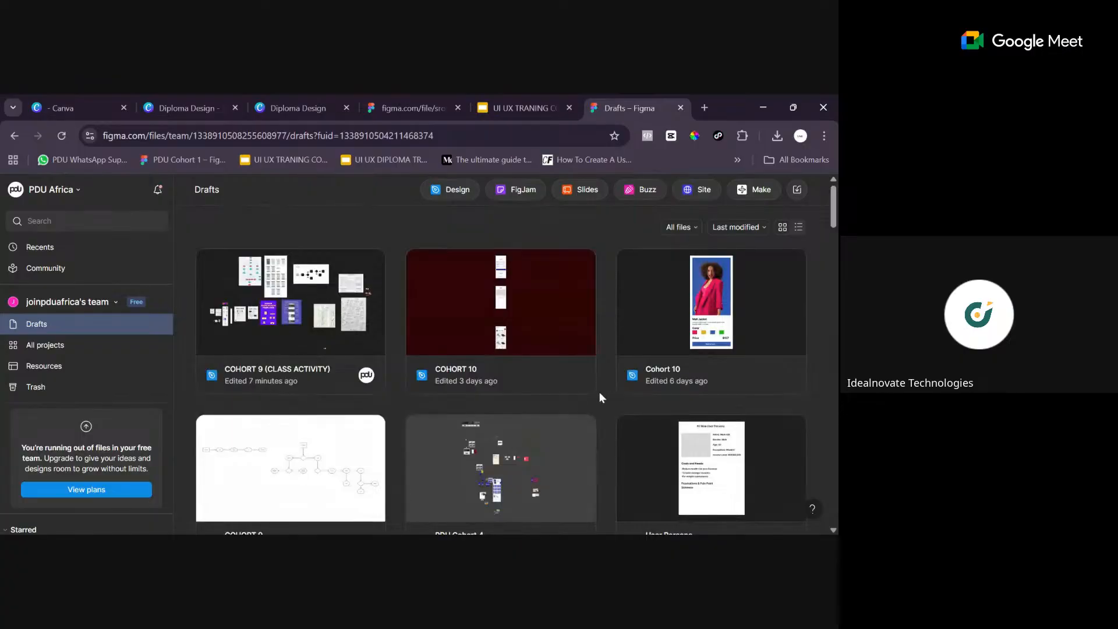
{"action": "scroll", "coordinate": [596, 396], "scroll_direction": "down", "scroll_amount": 2}
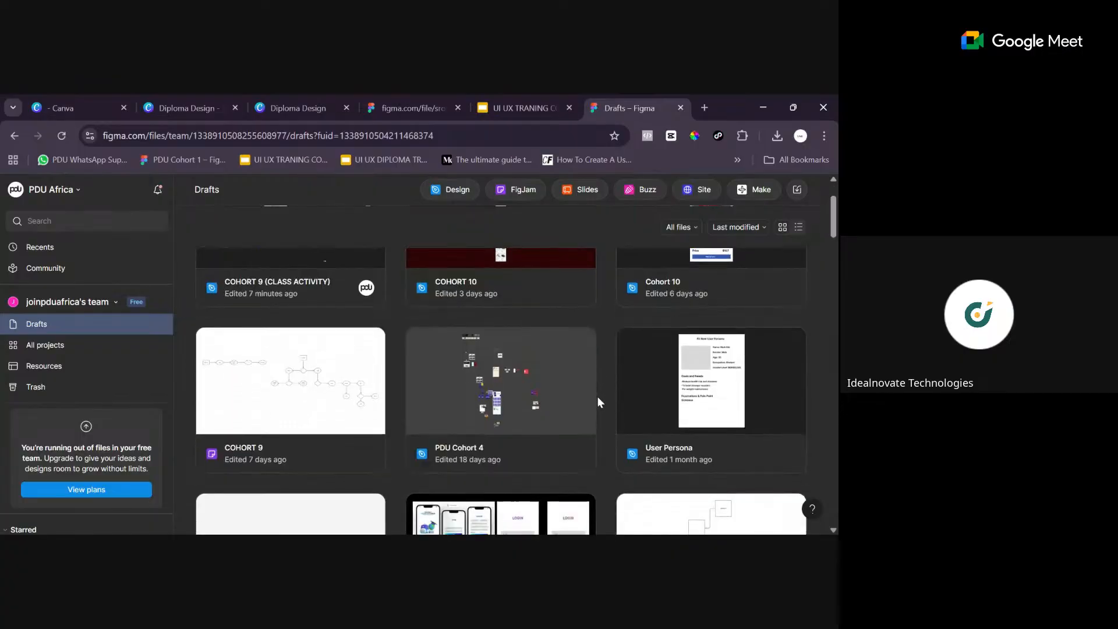
{"action": "scroll", "coordinate": [598, 396], "scroll_direction": "up", "scroll_amount": 2}
{"action": "scroll", "coordinate": [597, 397], "scroll_direction": "down", "scroll_amount": 2}
{"action": "scroll", "coordinate": [598, 396], "scroll_direction": "up", "scroll_amount": 2}
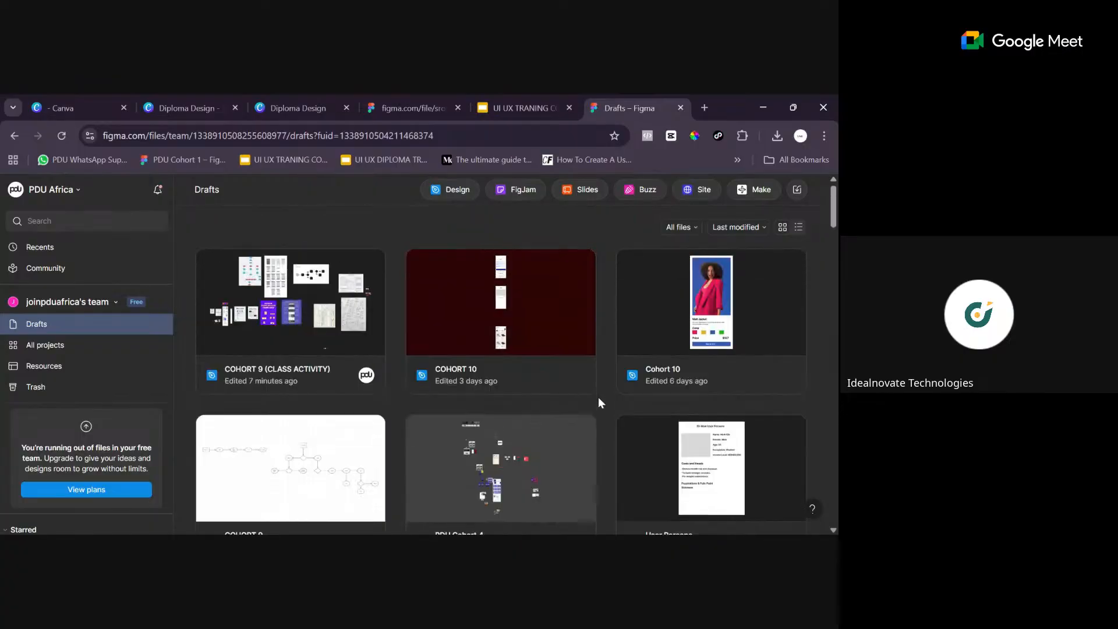
{"action": "scroll", "coordinate": [599, 397], "scroll_direction": "down", "scroll_amount": 2}
{"action": "scroll", "coordinate": [599, 397], "scroll_direction": "up", "scroll_amount": 2}
{"action": "scroll", "coordinate": [603, 396], "scroll_direction": "down", "scroll_amount": 2}
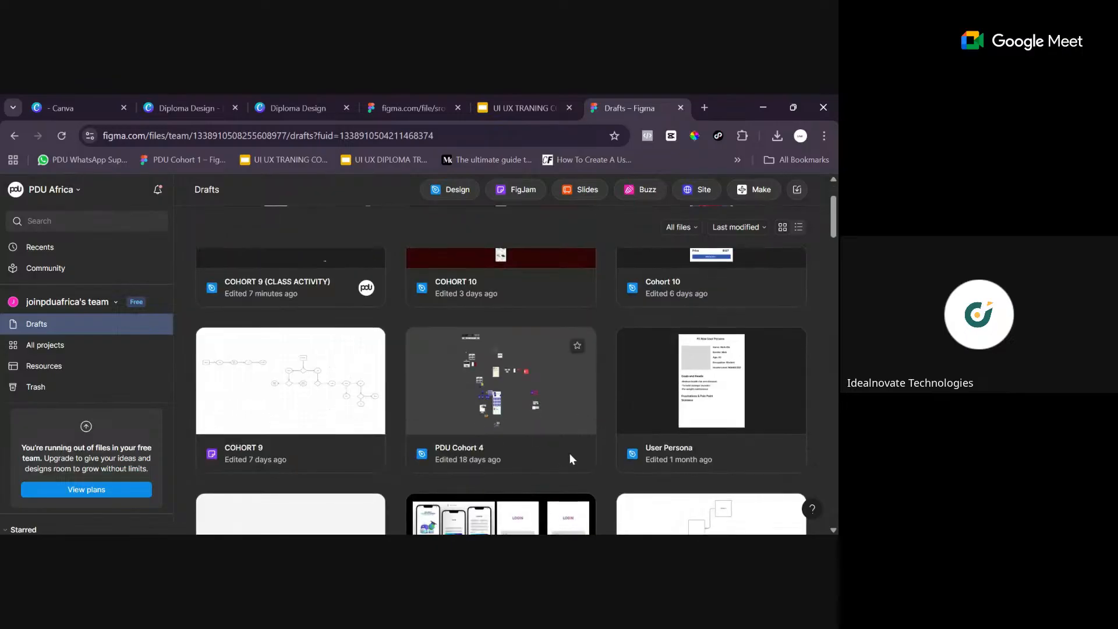
{"action": "scroll", "coordinate": [387, 437], "scroll_direction": "down", "scroll_amount": 5}
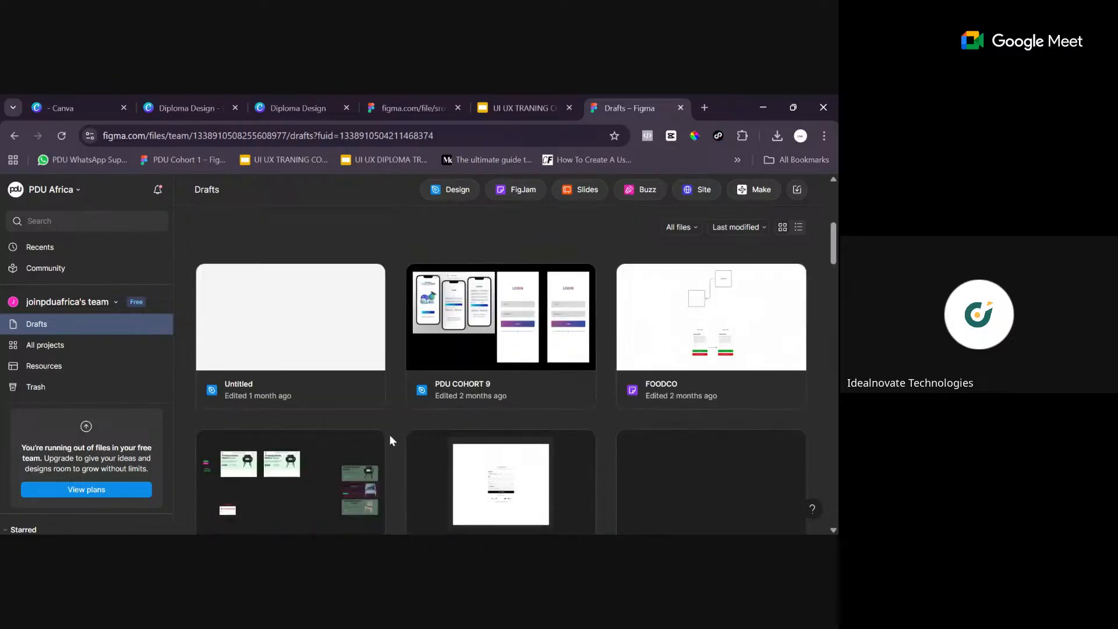
{"action": "scroll", "coordinate": [390, 435], "scroll_direction": "down", "scroll_amount": 8}
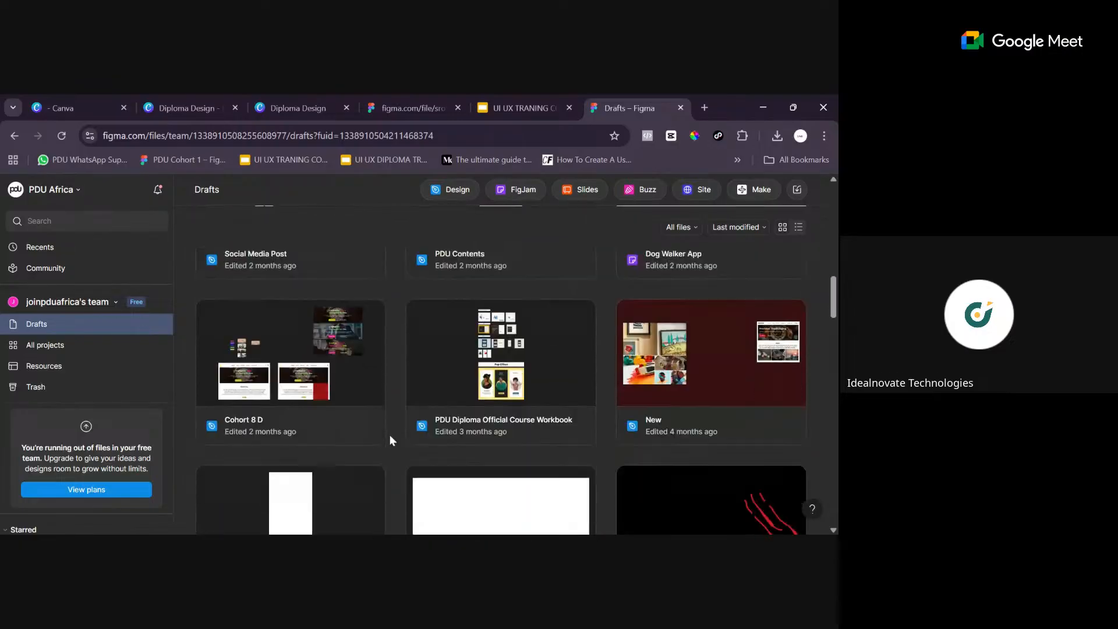
{"action": "scroll", "coordinate": [605, 408], "scroll_direction": "up", "scroll_amount": 3}
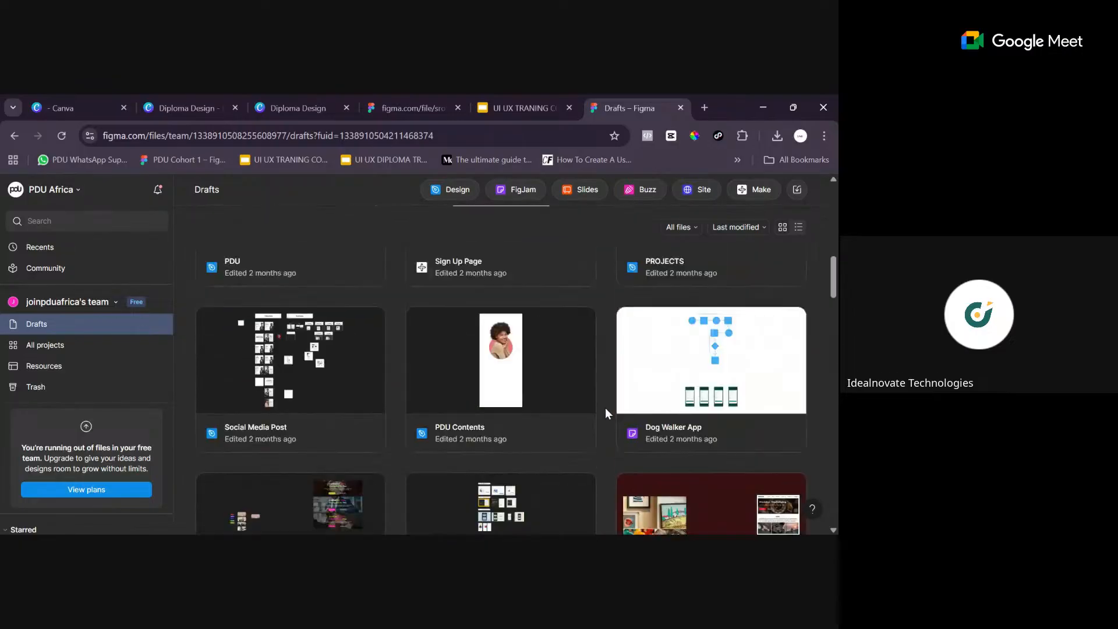
{"action": "scroll", "coordinate": [606, 408], "scroll_direction": "up", "scroll_amount": 10}
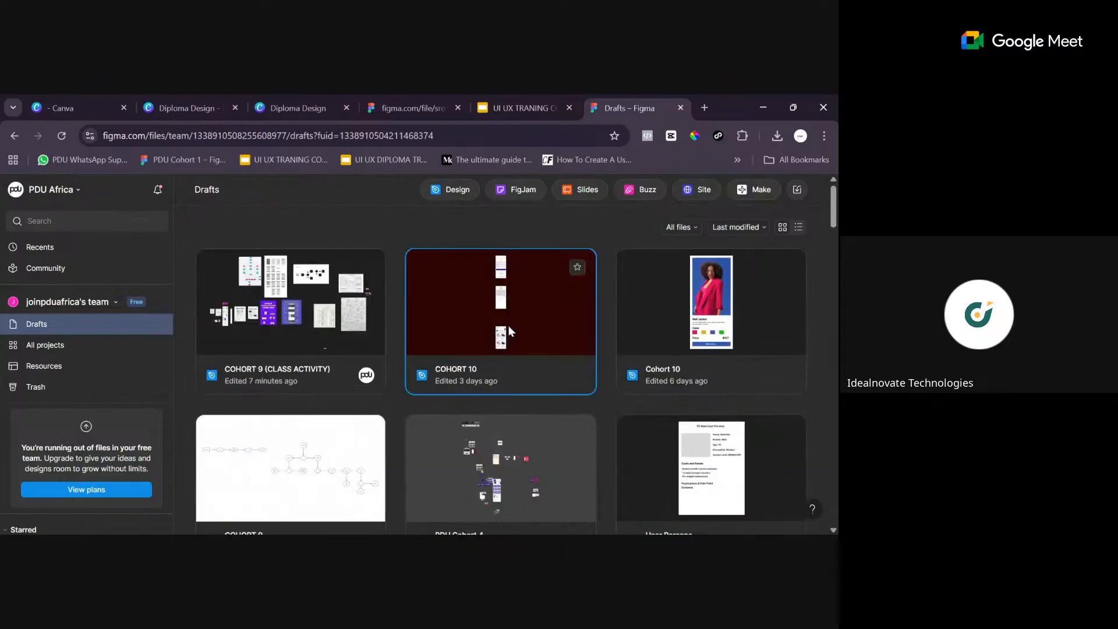
{"action": "double_click", "coordinate": [508, 325]}
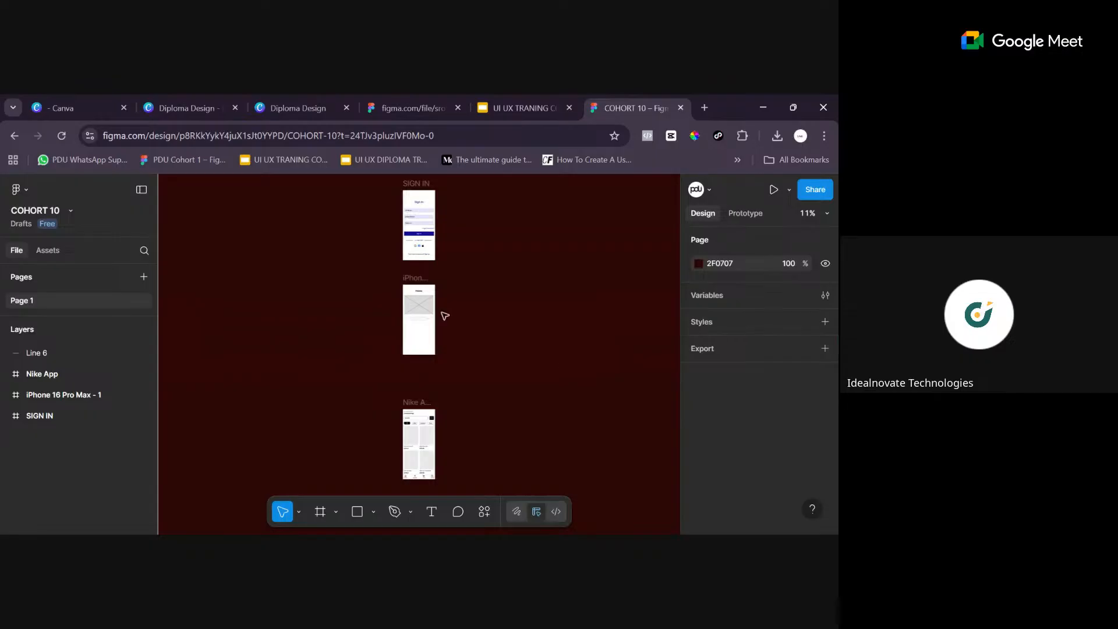
- Change the page background of the COHORT 10 file to the dark grey 434343 with nothing selected
{"action": "left_click", "coordinate": [433, 411]}
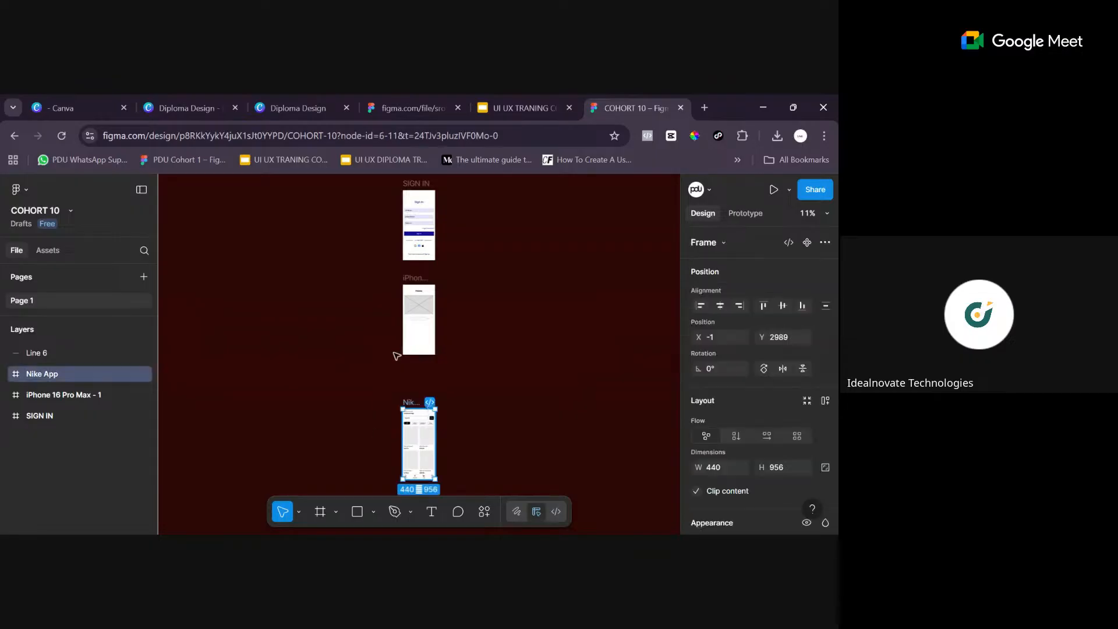
{"action": "left_click", "coordinate": [527, 328]}
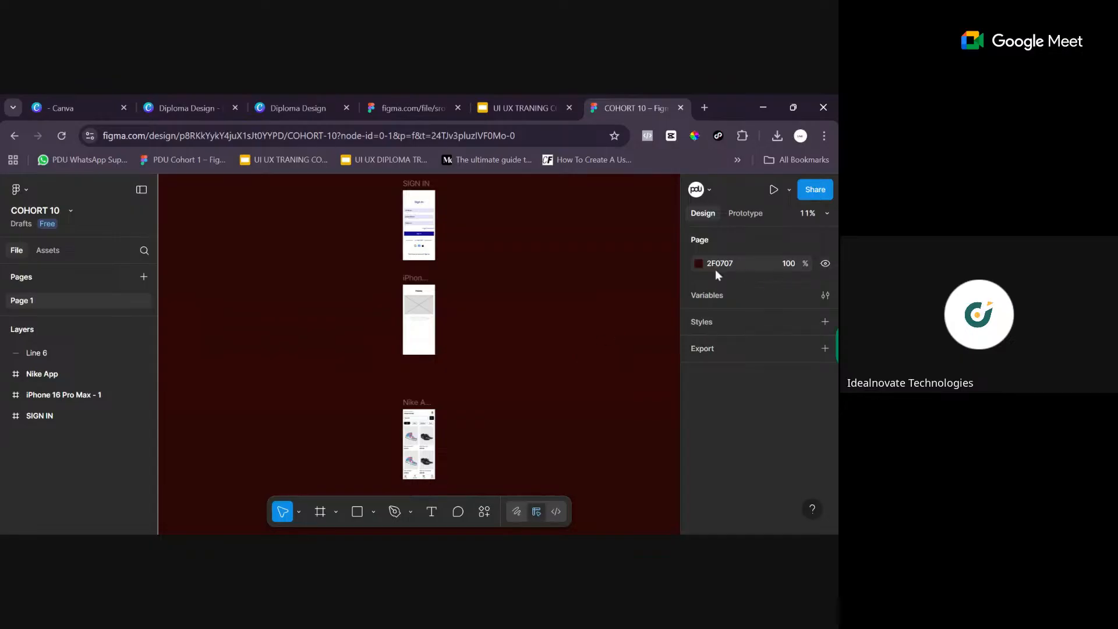
{"action": "left_click", "coordinate": [699, 263]}
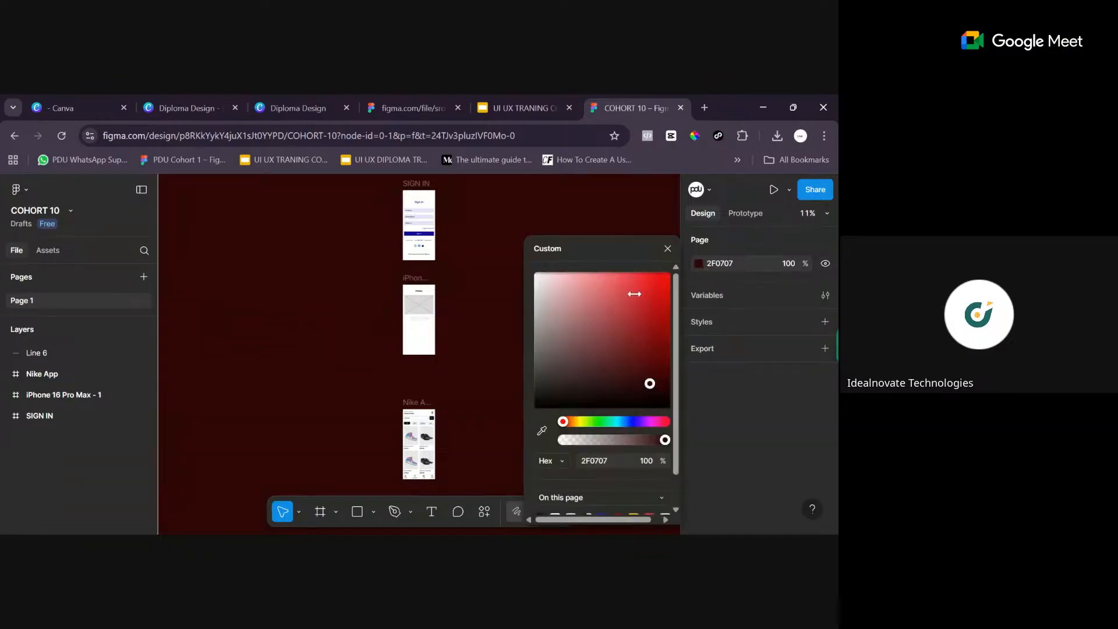
{"action": "left_click", "coordinate": [561, 350]}
{"action": "left_click", "coordinate": [535, 353]}
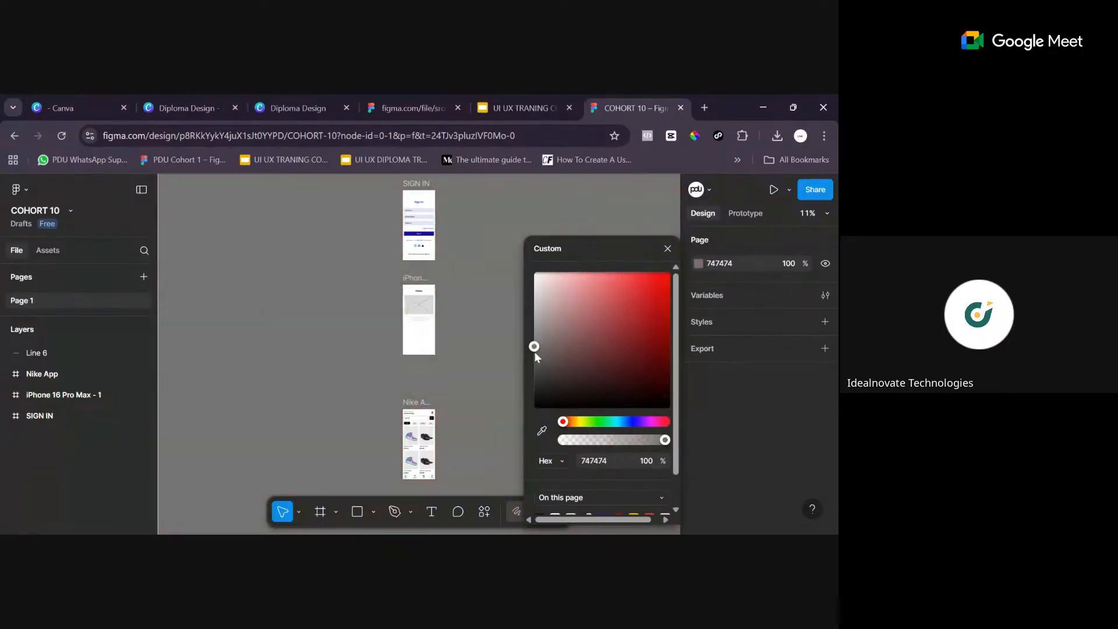
{"action": "mouse_move", "coordinate": [531, 363]}
{"action": "left_mouse_down"}
{"action": "mouse_move", "coordinate": [539, 383]}
{"action": "mouse_move", "coordinate": [539, 361]}
{"action": "left_mouse_up"}
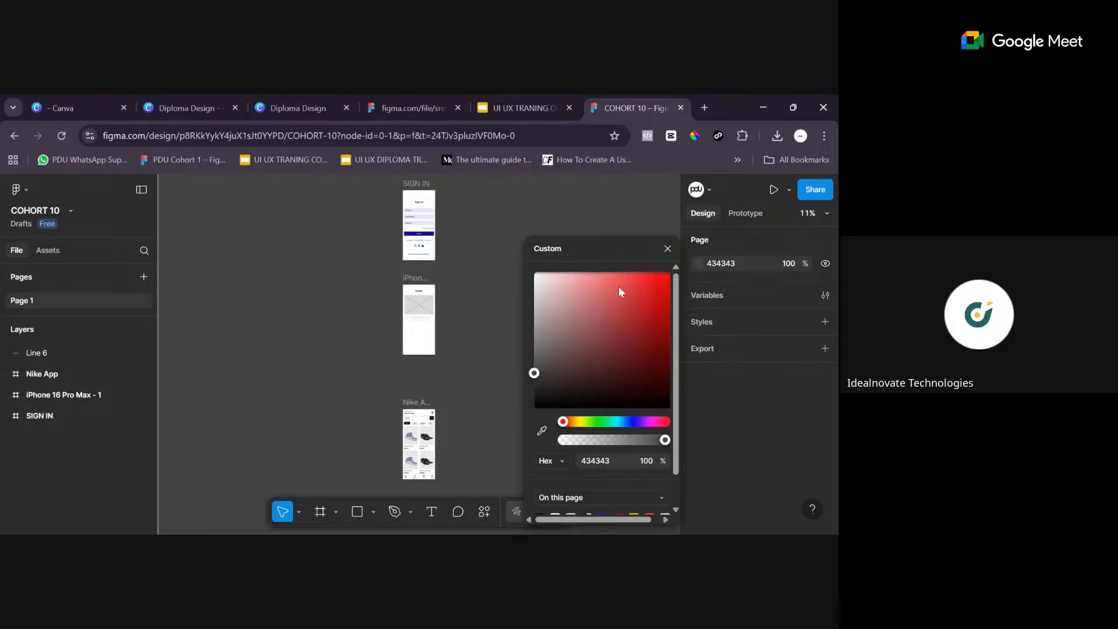
{"action": "scroll", "coordinate": [619, 285], "scroll_direction": "down", "scroll_amount": 1}
{"action": "scroll", "coordinate": [596, 409], "scroll_direction": "up", "scroll_amount": 1}
{"action": "left_click", "coordinate": [651, 421]}
{"action": "left_click", "coordinate": [618, 421]}
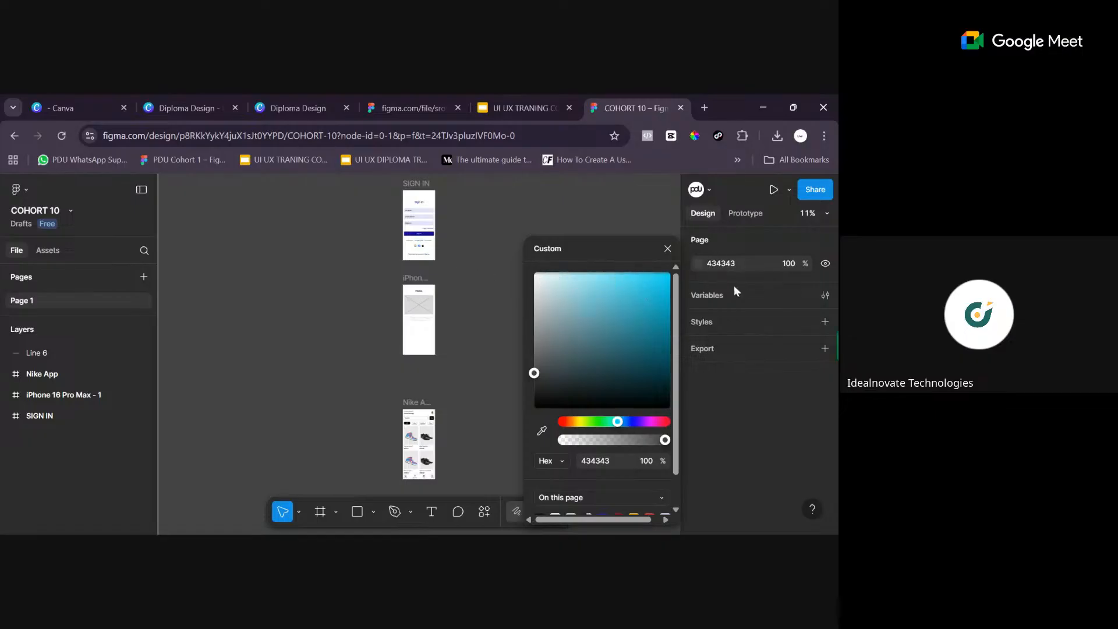
{"action": "left_click", "coordinate": [668, 249]}
- Select the Nike App frame and view its shoe catalogue screen up close at 50%
{"action": "left_click", "coordinate": [423, 406]}
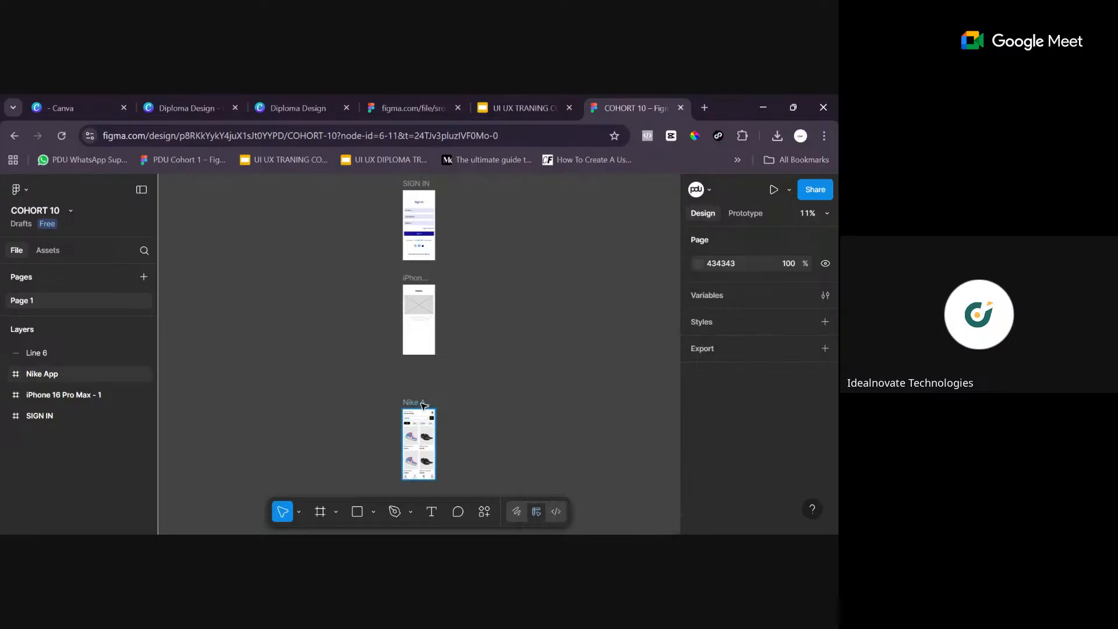
{"action": "left_click", "coordinate": [423, 406]}
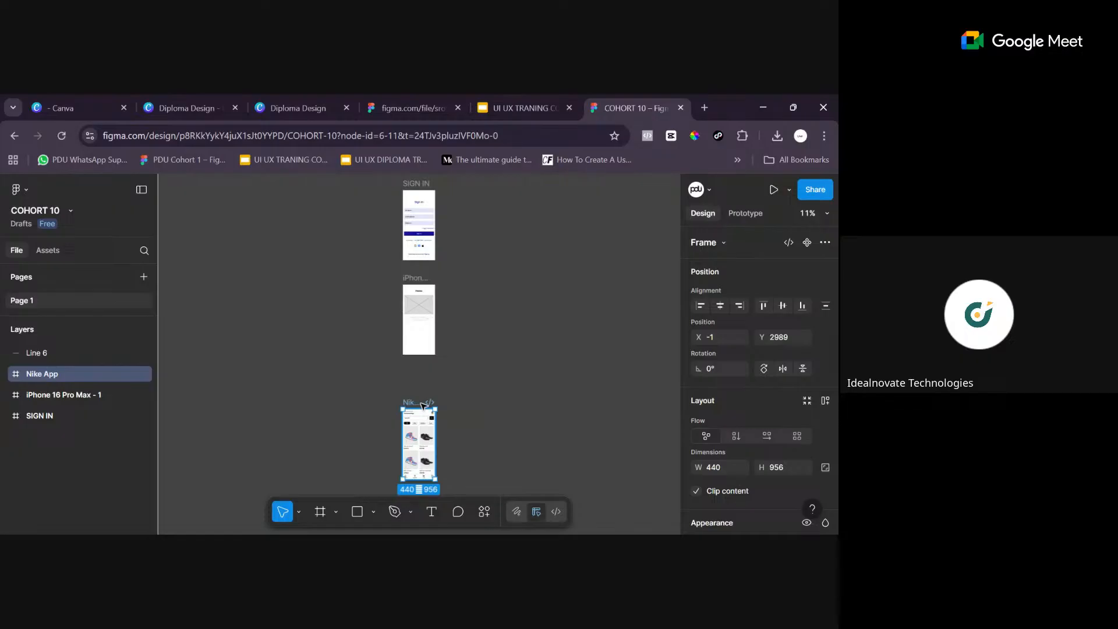
{"action": "key", "text": "shift+2"}
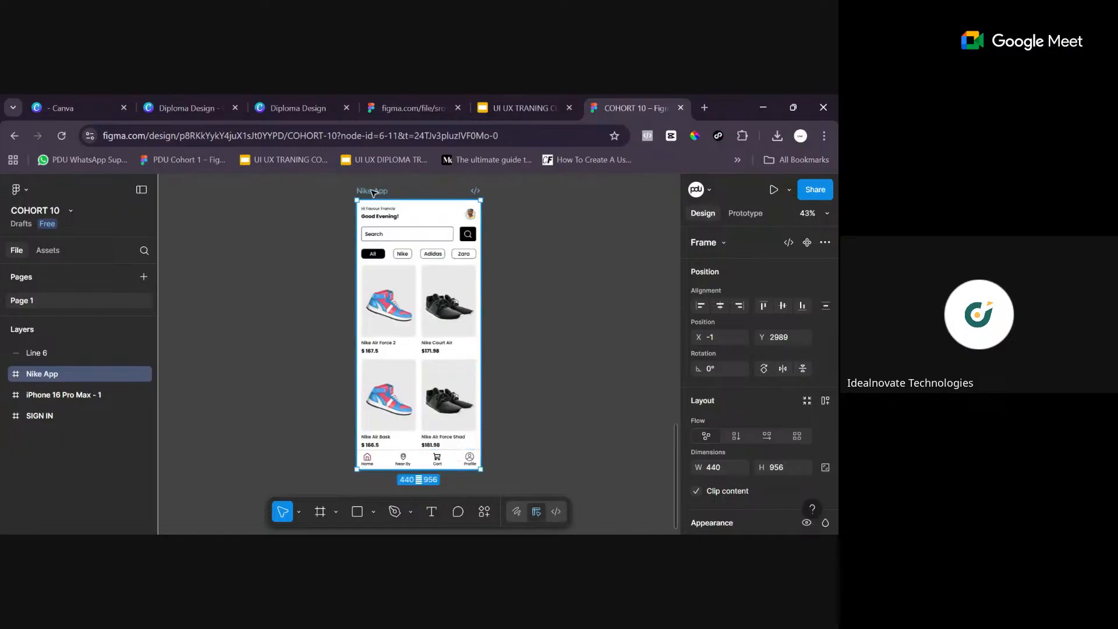
{"action": "scroll", "coordinate": [461, 445], "scroll_direction": "down", "scroll_amount": 3}
{"action": "scroll", "coordinate": [437, 394], "scroll_direction": "up", "scroll_amount": 3}
{"action": "key", "text": "ctrl+equal"}
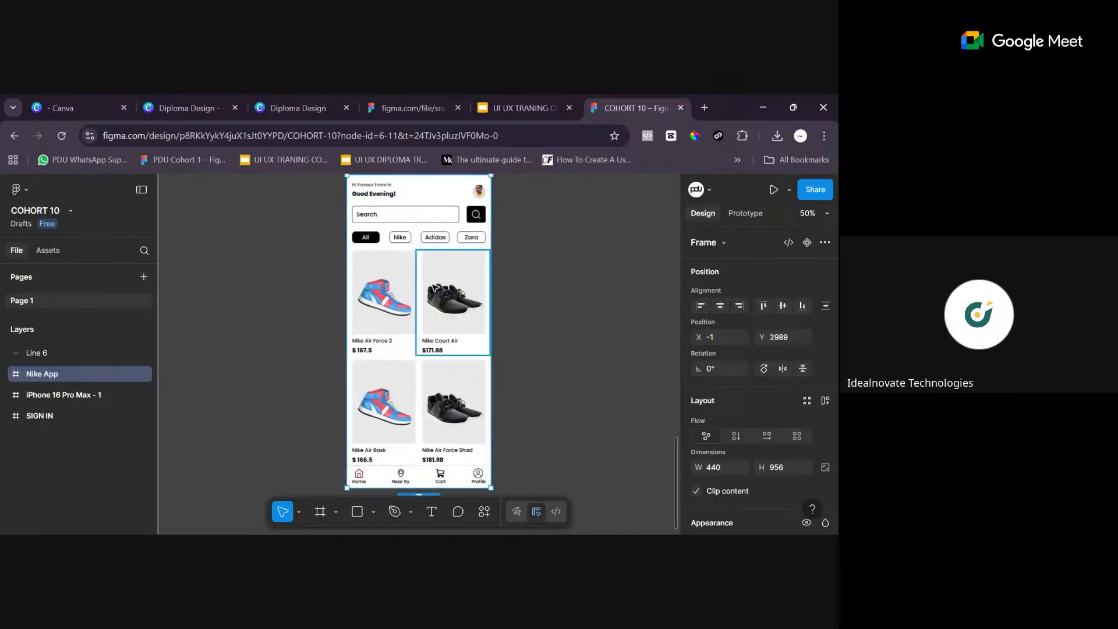
- Examine the Nike App screen from its greeting and search bar down to the product cards and the Cart item
{"action": "scroll", "coordinate": [442, 291], "scroll_direction": "down", "scroll_amount": 3}
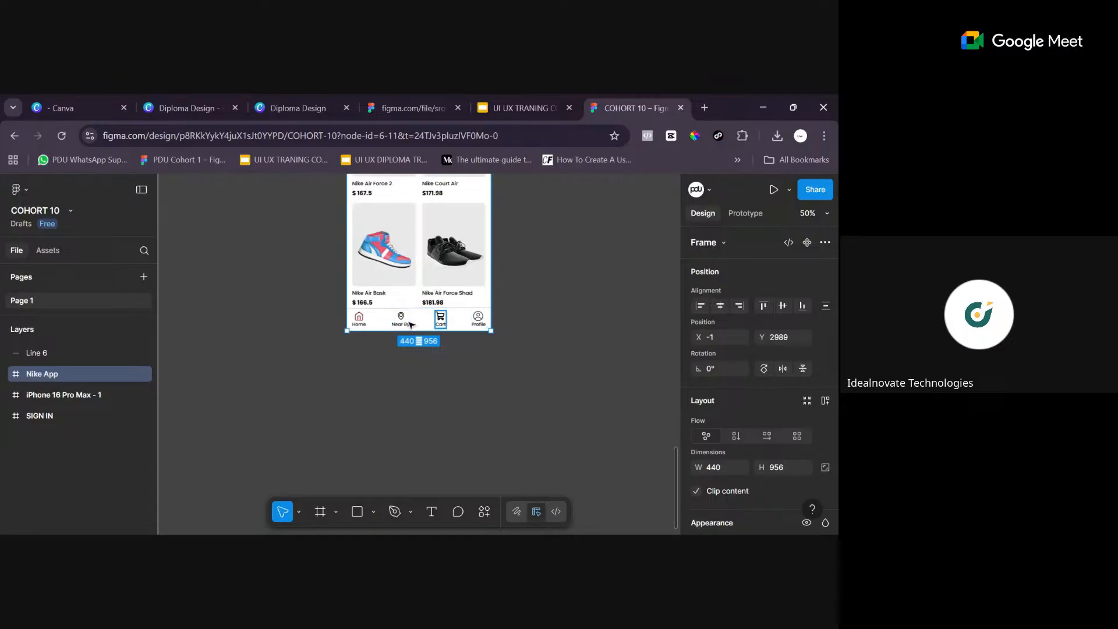
{"action": "scroll", "coordinate": [478, 317], "scroll_direction": "up", "scroll_amount": 2}
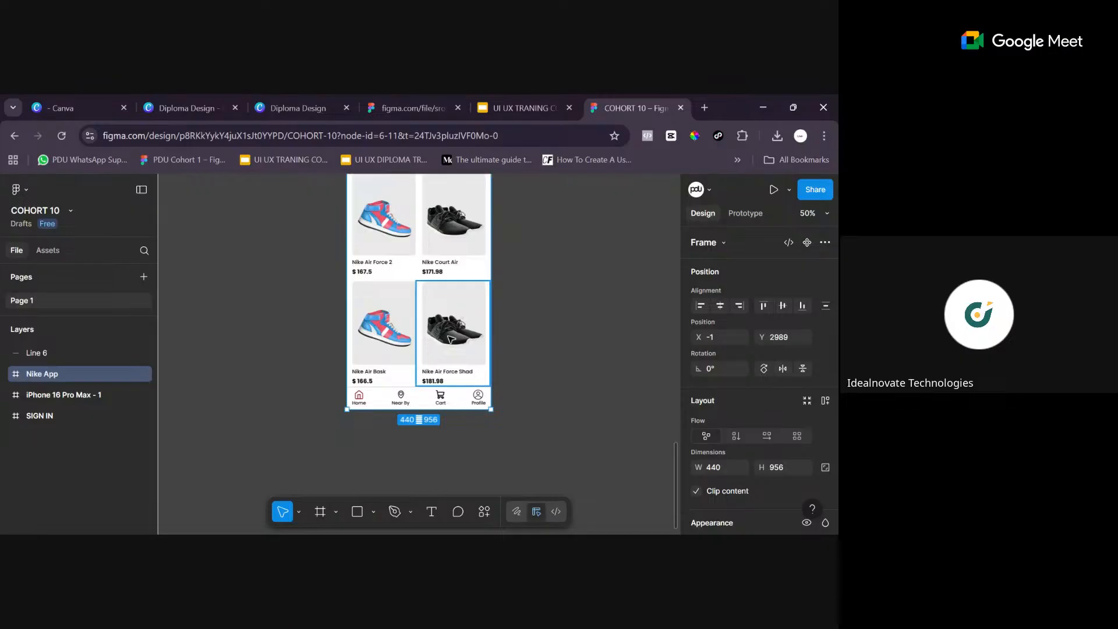
{"action": "left_click", "coordinate": [445, 402]}
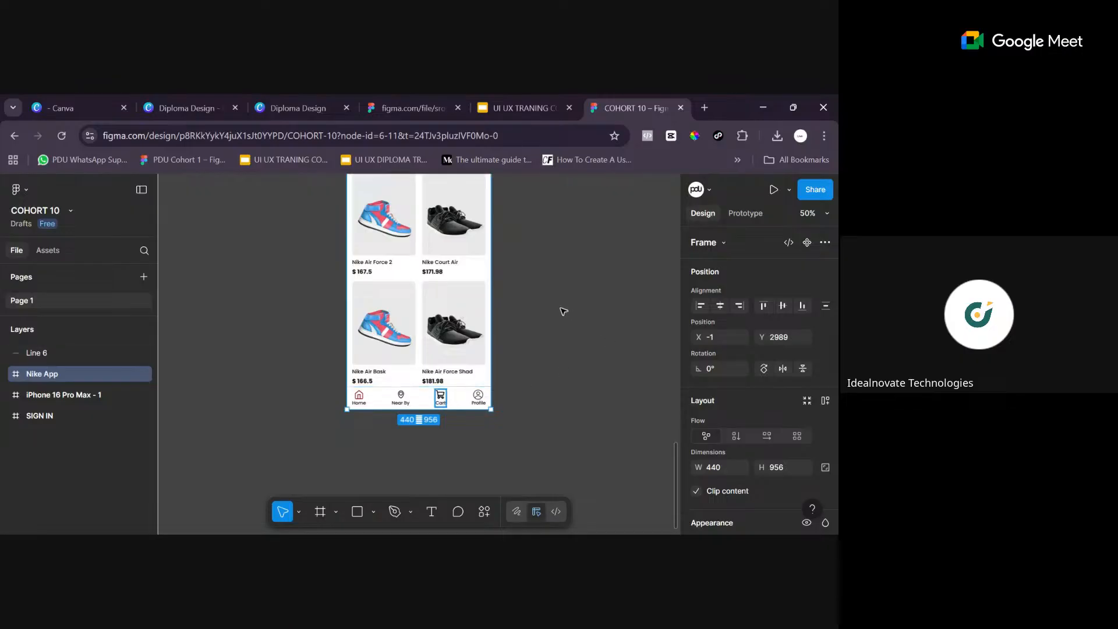
{"action": "left_click", "coordinate": [452, 307]}
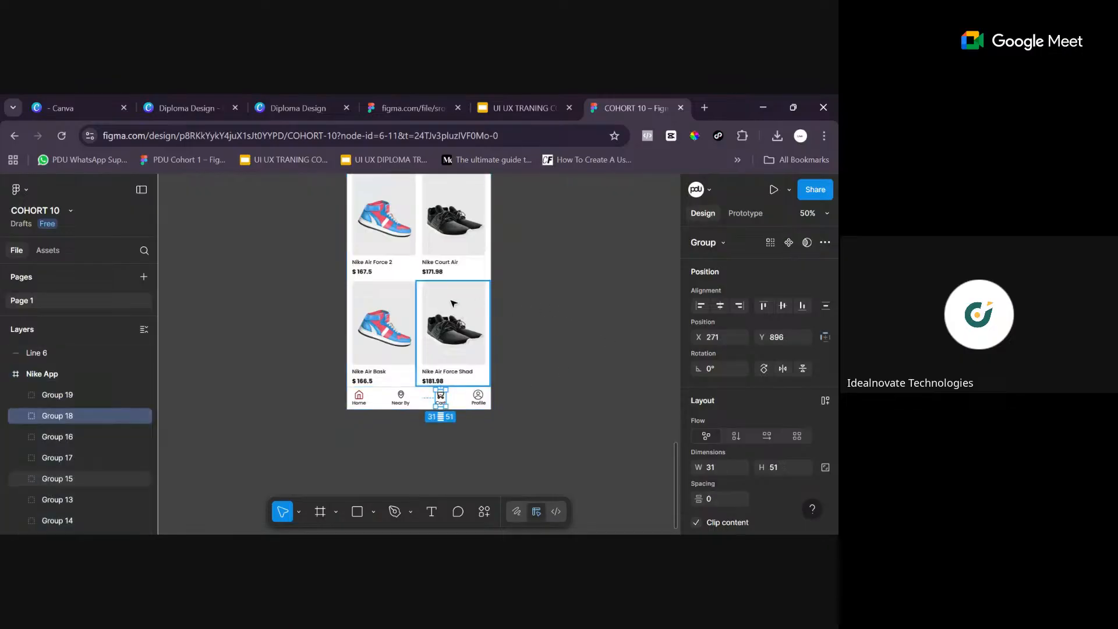
{"action": "scroll", "coordinate": [455, 303], "scroll_direction": "up", "scroll_amount": 4}
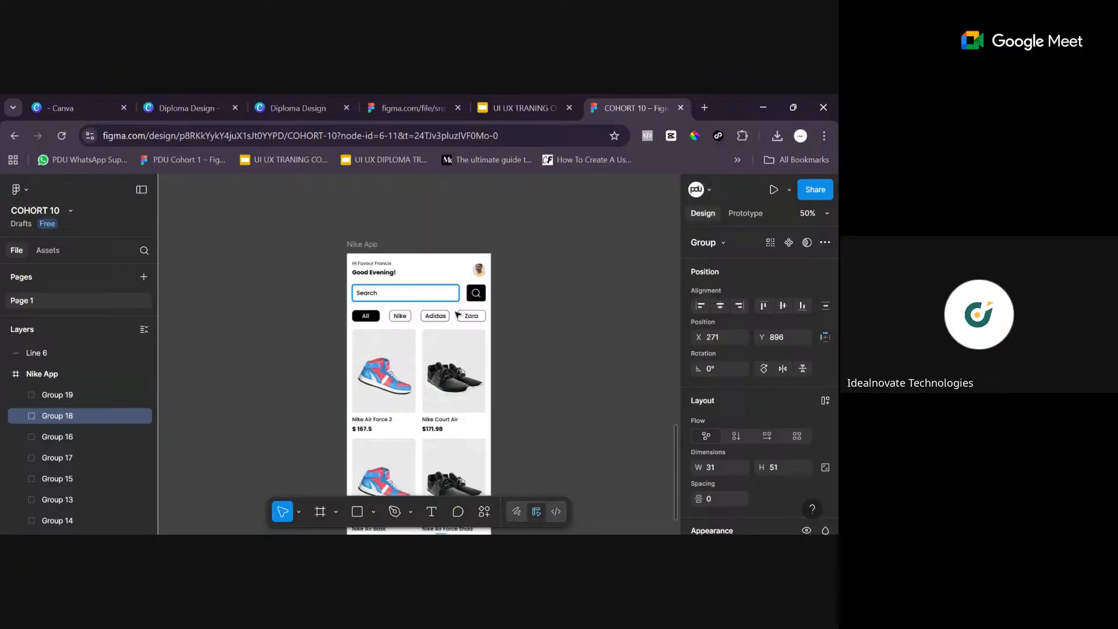
{"action": "scroll", "coordinate": [458, 303], "scroll_direction": "down", "scroll_amount": 4}
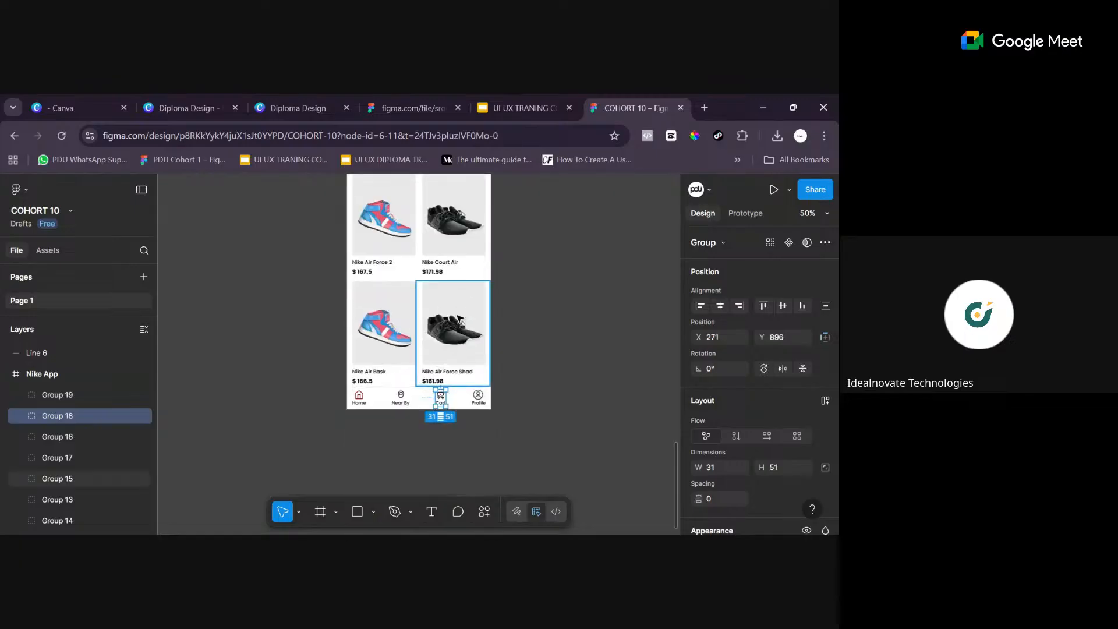
{"action": "scroll", "coordinate": [458, 320], "scroll_direction": "up", "scroll_amount": 2}
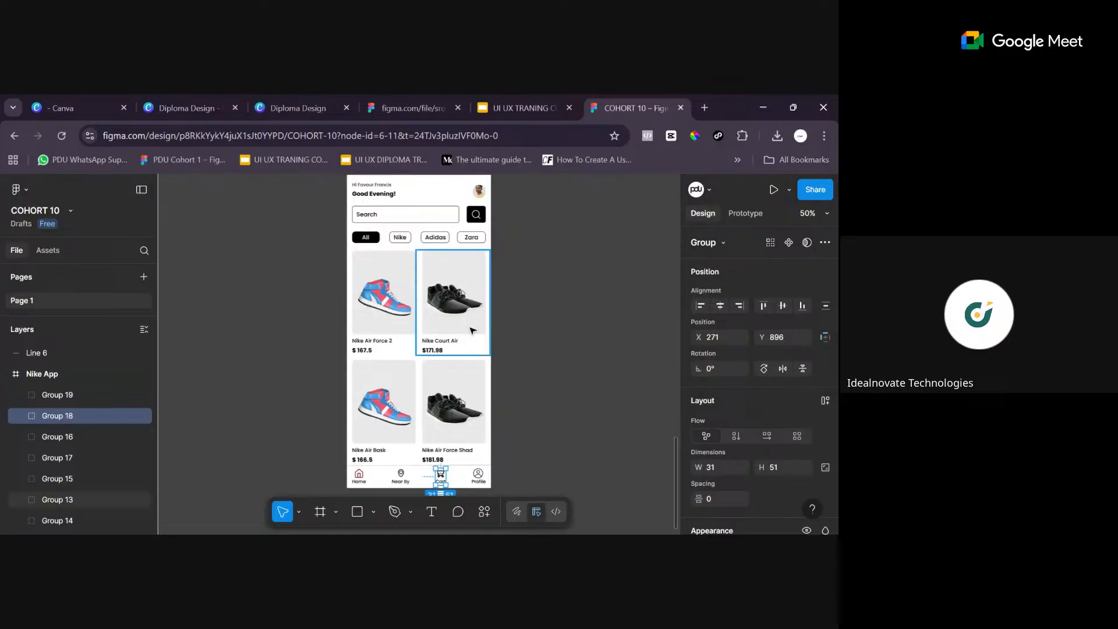
{"action": "scroll", "coordinate": [486, 305], "scroll_direction": "up", "scroll_amount": 4}
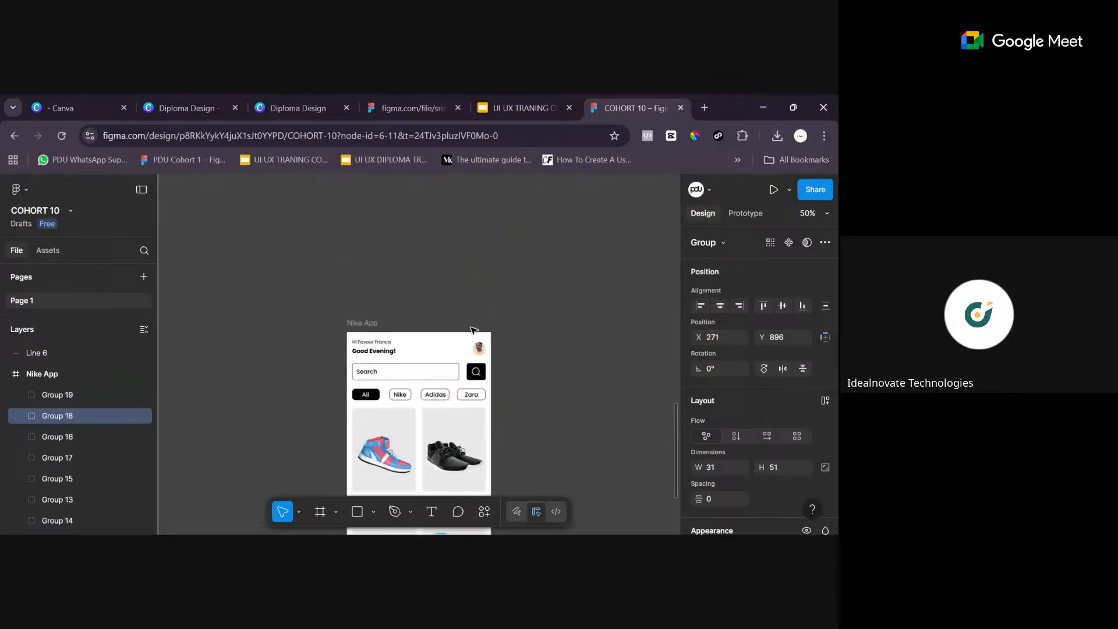
{"action": "scroll", "coordinate": [471, 332], "scroll_direction": "down", "scroll_amount": 6}
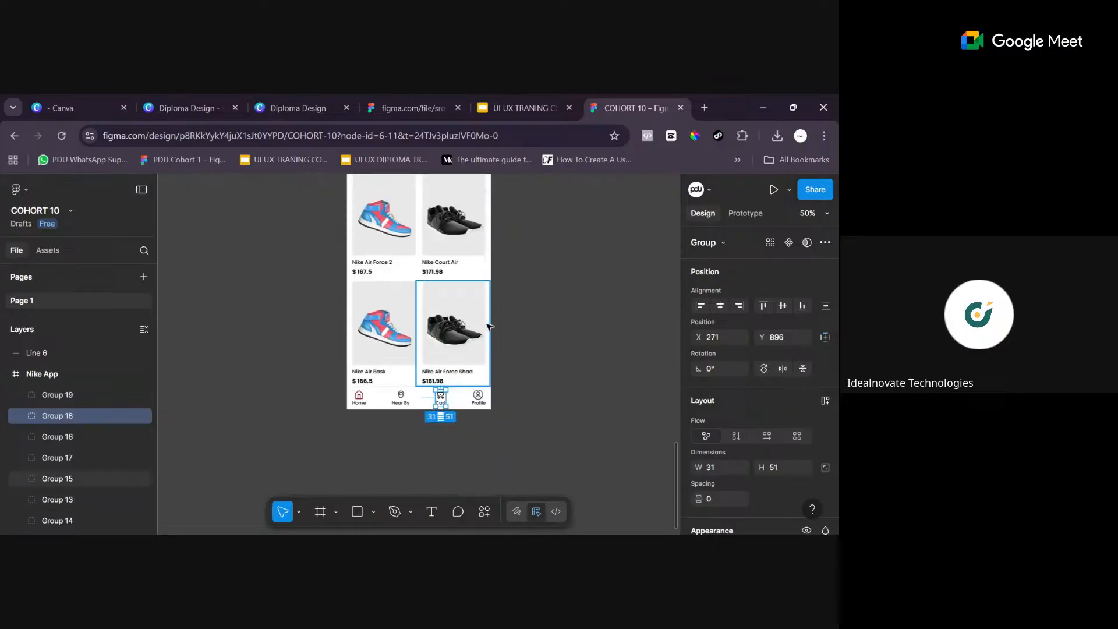
{"action": "scroll", "coordinate": [485, 324], "scroll_direction": "up", "scroll_amount": 6}
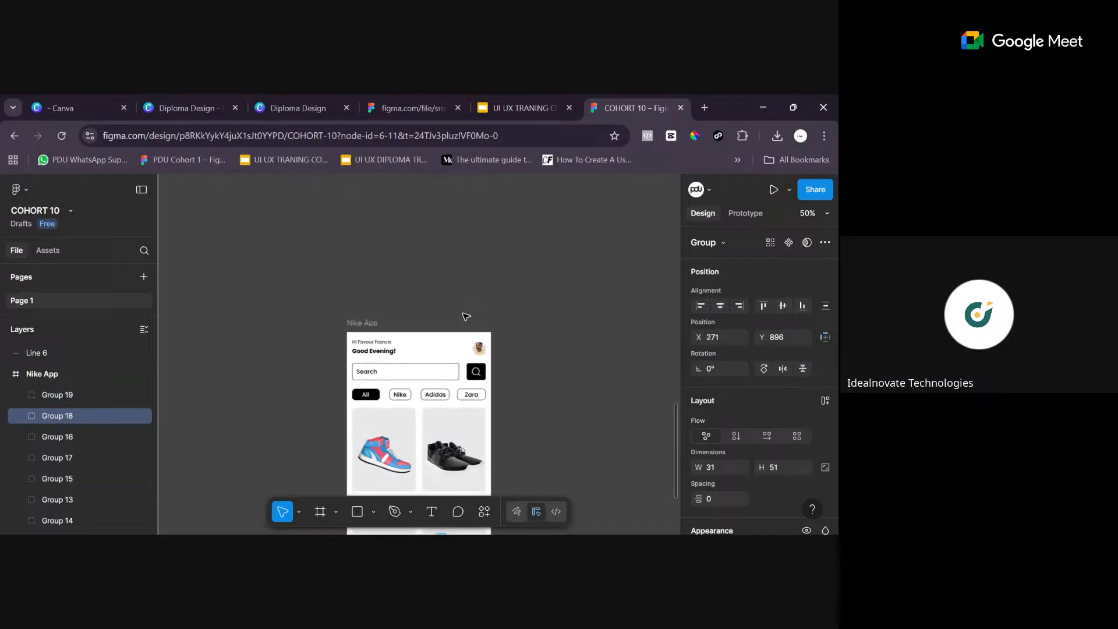
{"action": "scroll", "coordinate": [443, 323], "scroll_direction": "down", "scroll_amount": 4}
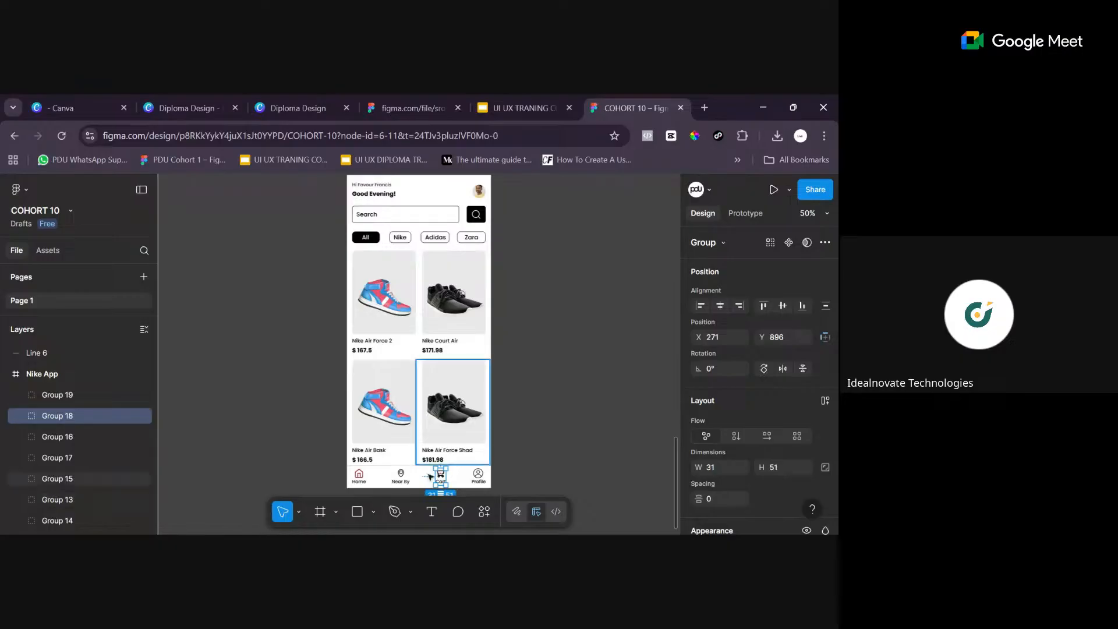
{"action": "key", "text": "Escape"}
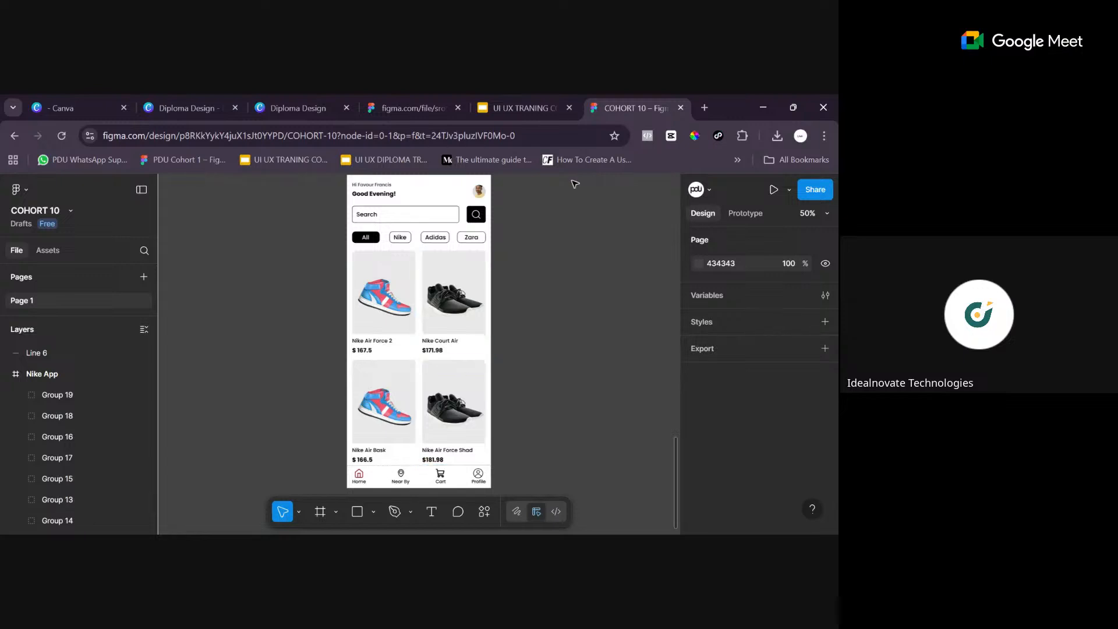
{"action": "scroll", "coordinate": [463, 268], "scroll_direction": "up", "scroll_amount": 3}
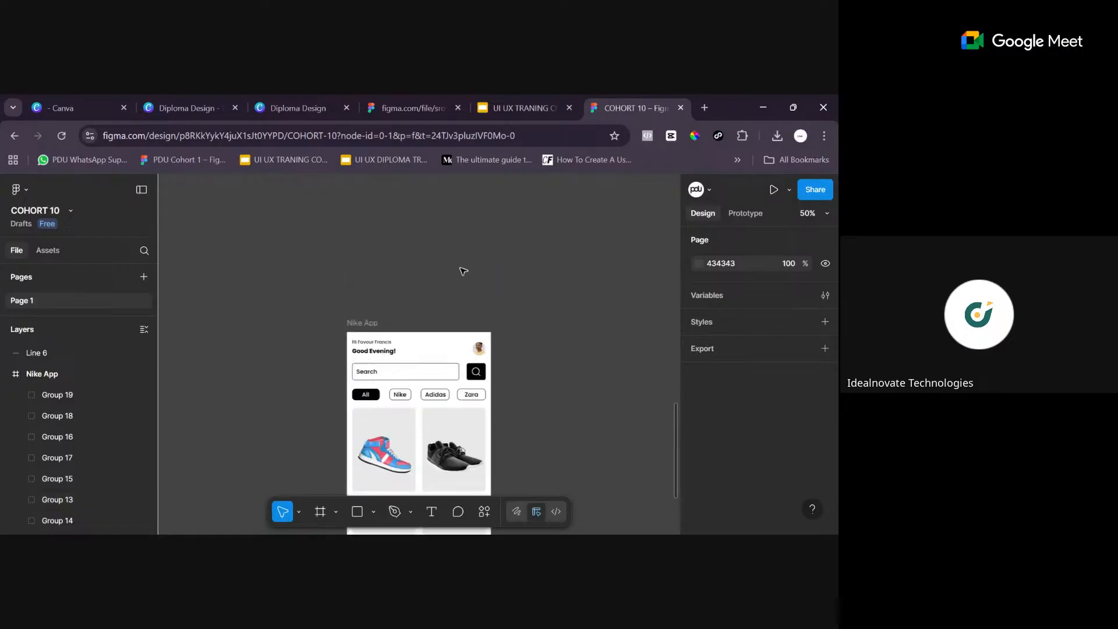
{"action": "scroll", "coordinate": [470, 279], "scroll_direction": "down", "scroll_amount": 3}
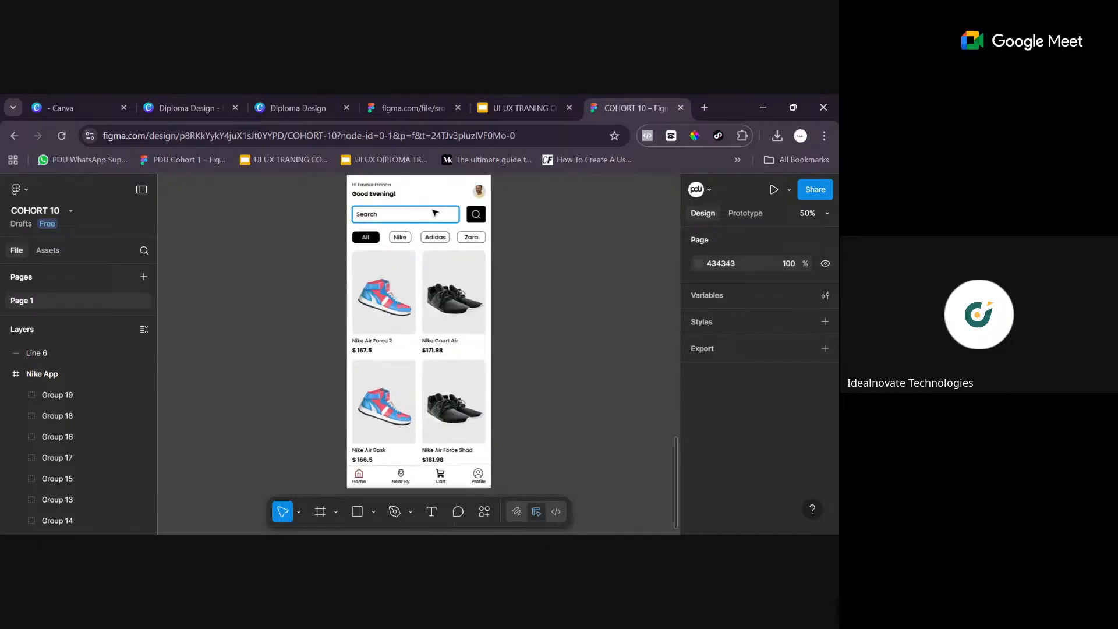
{"action": "scroll", "coordinate": [435, 213], "scroll_direction": "up", "scroll_amount": 3}
{"action": "scroll", "coordinate": [458, 240], "scroll_direction": "down", "scroll_amount": 5}
{"action": "scroll", "coordinate": [449, 295], "scroll_direction": "up", "scroll_amount": 5}
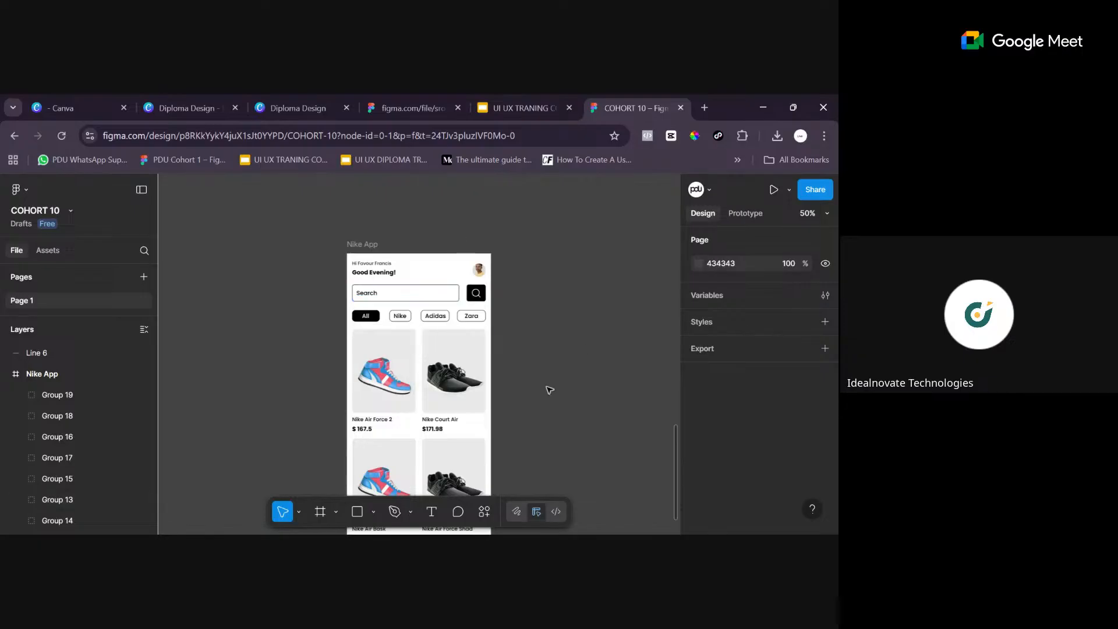
{"action": "key", "text": "space"}
{"action": "left_click_drag", "start_coordinate": [544, 451], "coordinate": [157, 324]}
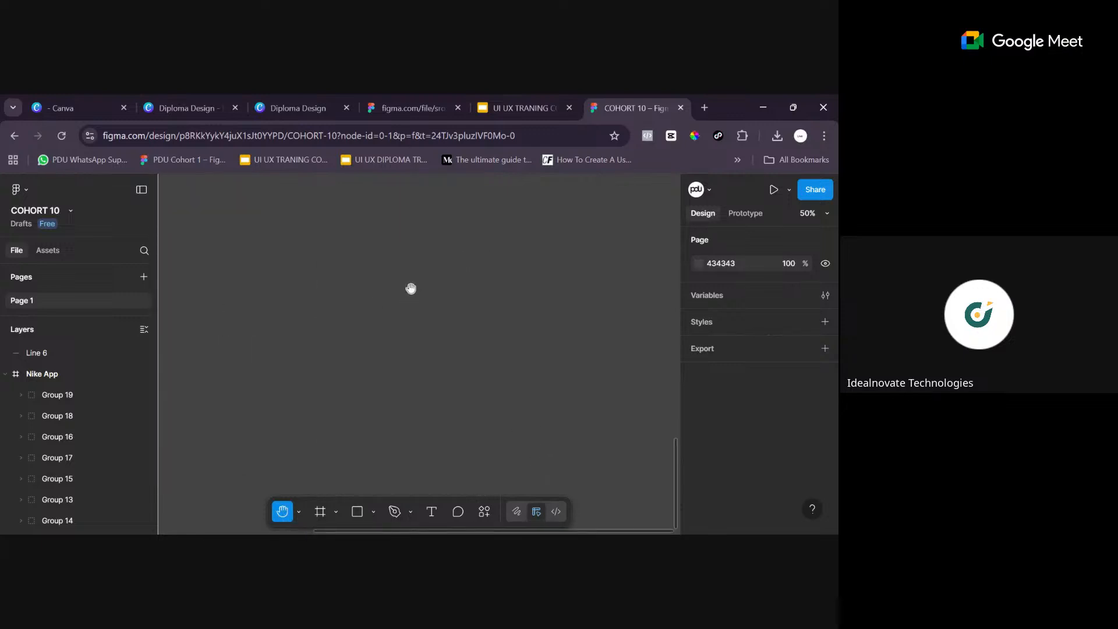
{"action": "left_click_drag", "start_coordinate": [378, 324], "coordinate": [650, 347]}
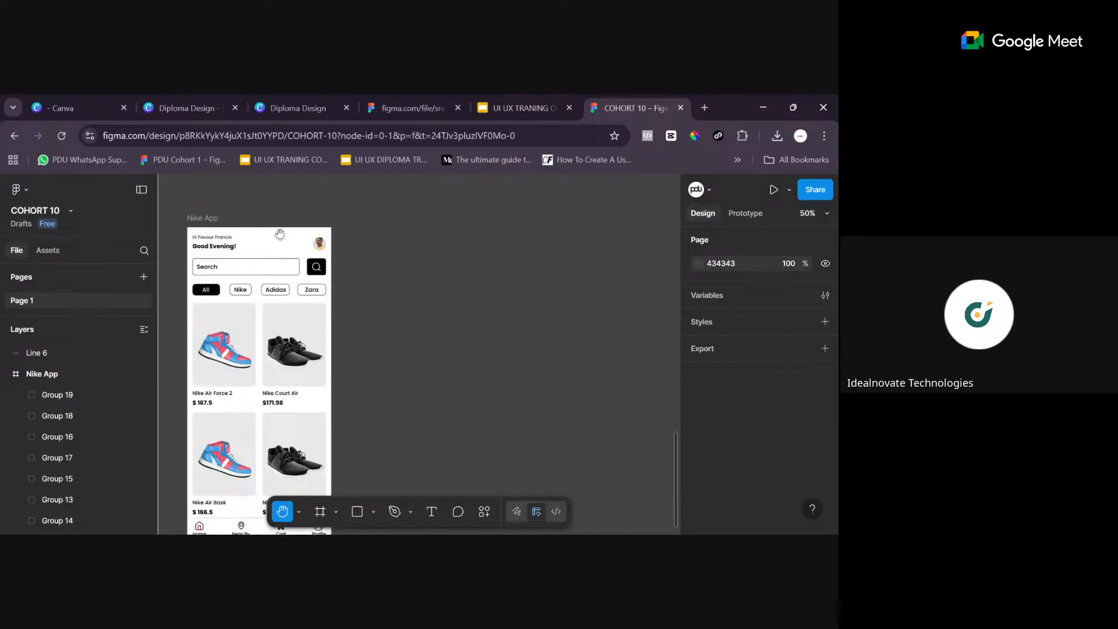
{"action": "left_click_drag", "start_coordinate": [578, 317], "coordinate": [340, 291]}
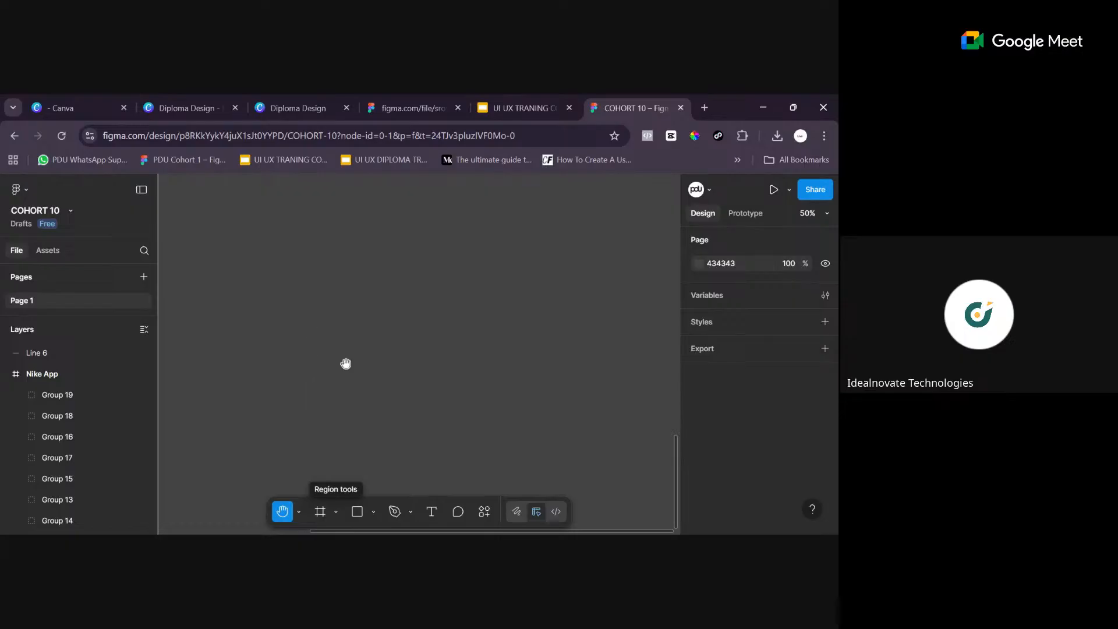
{"action": "left_click_drag", "start_coordinate": [170, 271], "coordinate": [501, 399]}
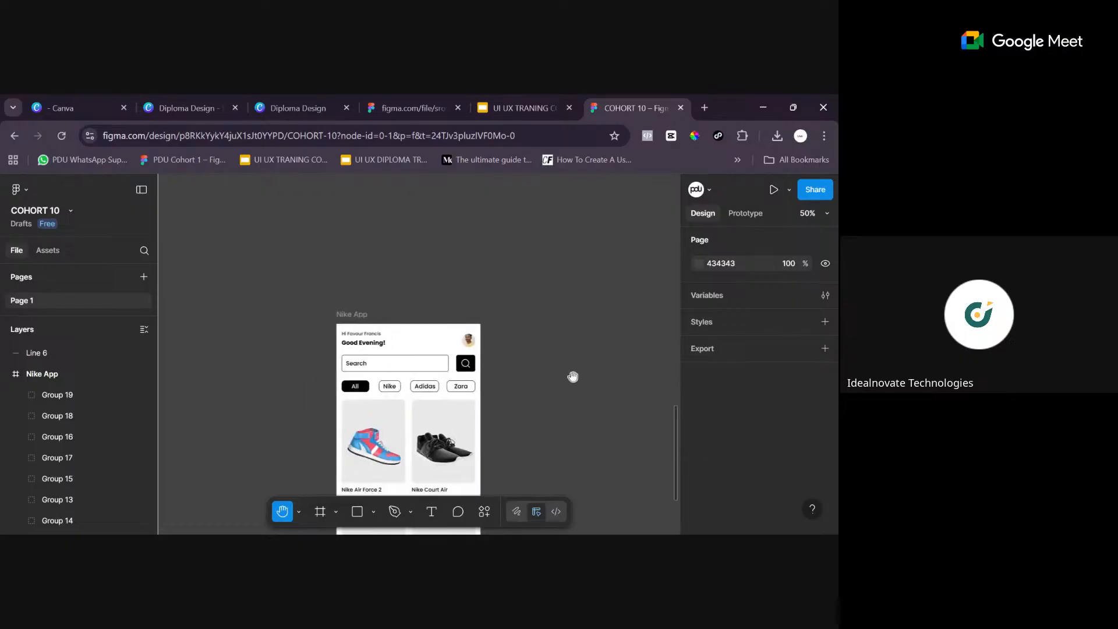
{"action": "left_click_drag", "start_coordinate": [563, 381], "coordinate": [437, 272]}
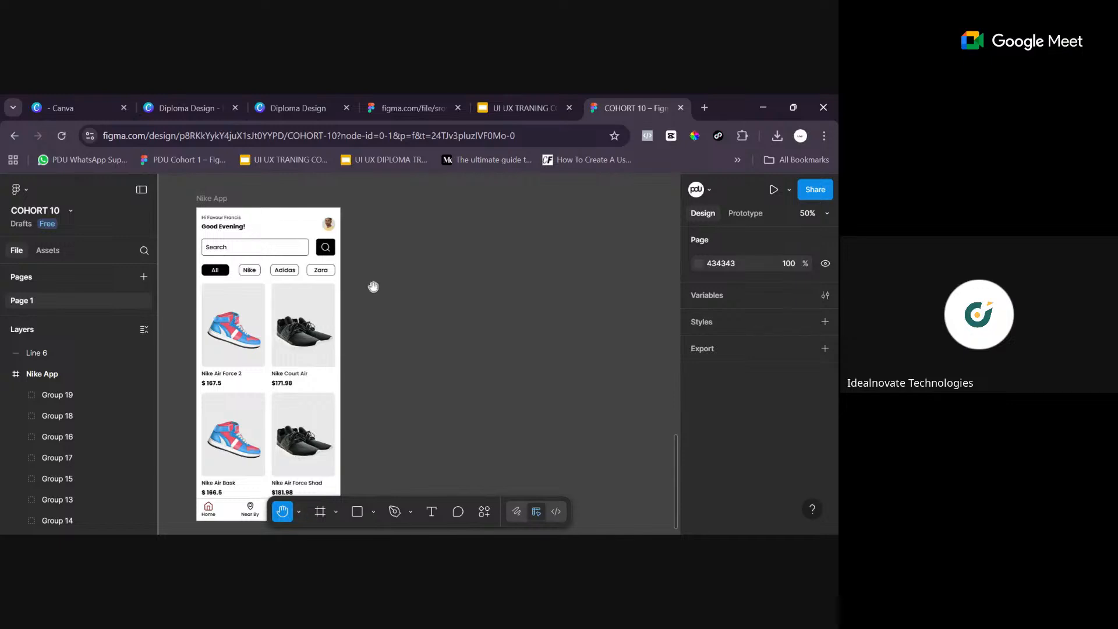
{"action": "left_click_drag", "start_coordinate": [520, 387], "coordinate": [407, 293]}
- Add an iPhone 16 preset frame of 393 × 852 on the empty canvas beside the Nike App frame
{"action": "left_click_drag", "start_coordinate": [524, 289], "coordinate": [495, 330]}
{"action": "key", "text": "minus"}
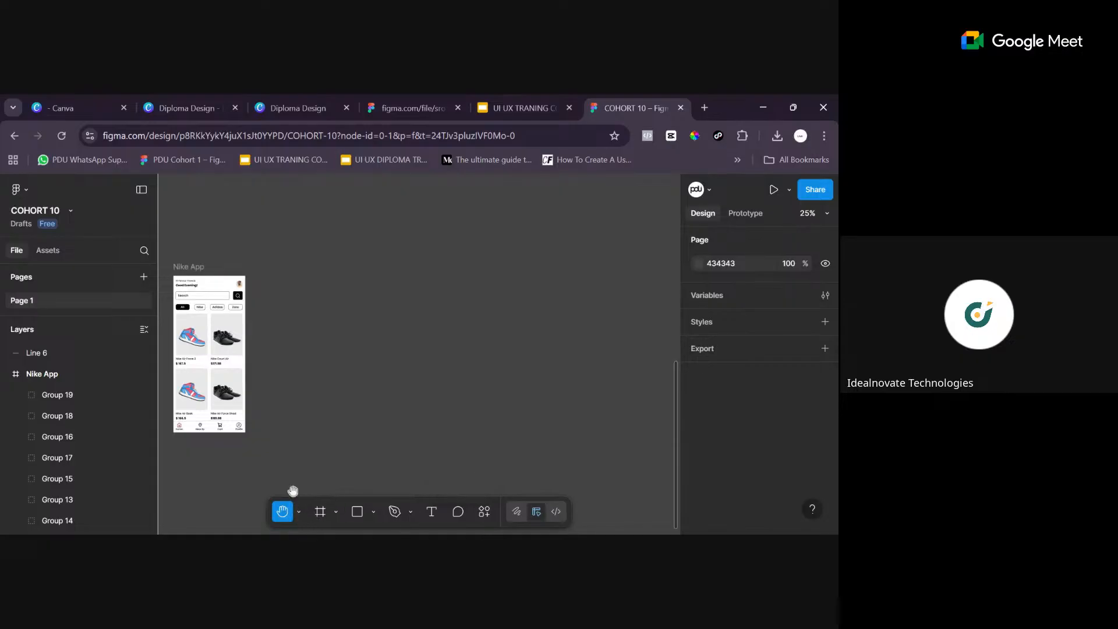
{"action": "left_click", "coordinate": [298, 512]}
{"action": "left_click", "coordinate": [341, 516]}
{"action": "left_click", "coordinate": [336, 512]}
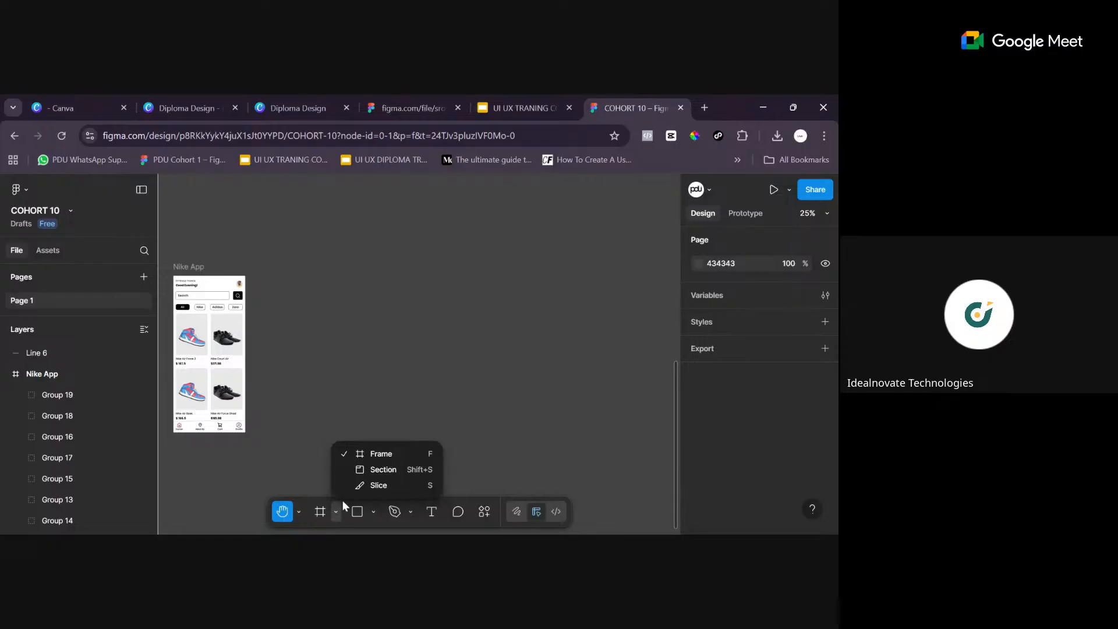
{"action": "left_click", "coordinate": [378, 455]}
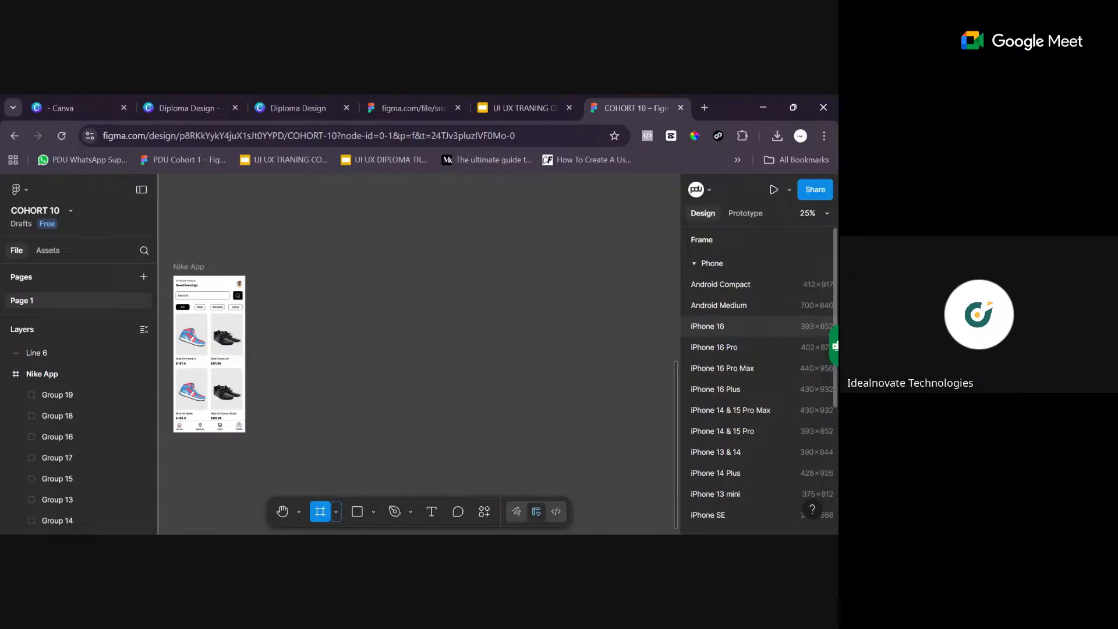
{"action": "left_click", "coordinate": [752, 324]}
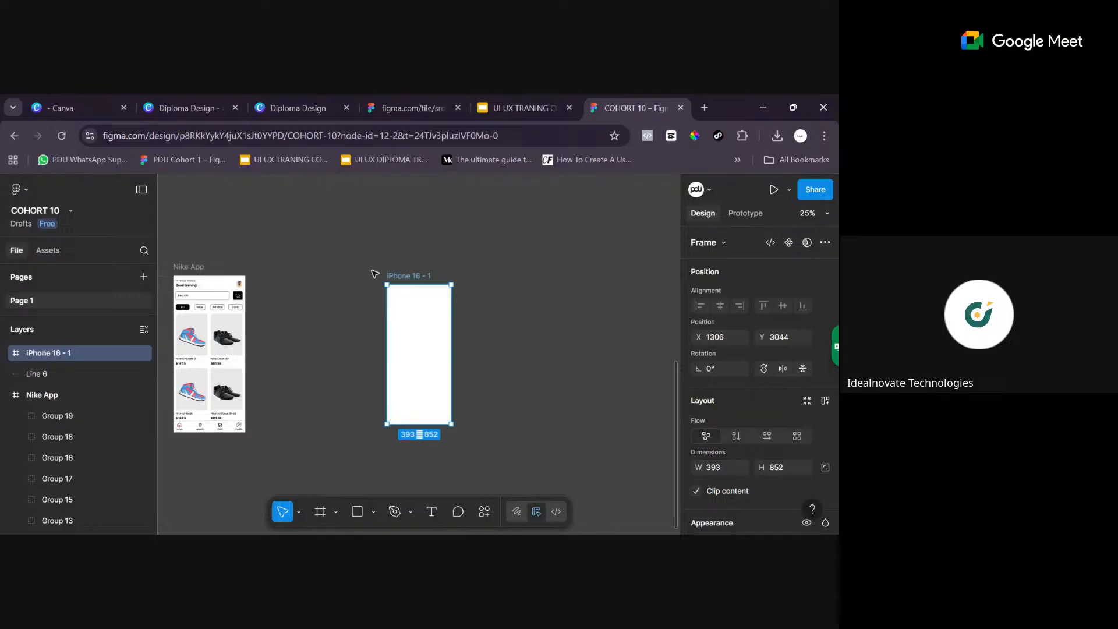
- Move the new iPhone 16 frame closer to the Nike App frame, level with its upper edge, at about X 959, Y 2989
{"action": "mouse_move", "coordinate": [375, 275]}
{"action": "left_mouse_down"}
{"action": "mouse_move", "coordinate": [396, 278]}
{"action": "mouse_move", "coordinate": [395, 258]}
{"action": "mouse_move", "coordinate": [384, 271]}
{"action": "left_mouse_up"}
{"action": "key", "text": "shift+2"}
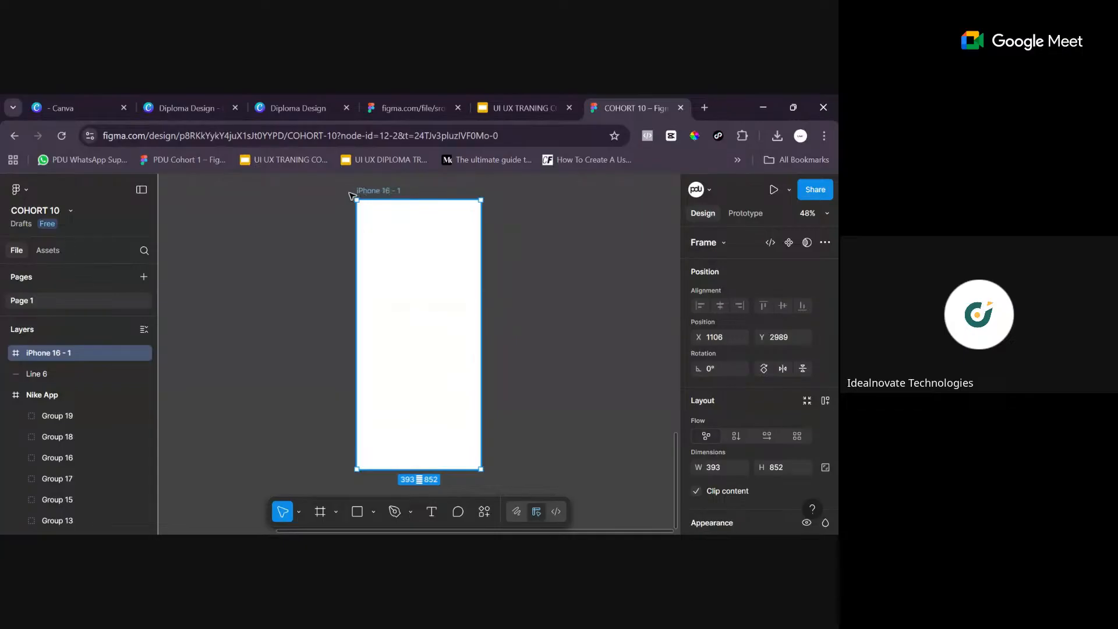
{"action": "left_click_drag", "start_coordinate": [353, 196], "coordinate": [342, 194]}
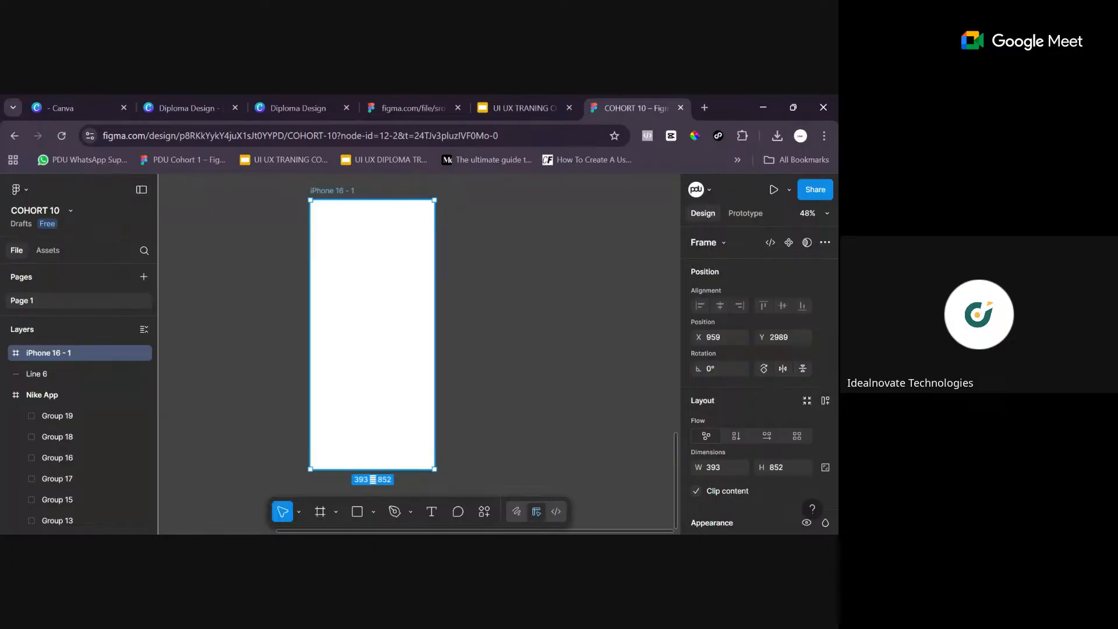
- Rename the new iPhone 16 frame as Light Mode
{"action": "double_click", "coordinate": [340, 192]}
{"action": "key", "text": "ctrl+a"}
{"action": "type", "text": "Light Mode"}
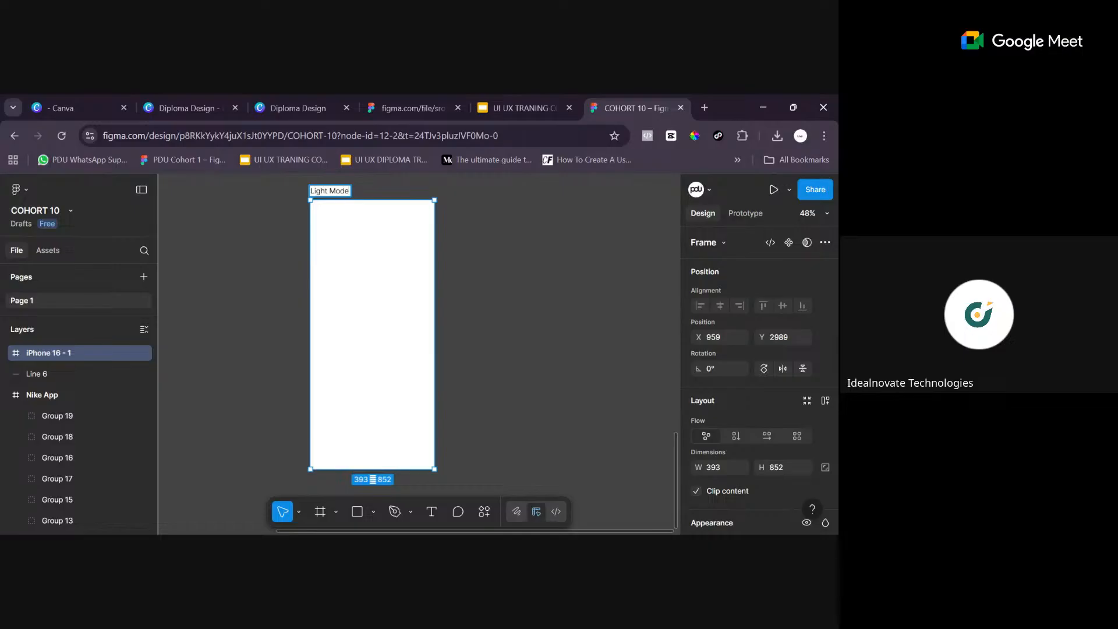
{"action": "key", "text": "Return"}
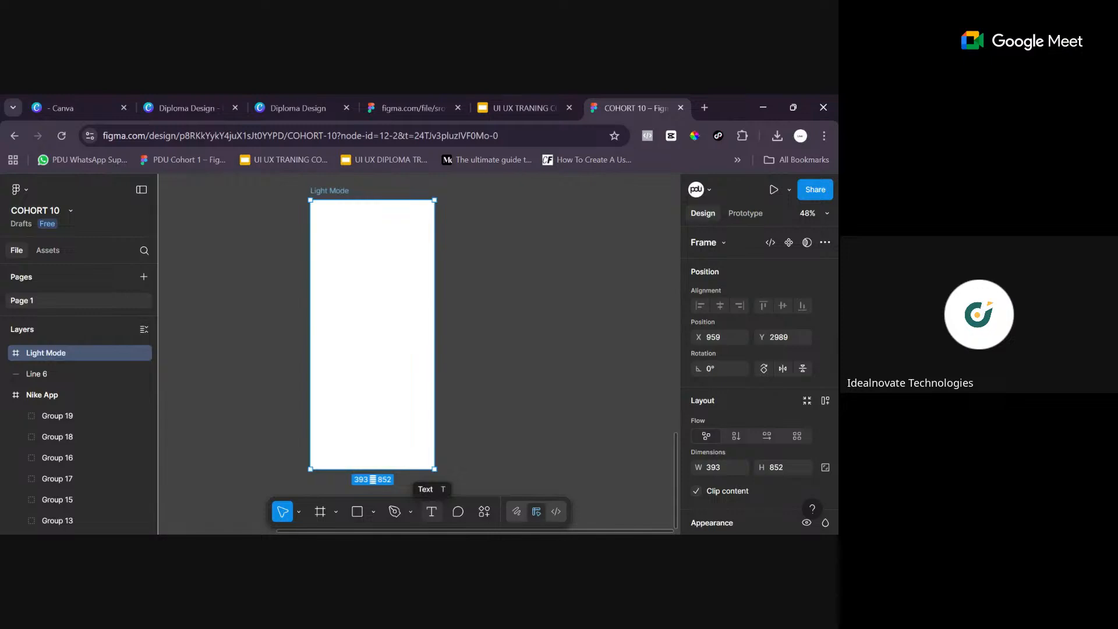
- Add a text box of about 269 × 93 in the upper part of the Light Mode frame reading "Light Mode"
{"action": "left_click", "coordinate": [432, 512]}
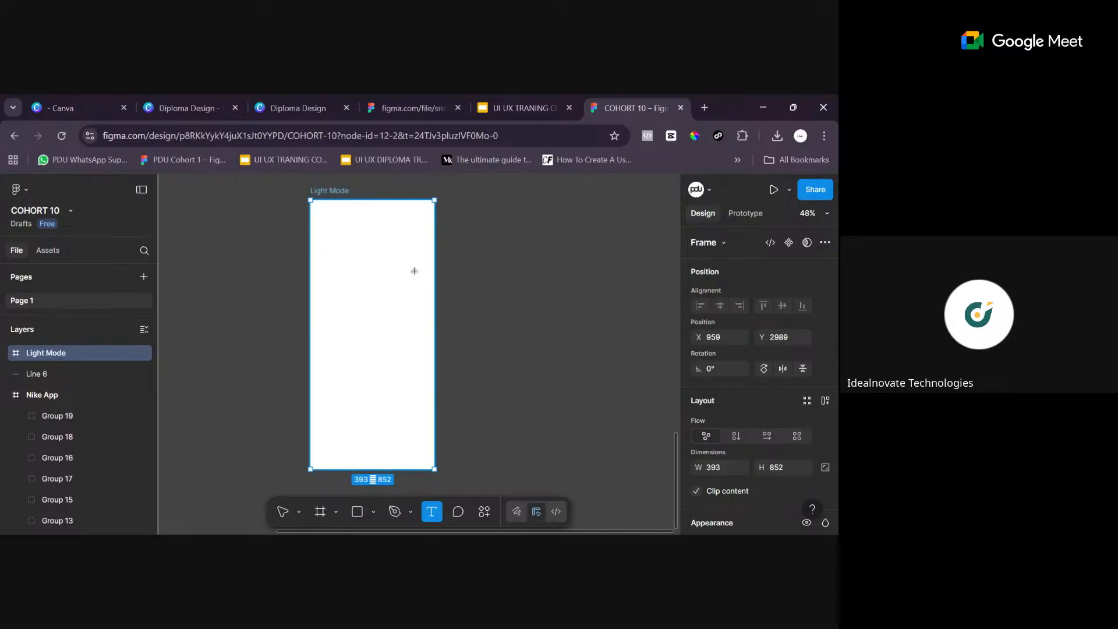
{"action": "left_click_drag", "start_coordinate": [329, 243], "coordinate": [413, 273]}
{"action": "type", "text": "Li"}
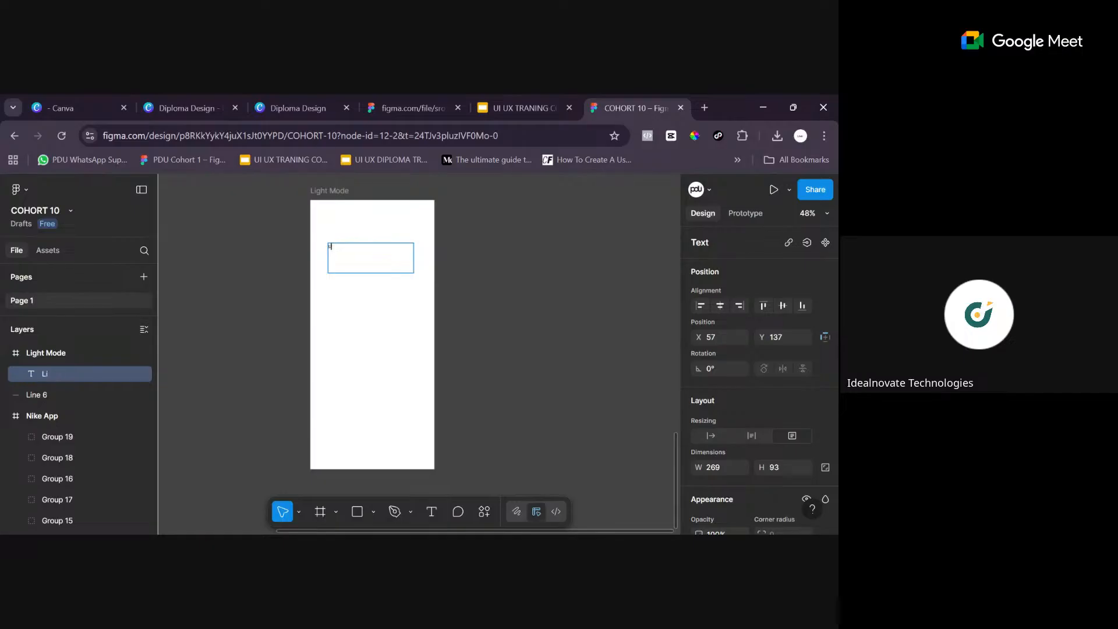
{"action": "type", "text": "ght Mode"}
- Select all the characters of the "Light Mode" text inside its text box
{"action": "scroll", "coordinate": [420, 342], "scroll_direction": "up", "scroll_amount": 1}
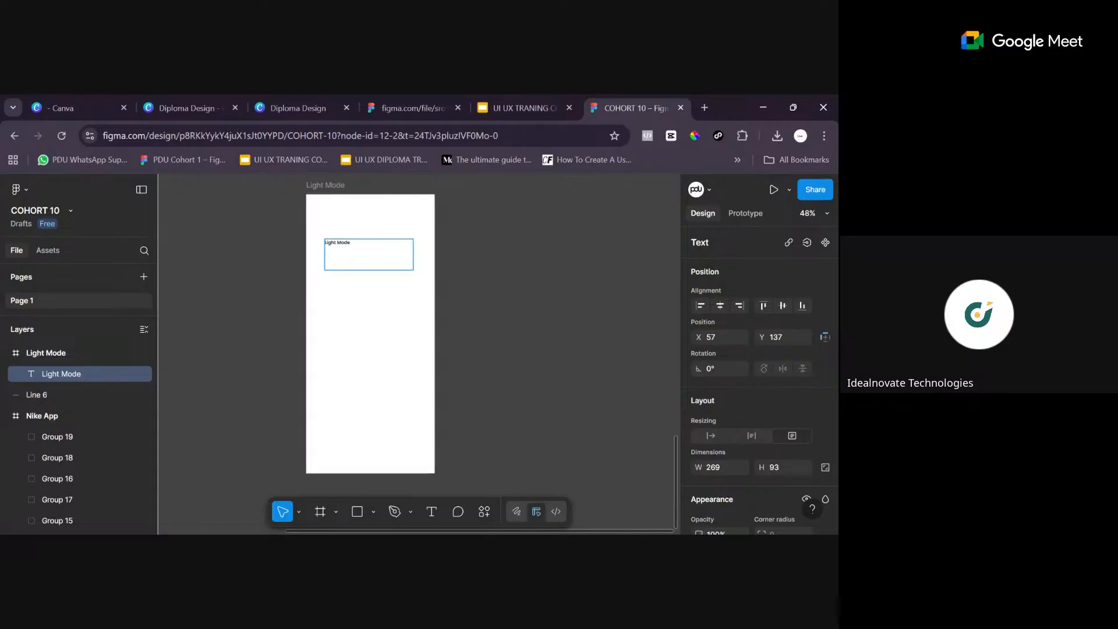
{"action": "key", "text": "shift+0"}
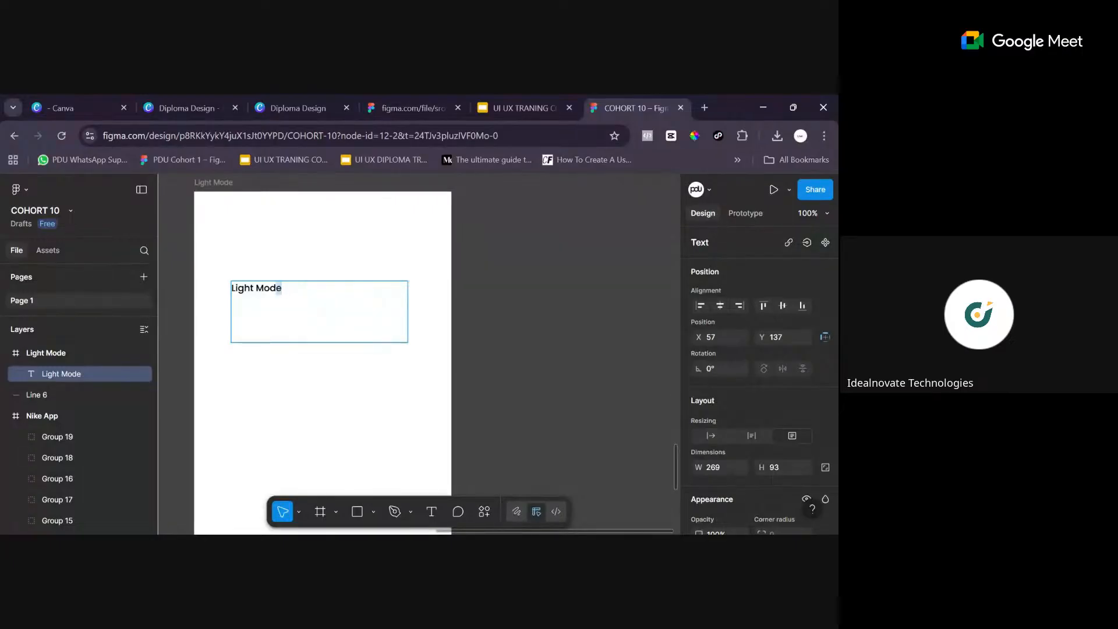
{"action": "key", "text": "ctrl+a"}
{"action": "left_click", "coordinate": [256, 289]}
{"action": "left_click_drag", "start_coordinate": [283, 289], "coordinate": [231, 289]}
{"action": "left_click", "coordinate": [282, 288]}
{"action": "key", "text": "shift+Left"}
{"action": "key", "text": "shift+Left"}
{"action": "key", "text": "shift+Left"}
{"action": "key", "text": "shift+Left"}
{"action": "key", "text": "shift+Left"}
{"action": "key", "text": "shift+Left"}
{"action": "key", "text": "shift+Left"}
{"action": "key", "text": "shift+Left"}
{"action": "key", "text": "shift+Left"}
{"action": "key", "text": "shift+Left"}
- Set the selected "Light Mode" text to font size 48 and centre-align it within its text box
{"action": "scroll", "coordinate": [810, 331], "scroll_direction": "down", "scroll_amount": 5}
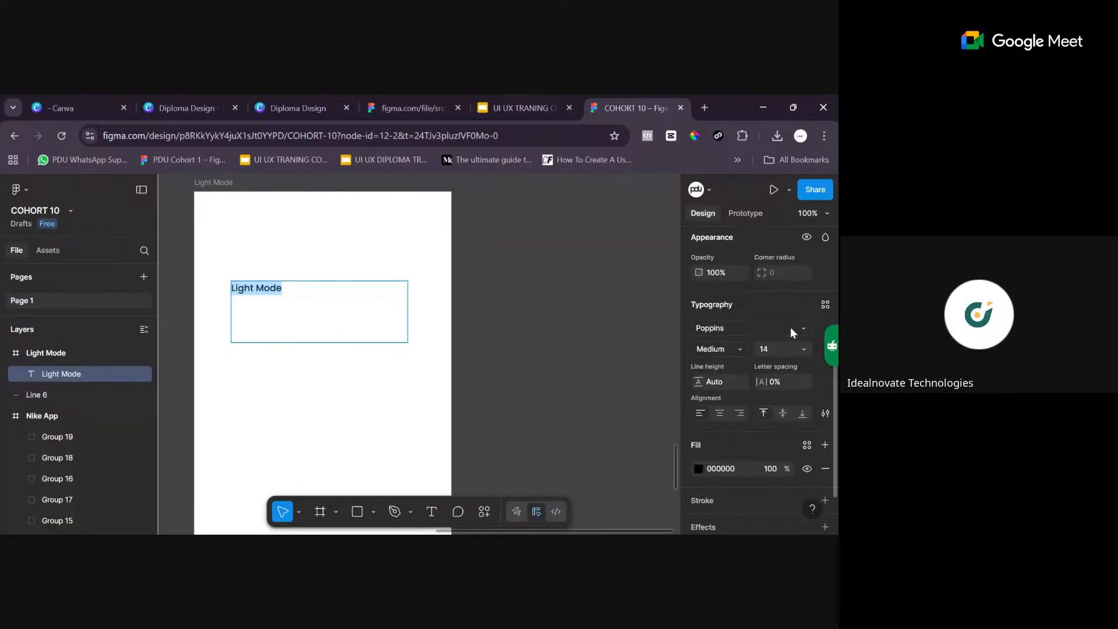
{"action": "scroll", "coordinate": [786, 326], "scroll_direction": "up", "scroll_amount": 5}
{"action": "scroll", "coordinate": [783, 325], "scroll_direction": "down", "scroll_amount": 3}
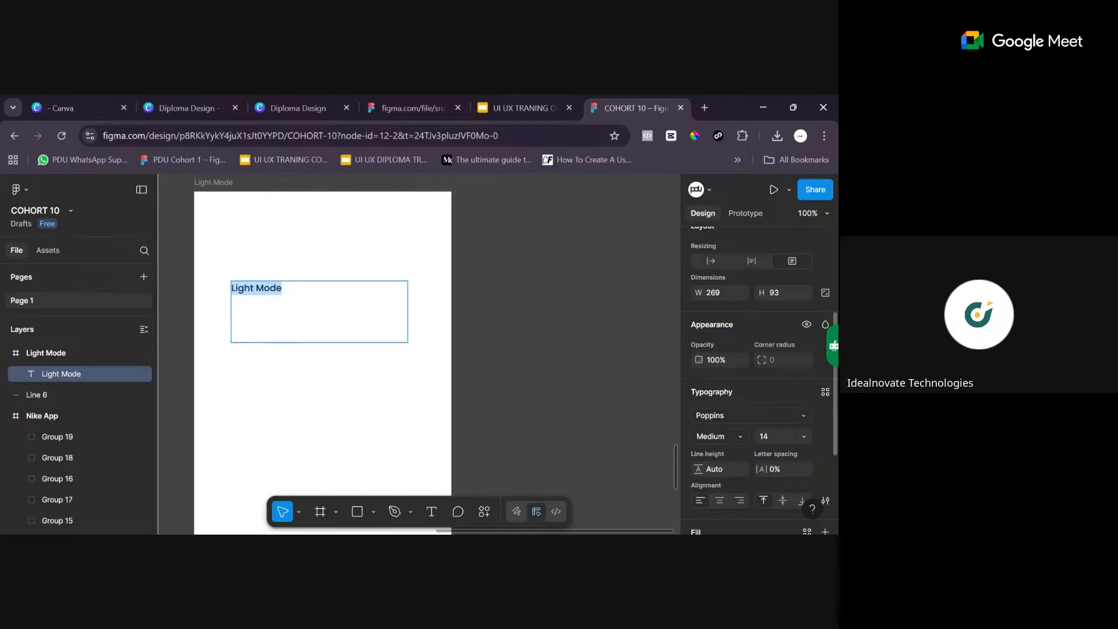
{"action": "scroll", "coordinate": [786, 403], "scroll_direction": "down", "scroll_amount": 2}
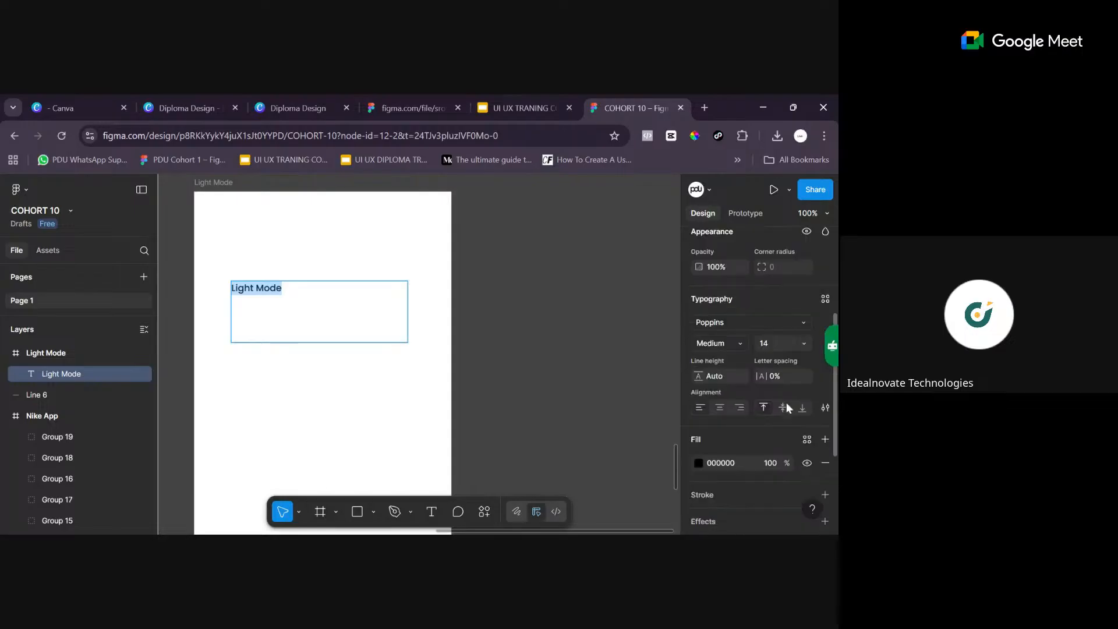
{"action": "scroll", "coordinate": [786, 408], "scroll_direction": "down", "scroll_amount": 1}
{"action": "scroll", "coordinate": [777, 354], "scroll_direction": "up", "scroll_amount": 7}
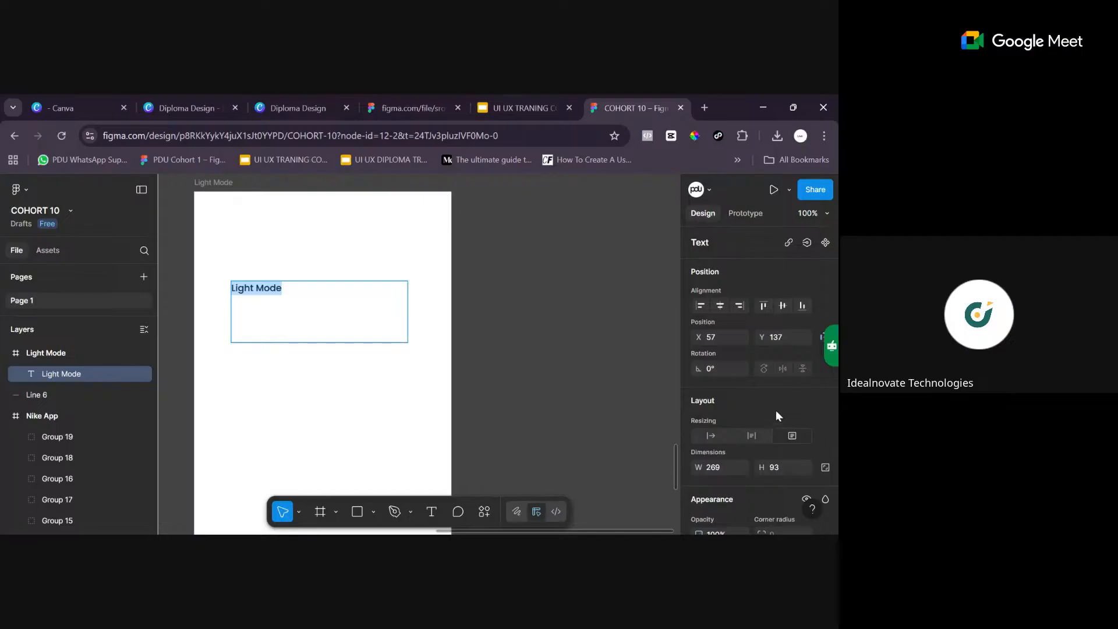
{"action": "scroll", "coordinate": [753, 392], "scroll_direction": "down", "scroll_amount": 6}
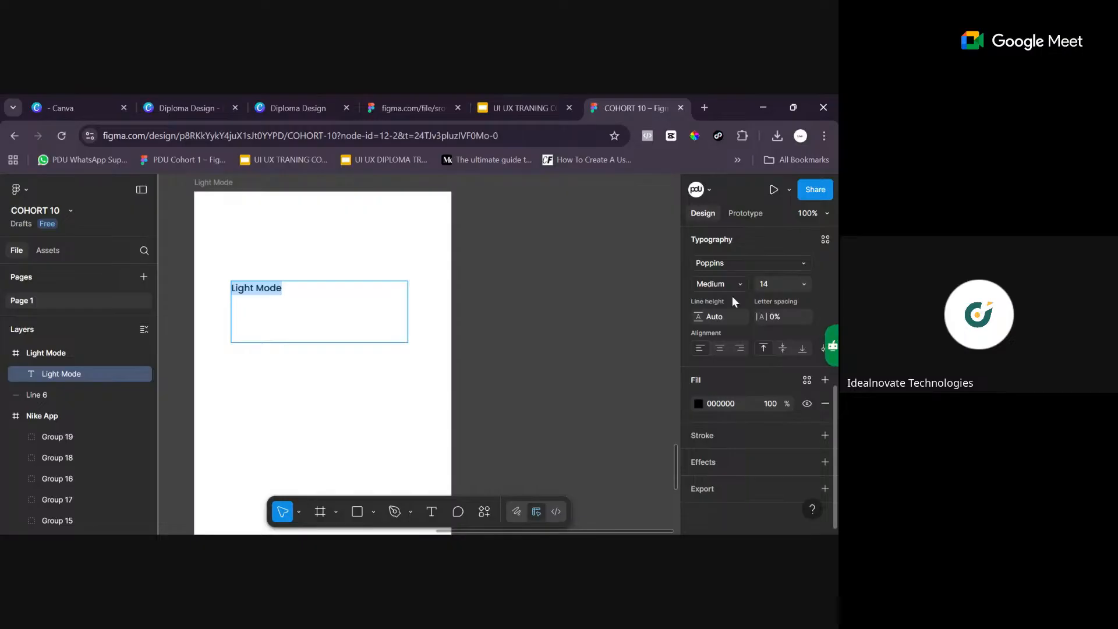
{"action": "left_click", "coordinate": [805, 285]}
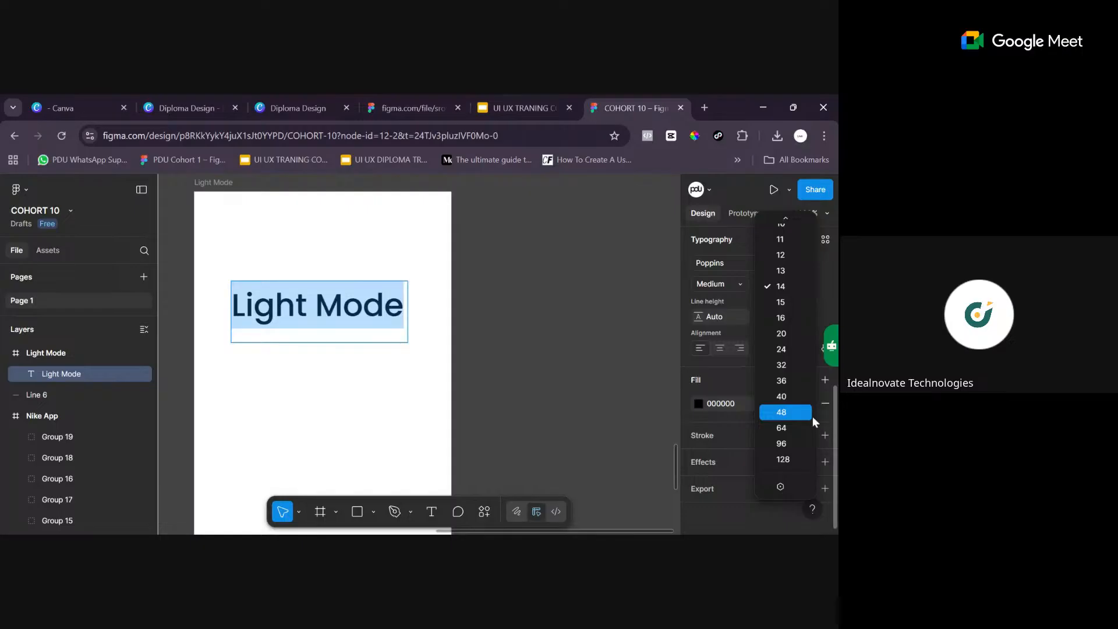
{"action": "left_click", "coordinate": [795, 411]}
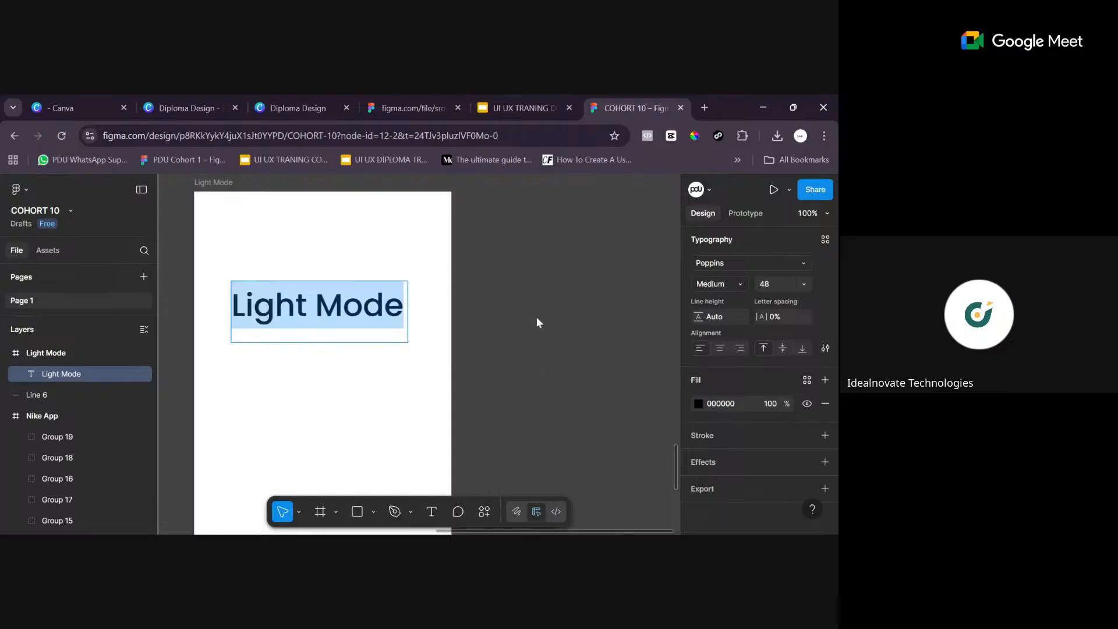
{"action": "left_click", "coordinate": [721, 348]}
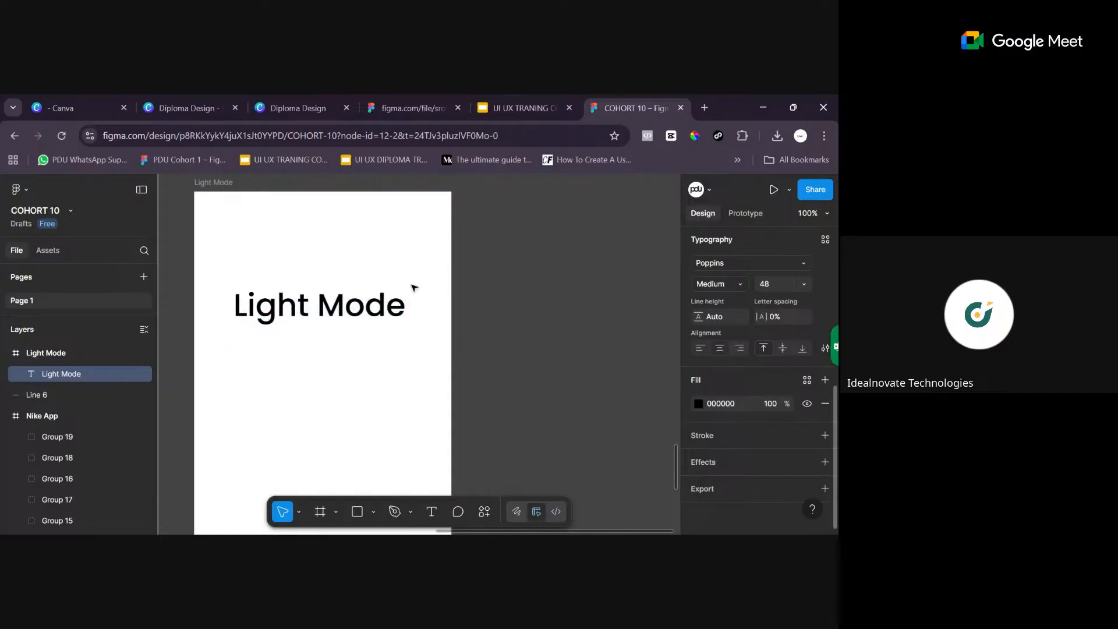
- Centre the "Light Mode" text box horizontally in the frame and reduce its height to about 56
{"action": "left_click", "coordinate": [358, 314]}
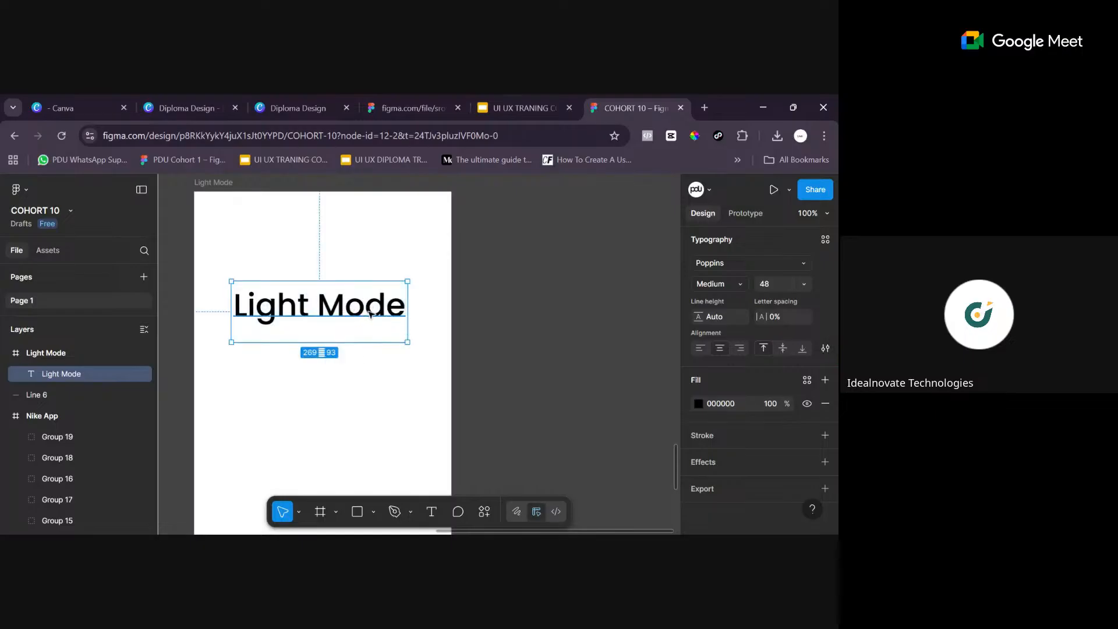
{"action": "left_click_drag", "start_coordinate": [372, 312], "coordinate": [349, 312]}
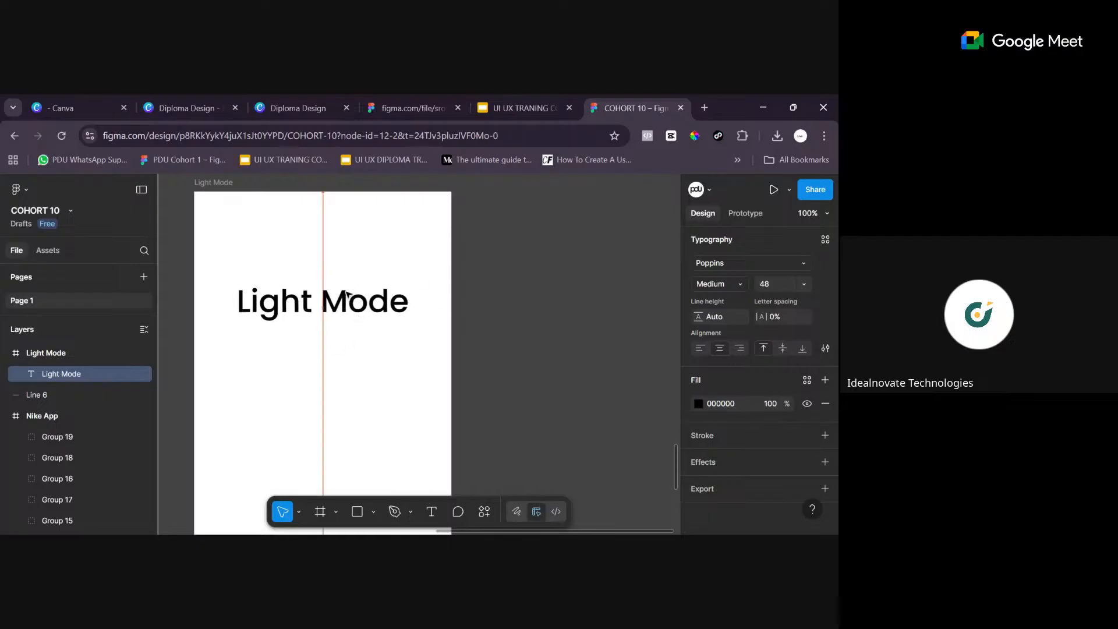
{"action": "left_click_drag", "start_coordinate": [346, 292], "coordinate": [346, 292]}
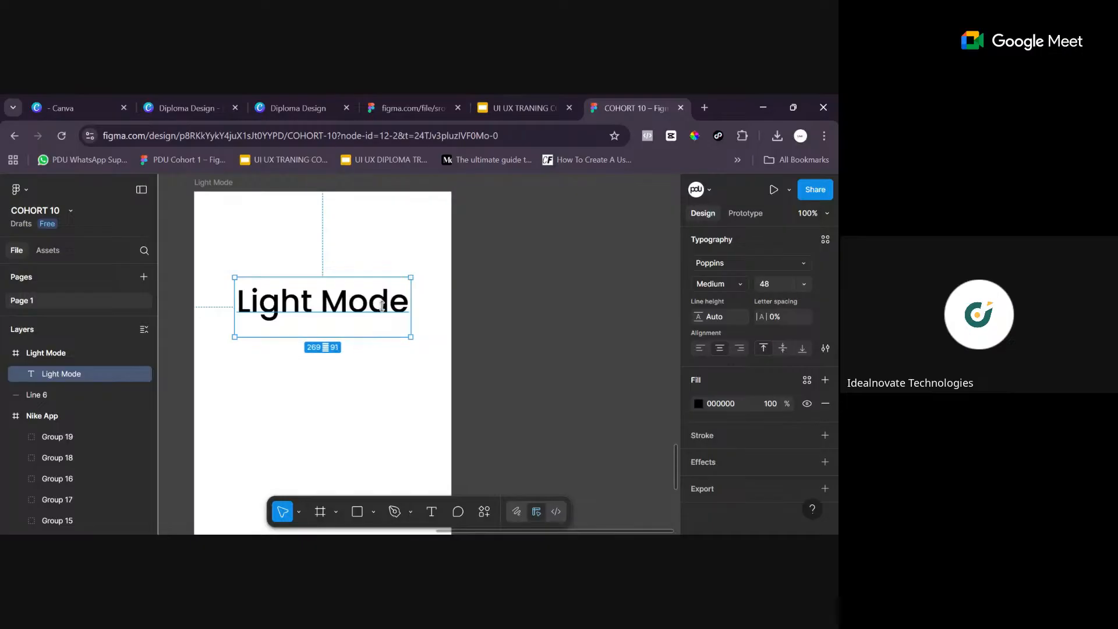
{"action": "left_click_drag", "start_coordinate": [381, 338], "coordinate": [382, 314]}
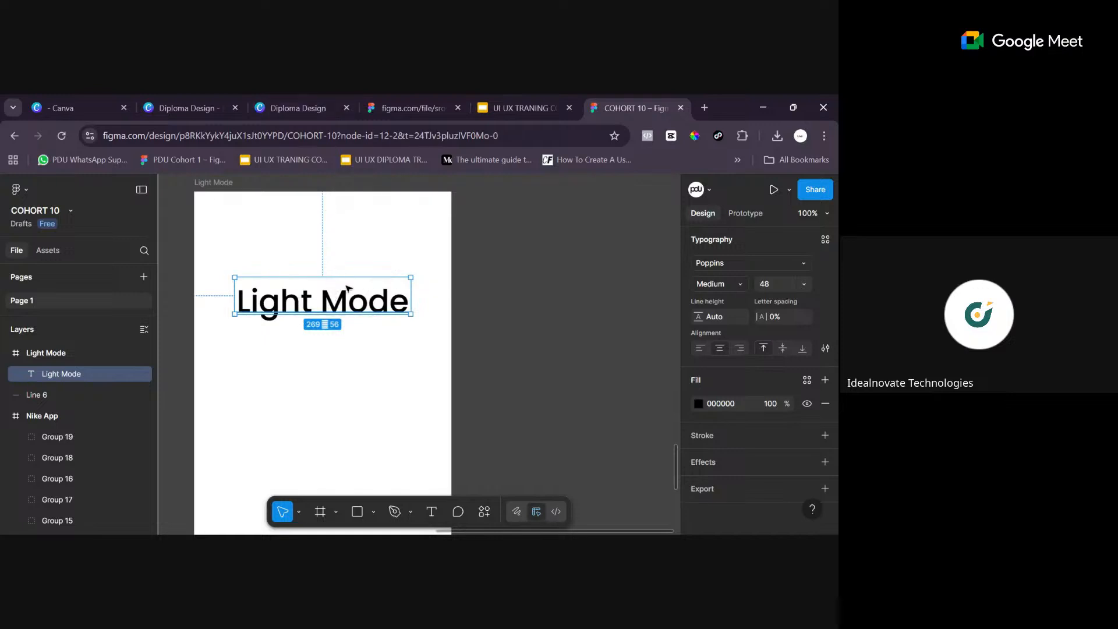
- Reposition the "Light Mode" text box slightly higher on the frame's vertical centre line, at about X 62, Y 124
{"action": "key", "text": "shift+Right"}
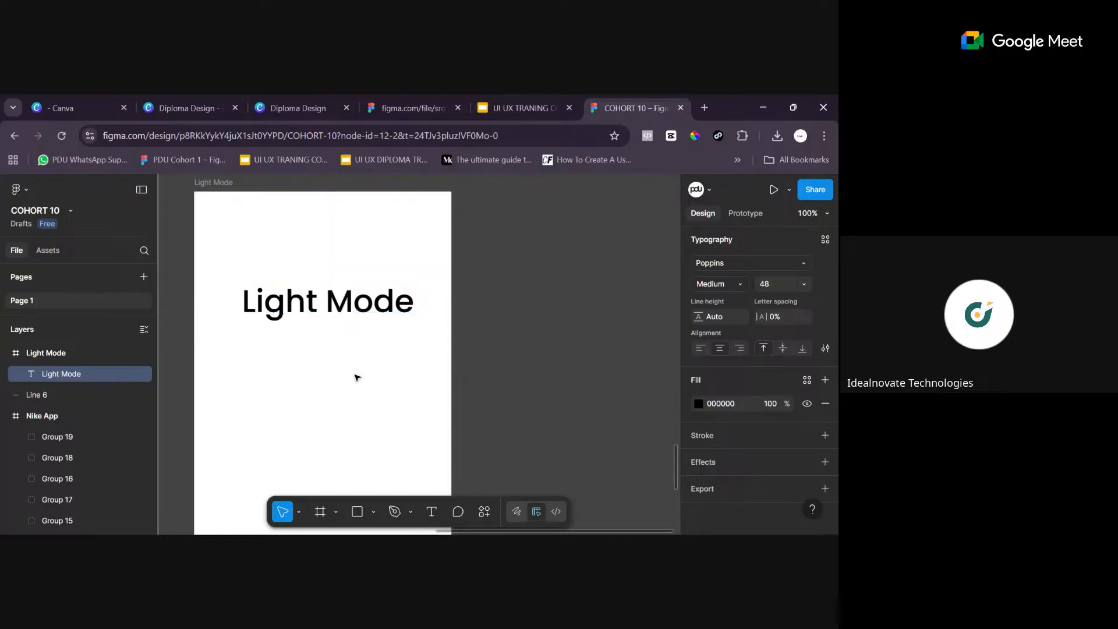
{"action": "key", "text": "shift+Right"}
{"action": "scroll", "coordinate": [352, 401], "scroll_direction": "down", "scroll_amount": 1}
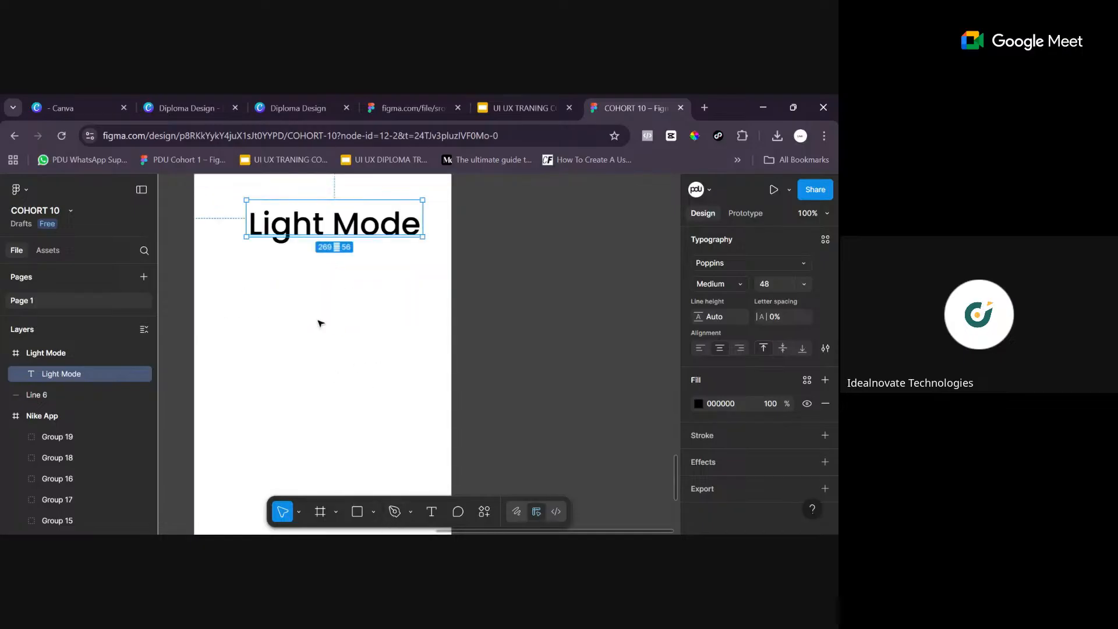
{"action": "scroll", "coordinate": [408, 337], "scroll_direction": "up", "scroll_amount": 1}
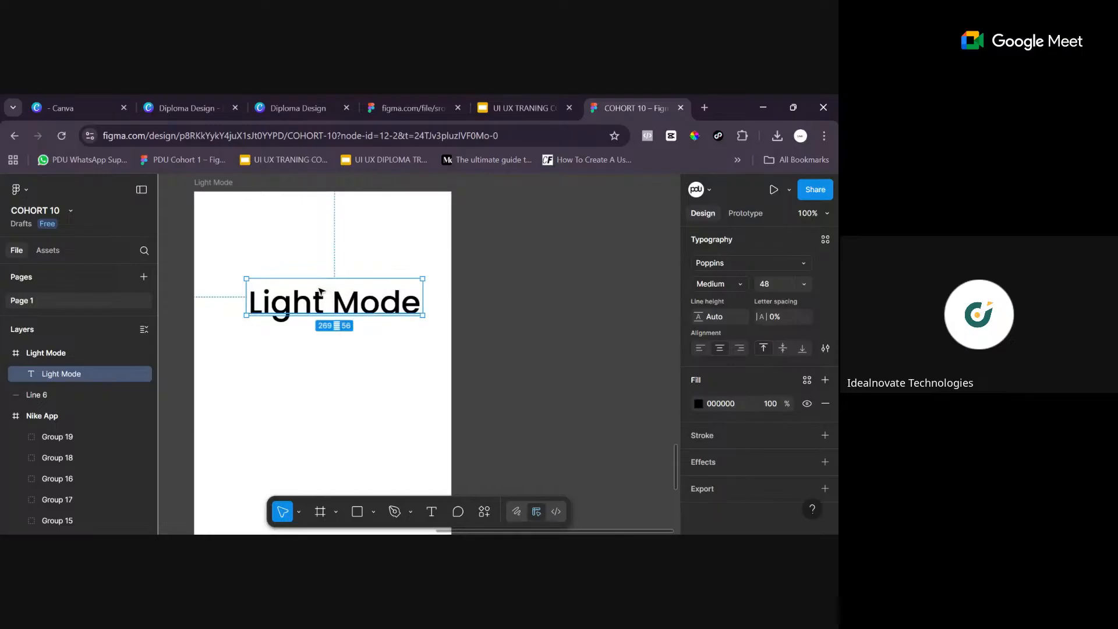
{"action": "mouse_move", "coordinate": [353, 292]}
{"action": "left_mouse_down"}
{"action": "mouse_move", "coordinate": [312, 287]}
{"action": "mouse_move", "coordinate": [344, 289]}
{"action": "left_mouse_up"}
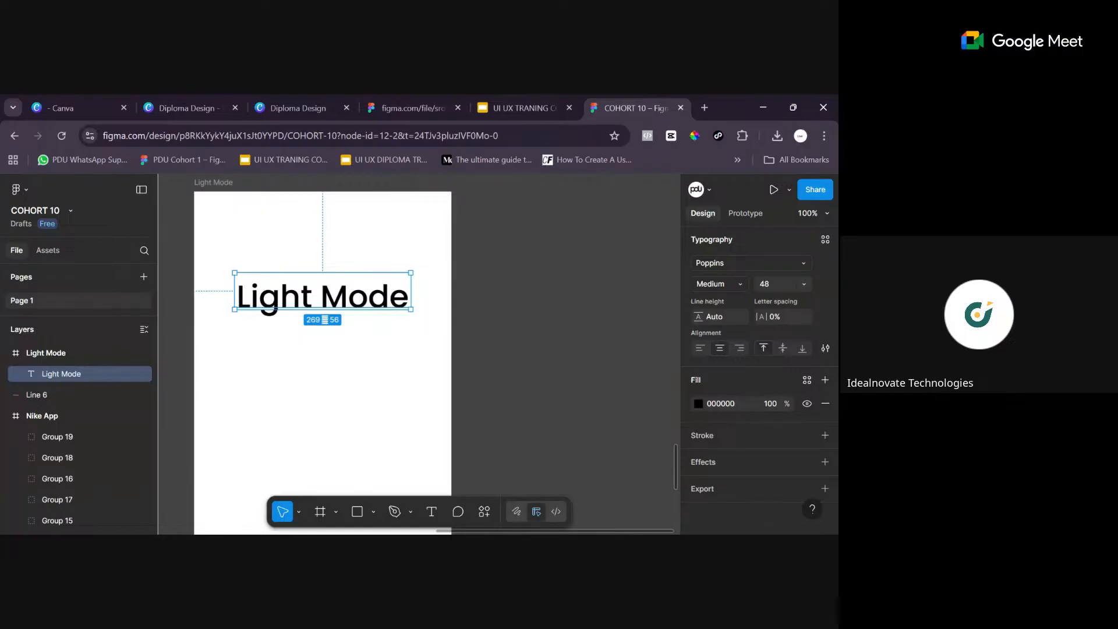
{"action": "left_click", "coordinate": [381, 378]}
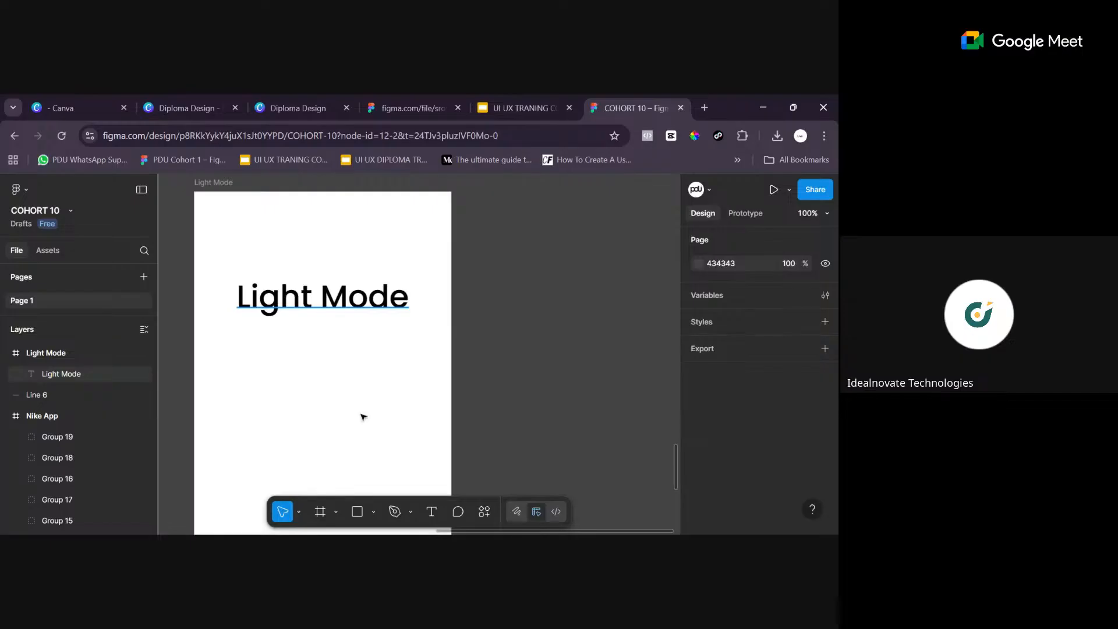
{"action": "left_click", "coordinate": [390, 305]}
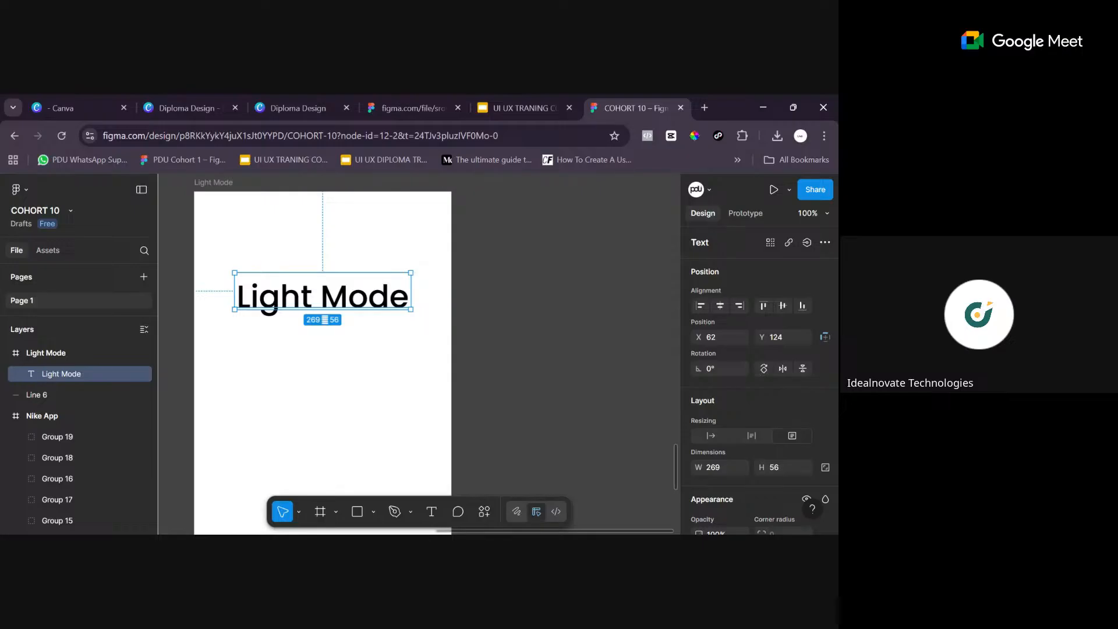
- Draw a rectangle of about 99 × 43 below the "Light Mode" text and centre it horizontally at about X 147, Y 220
{"action": "left_click", "coordinate": [373, 513]}
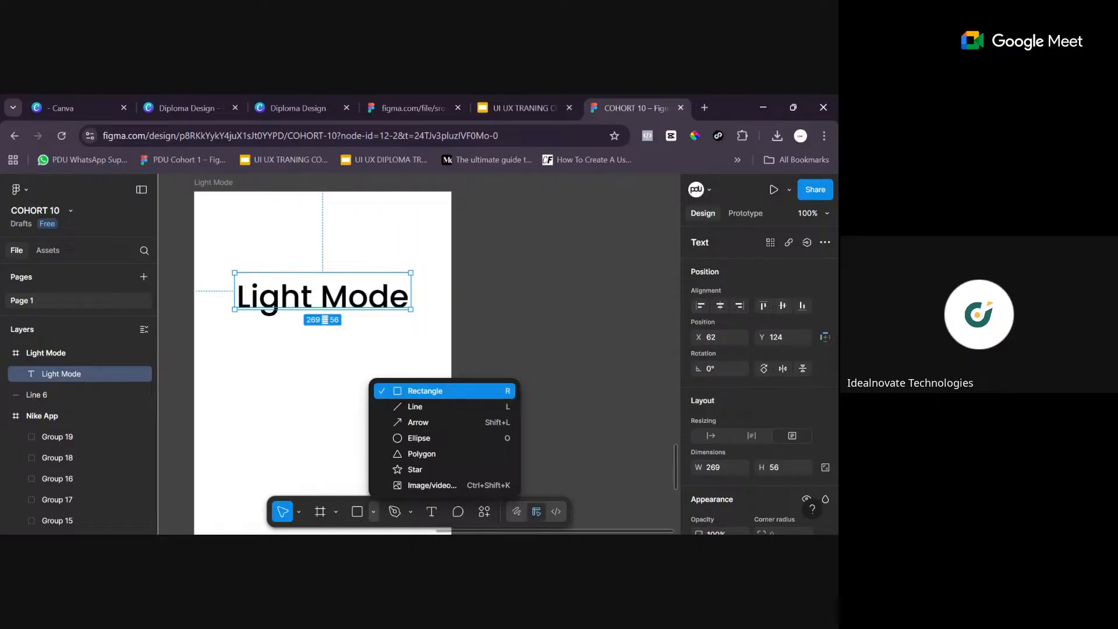
{"action": "left_click", "coordinate": [374, 513]}
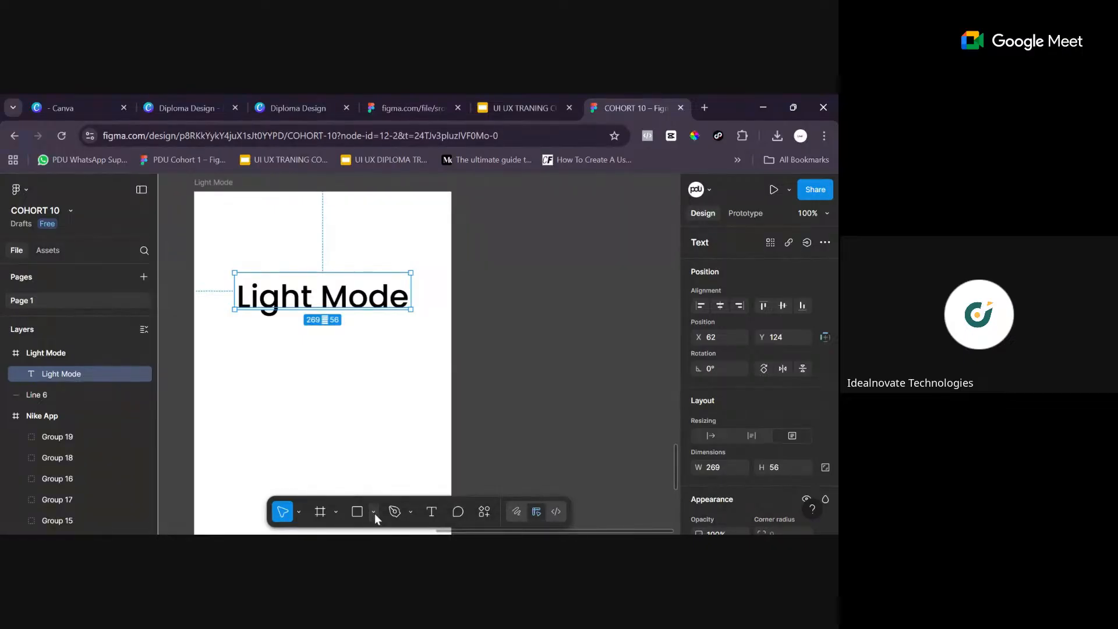
{"action": "left_click", "coordinate": [375, 513]}
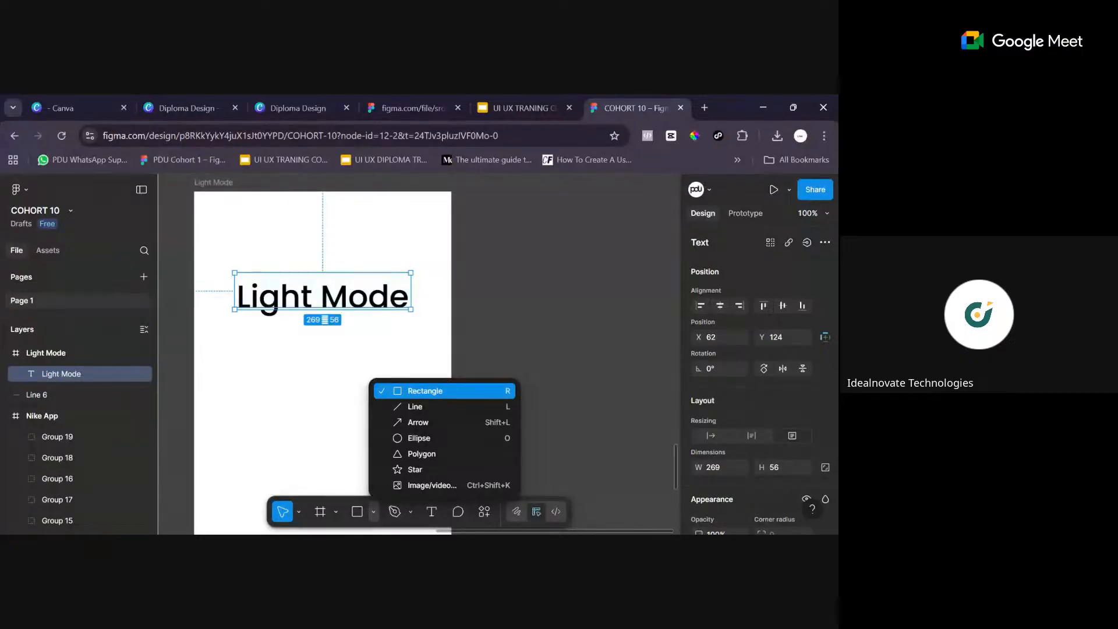
{"action": "left_click", "coordinate": [443, 391]}
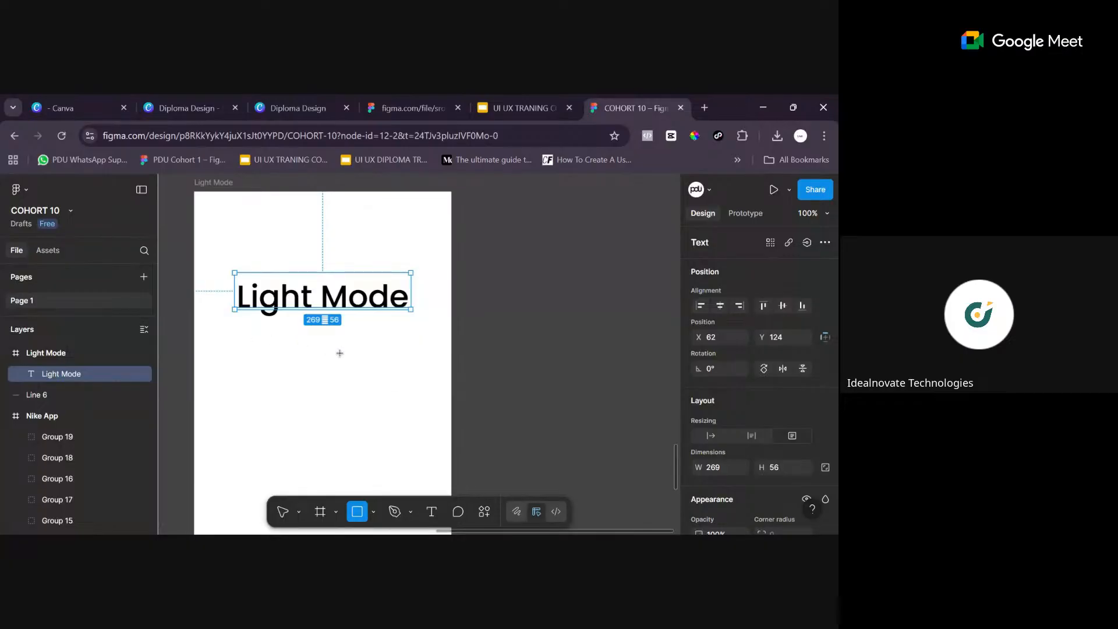
{"action": "mouse_move", "coordinate": [273, 340]}
{"action": "left_mouse_down"}
{"action": "mouse_move", "coordinate": [348, 353]}
{"action": "mouse_move", "coordinate": [338, 369]}
{"action": "left_mouse_up"}
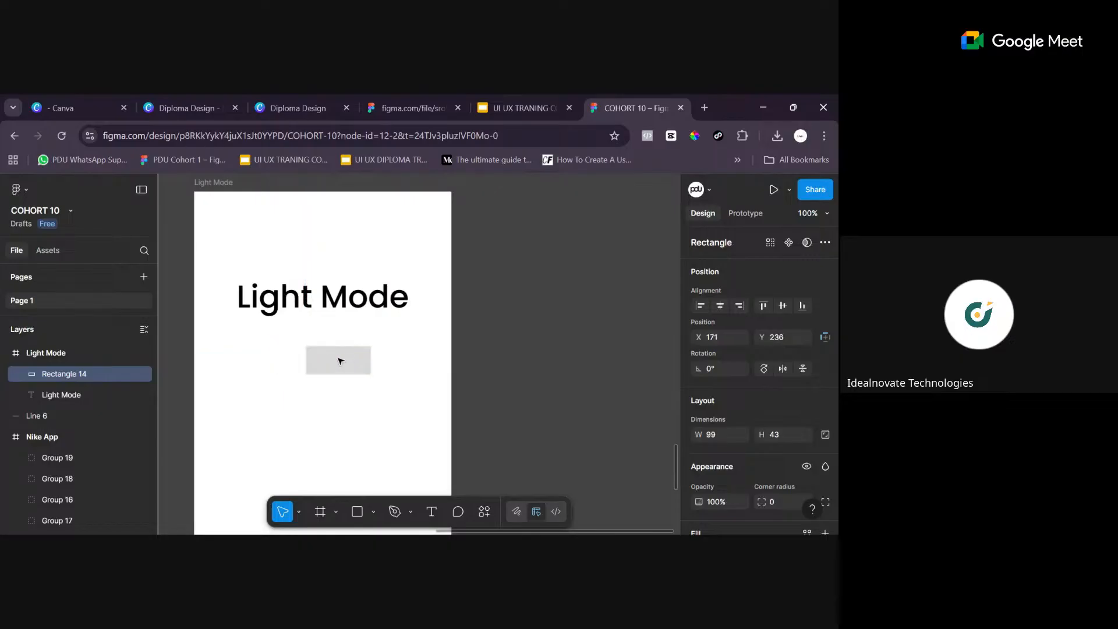
{"action": "left_click_drag", "start_coordinate": [318, 358], "coordinate": [333, 352]}
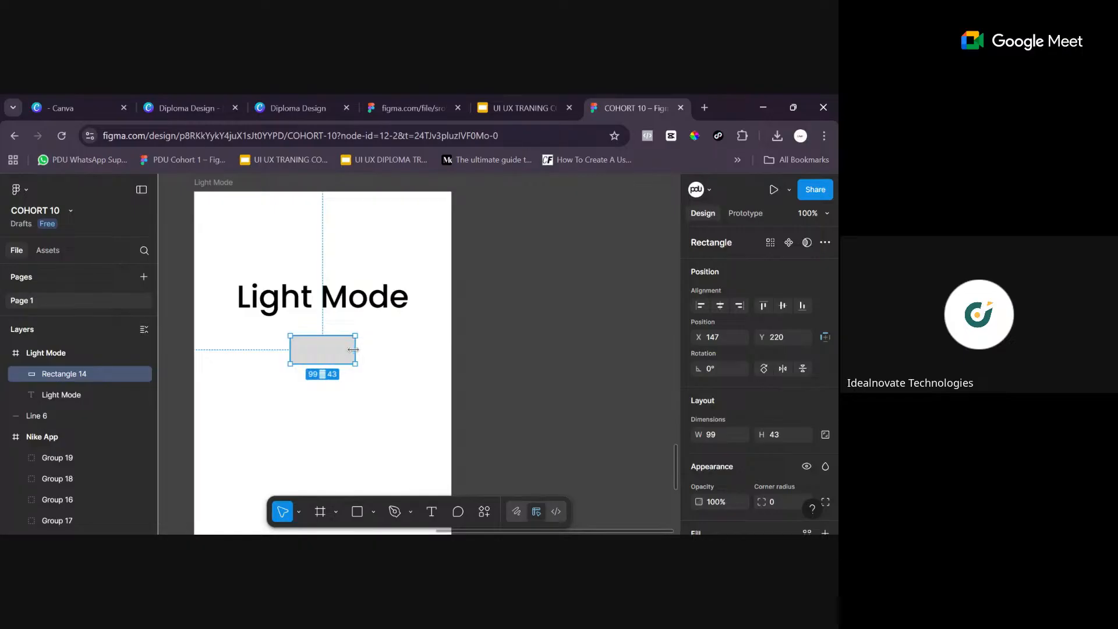
- Resize the rectangle below the "Light Mode" text to a width of 80 and a height of 45
{"action": "left_click_drag", "start_coordinate": [348, 349], "coordinate": [345, 348]}
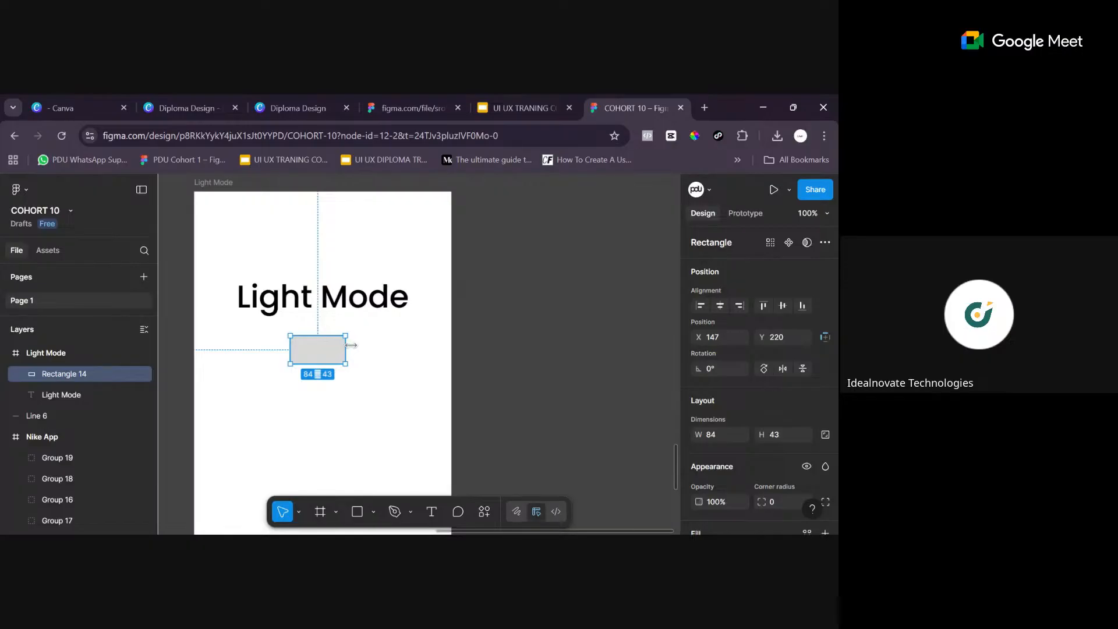
{"action": "left_click_drag", "start_coordinate": [346, 345], "coordinate": [350, 345]}
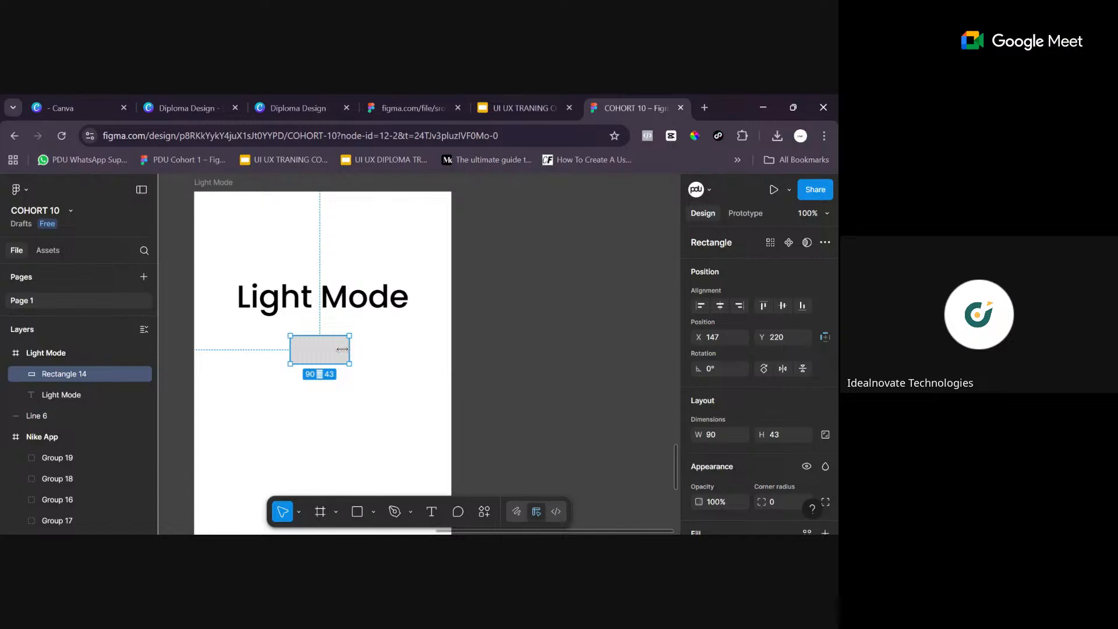
{"action": "left_click_drag", "start_coordinate": [343, 349], "coordinate": [342, 350]}
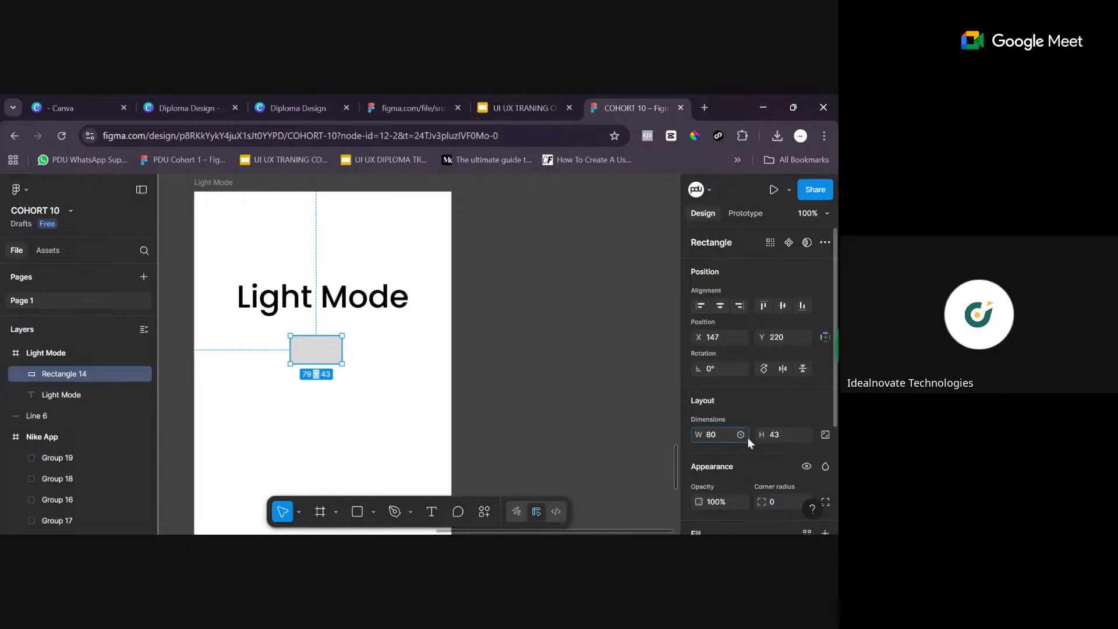
{"action": "left_click", "coordinate": [784, 434]}
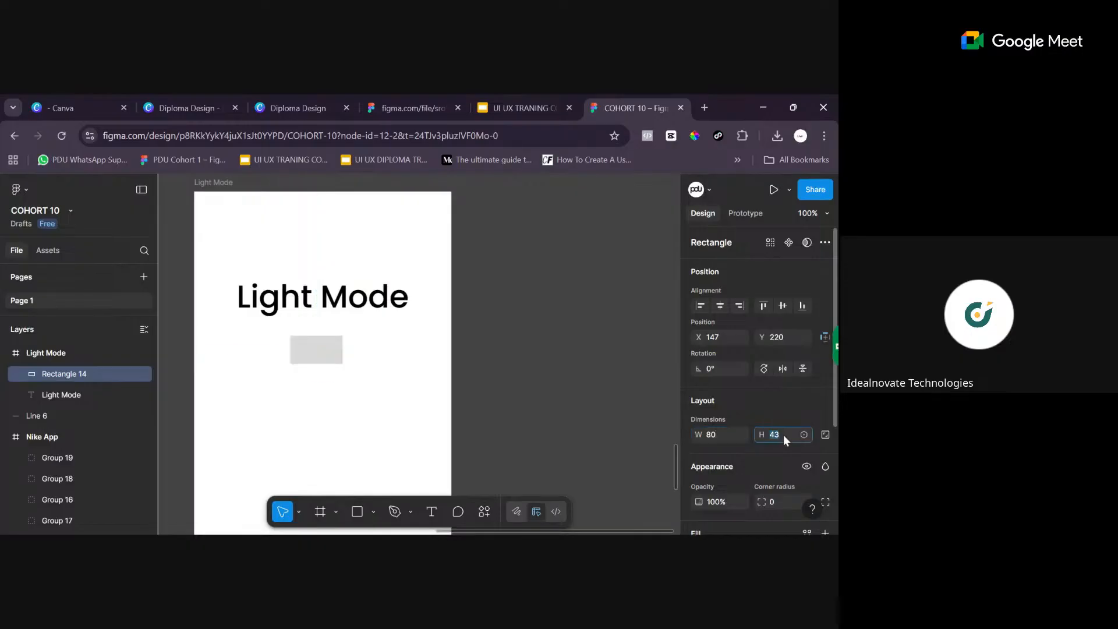
{"action": "type", "text": "45"}
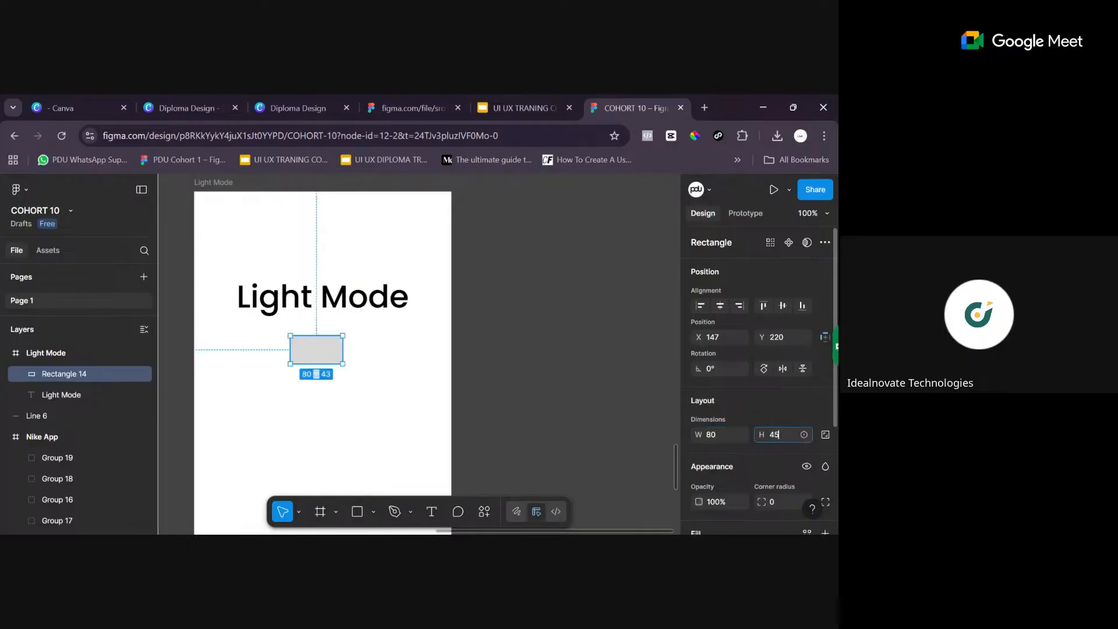
{"action": "key", "text": "Return"}
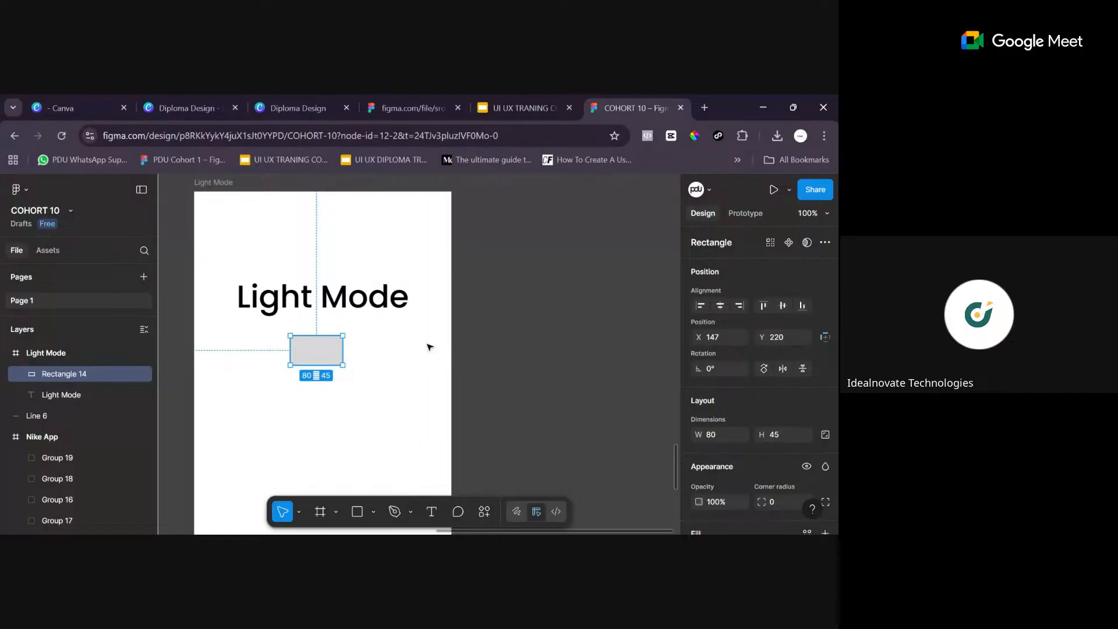
{"action": "left_click", "coordinate": [398, 423]}
- Round the 80 × 45 rectangle into a pill shape with a corner radius of 200
{"action": "left_click", "coordinate": [338, 363]}
{"action": "scroll", "coordinate": [754, 454], "scroll_direction": "down", "scroll_amount": 3}
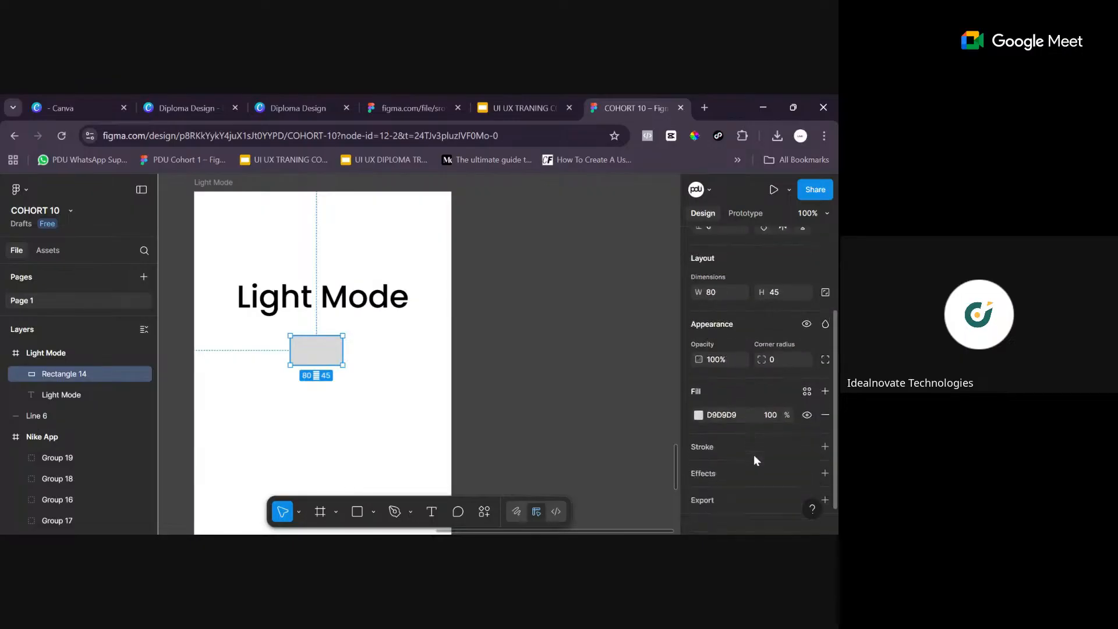
{"action": "scroll", "coordinate": [754, 456], "scroll_direction": "down", "scroll_amount": 1}
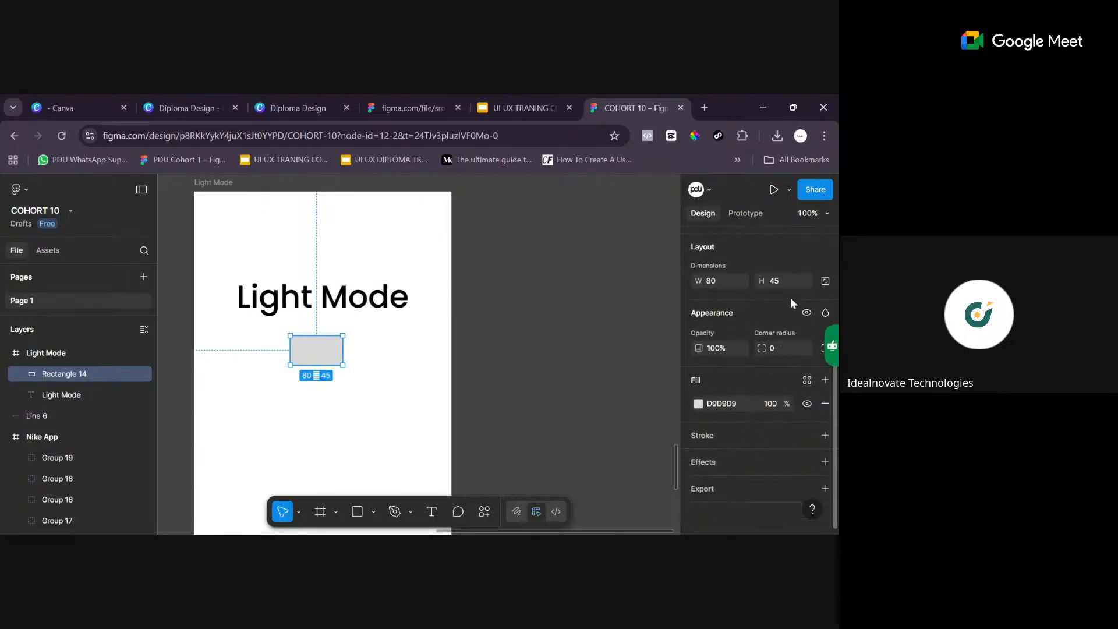
{"action": "scroll", "coordinate": [794, 320], "scroll_direction": "up", "scroll_amount": 3}
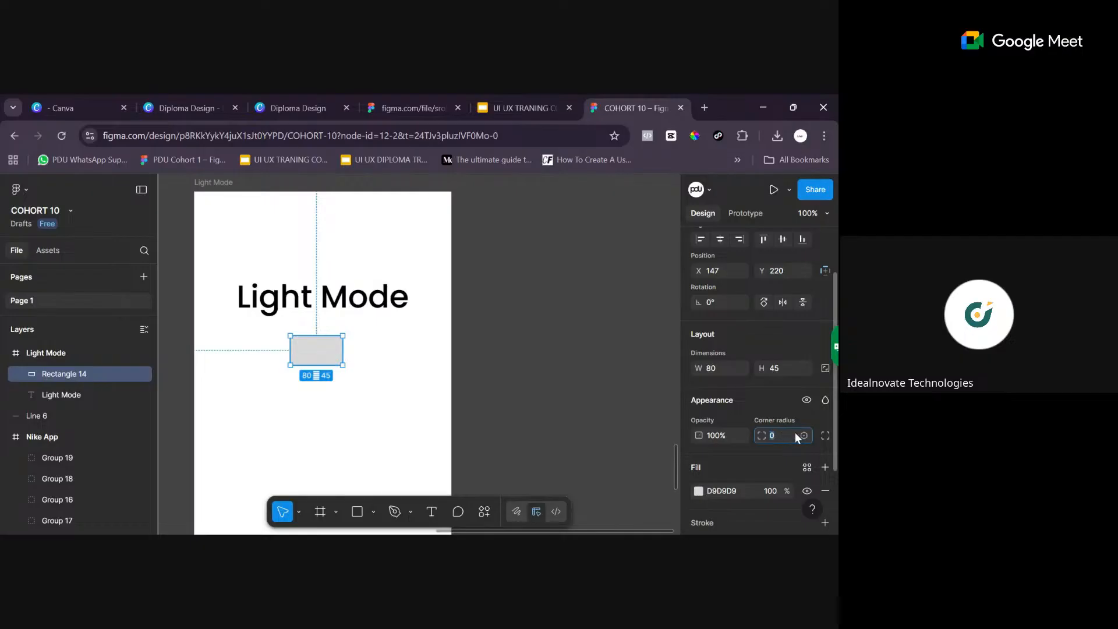
{"action": "type", "text": "200"}
{"action": "key", "text": "Return"}
{"action": "scroll", "coordinate": [804, 432], "scroll_direction": "down", "scroll_amount": 3}
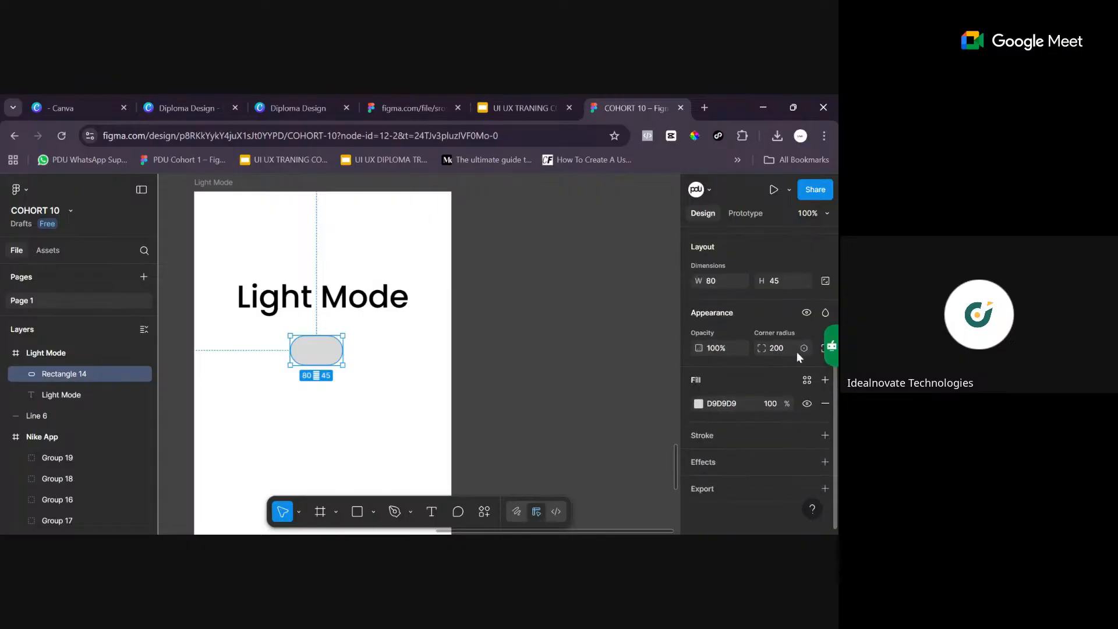
- Show the individual corner settings of the grey pill below "Light Mode" and set its corner smoothing to 100%
{"action": "scroll", "coordinate": [798, 339], "scroll_direction": "up", "scroll_amount": 3}
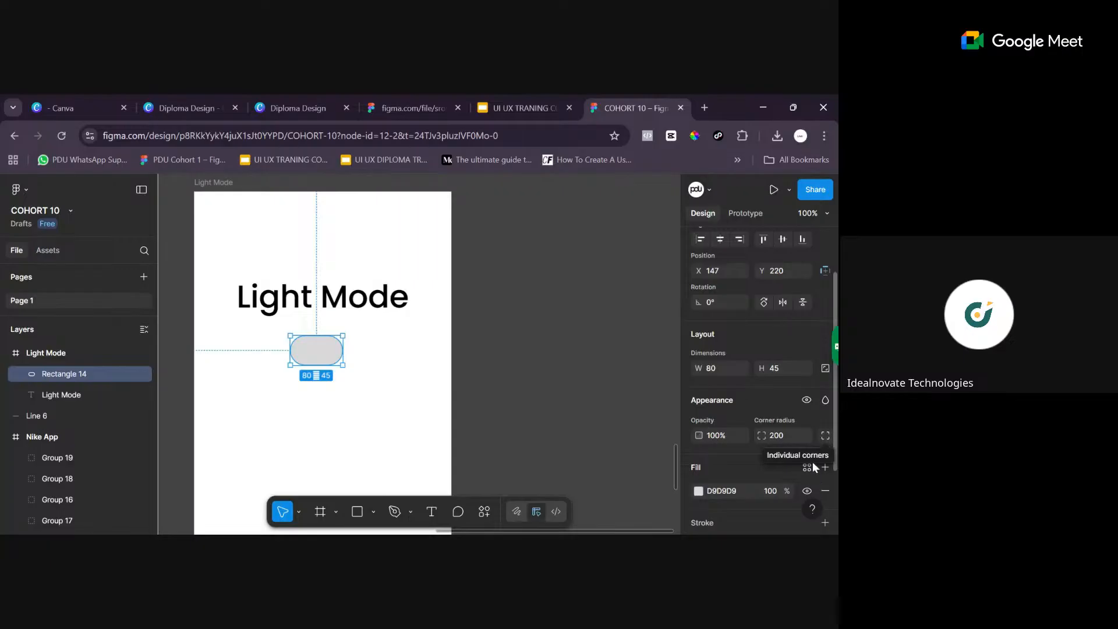
{"action": "left_click", "coordinate": [826, 436]}
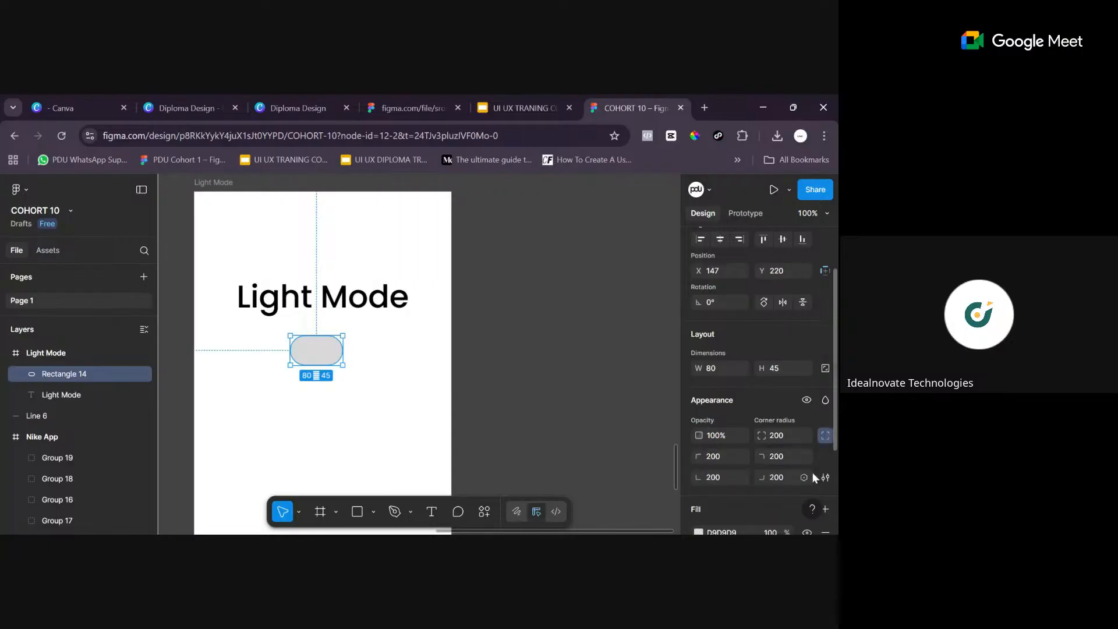
{"action": "scroll", "coordinate": [831, 426], "scroll_direction": "down", "scroll_amount": 3}
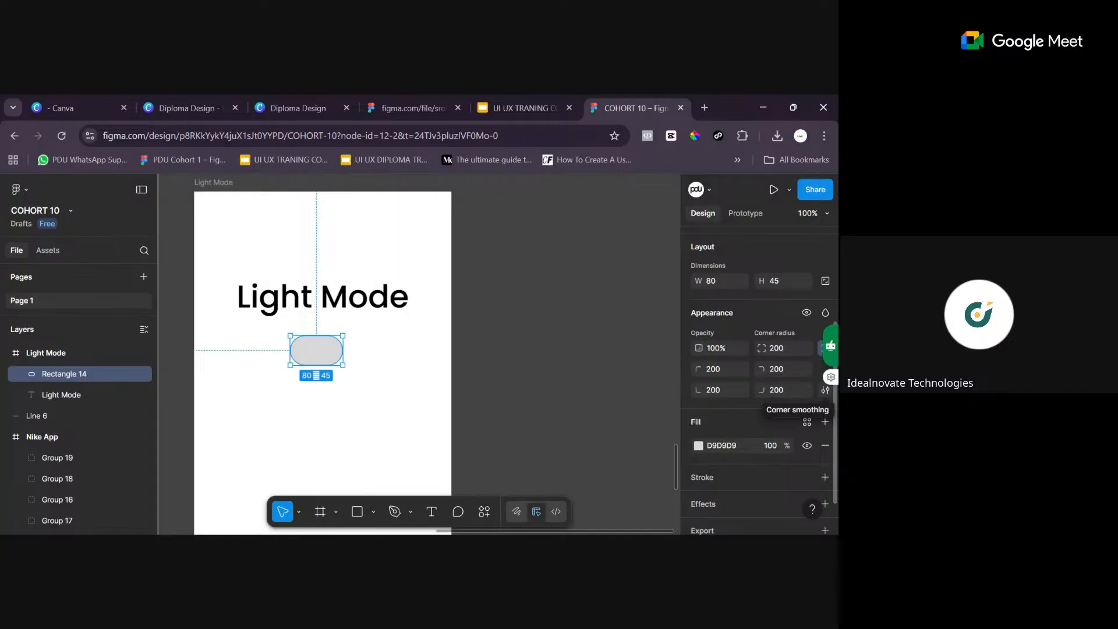
{"action": "left_click", "coordinate": [825, 389]}
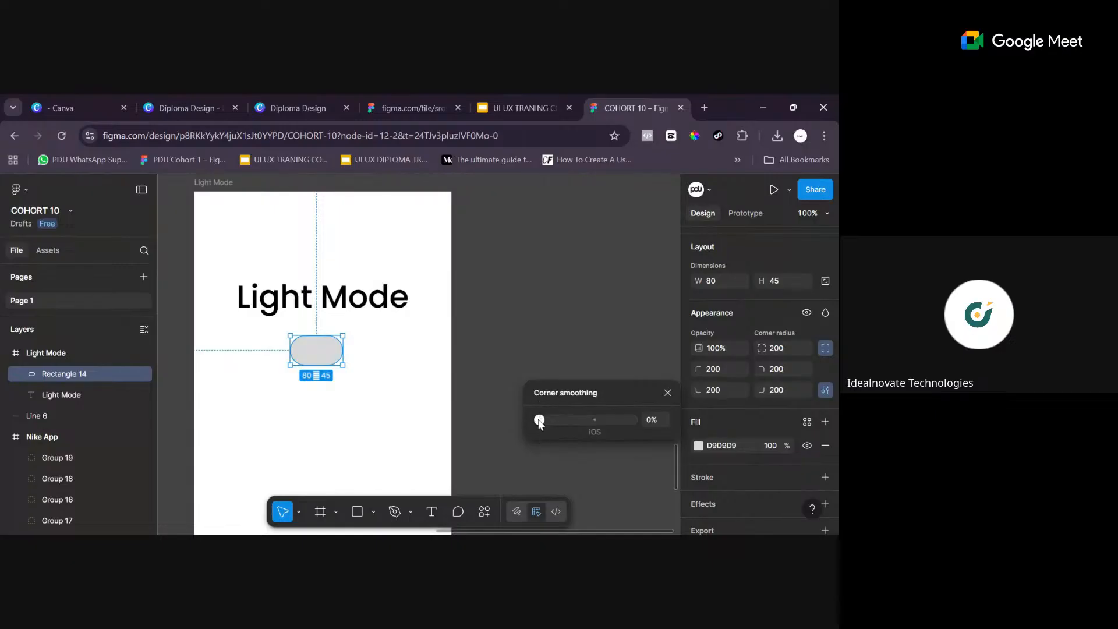
{"action": "left_click", "coordinate": [635, 421]}
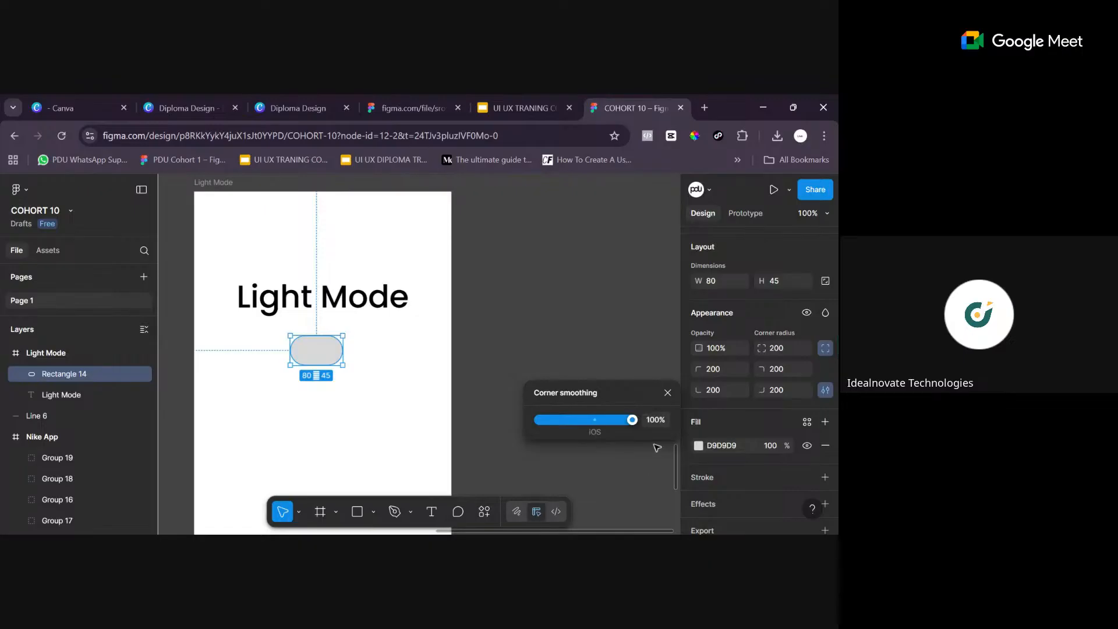
{"action": "left_click", "coordinate": [669, 392]}
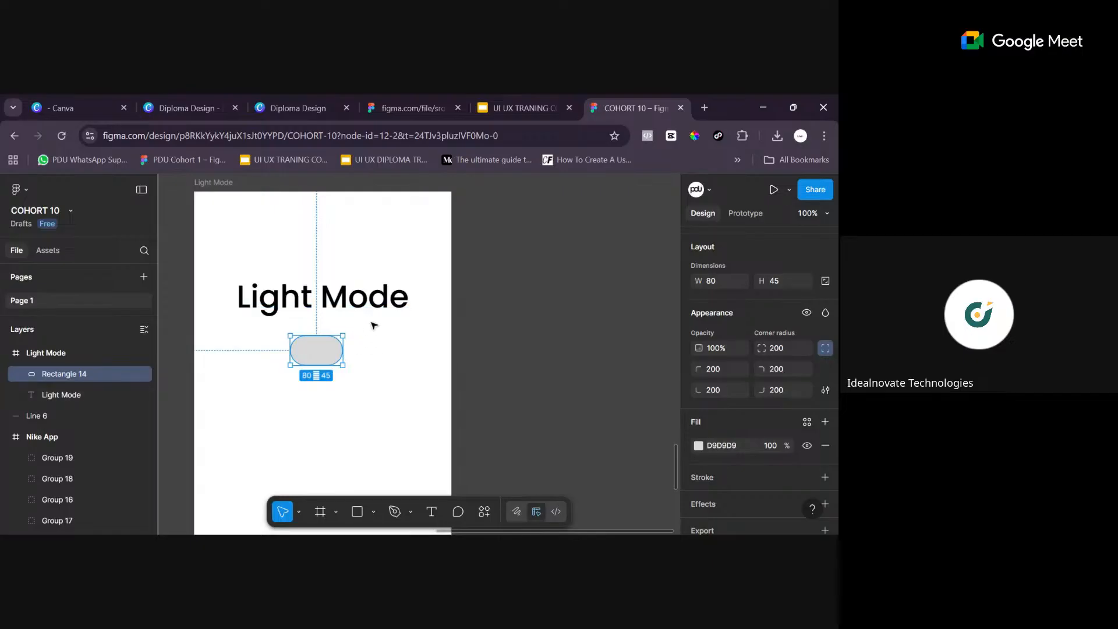
{"action": "left_click", "coordinate": [371, 374]}
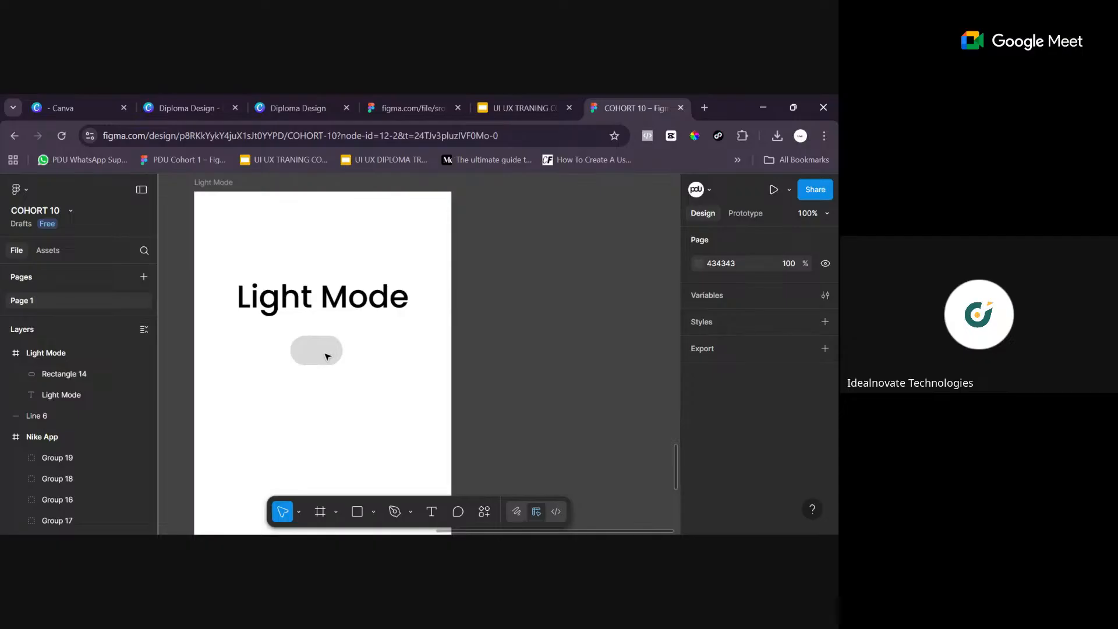
- Duplicate the grey pill and place the copy directly beneath the original at X 147, Y 276
{"action": "left_click", "coordinate": [328, 357]}
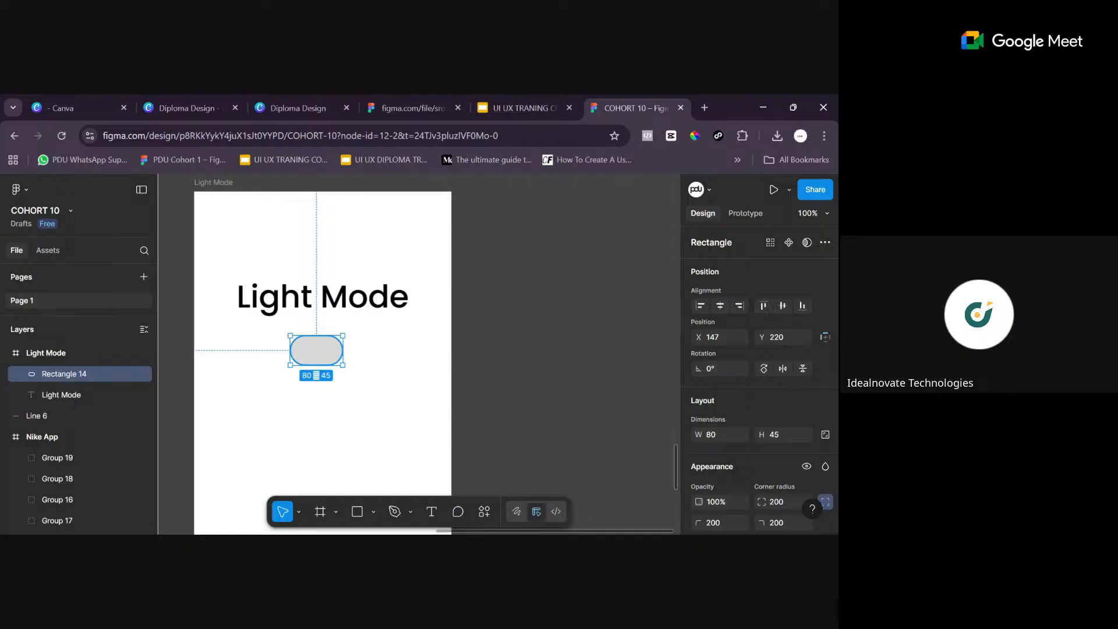
{"action": "key", "text": "ctrl+d"}
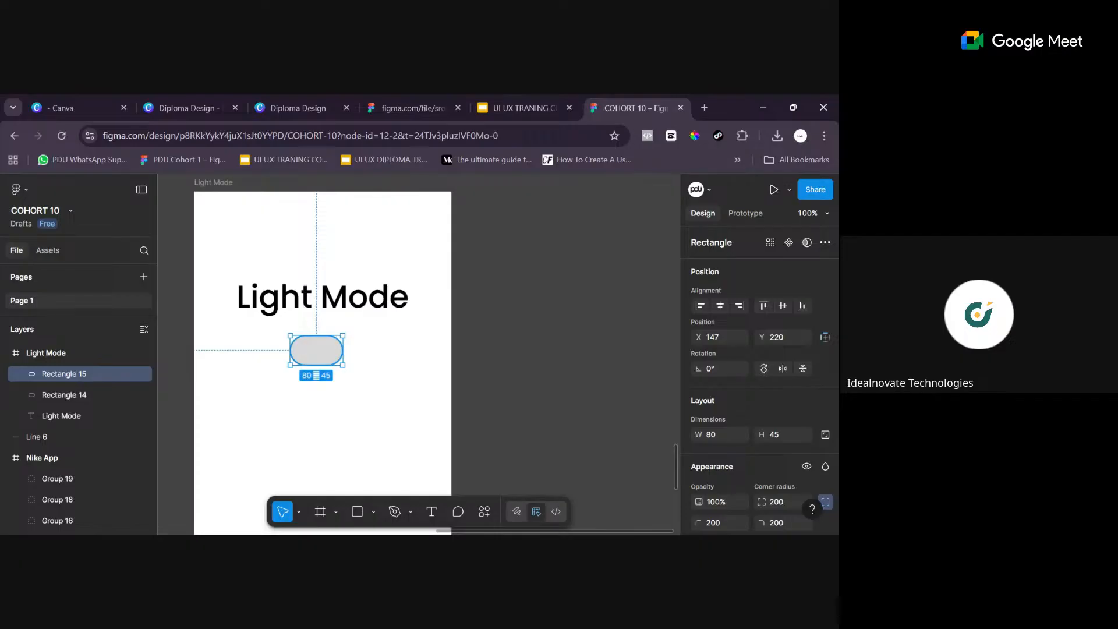
{"action": "left_click_drag", "start_coordinate": [324, 360], "coordinate": [324, 390]}
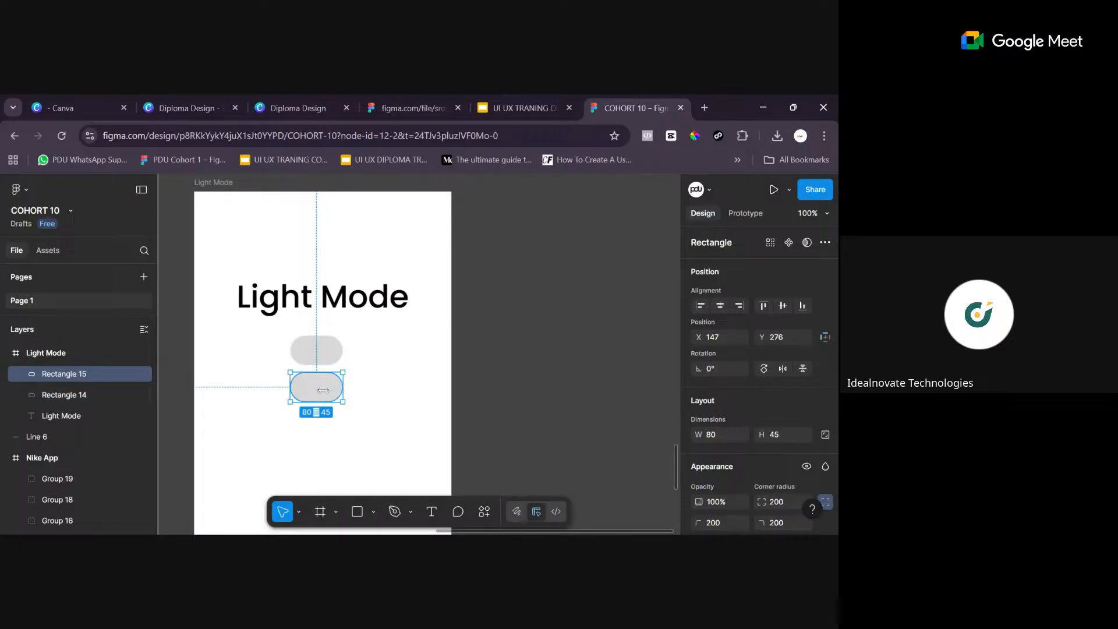
- Narrow the copied pill to a width of 45 to form a circle and shift it to about X 152, Y 278
{"action": "left_click_drag", "start_coordinate": [317, 389], "coordinate": [321, 386]}
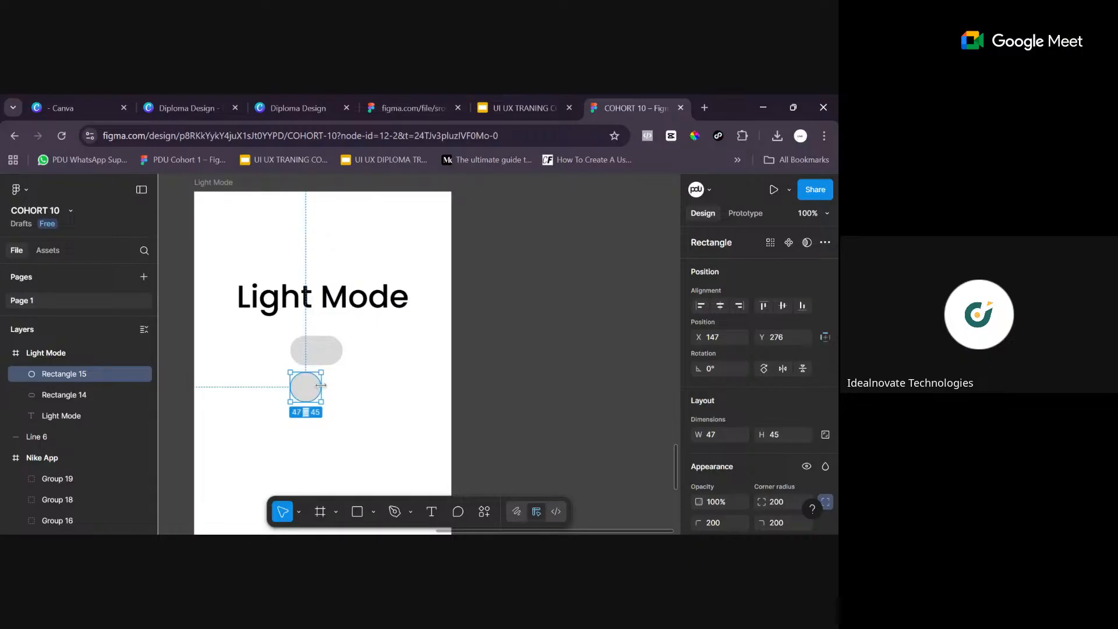
{"action": "left_click_drag", "start_coordinate": [321, 387], "coordinate": [322, 387]}
{"action": "left_click", "coordinate": [729, 437]}
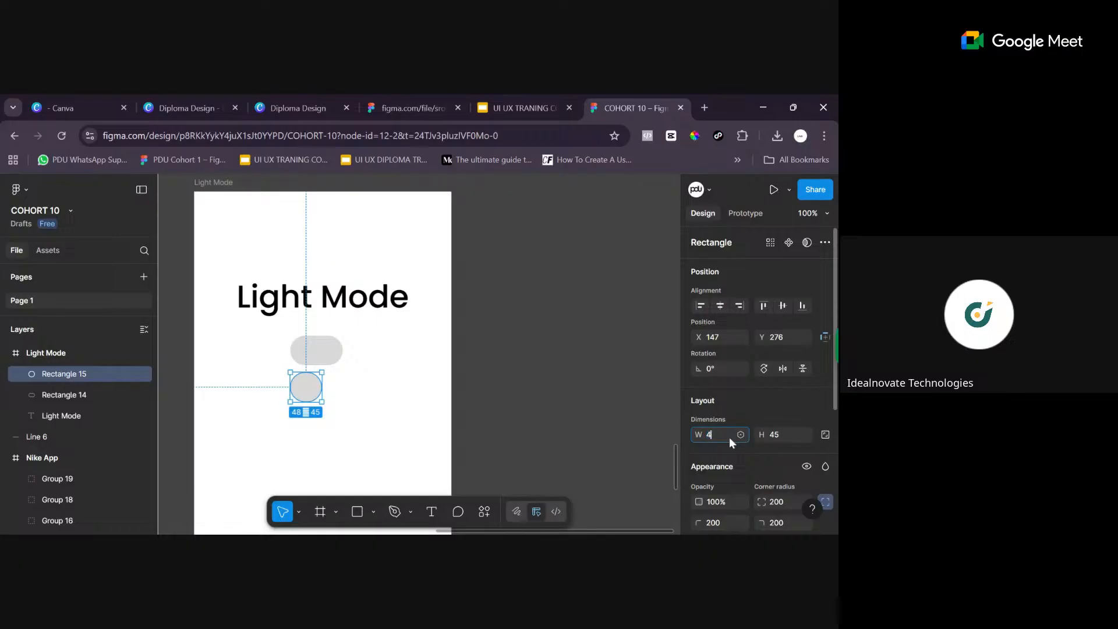
{"action": "type", "text": "45"}
{"action": "key", "text": "Return"}
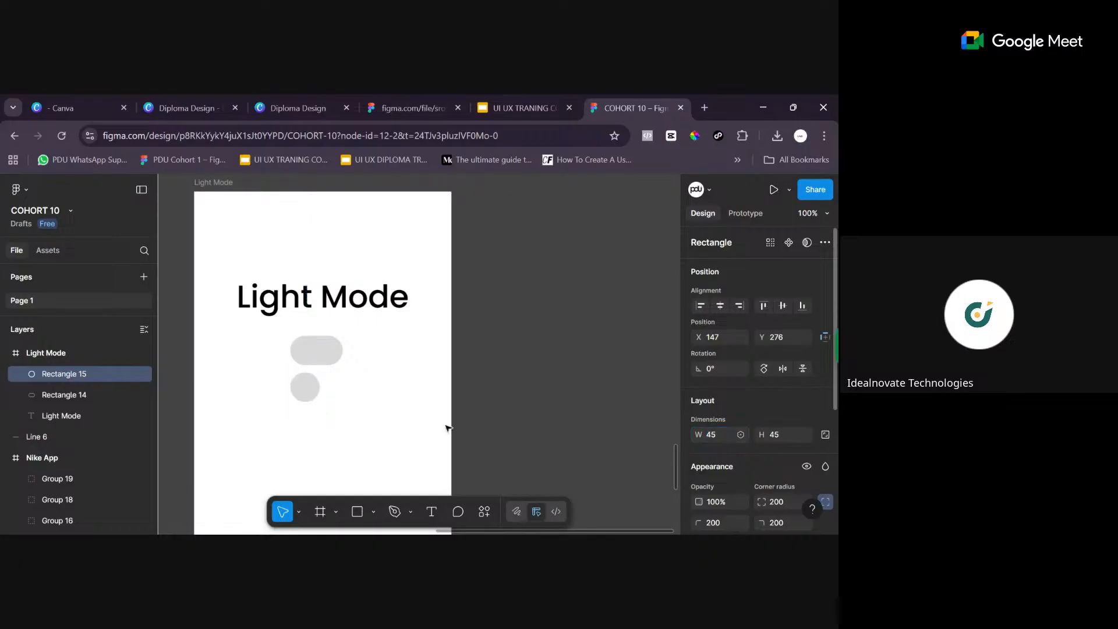
{"action": "left_click", "coordinate": [305, 386]}
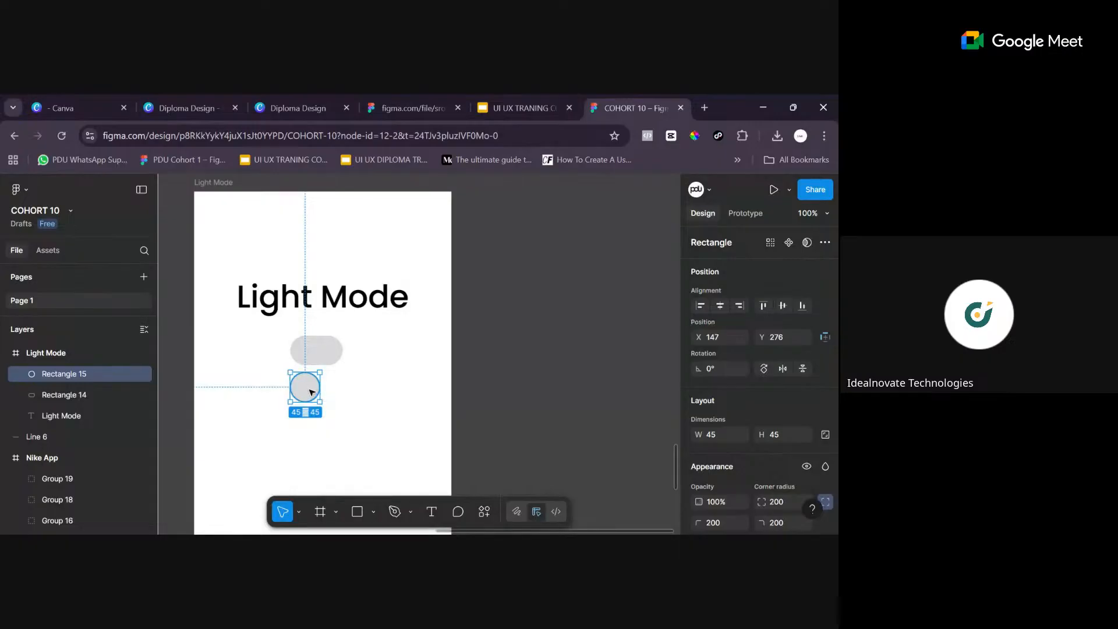
{"action": "mouse_move", "coordinate": [312, 380]}
{"action": "left_mouse_down"}
{"action": "mouse_move", "coordinate": [314, 355]}
{"action": "mouse_move", "coordinate": [314, 411]}
{"action": "mouse_move", "coordinate": [315, 382]}
{"action": "mouse_move", "coordinate": [314, 392]}
{"action": "left_mouse_up"}
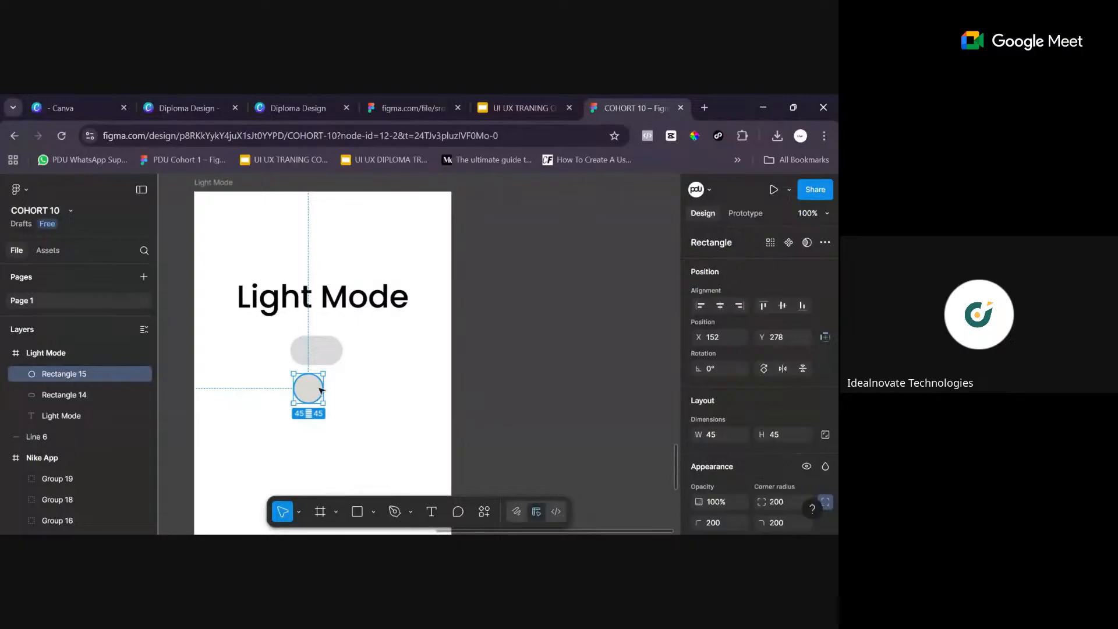
- Change the fill of the 45 × 45 circle to a light yellow-green, about C6E16F
{"action": "scroll", "coordinate": [798, 415], "scroll_direction": "down", "scroll_amount": 3}
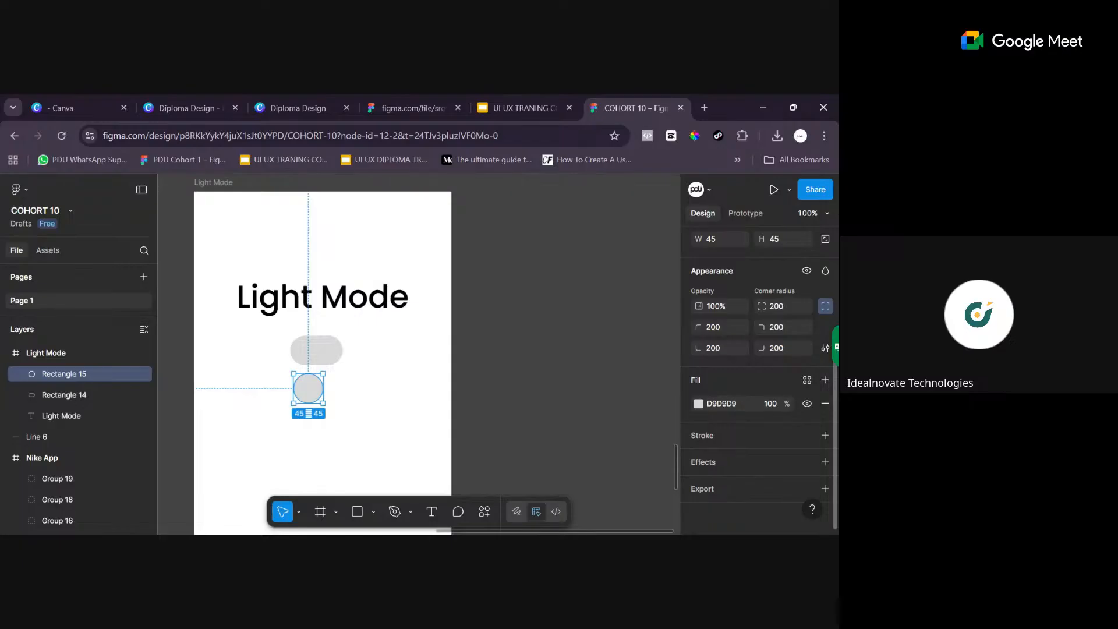
{"action": "left_click", "coordinate": [708, 405]}
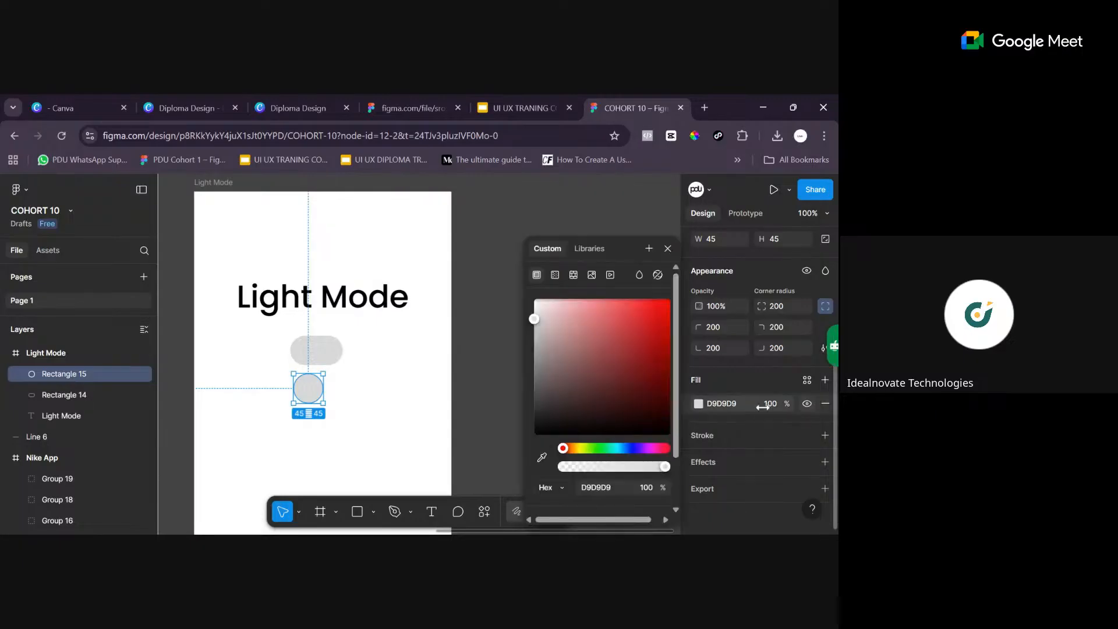
{"action": "left_click", "coordinate": [537, 316]}
{"action": "left_click_drag", "start_coordinate": [546, 343], "coordinate": [600, 327]}
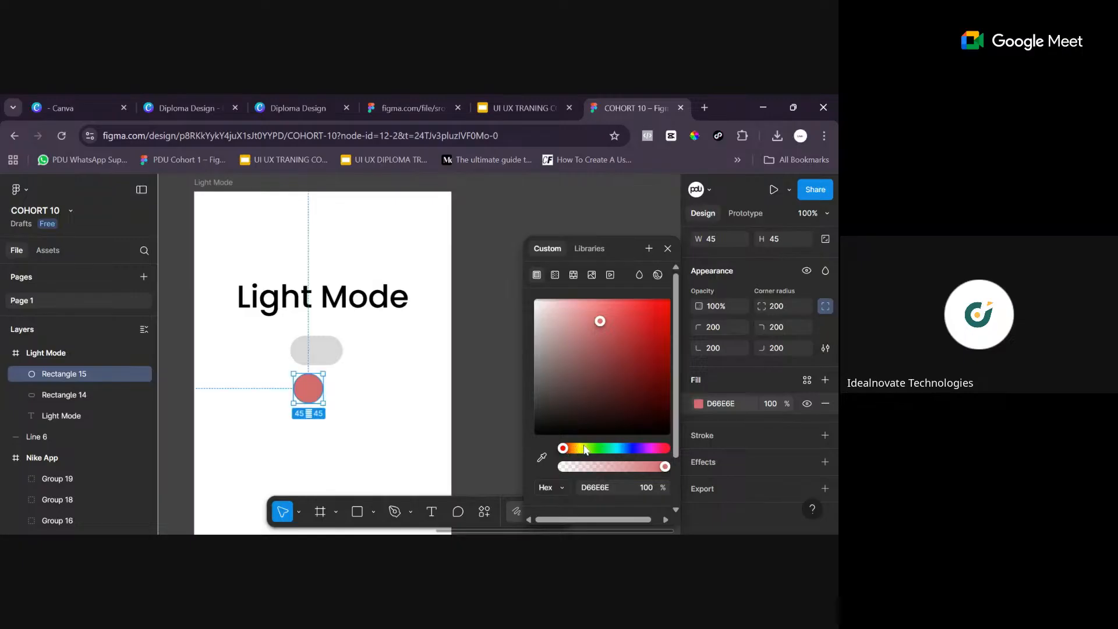
{"action": "left_click_drag", "start_coordinate": [591, 448], "coordinate": [587, 457]}
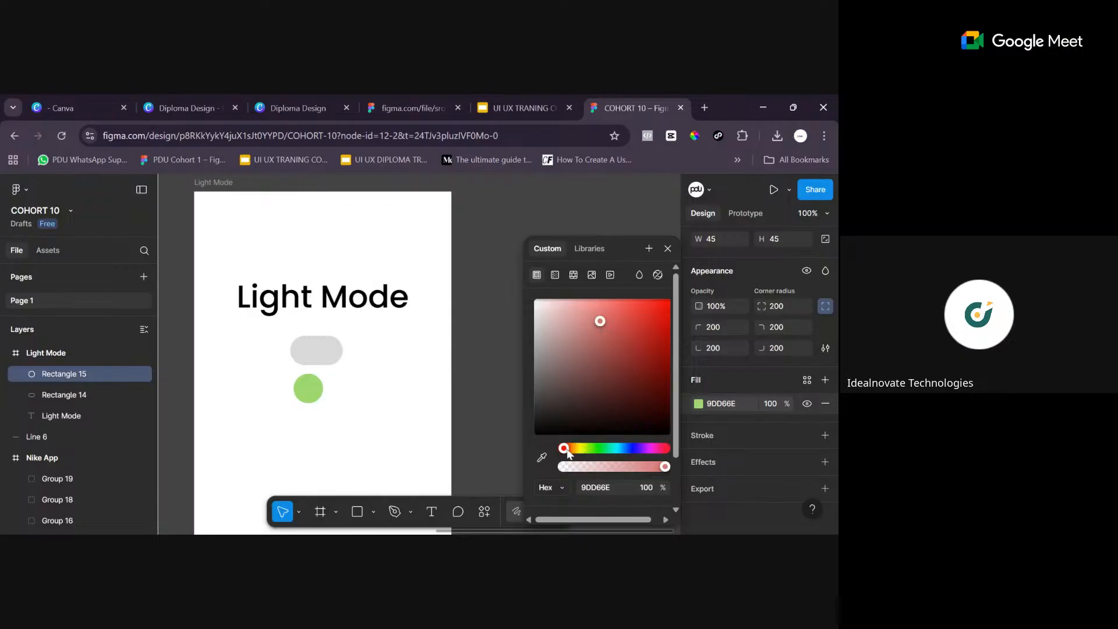
{"action": "left_click", "coordinate": [586, 448]}
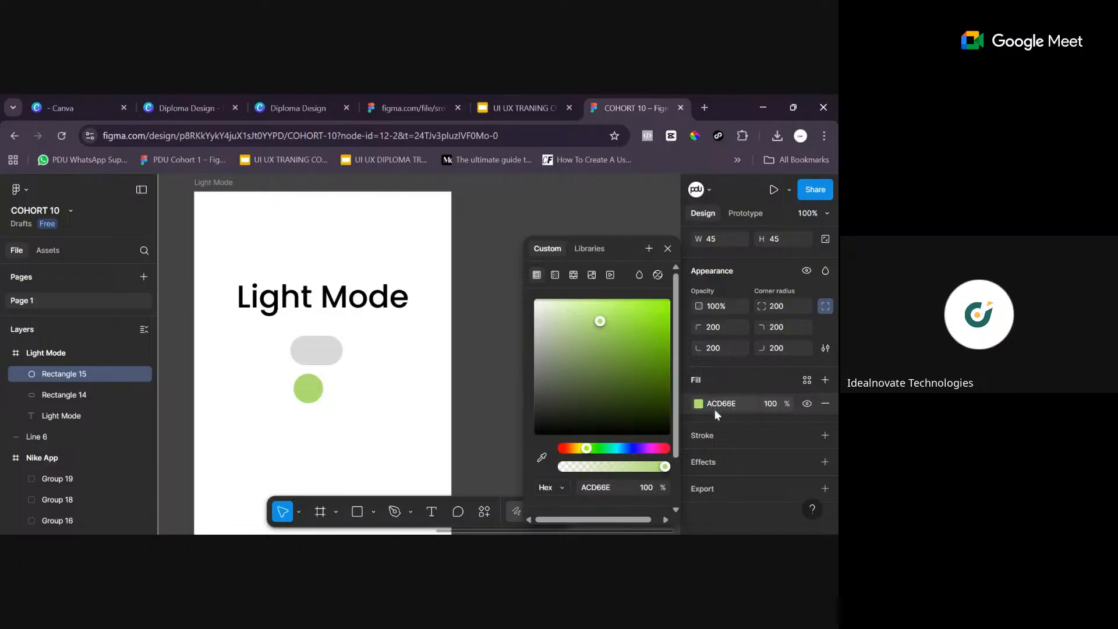
{"action": "key", "text": "ctrl+z"}
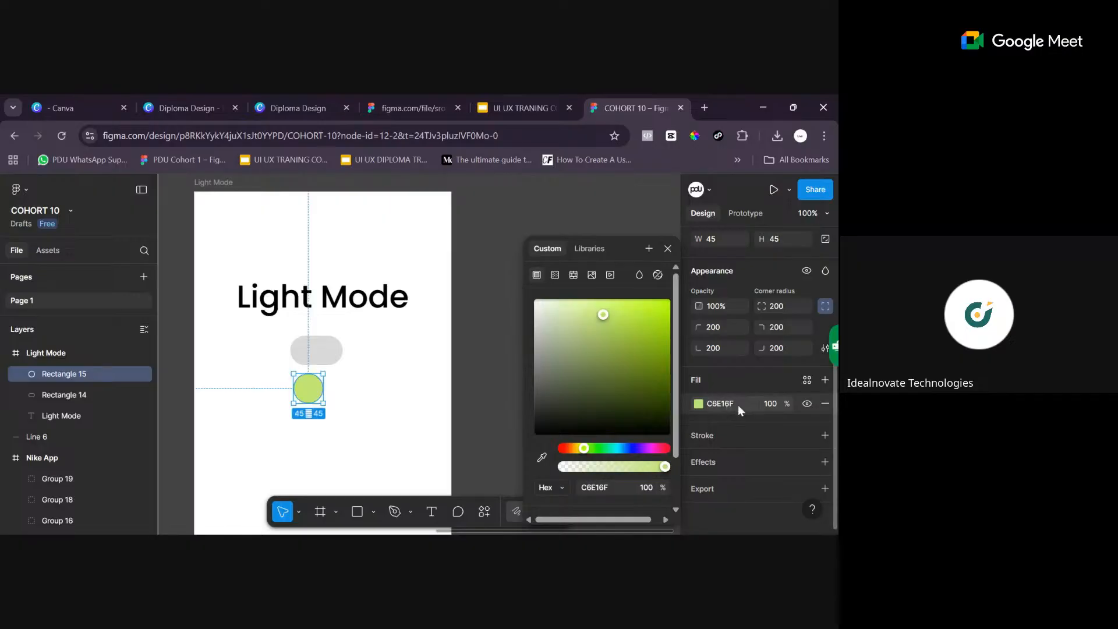
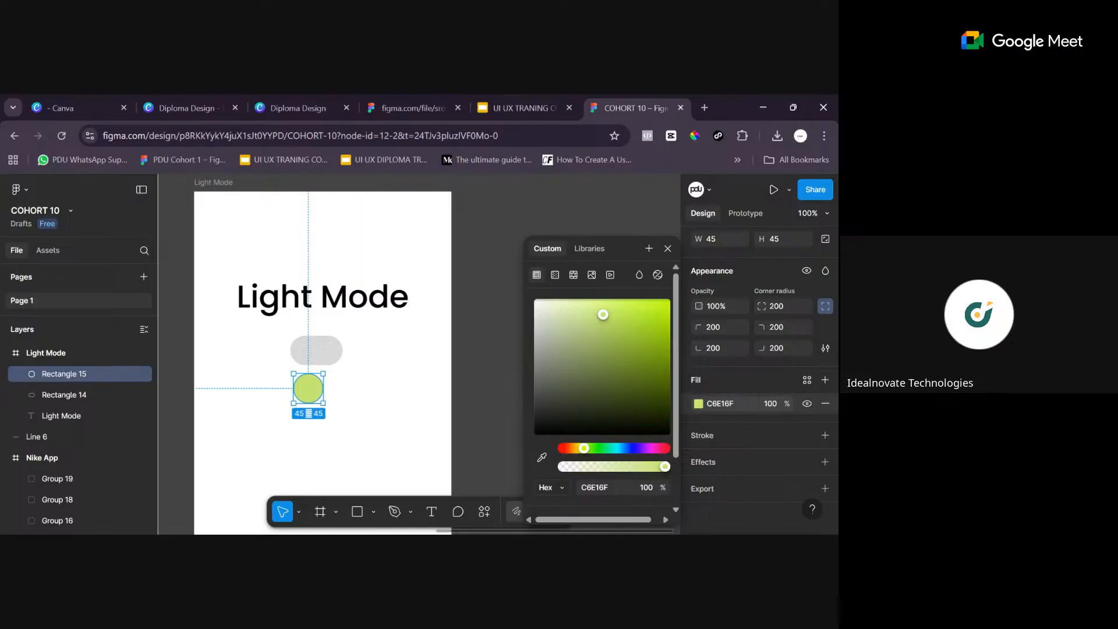
- Move the yellow-green circle onto the left end of the grey pill, at X 147, Y 220
{"action": "left_click", "coordinate": [668, 248]}
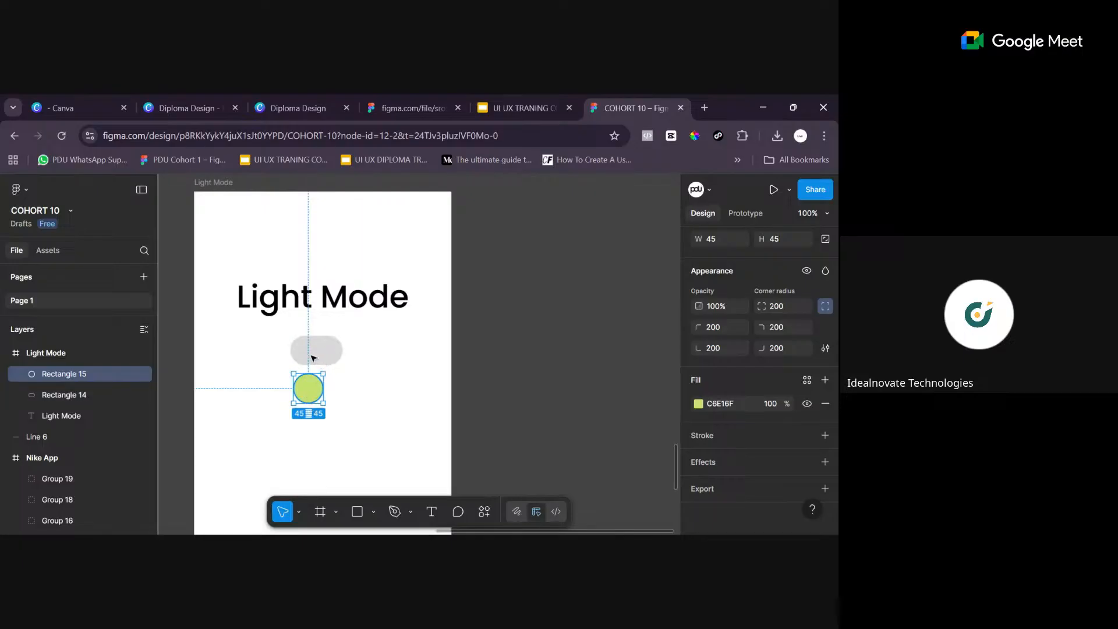
{"action": "left_click_drag", "start_coordinate": [313, 394], "coordinate": [310, 360]}
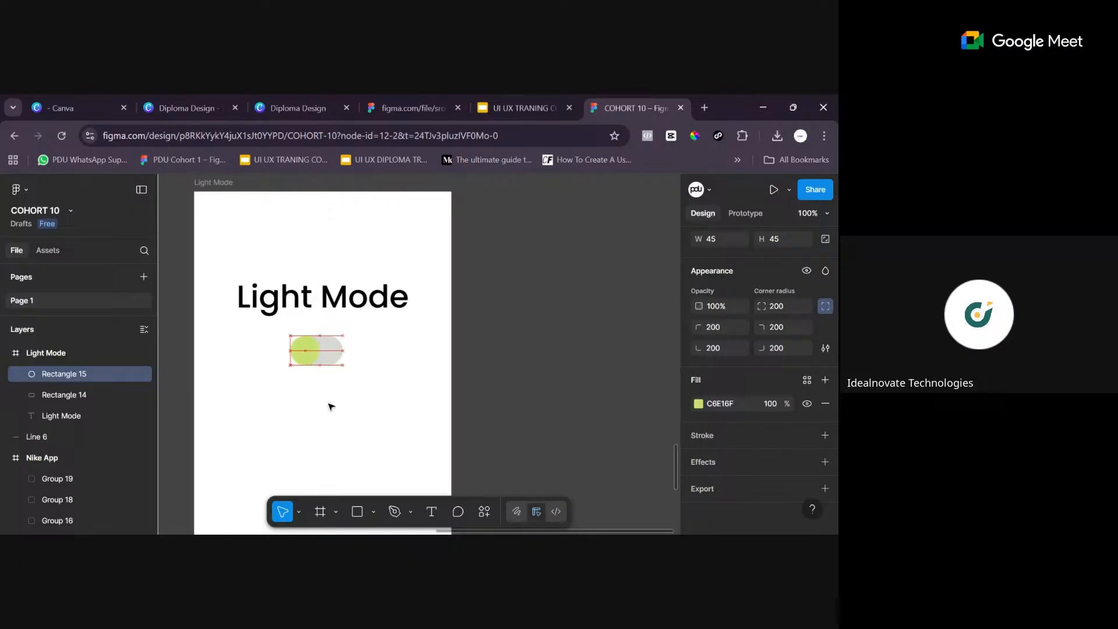
{"action": "left_click", "coordinate": [357, 372]}
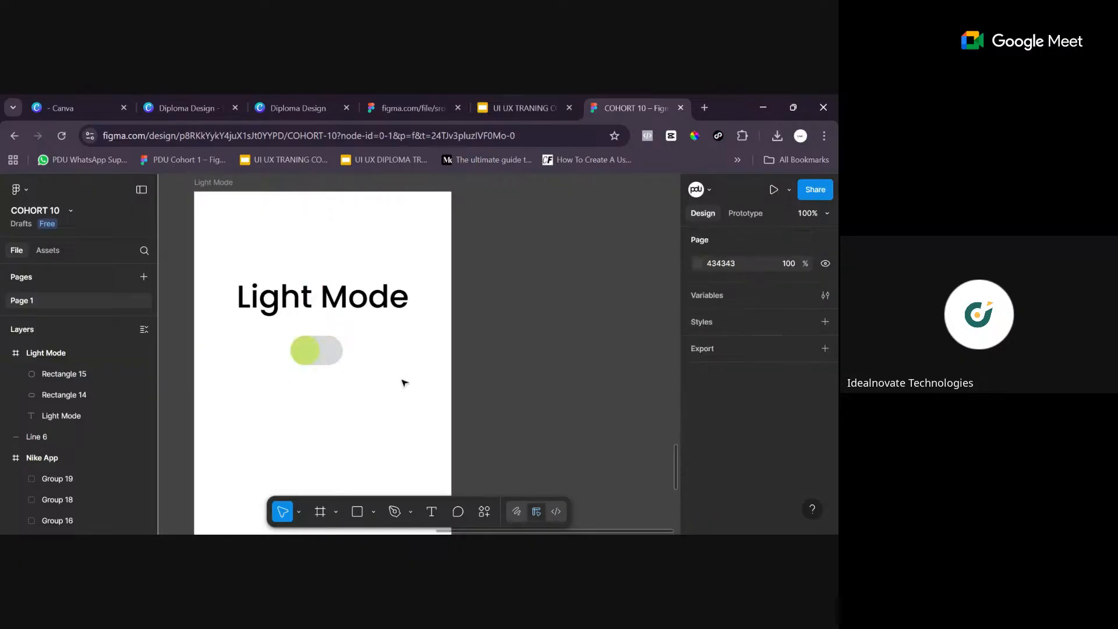
{"action": "left_click", "coordinate": [307, 351]}
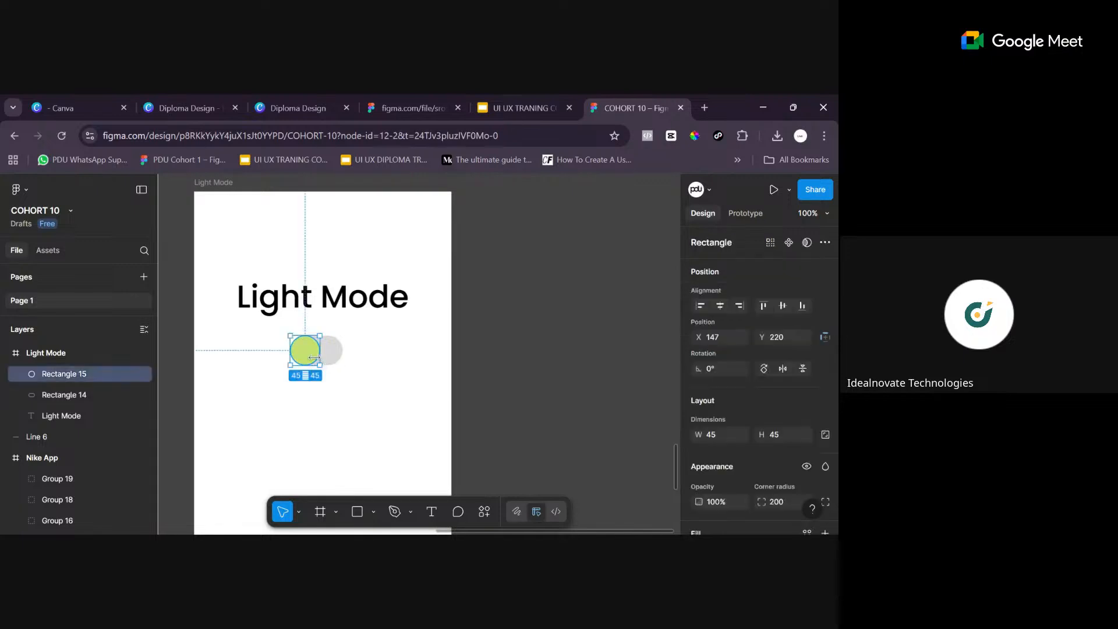
{"action": "left_click", "coordinate": [342, 392]}
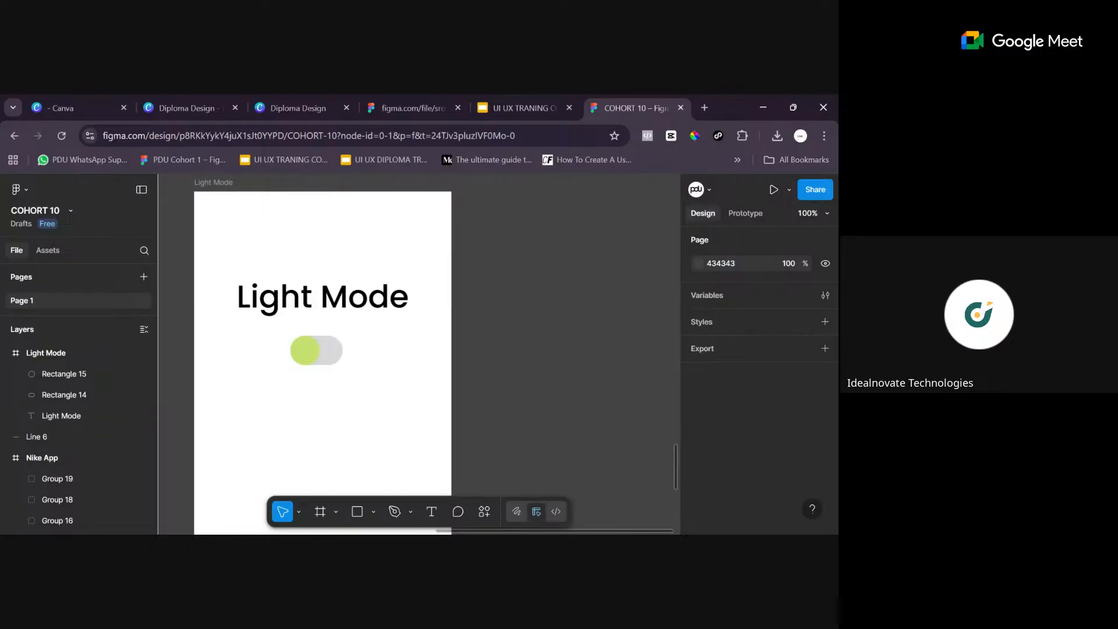
{"action": "left_click", "coordinate": [305, 354]}
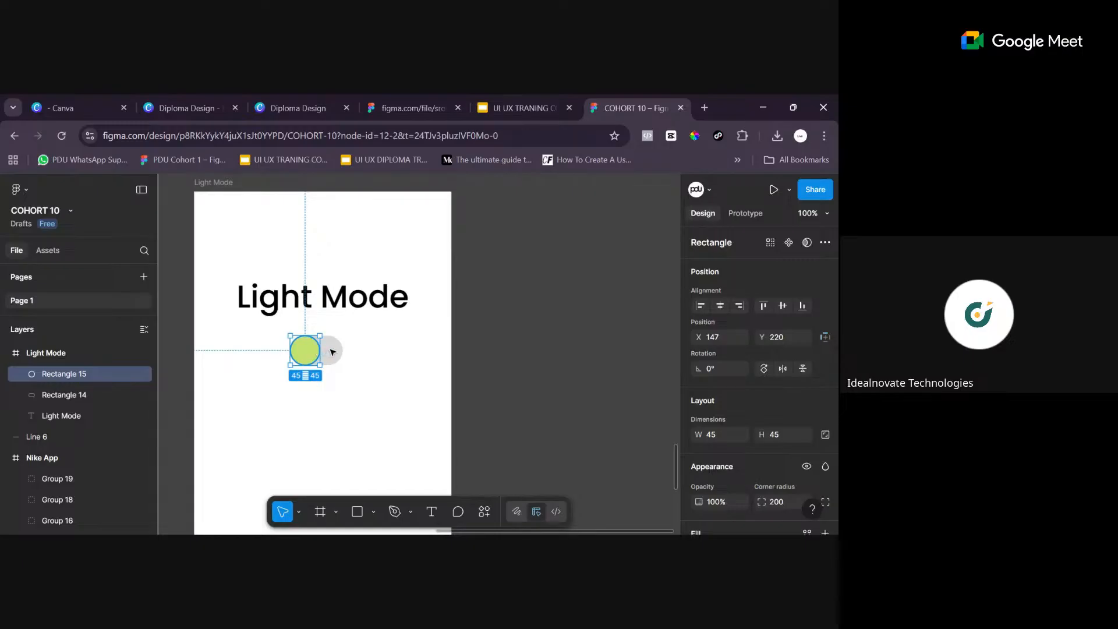
{"action": "mouse_move", "coordinate": [305, 353]}
{"action": "left_mouse_down"}
{"action": "mouse_move", "coordinate": [325, 352]}
{"action": "mouse_move", "coordinate": [305, 357]}
{"action": "left_mouse_up"}
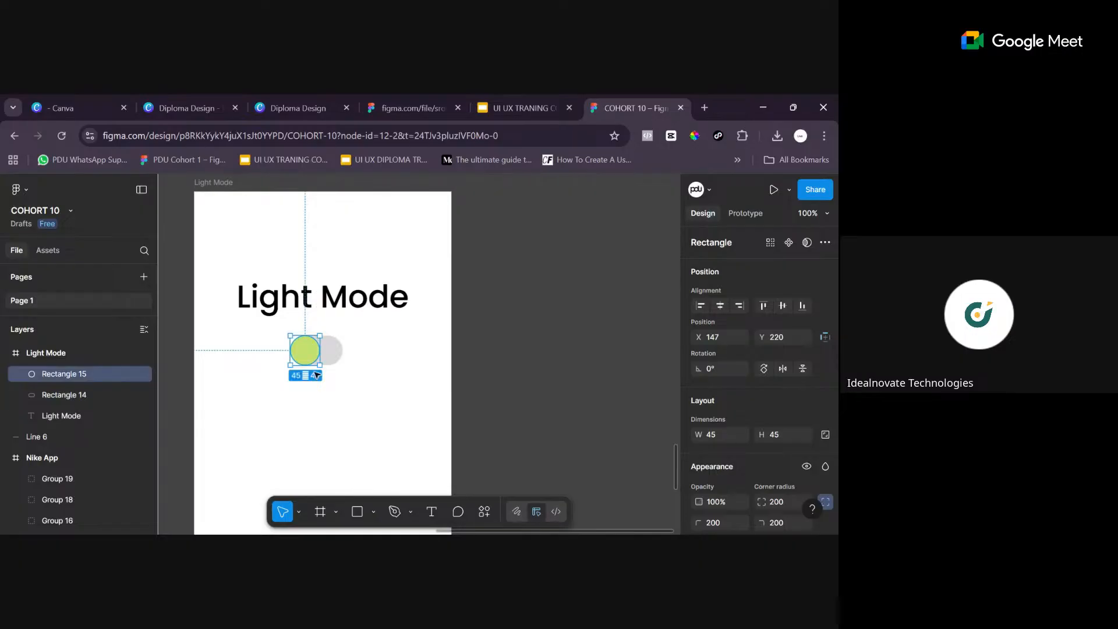
{"action": "left_click", "coordinate": [353, 396]}
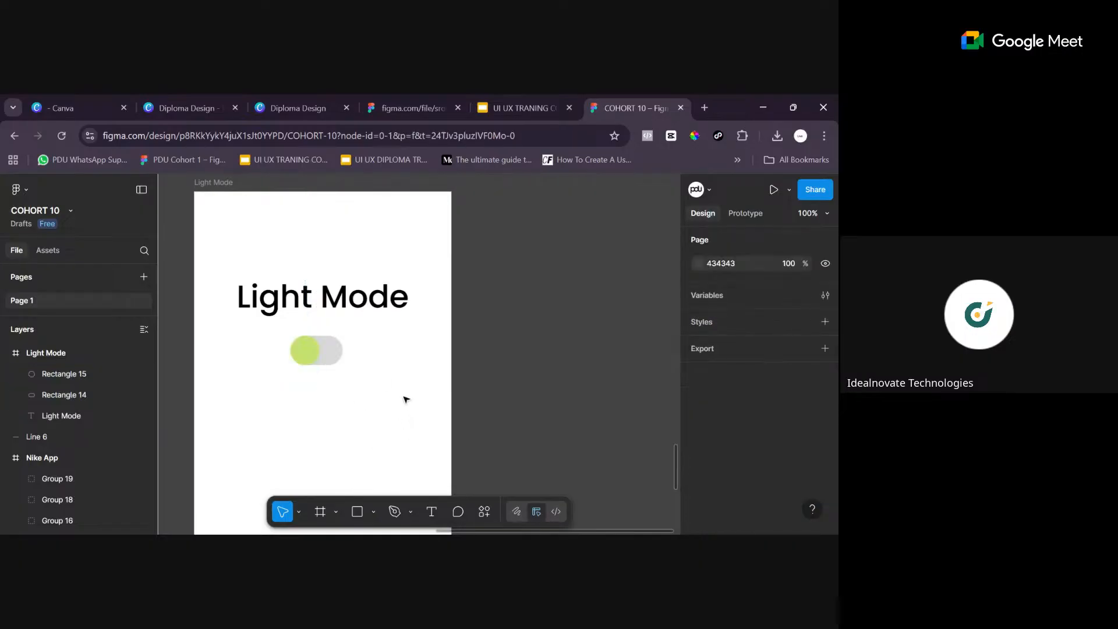
- Examine the circle's individual corner radii and its fill colour settings
{"action": "left_click", "coordinate": [333, 361]}
{"action": "scroll", "coordinate": [789, 481], "scroll_direction": "down", "scroll_amount": 3}
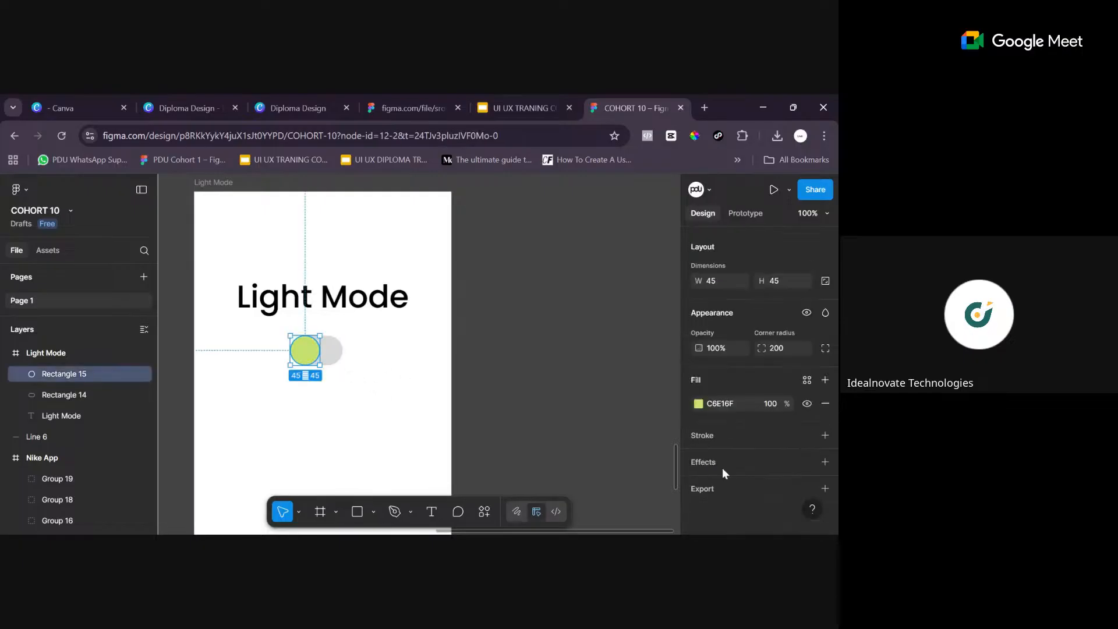
{"action": "left_click", "coordinate": [825, 348]}
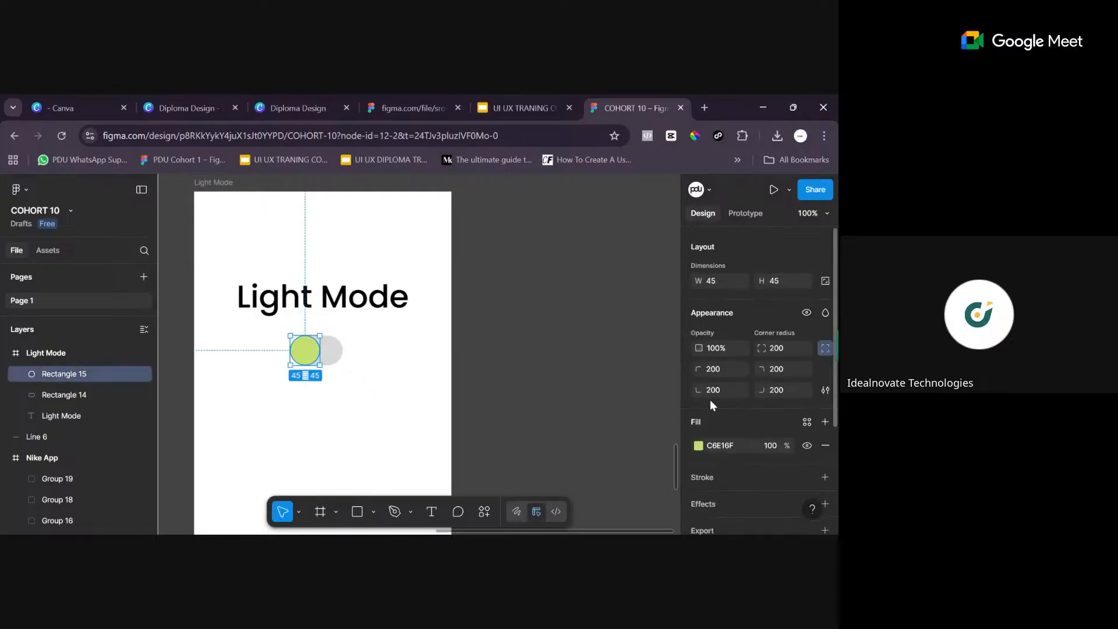
{"action": "left_click", "coordinate": [698, 446]}
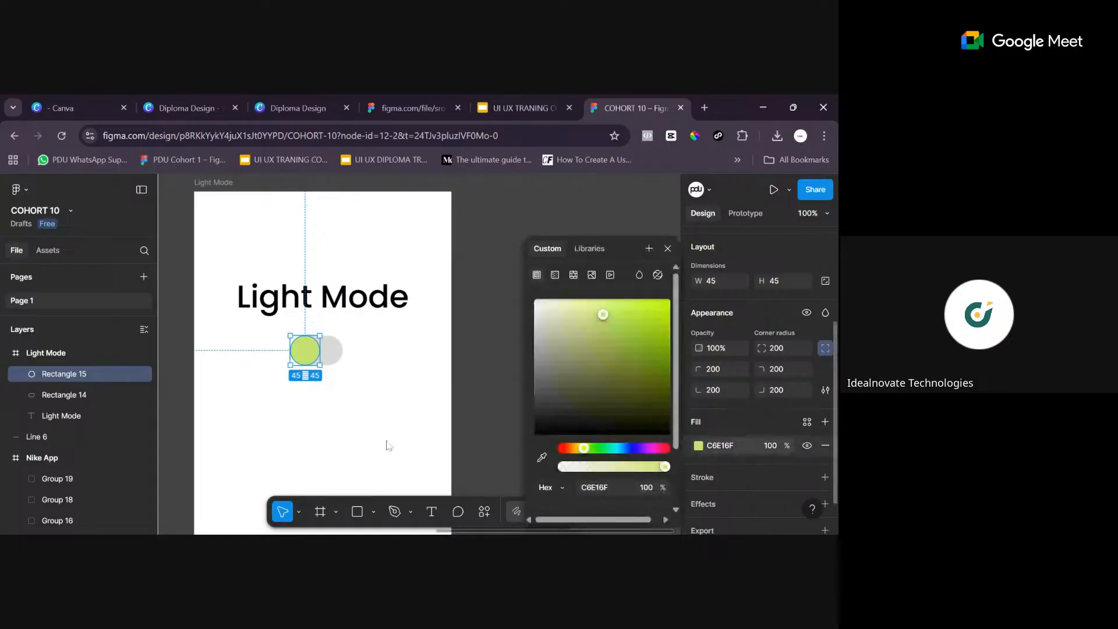
{"action": "left_click", "coordinate": [349, 430]}
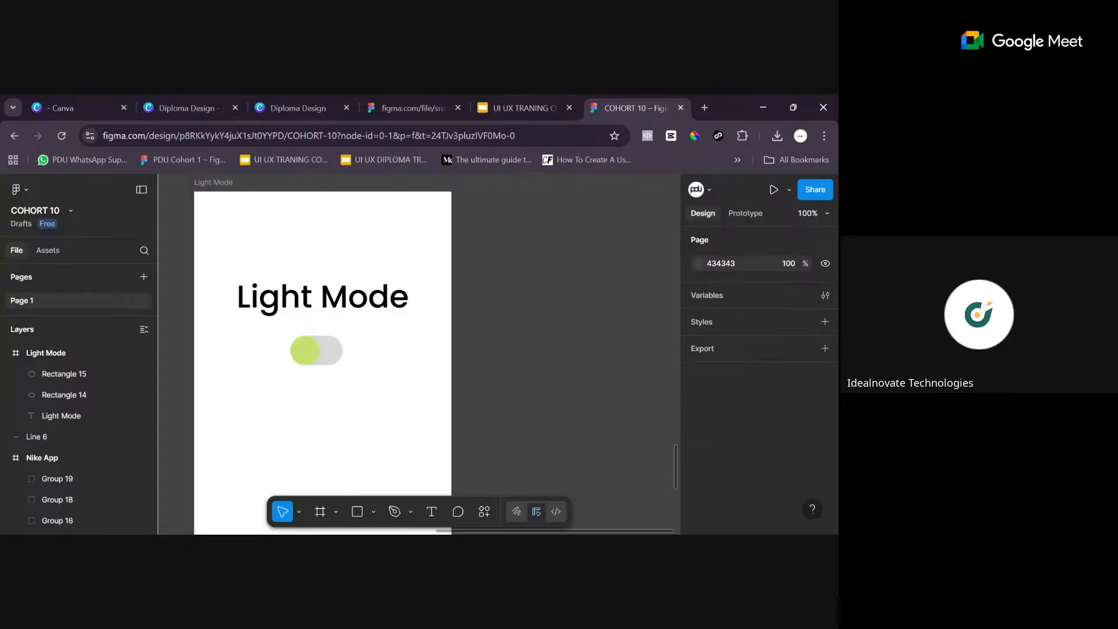
{"action": "left_click", "coordinate": [305, 350]}
{"action": "scroll", "coordinate": [742, 478], "scroll_direction": "down", "scroll_amount": 3}
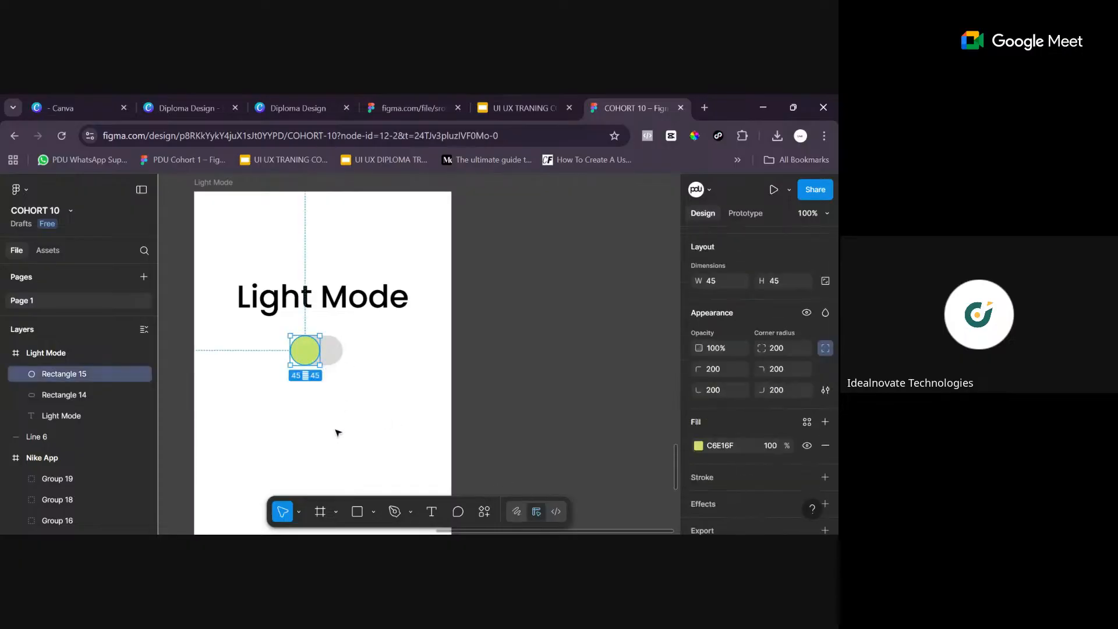
{"action": "left_click", "coordinate": [395, 427]}
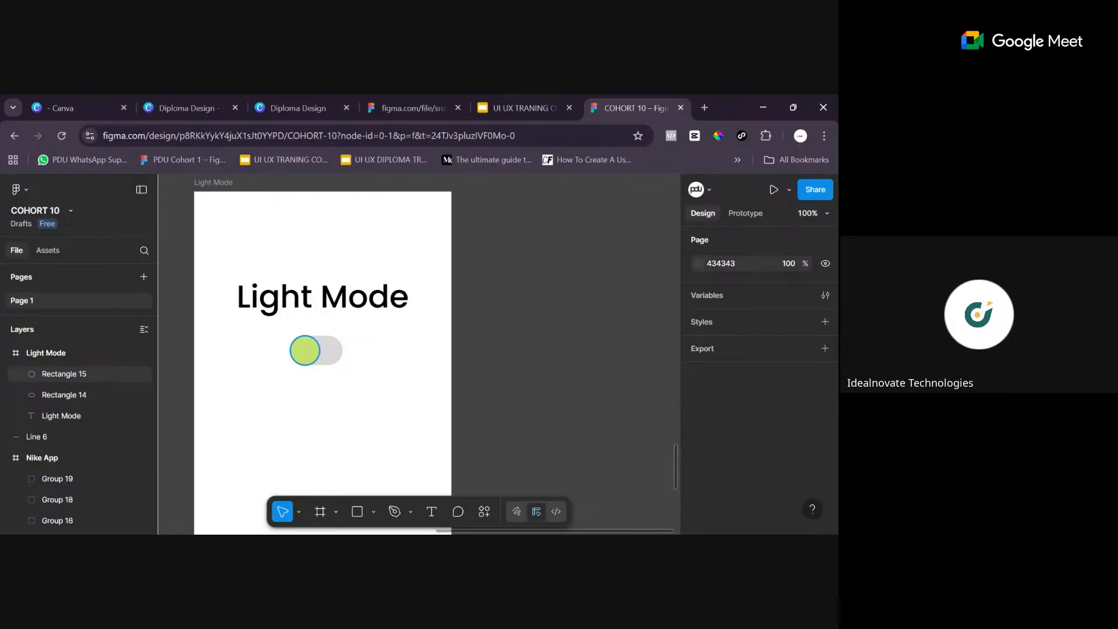
- Group the yellow-green circle and the grey pill into a single toggle
{"action": "left_click", "coordinate": [311, 360]}
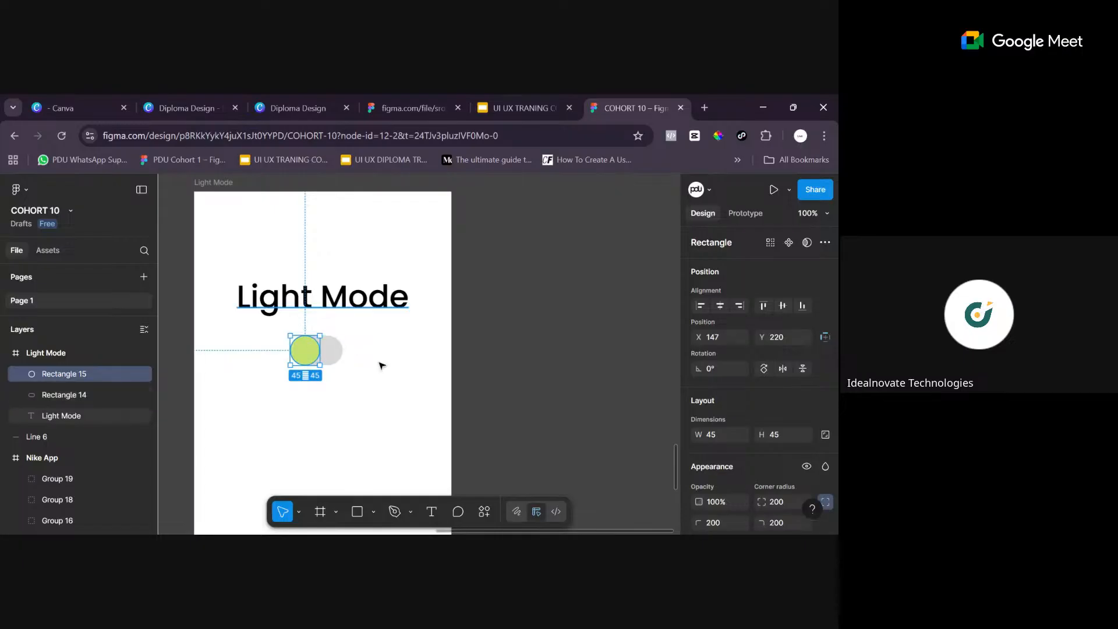
{"action": "left_click", "coordinate": [333, 350], "text": "shift"}
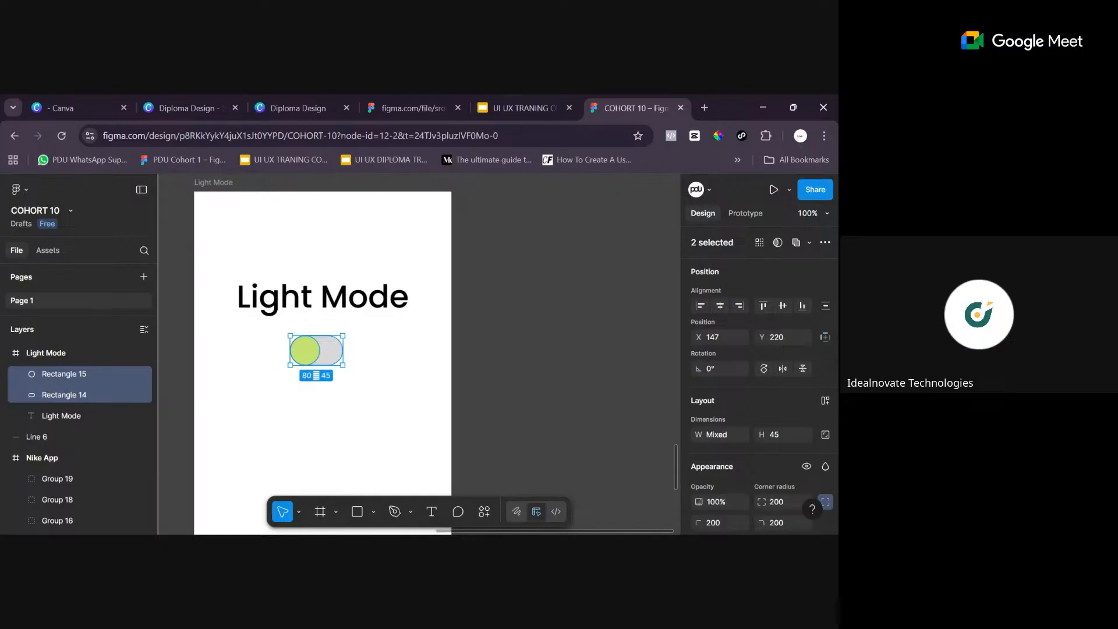
{"action": "right_click", "coordinate": [322, 351]}
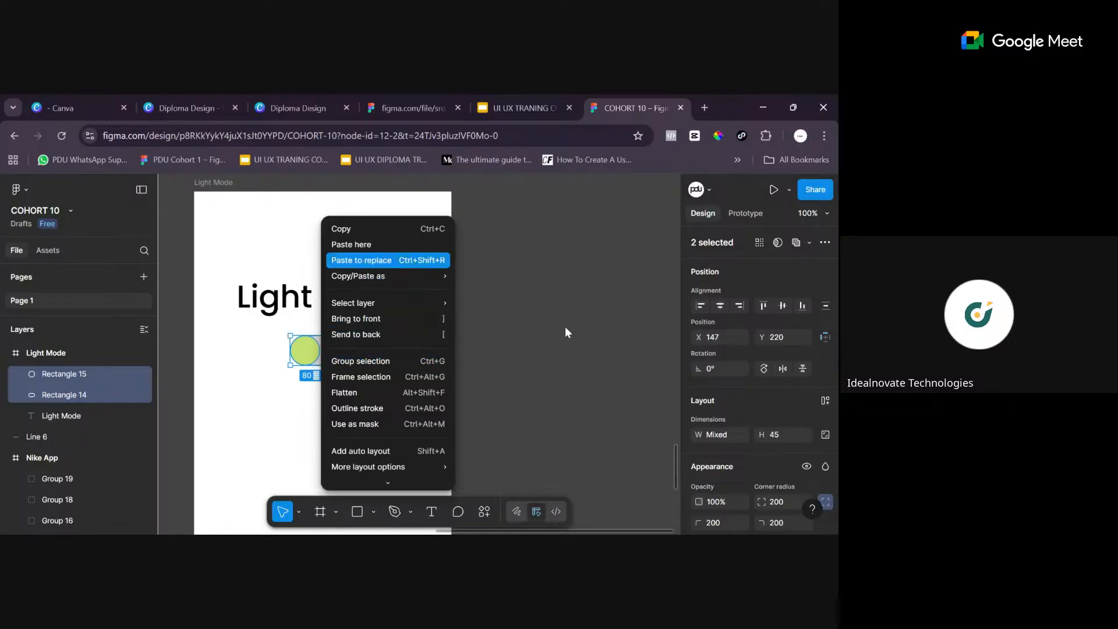
{"action": "mouse_move", "coordinate": [349, 467]}
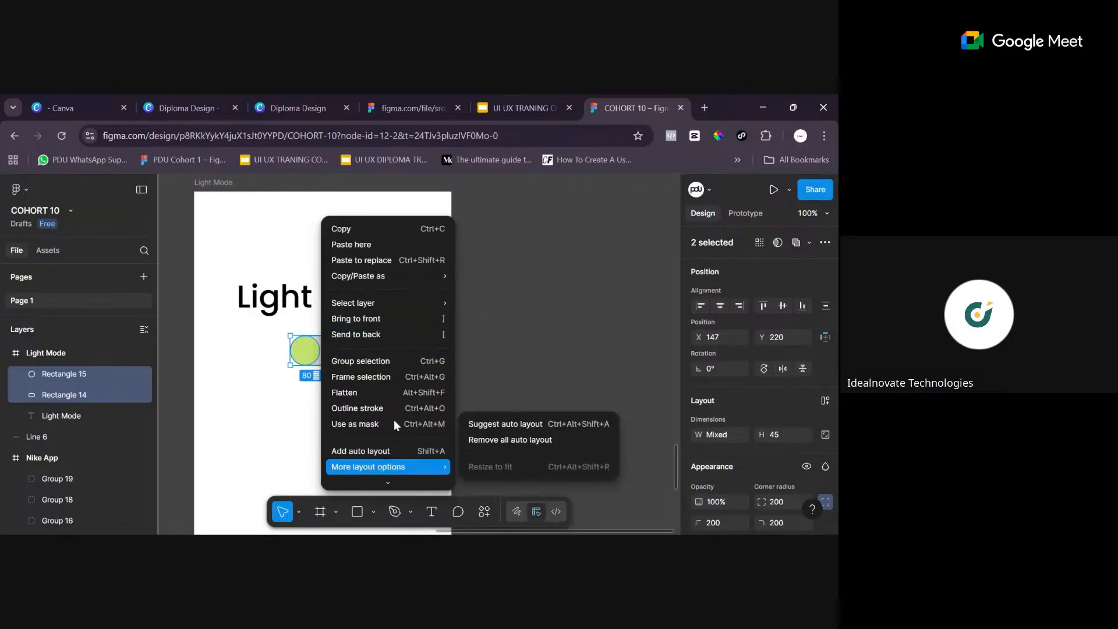
{"action": "key", "text": "Escape"}
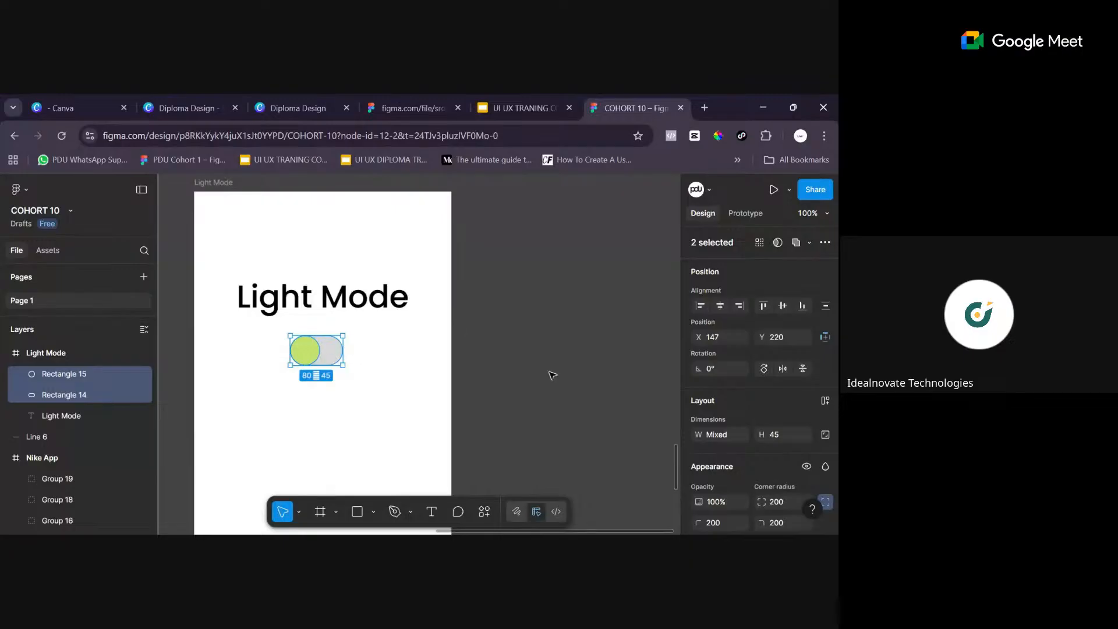
{"action": "right_click", "coordinate": [327, 353]}
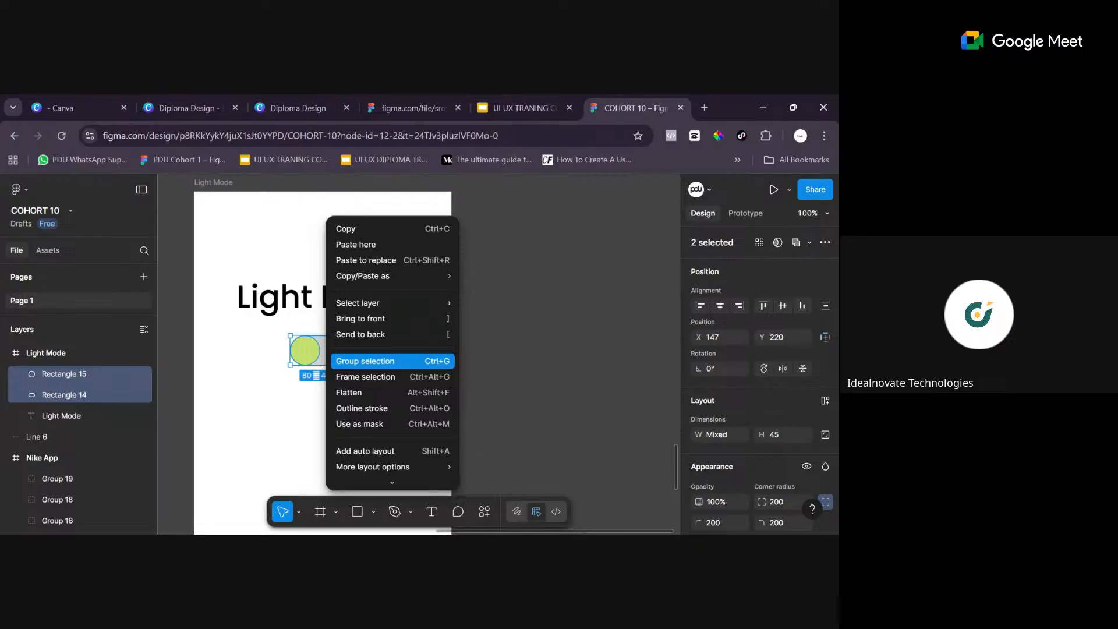
{"action": "left_click", "coordinate": [384, 361]}
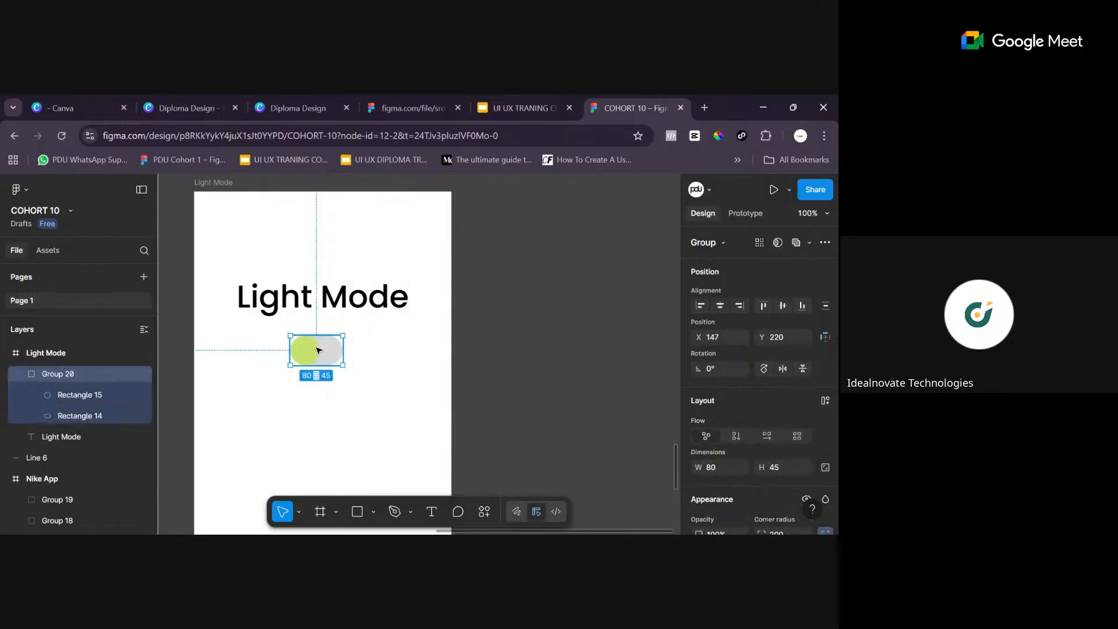
{"action": "double_click", "coordinate": [315, 351]}
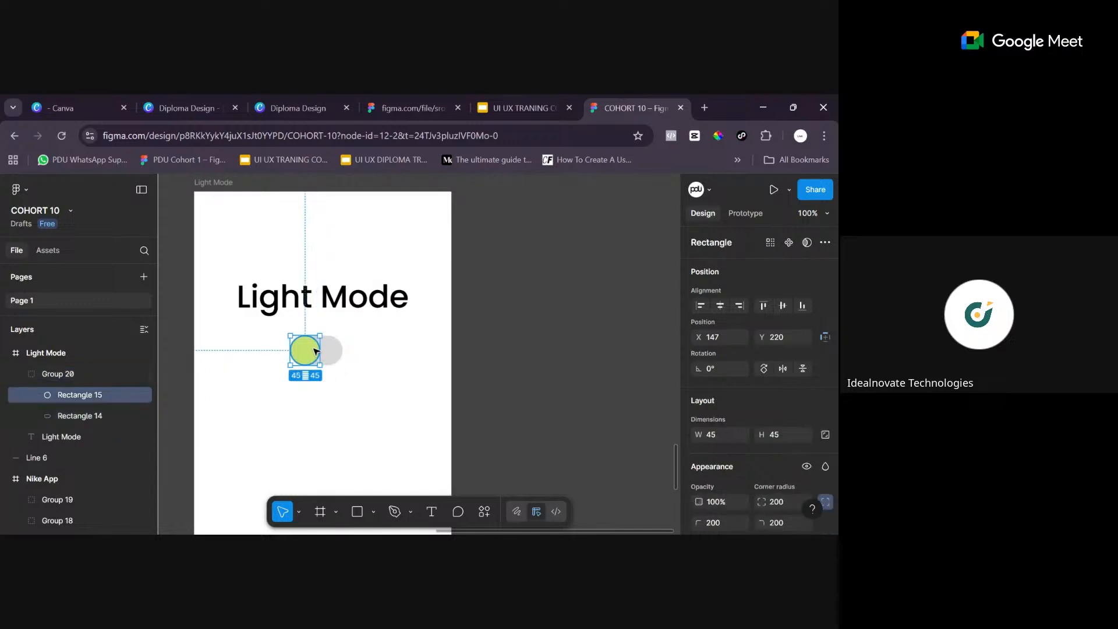
{"action": "left_click", "coordinate": [368, 384]}
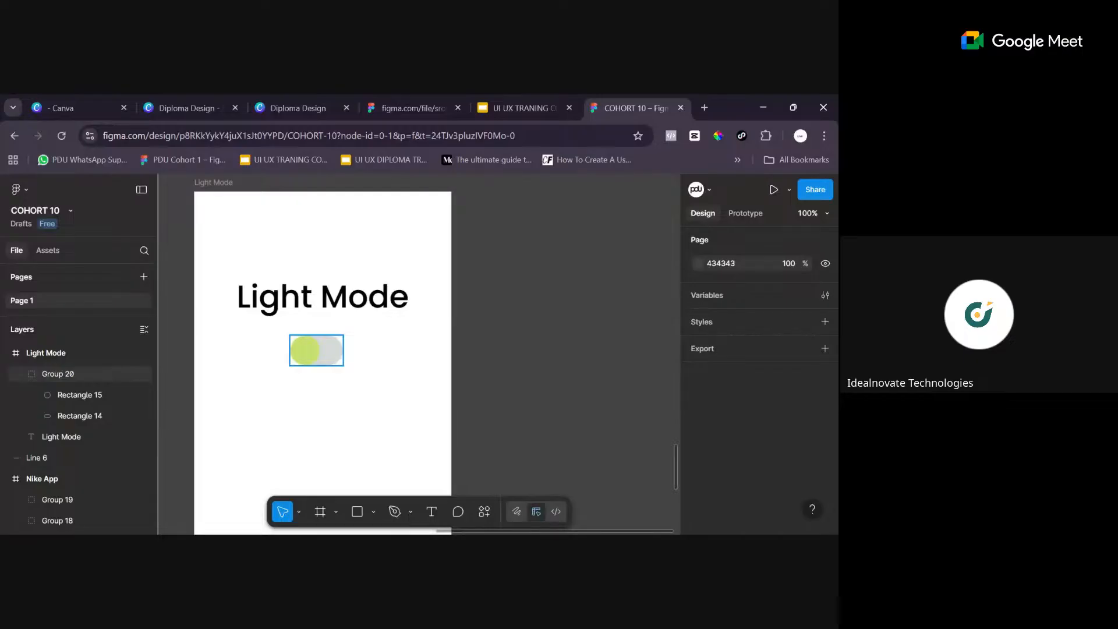
{"action": "left_click", "coordinate": [564, 352]}
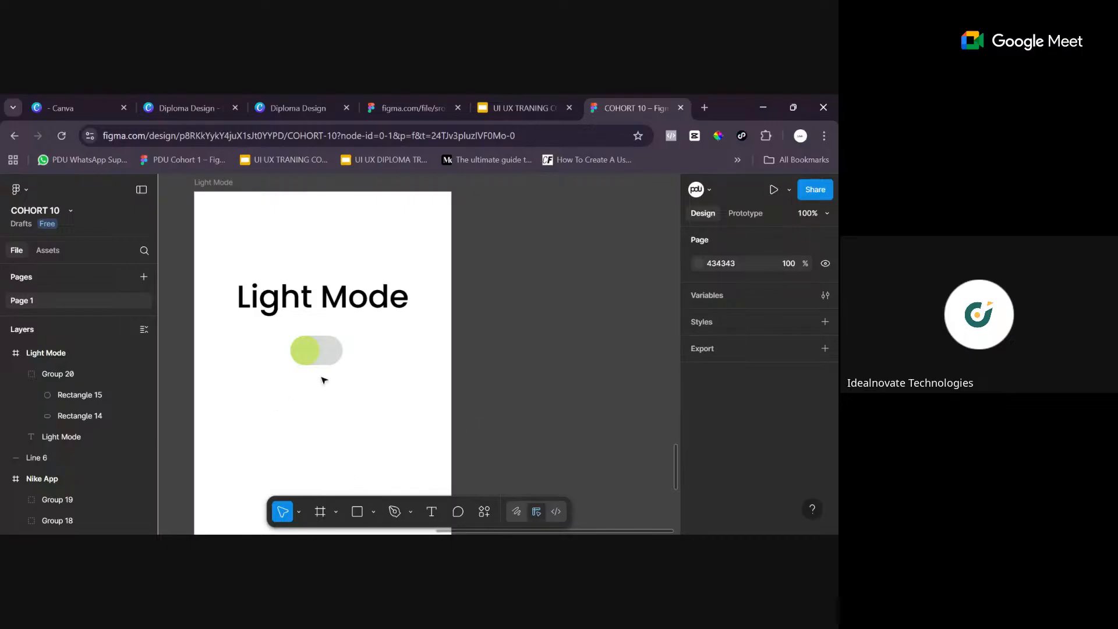
{"action": "left_click", "coordinate": [323, 353]}
{"action": "left_click", "coordinate": [355, 348]}
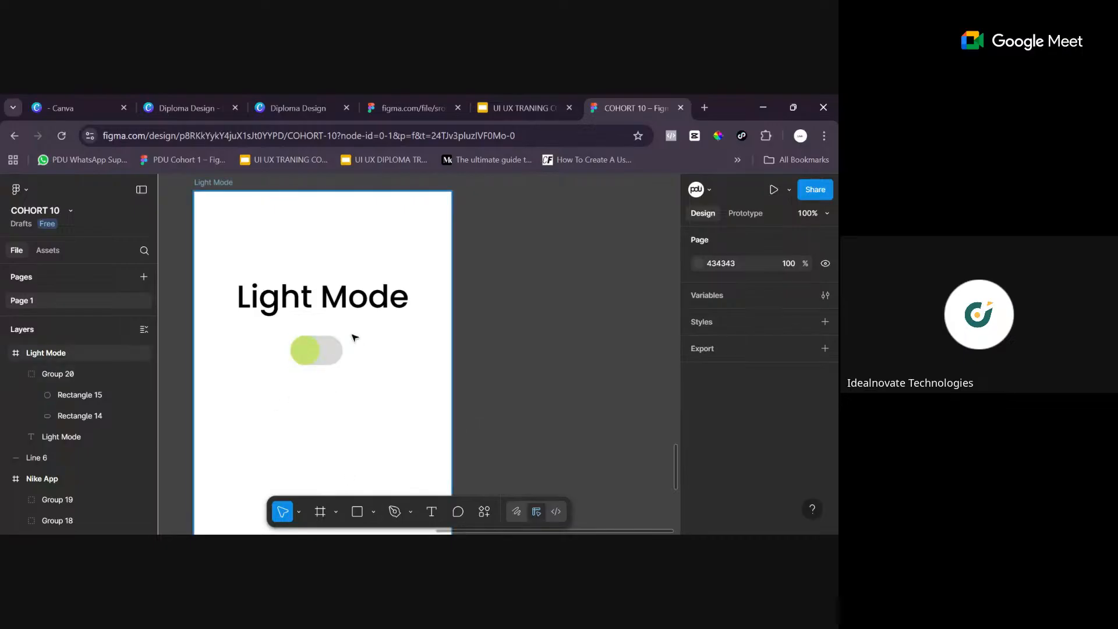
- Duplicate the whole Light Mode frame and place the copy to the right of the original, at X 1581, Y 2989
{"action": "key", "text": "minus"}
{"action": "left_click", "coordinate": [343, 272]}
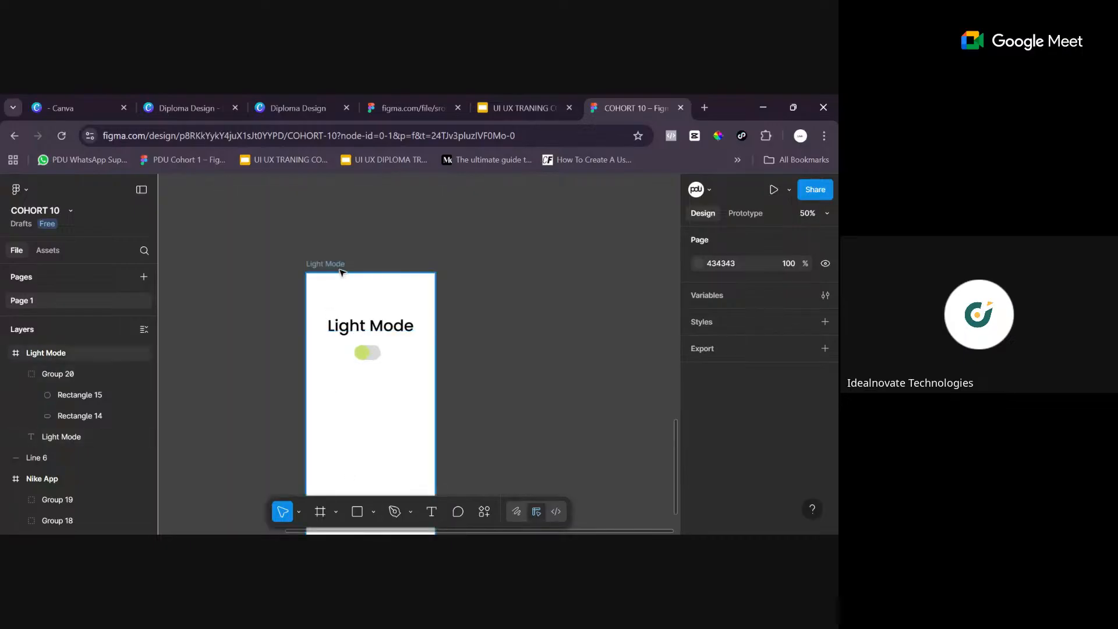
{"action": "left_click", "coordinate": [345, 274]}
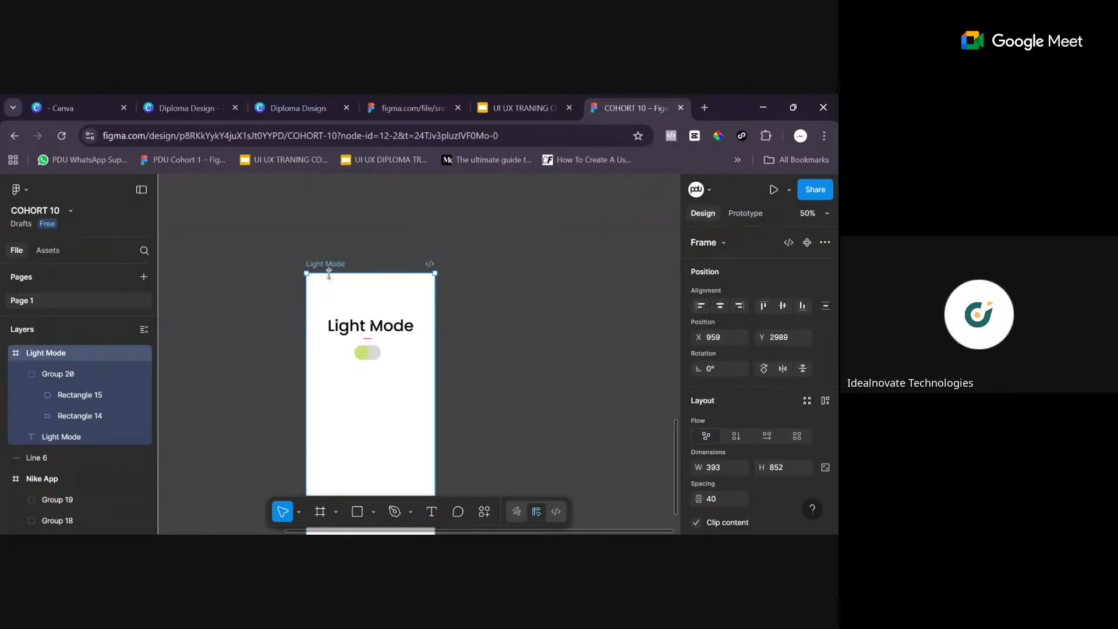
{"action": "scroll", "coordinate": [350, 260], "scroll_direction": "down", "scroll_amount": 3}
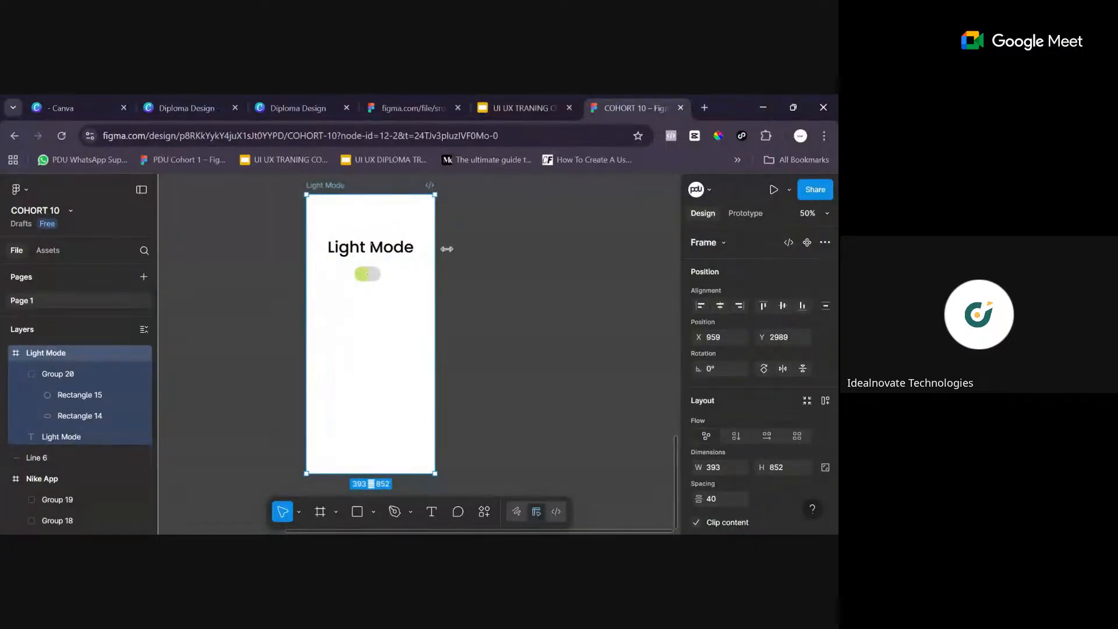
{"action": "left_click", "coordinate": [406, 319]}
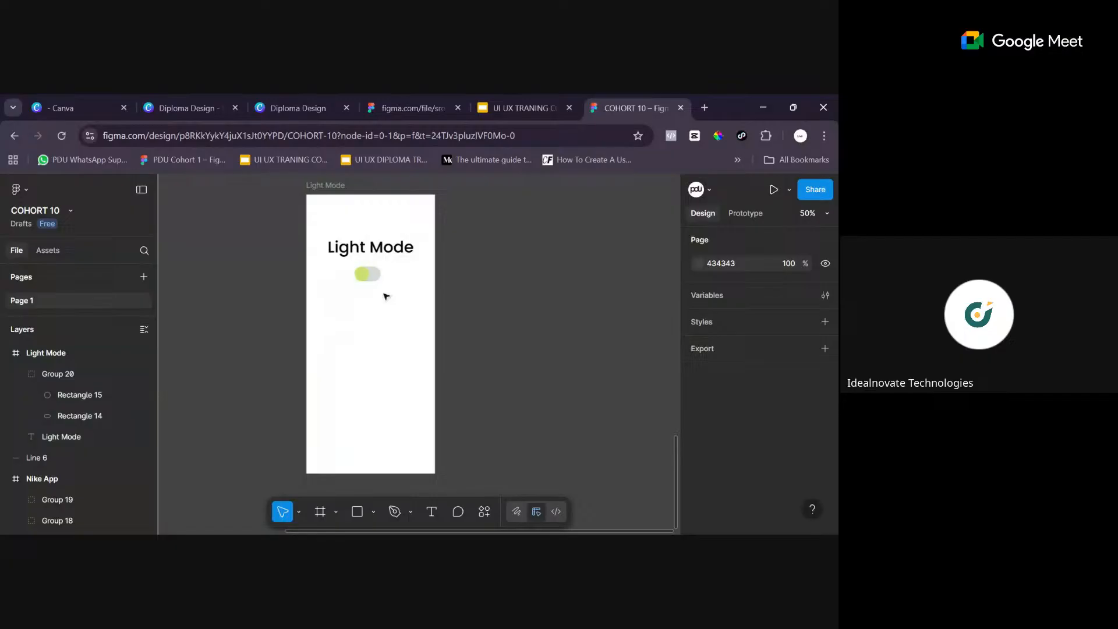
{"action": "left_click", "coordinate": [336, 185]}
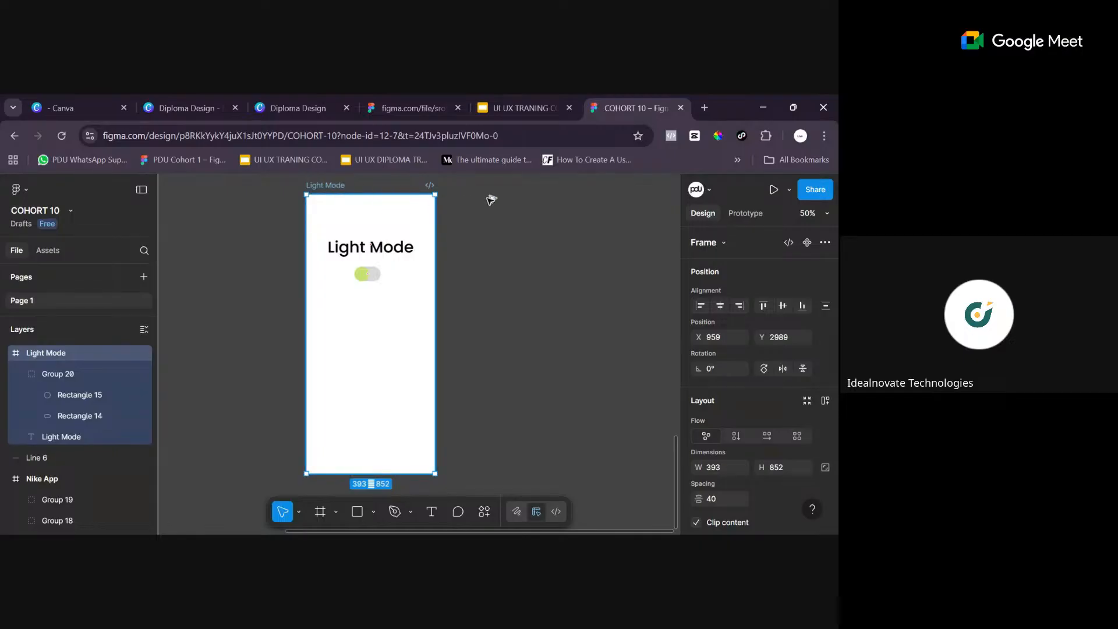
{"action": "key", "text": "ctrl+d"}
{"action": "mouse_move", "coordinate": [342, 185]}
{"action": "left_mouse_down"}
{"action": "mouse_move", "coordinate": [518, 186]}
{"action": "mouse_move", "coordinate": [336, 184]}
{"action": "left_mouse_up"}
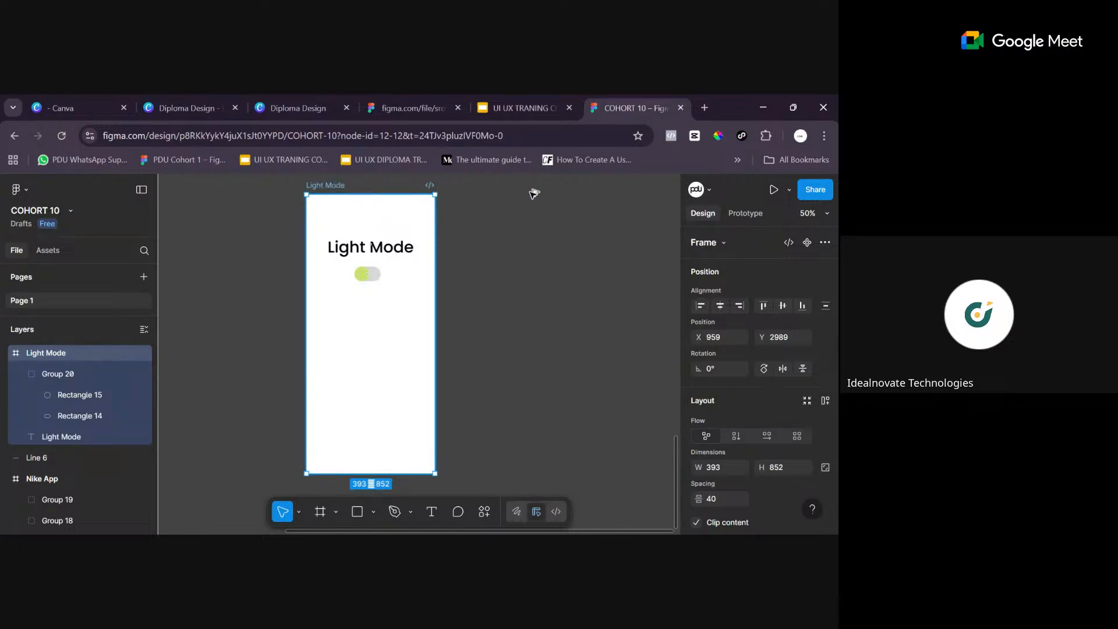
{"action": "key", "text": "ctrl+d"}
{"action": "left_click_drag", "start_coordinate": [543, 187], "coordinate": [542, 186]}
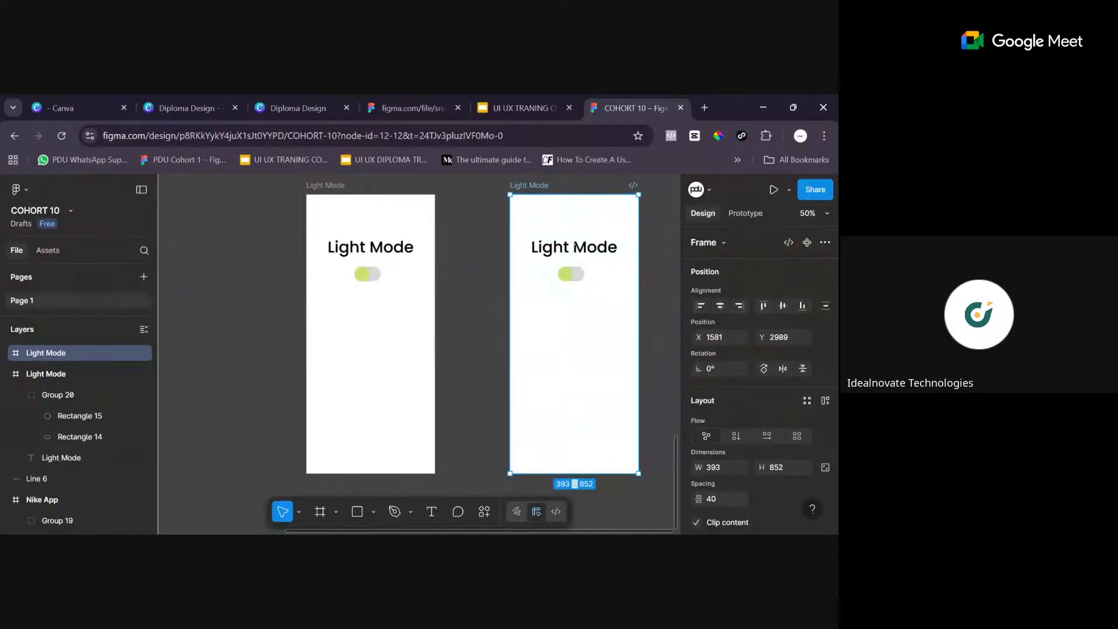
- Rename the duplicated frame as Dark Mode
{"action": "key", "text": "alt+Tab"}
{"action": "left_click_drag", "start_coordinate": [386, 532], "coordinate": [440, 531]}
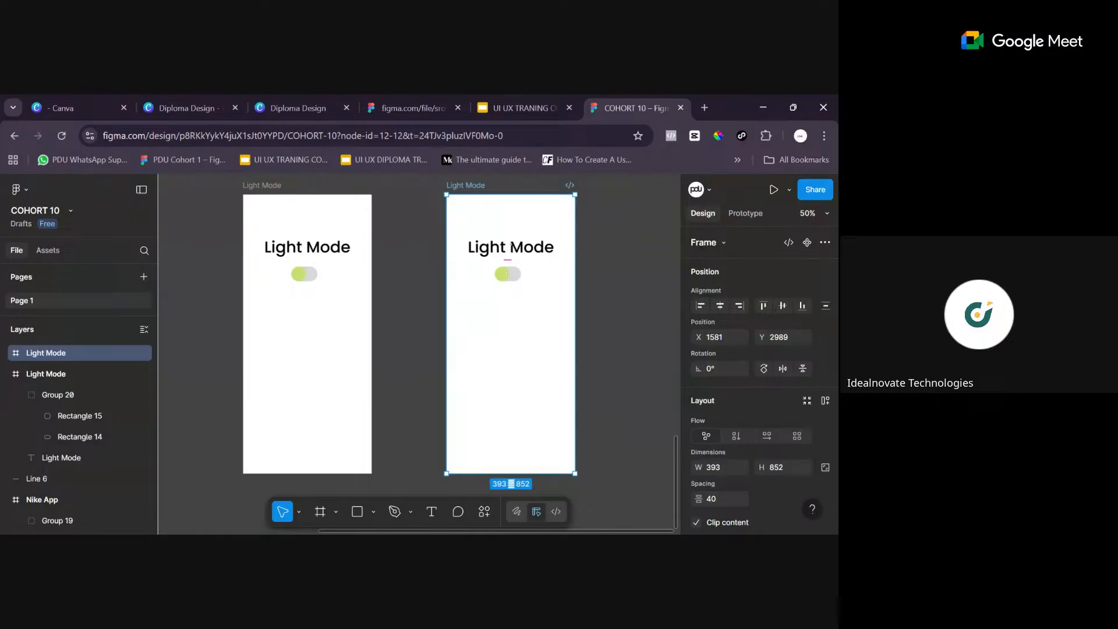
{"action": "double_click", "coordinate": [456, 187]}
{"action": "double_click", "coordinate": [456, 186]}
{"action": "scroll", "coordinate": [511, 324], "scroll_direction": "up", "scroll_amount": 3}
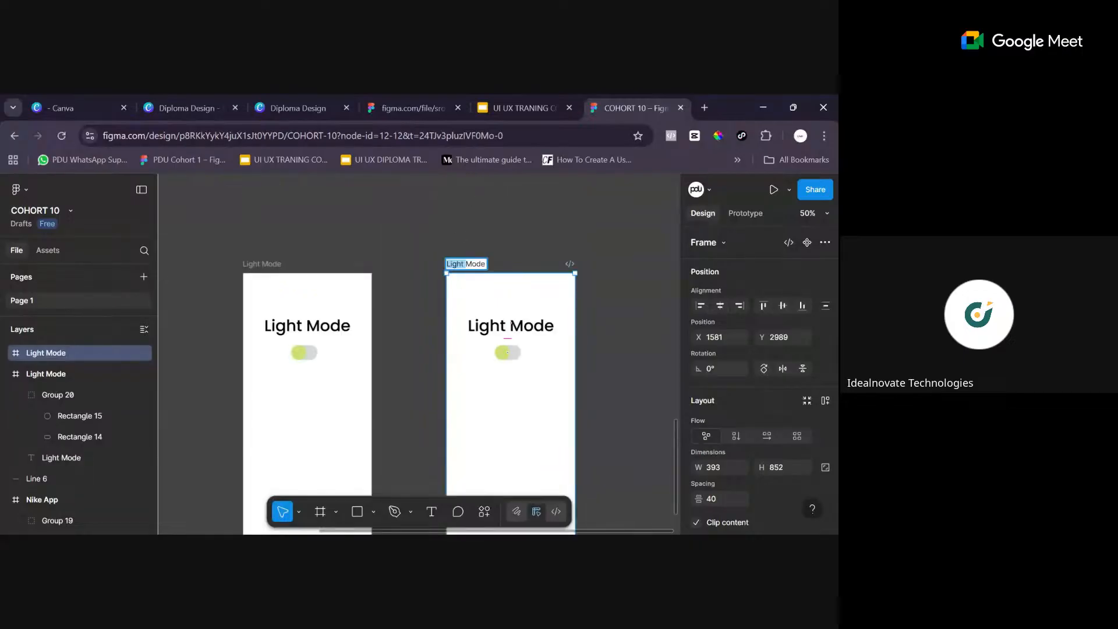
{"action": "key", "text": "Right"}
{"action": "key", "text": "BackSpace"}
{"action": "key", "text": "BackSpace"}
{"action": "key", "text": "BackSpace"}
{"action": "key", "text": "BackSpace"}
{"action": "key", "text": "BackSpace"}
{"action": "type", "text": "Dark"}
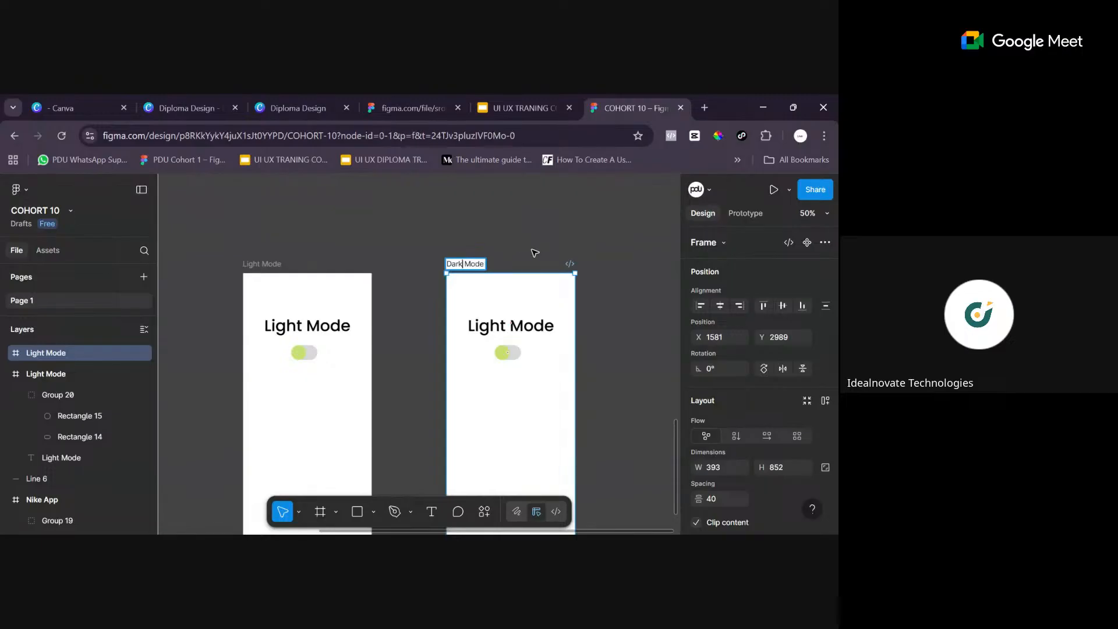
{"action": "left_click", "coordinate": [486, 258]}
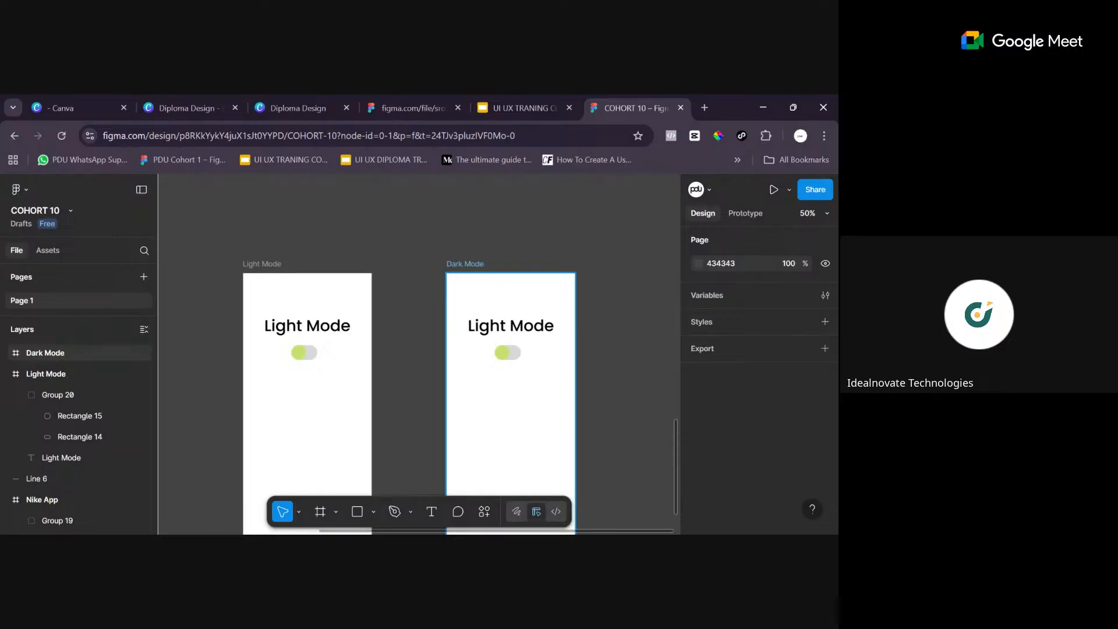
- Change the title text inside the second screen to "Dark Mode"
{"action": "left_click", "coordinate": [478, 267]}
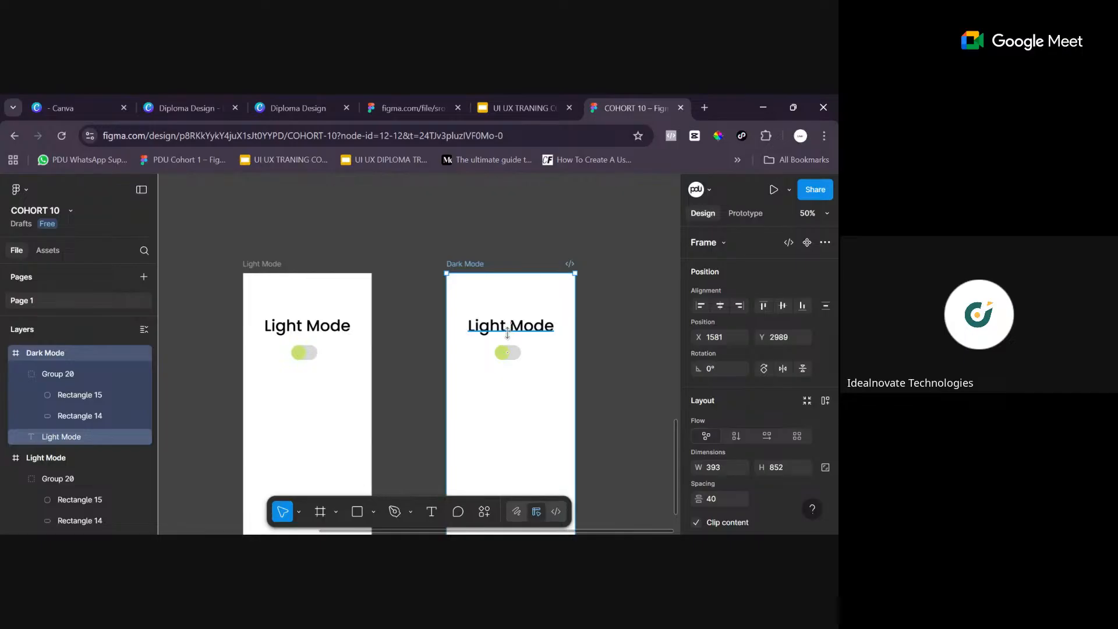
{"action": "left_click", "coordinate": [510, 325]}
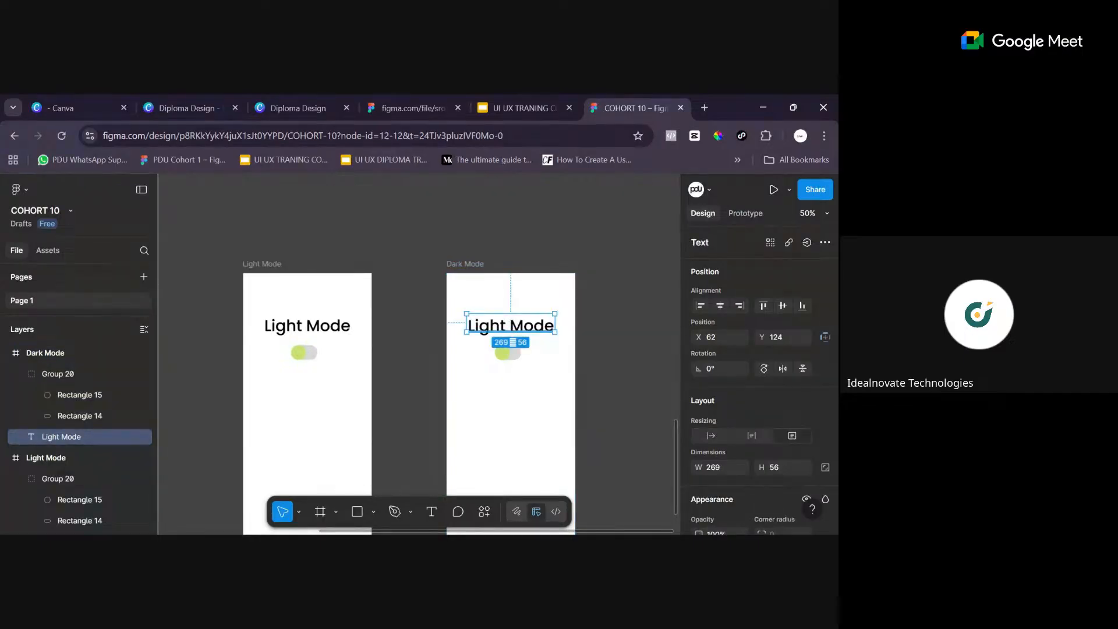
{"action": "key", "text": "Return"}
{"action": "left_click", "coordinate": [510, 326]}
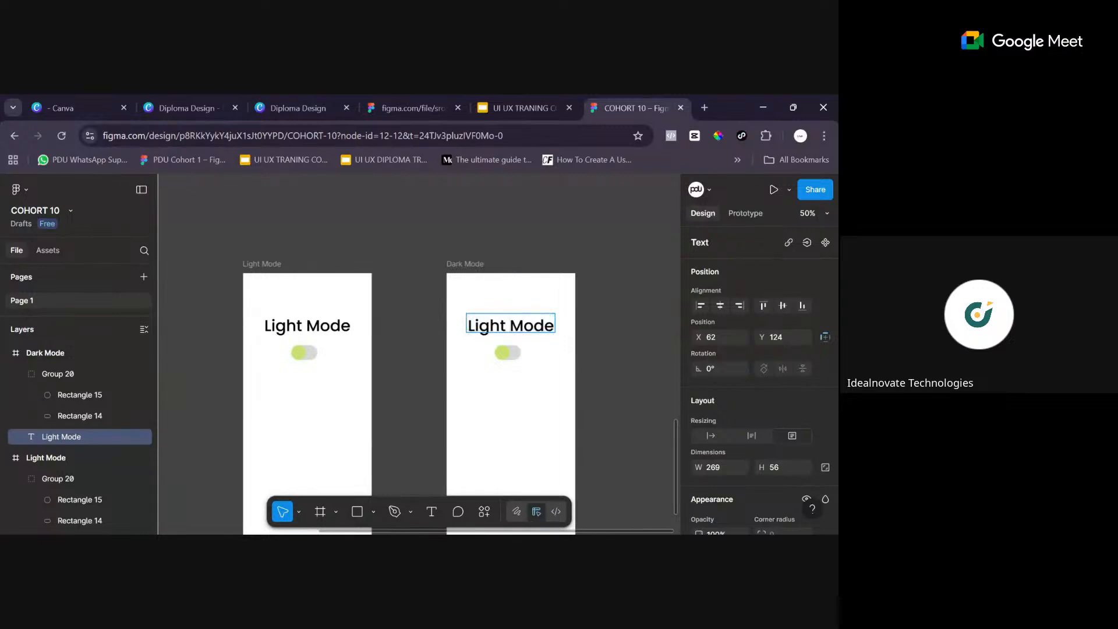
{"action": "key", "text": "Left"}
{"action": "key", "text": "BackSpace"}
{"action": "key", "text": "BackSpace"}
{"action": "key", "text": "BackSpace"}
{"action": "key", "text": "BackSpace"}
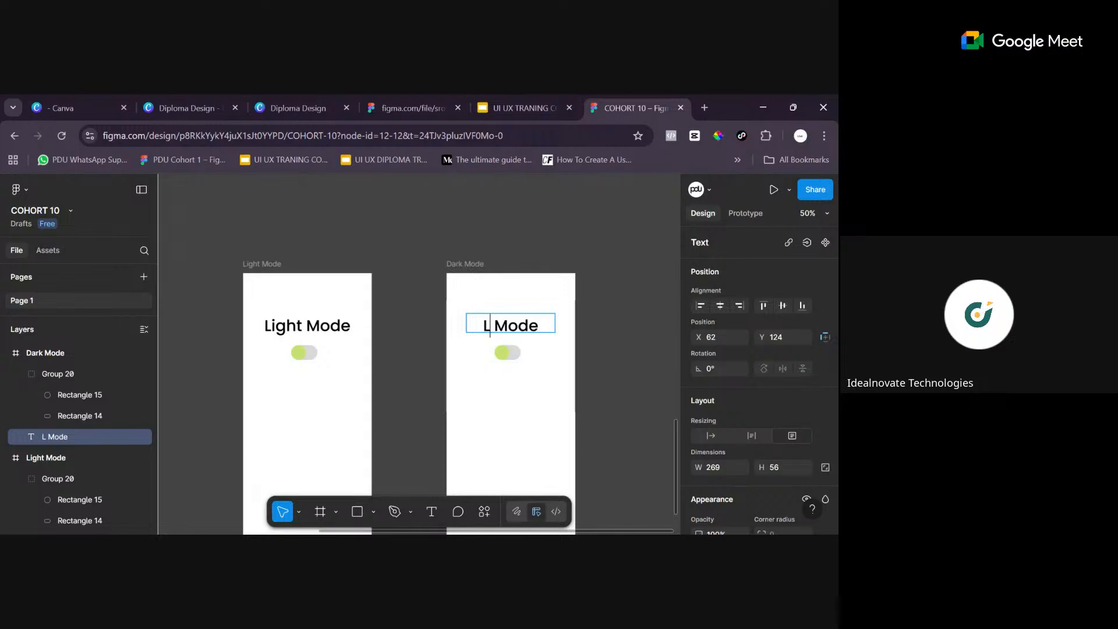
{"action": "key", "text": "BackSpace"}
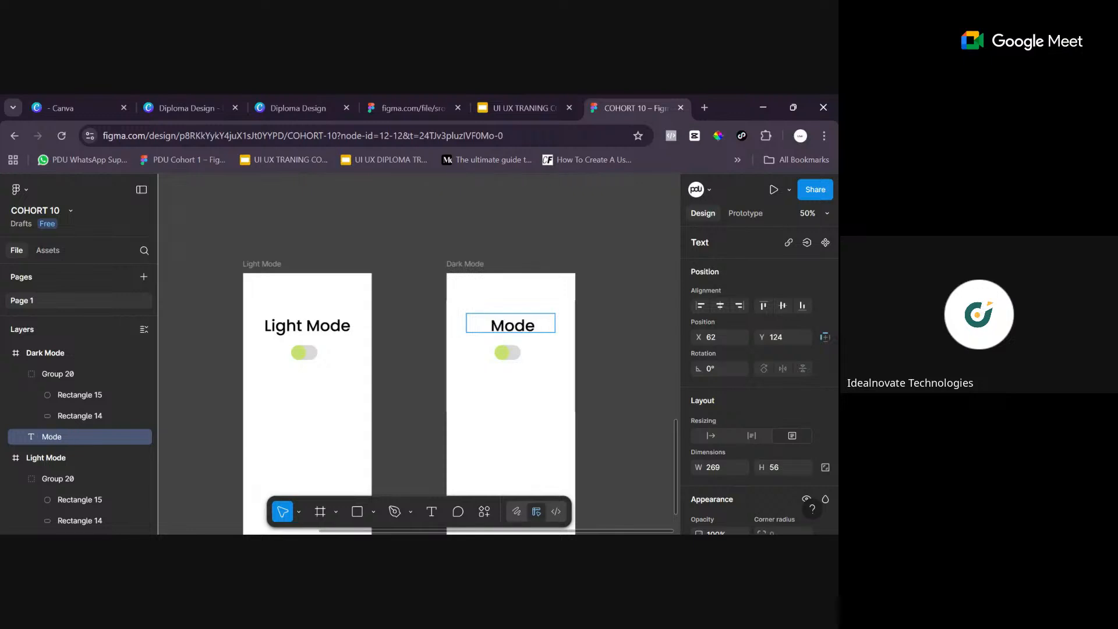
{"action": "type", "text": "Dare"}
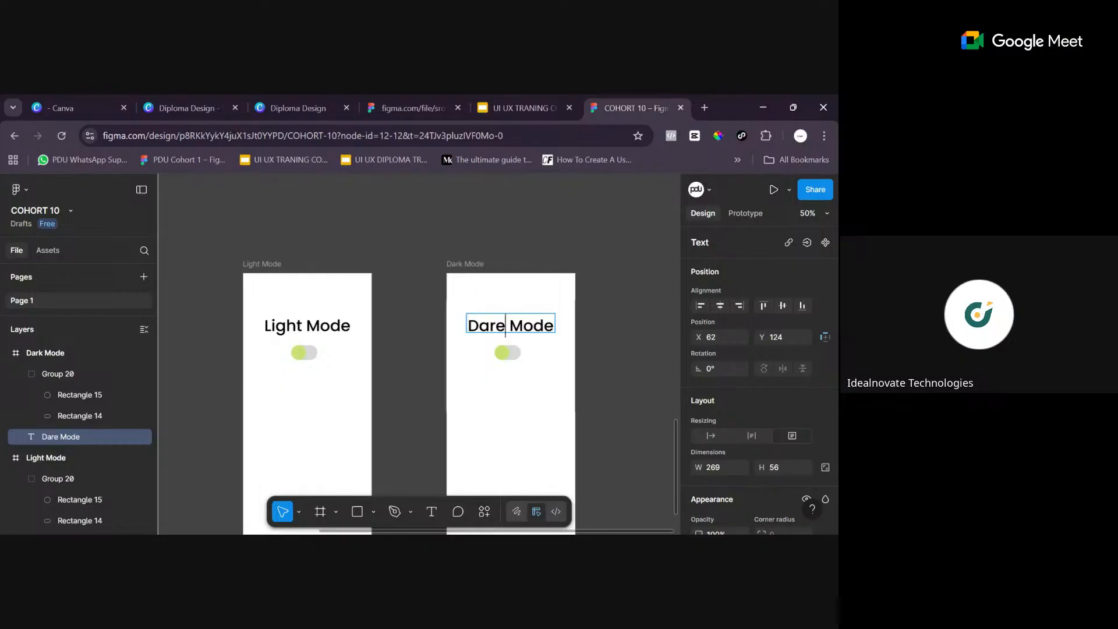
{"action": "key", "text": "BackSpace"}
{"action": "type", "text": "k"}
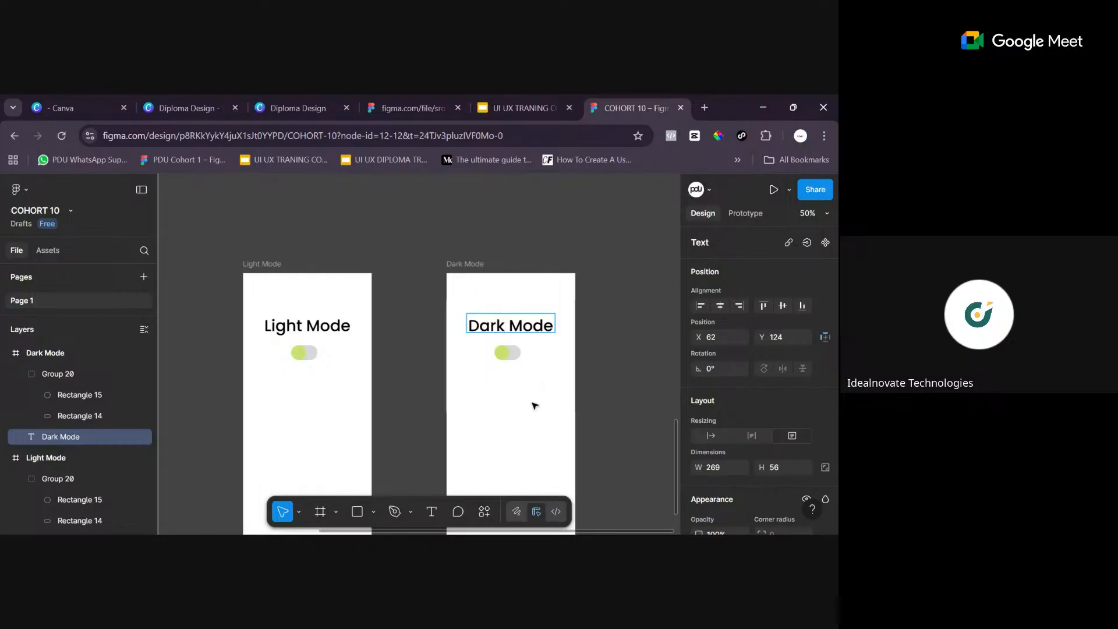
{"action": "key", "text": "Escape"}
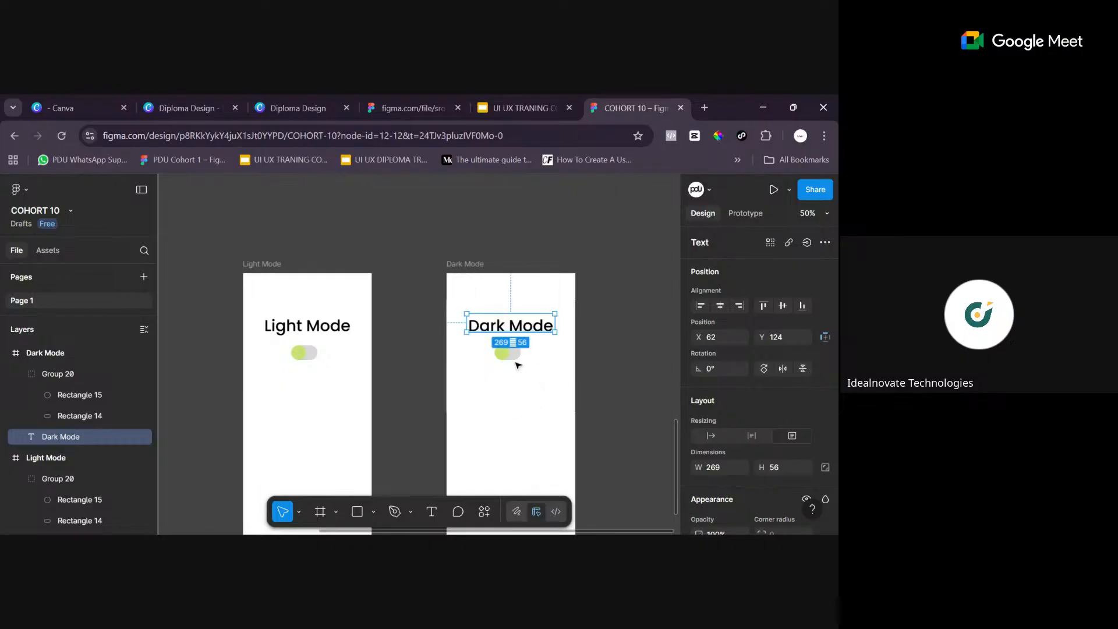
- Move the yellow-green circle in the Dark Mode toggle to the right end of its pill, at X 182, Y 220
{"action": "left_click", "coordinate": [472, 268]}
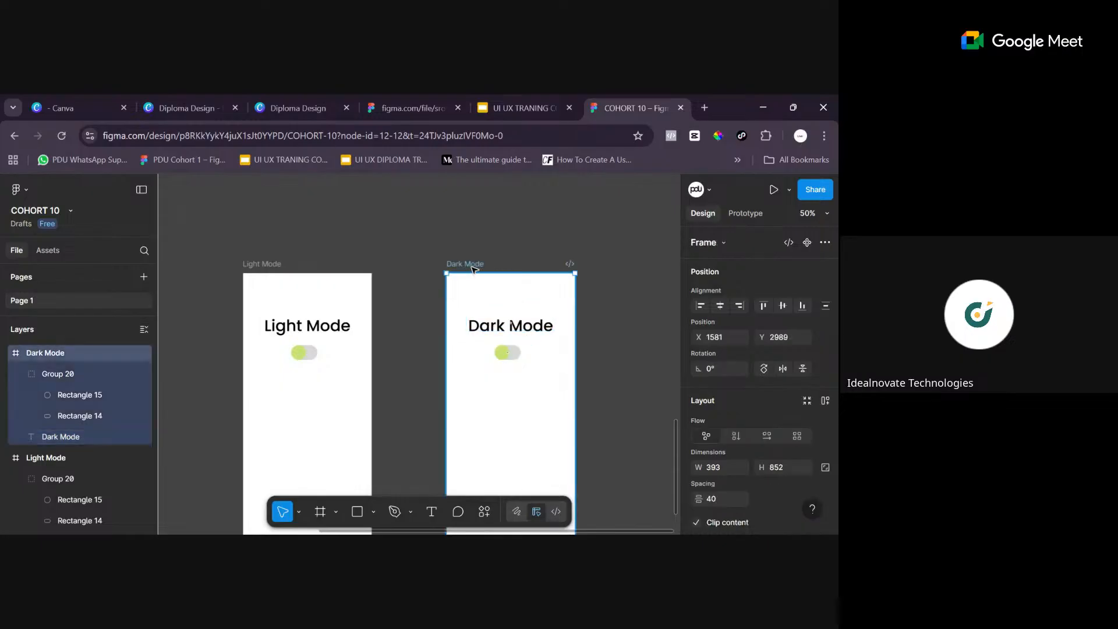
{"action": "key", "text": "shift+0"}
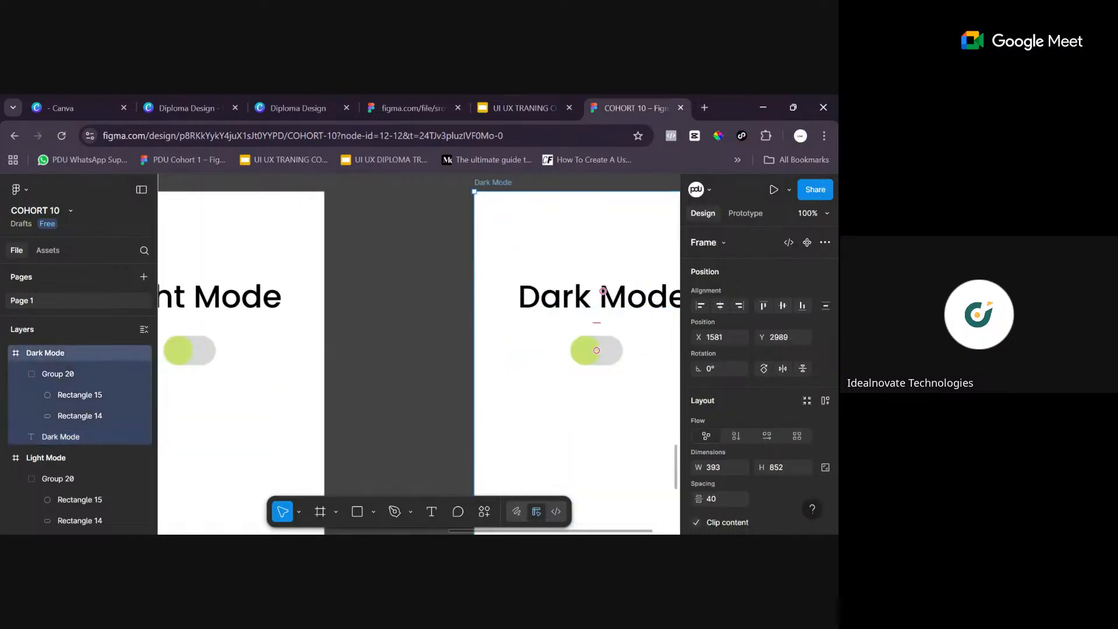
{"action": "left_click_drag", "start_coordinate": [501, 531], "coordinate": [593, 532]}
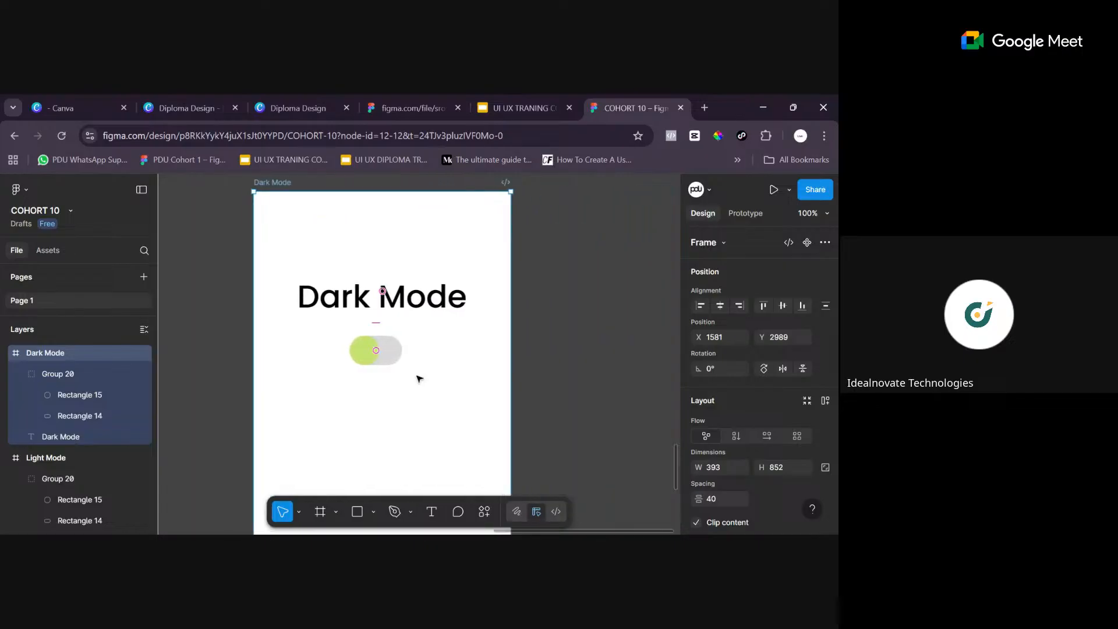
{"action": "left_click", "coordinate": [370, 348]}
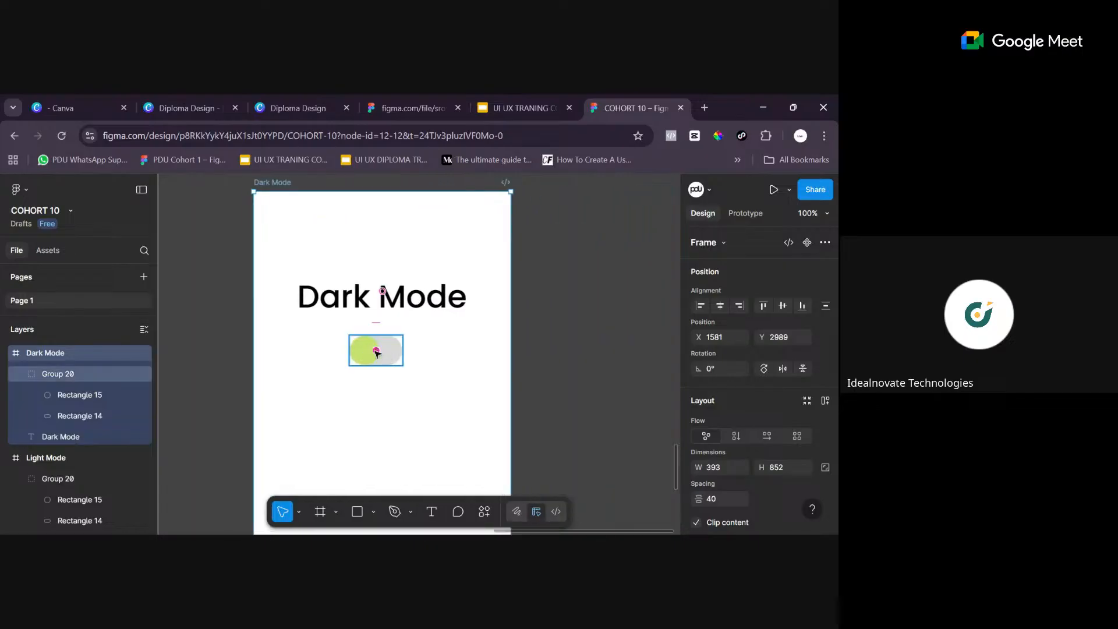
{"action": "left_click", "coordinate": [366, 354]}
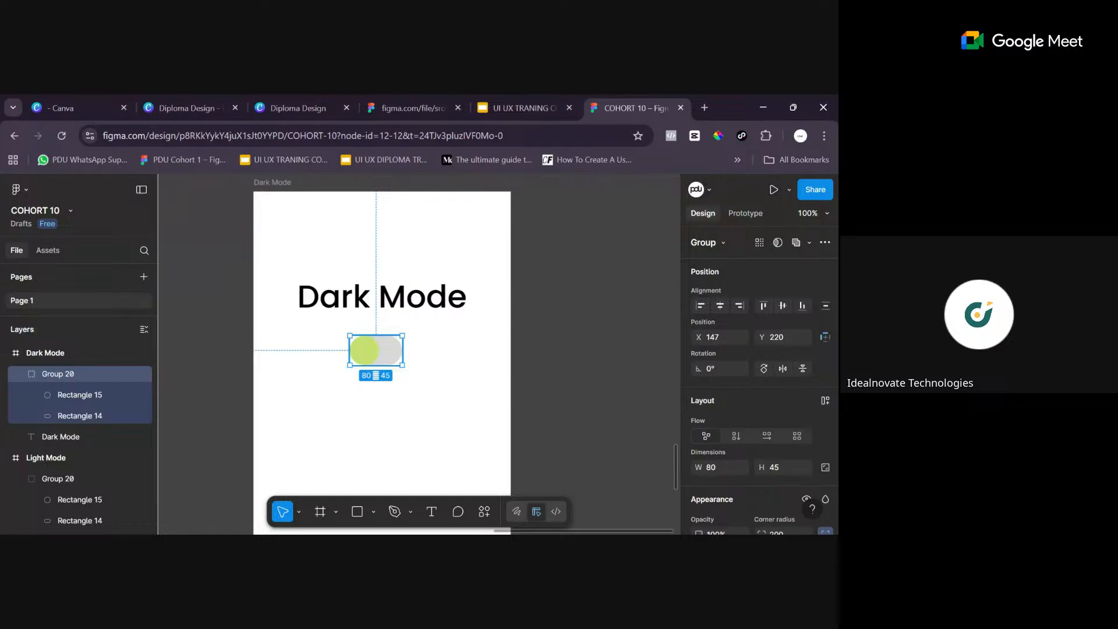
{"action": "double_click", "coordinate": [370, 358]}
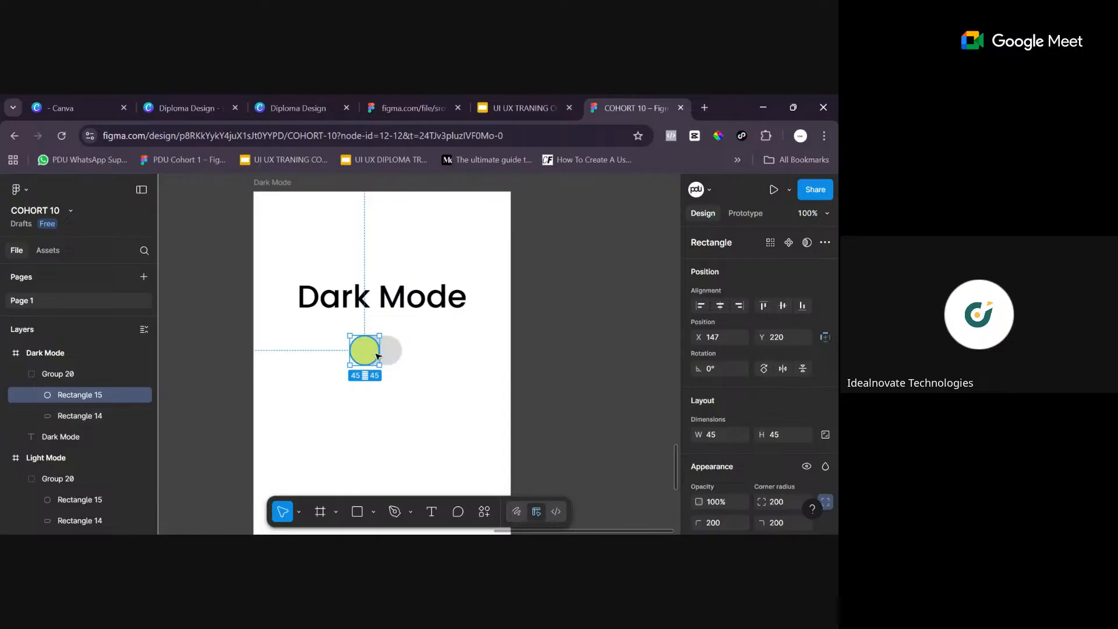
{"action": "left_click_drag", "start_coordinate": [367, 356], "coordinate": [394, 369]}
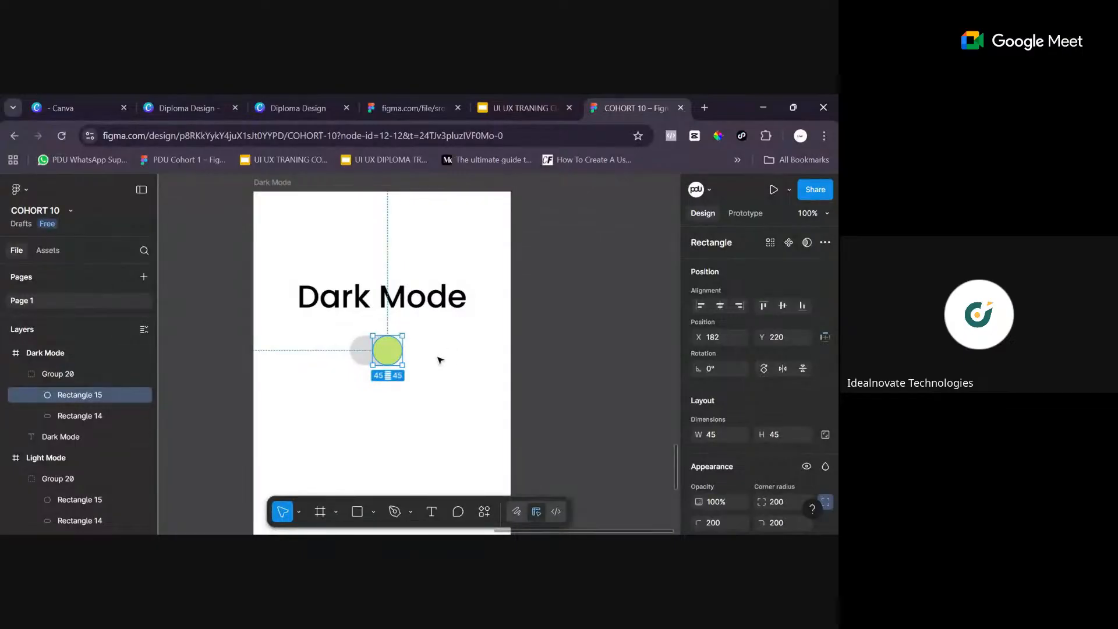
{"action": "key", "text": "minus"}
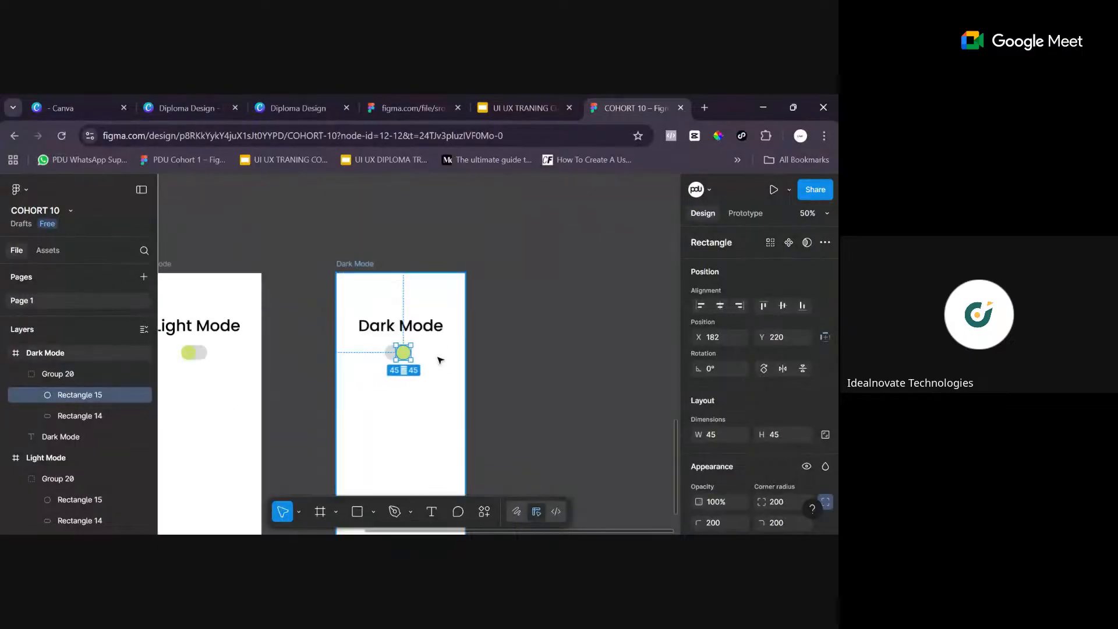
{"action": "left_click", "coordinate": [439, 387]}
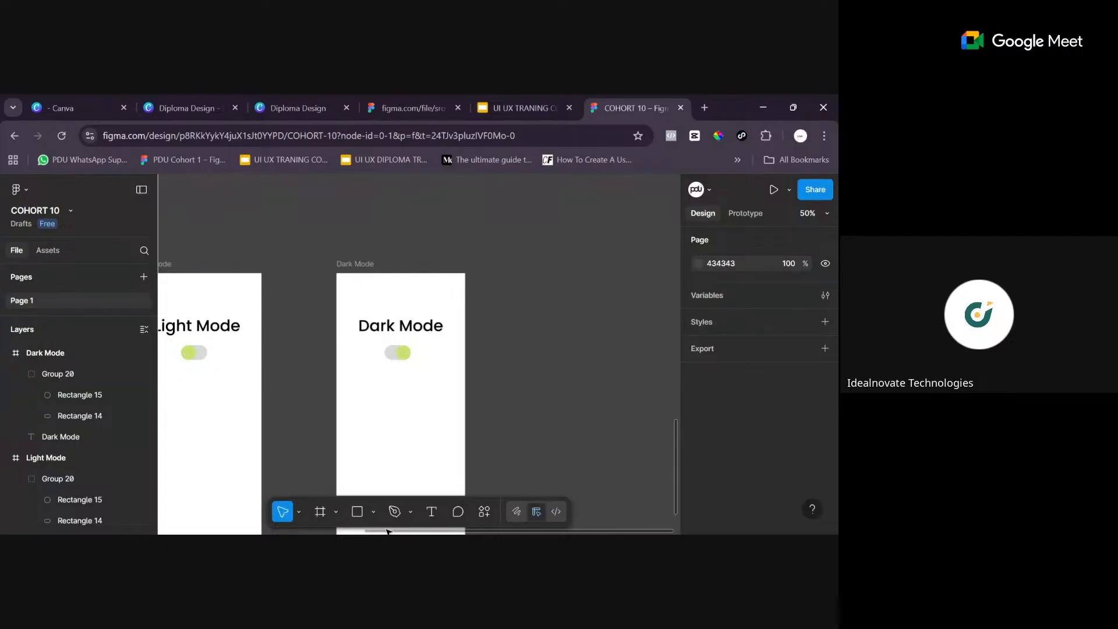
- Set the Dark Mode frame's fill to dark grey 393939
{"action": "left_click_drag", "start_coordinate": [387, 531], "coordinate": [320, 526]}
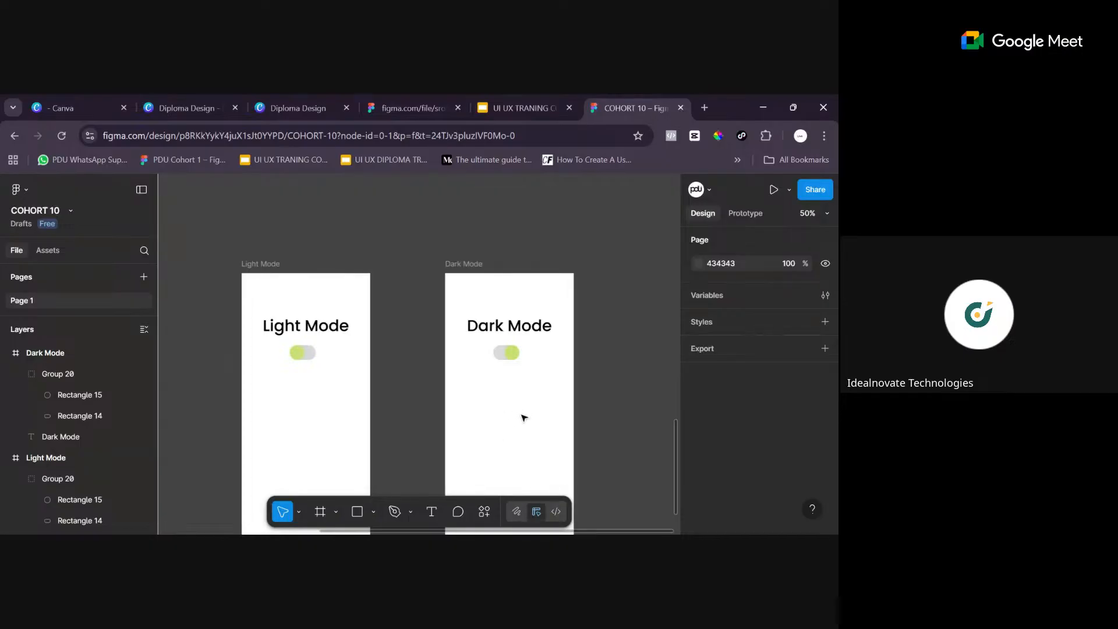
{"action": "left_click", "coordinate": [483, 268]}
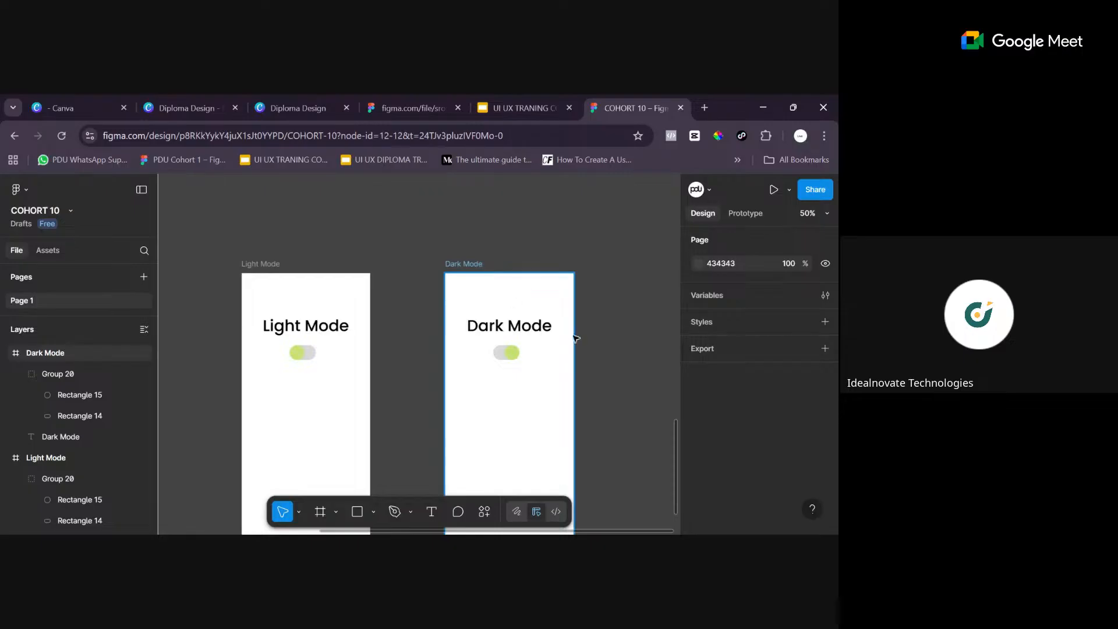
{"action": "left_click", "coordinate": [557, 348]}
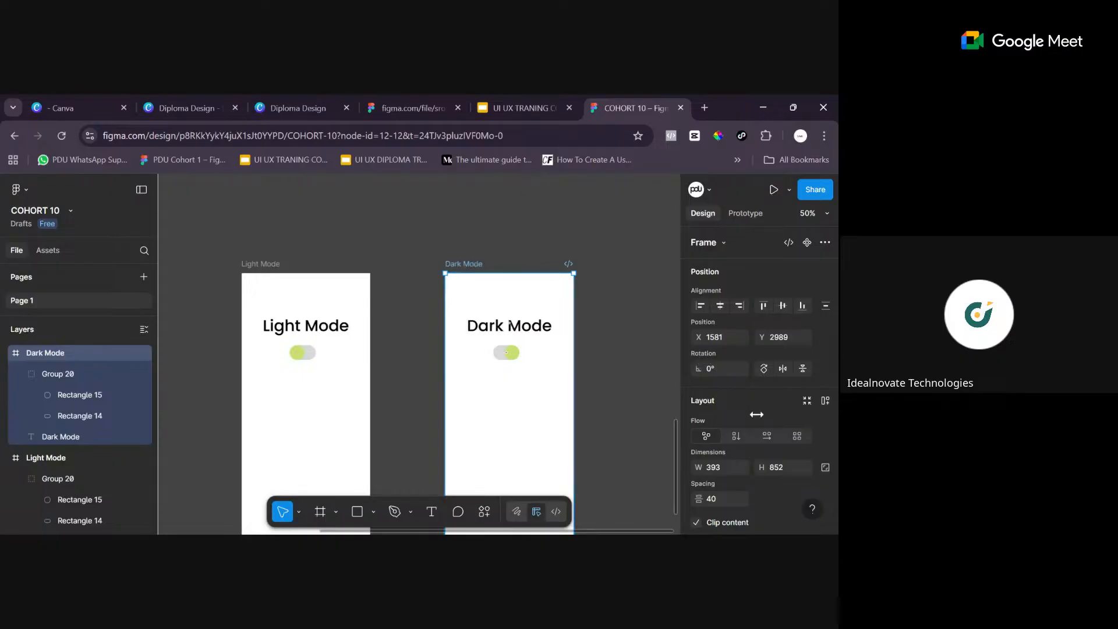
{"action": "scroll", "coordinate": [745, 422], "scroll_direction": "down", "scroll_amount": 5}
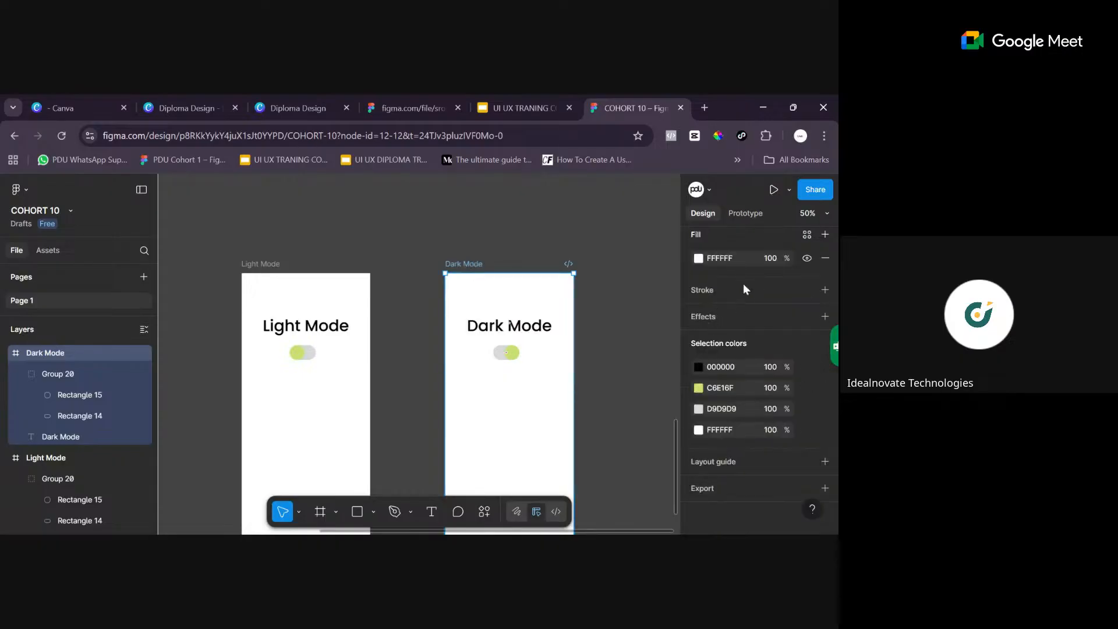
{"action": "scroll", "coordinate": [725, 317], "scroll_direction": "up", "scroll_amount": 3}
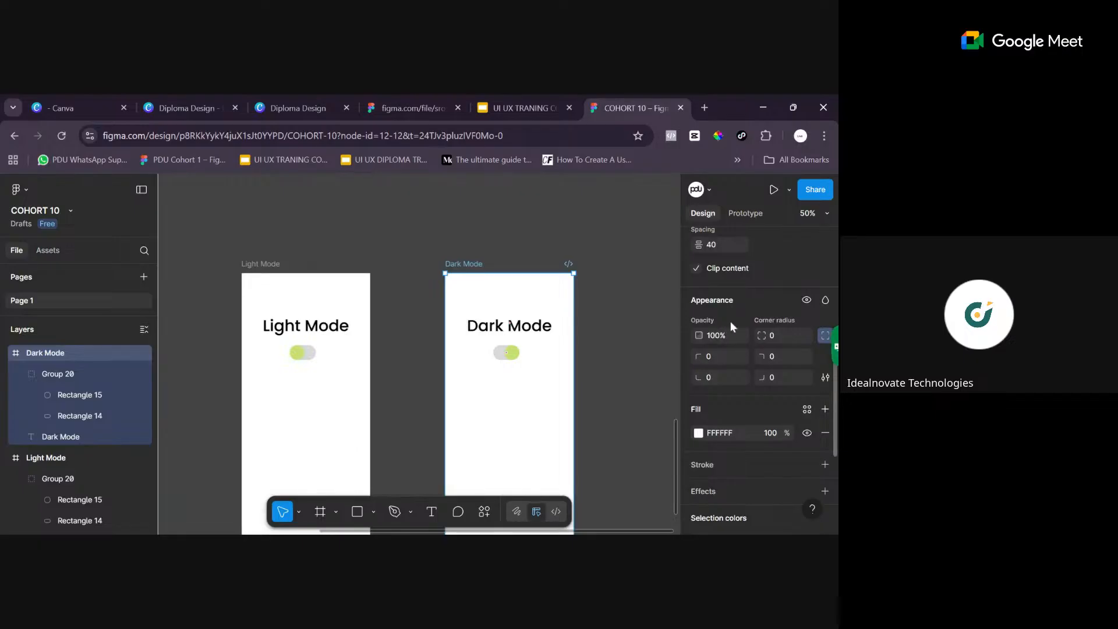
{"action": "scroll", "coordinate": [734, 378], "scroll_direction": "down", "scroll_amount": 3}
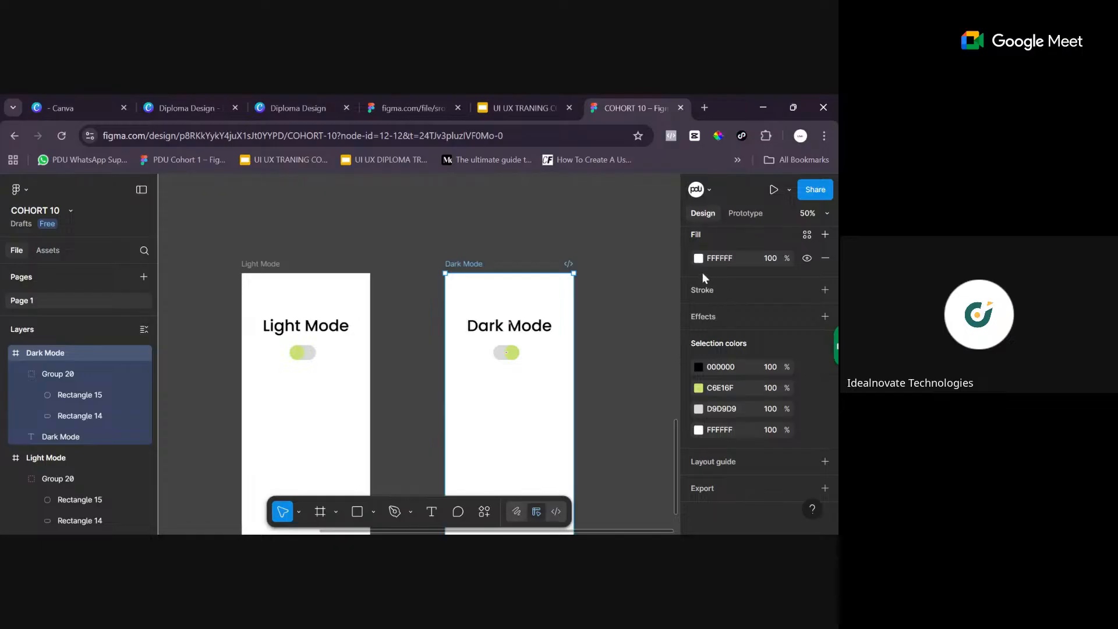
{"action": "left_click", "coordinate": [699, 258]}
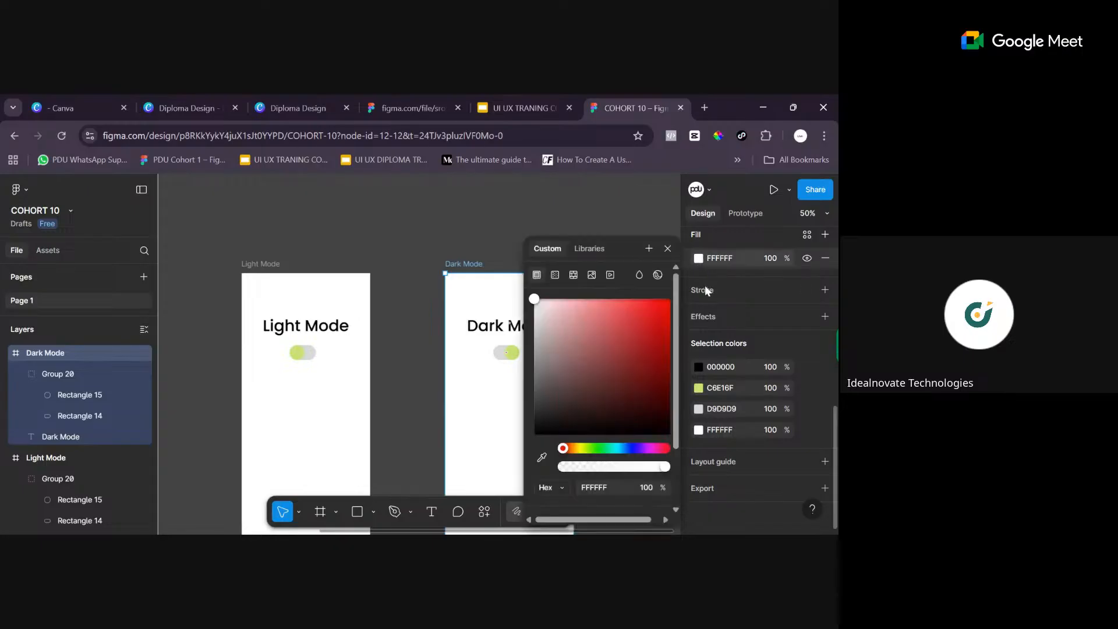
{"action": "left_click", "coordinate": [553, 362]}
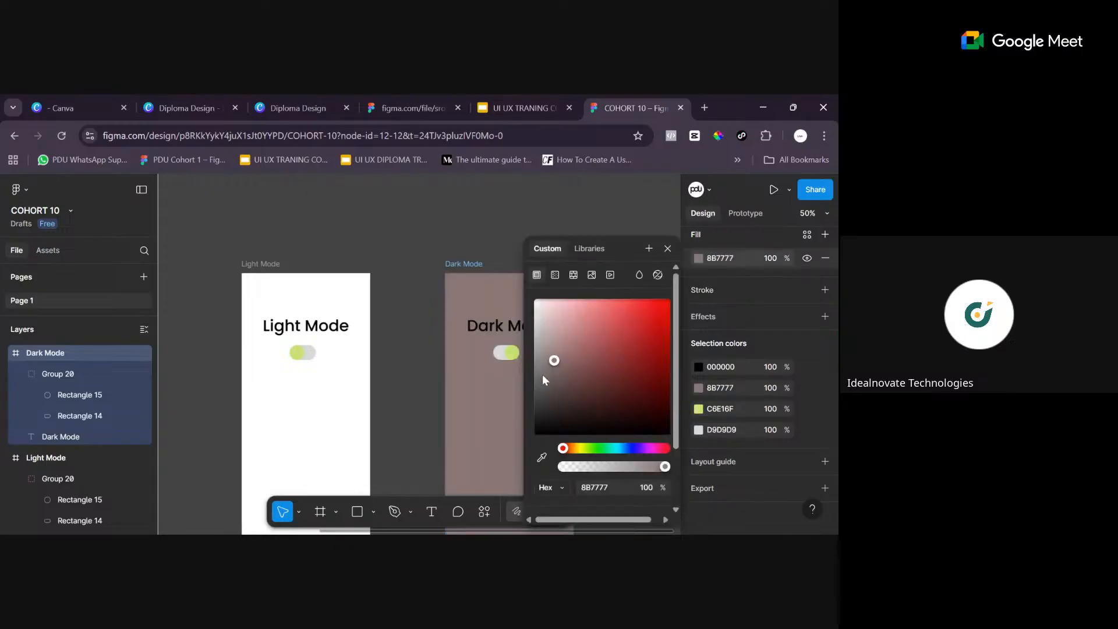
{"action": "left_click_drag", "start_coordinate": [531, 390], "coordinate": [526, 410]}
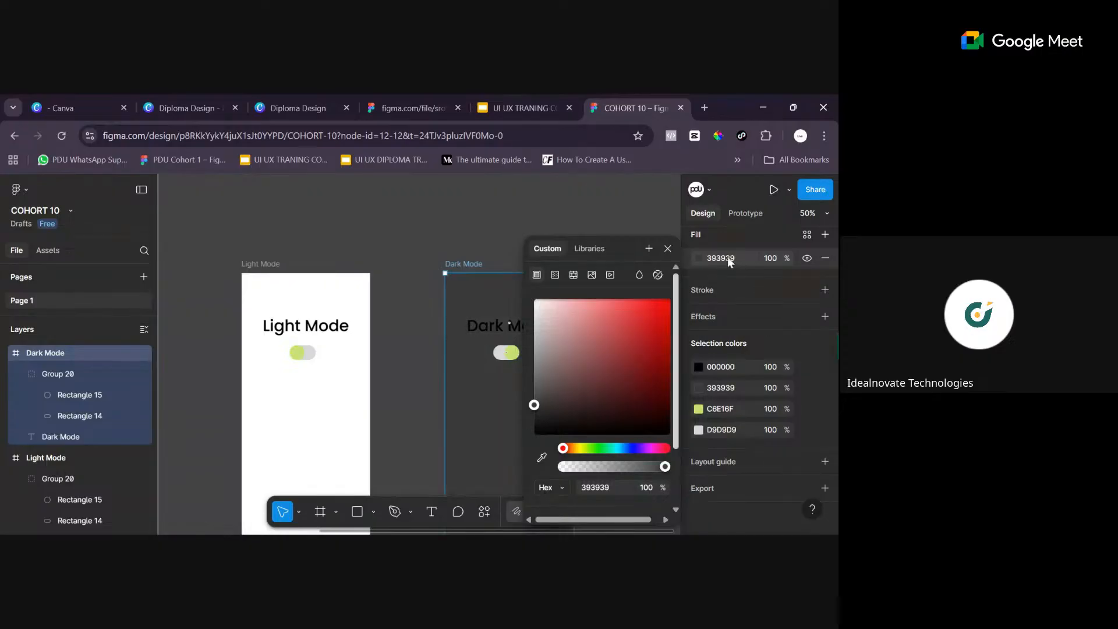
{"action": "left_click", "coordinate": [742, 257]}
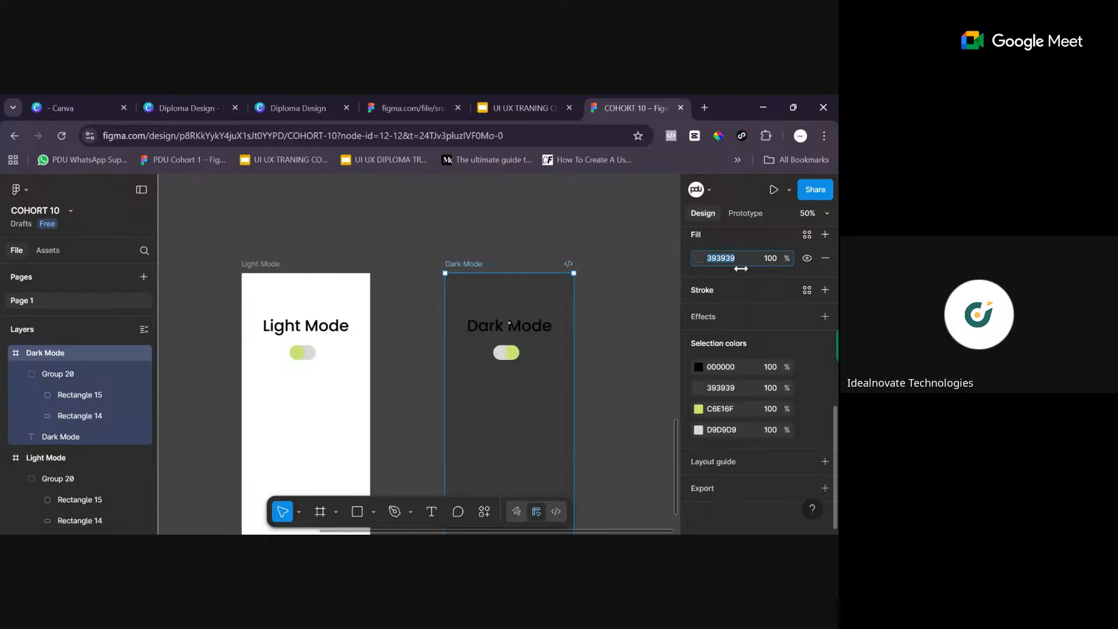
- Change the page's background colour to a light dusty pink, CFB3B3
{"action": "left_click", "coordinate": [640, 309]}
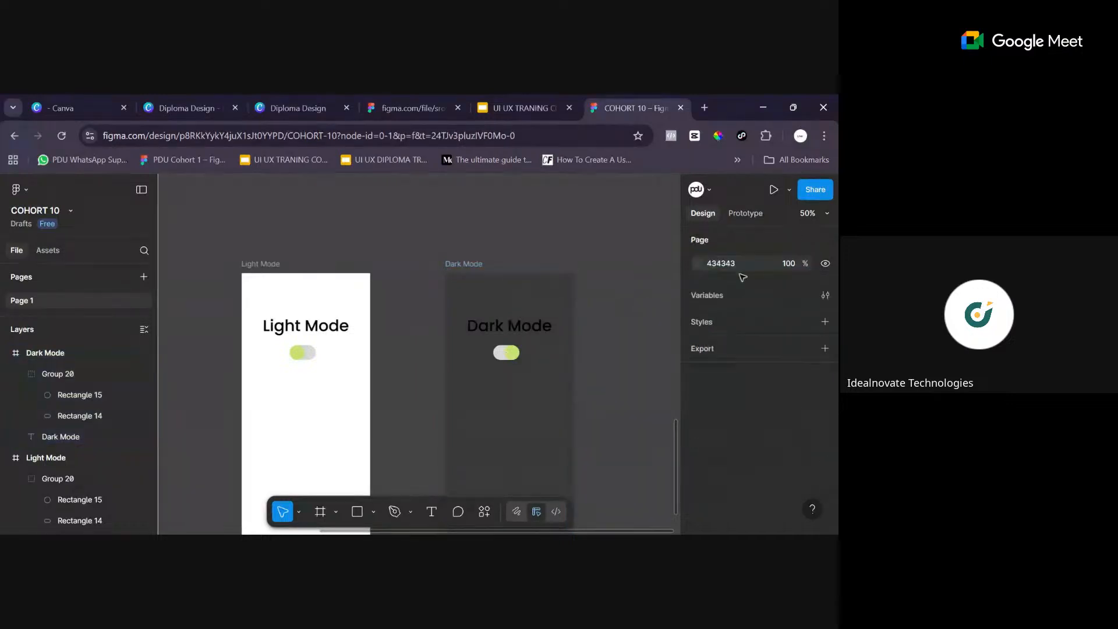
{"action": "left_click", "coordinate": [697, 264]}
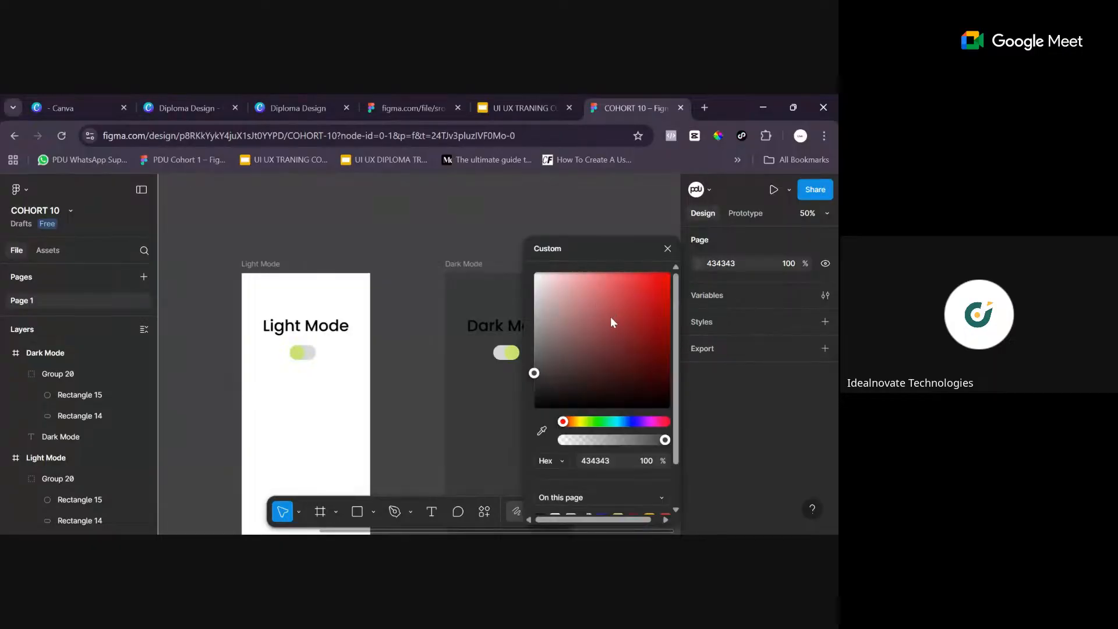
{"action": "left_click_drag", "start_coordinate": [599, 320], "coordinate": [599, 318]}
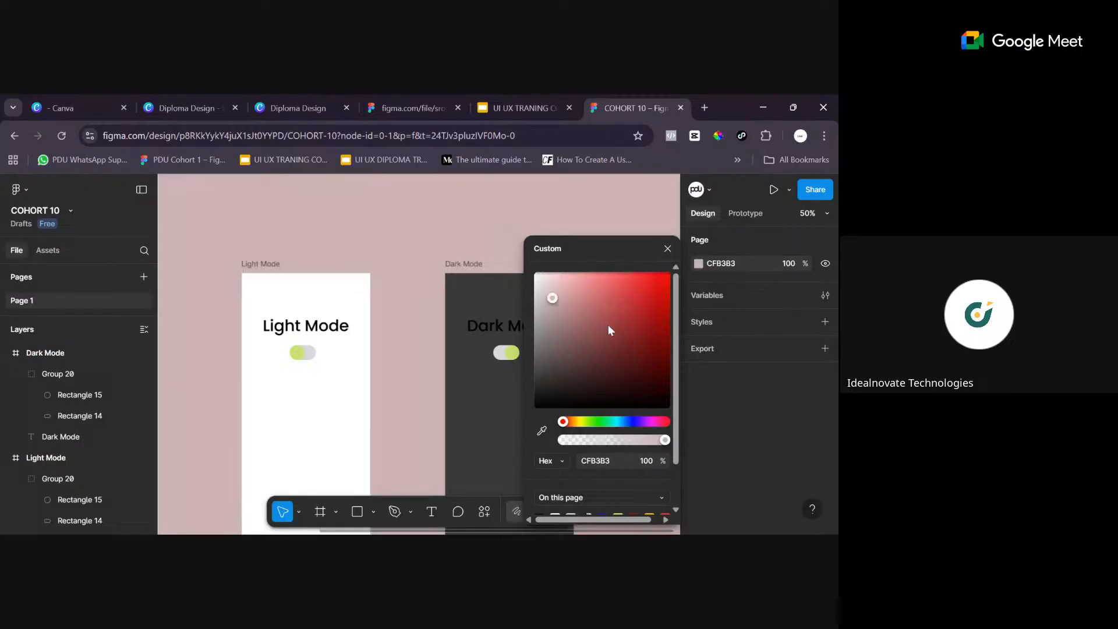
- Set the page's background colour to a muted red, B35D5D, and close the colour picker
{"action": "left_click", "coordinate": [599, 314]}
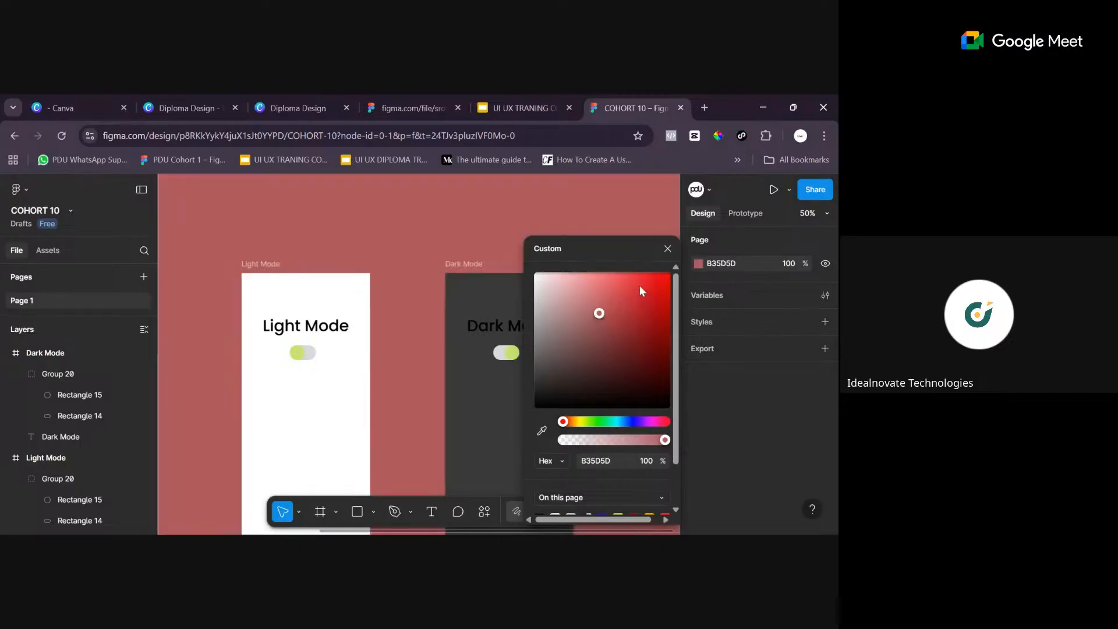
{"action": "left_click", "coordinate": [668, 249]}
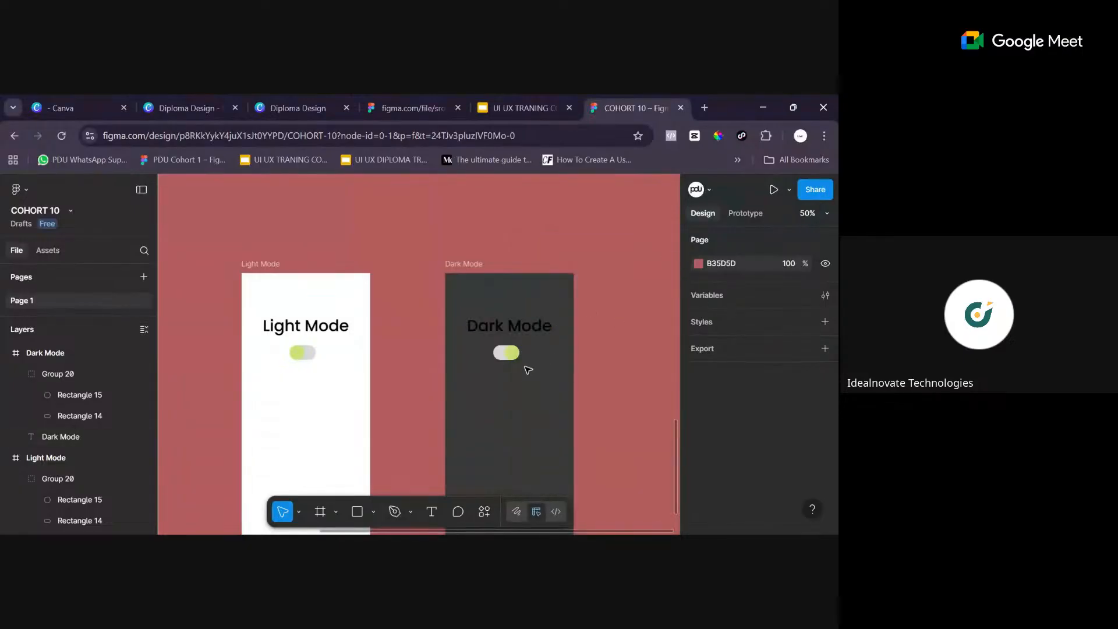
{"action": "scroll", "coordinate": [528, 368], "scroll_direction": "down", "scroll_amount": 2}
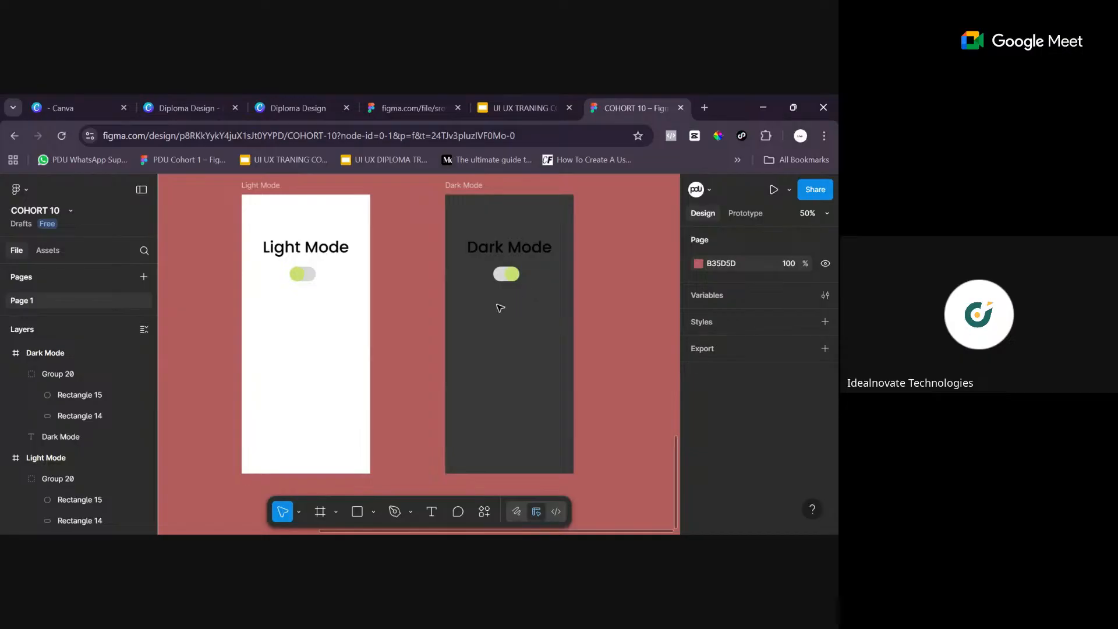
- Change the fill of the "Dark Mode" title text inside the dark screen to white, FFFFFF, and deselect it
{"action": "scroll", "coordinate": [498, 288], "scroll_direction": "up", "scroll_amount": 3}
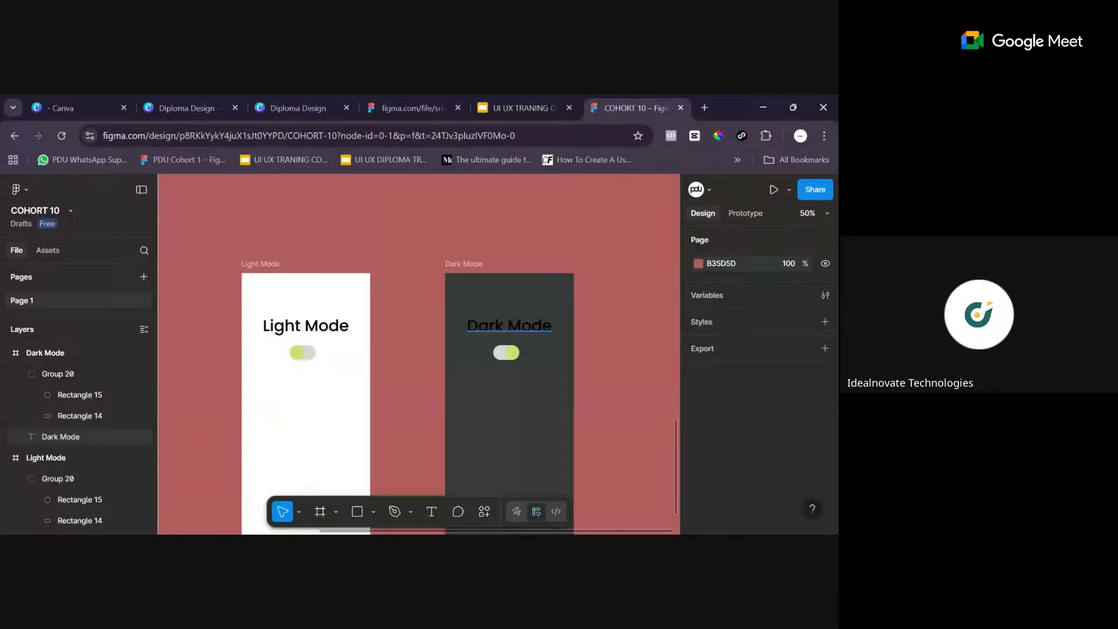
{"action": "left_click", "coordinate": [522, 330]}
{"action": "left_click", "coordinate": [522, 330]}
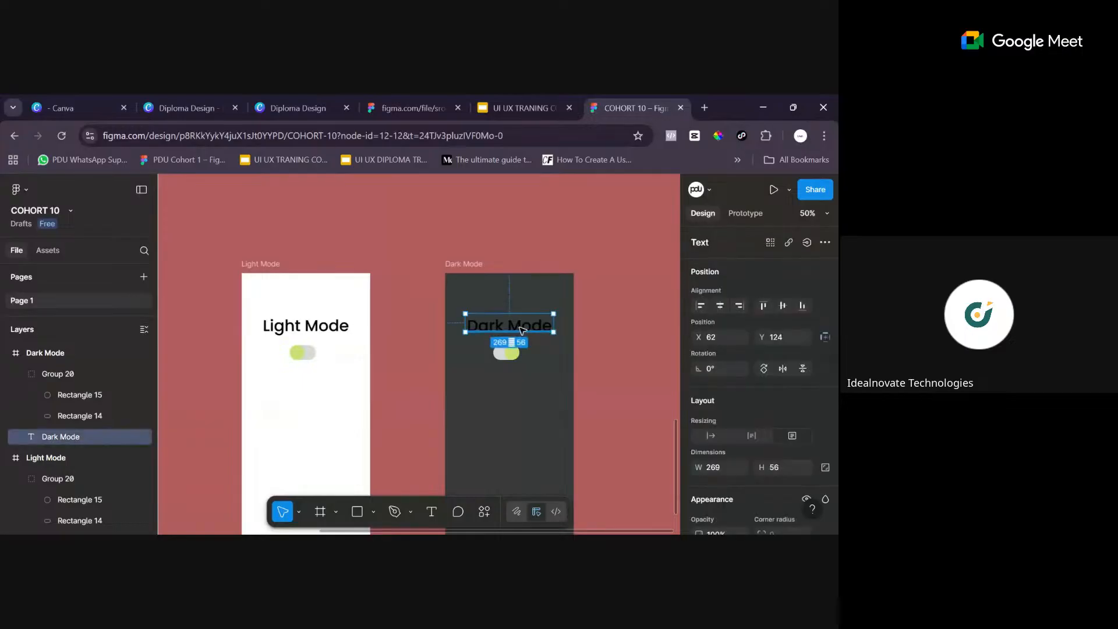
{"action": "double_click", "coordinate": [523, 330]}
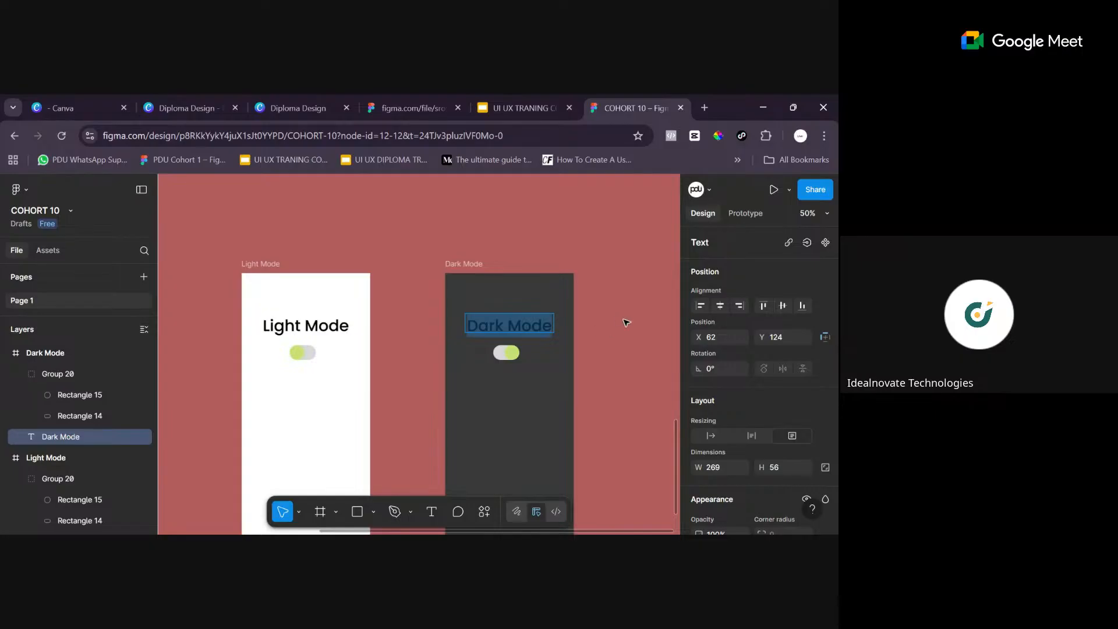
{"action": "scroll", "coordinate": [737, 432], "scroll_direction": "down", "scroll_amount": 5}
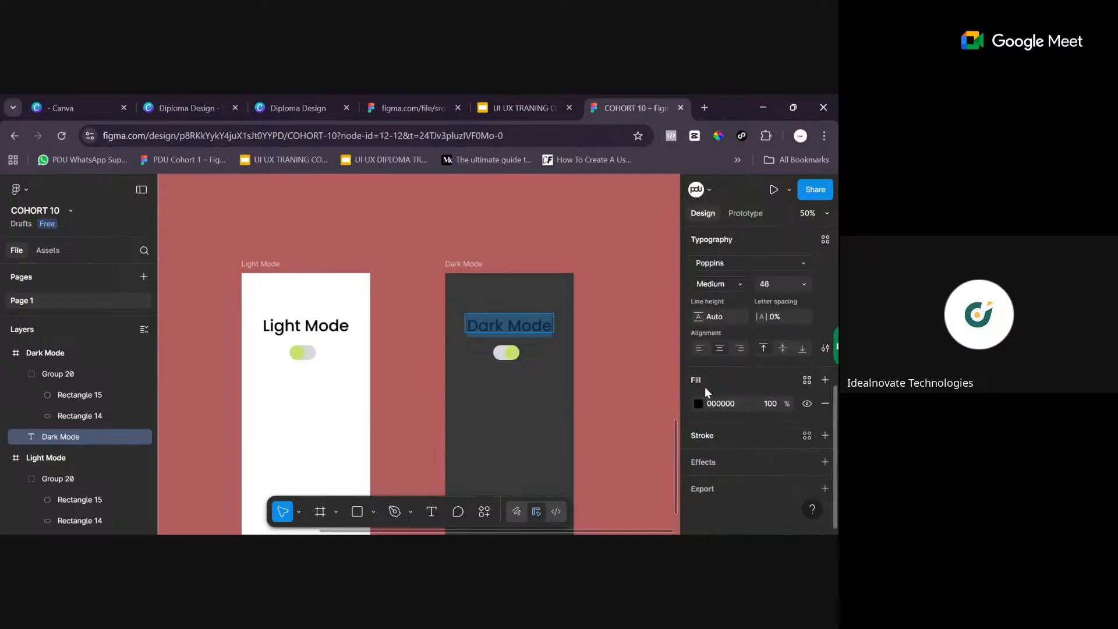
{"action": "left_click", "coordinate": [698, 403]}
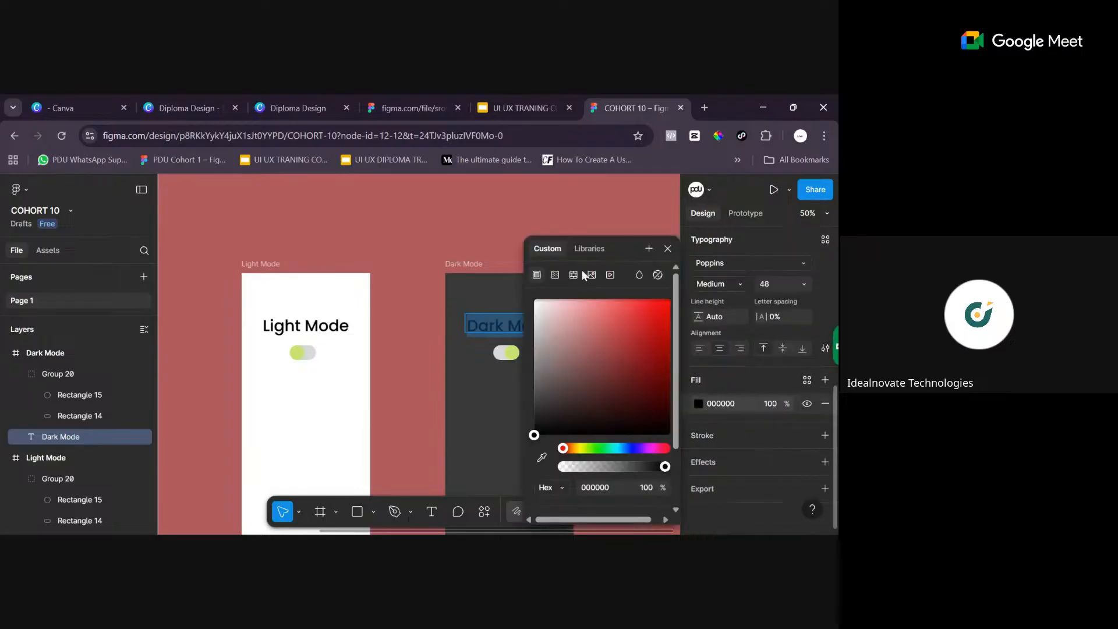
{"action": "left_click_drag", "start_coordinate": [545, 435], "coordinate": [508, 300]}
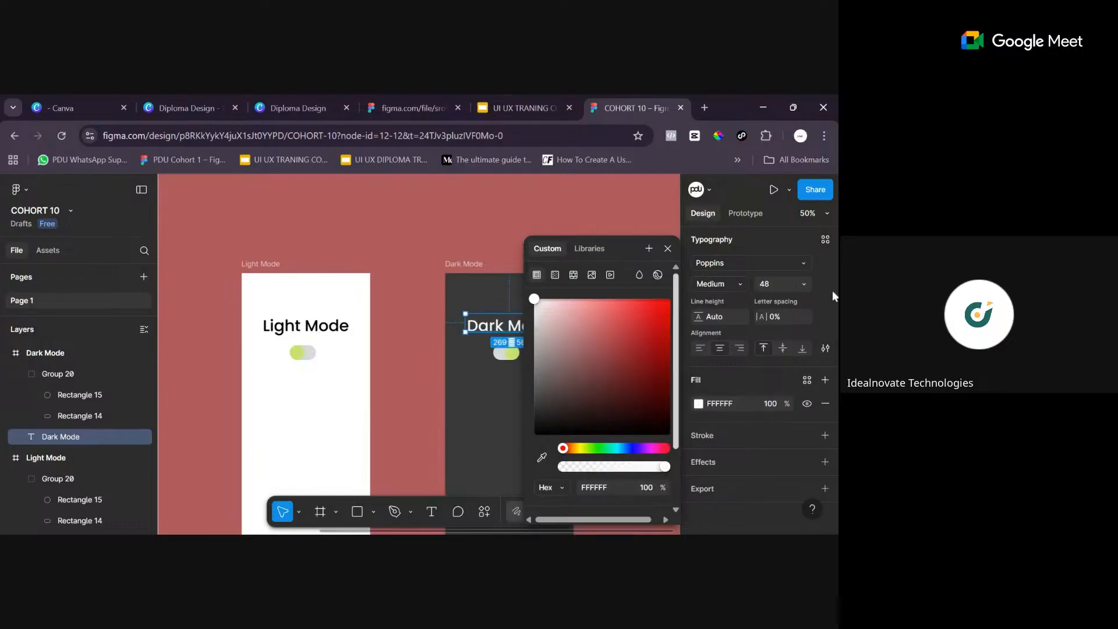
{"action": "left_click", "coordinate": [668, 250]}
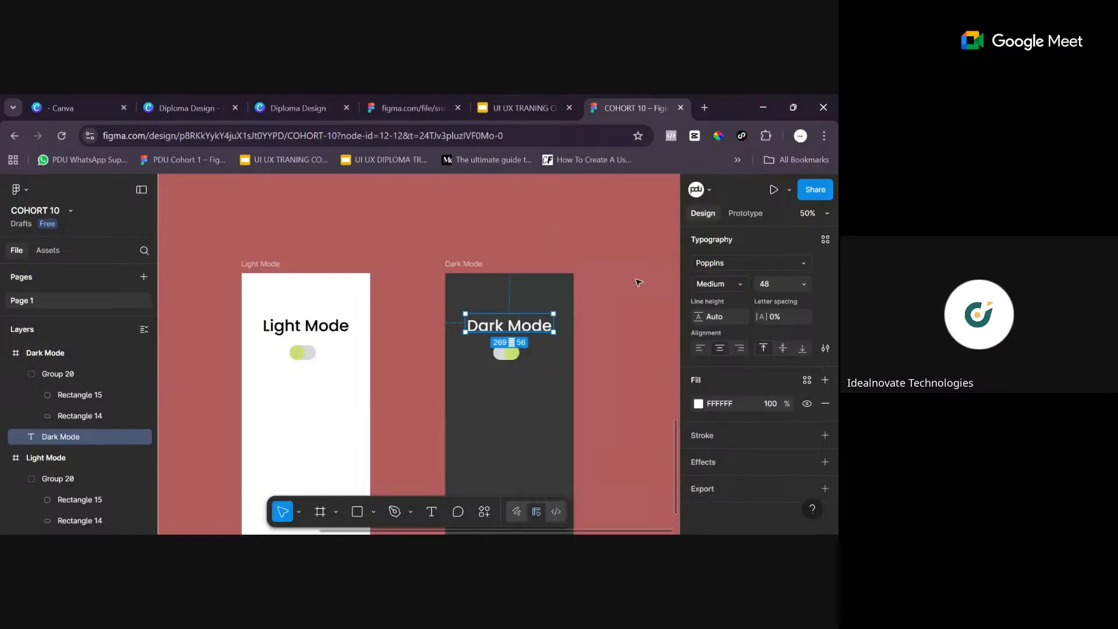
{"action": "left_click", "coordinate": [542, 392]}
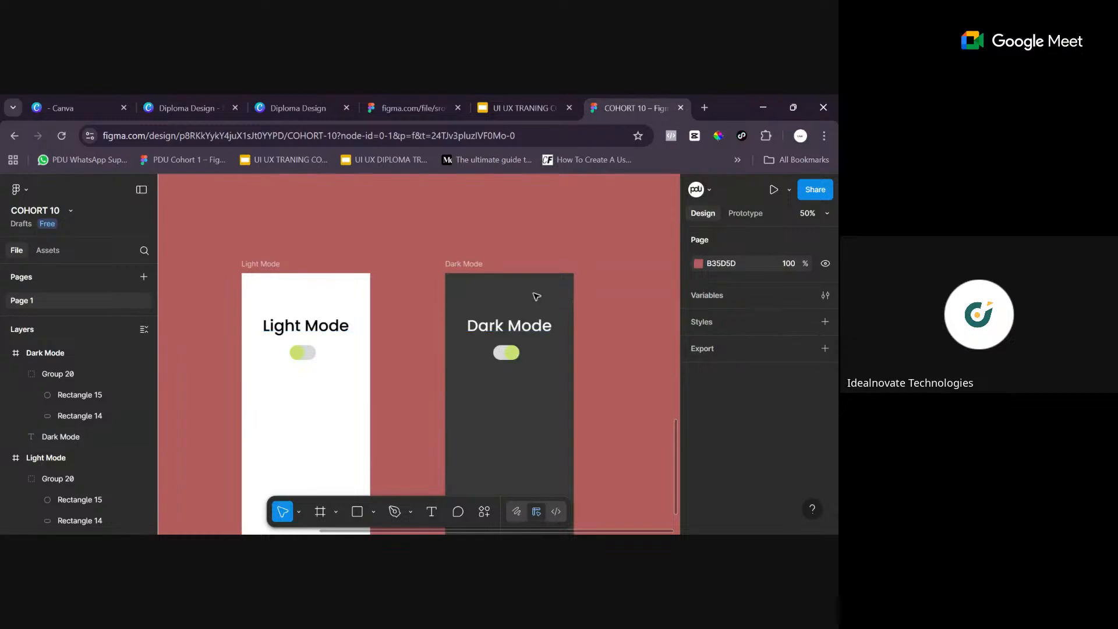
{"action": "scroll", "coordinate": [443, 379], "scroll_direction": "down", "scroll_amount": 3}
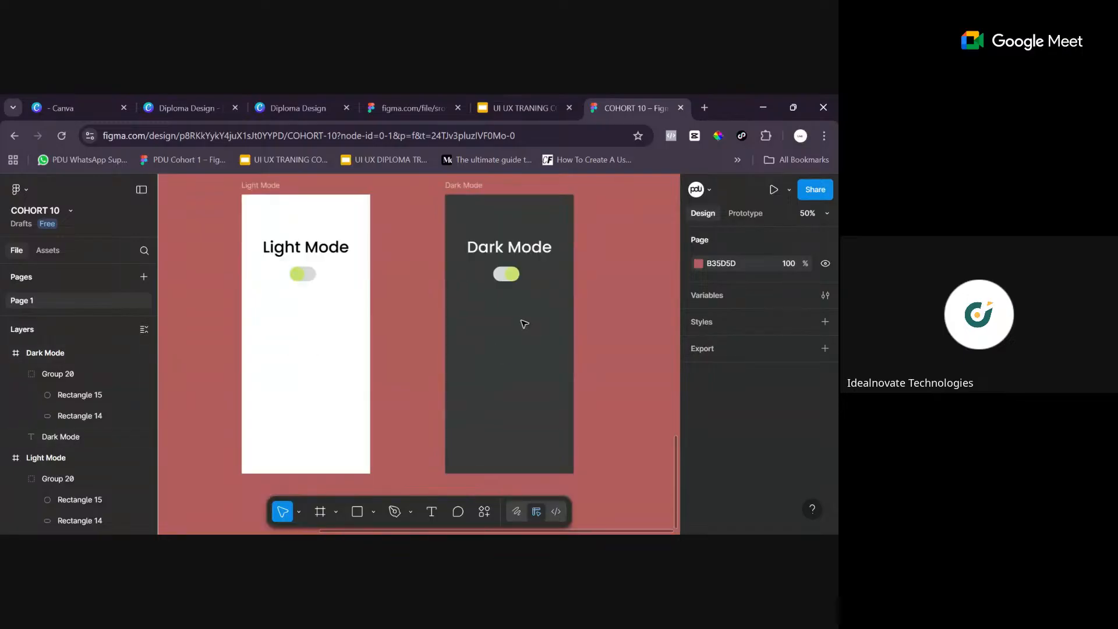
{"action": "left_click", "coordinate": [520, 267]}
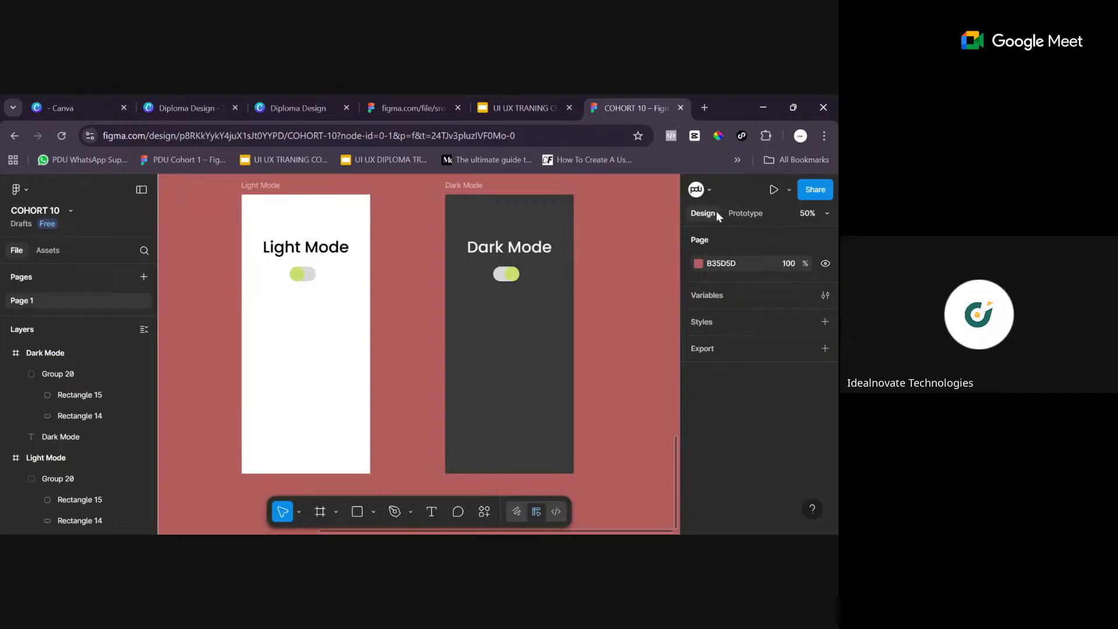
- Switch to prototype editing and select the Light Mode frame
{"action": "left_click", "coordinate": [750, 209]}
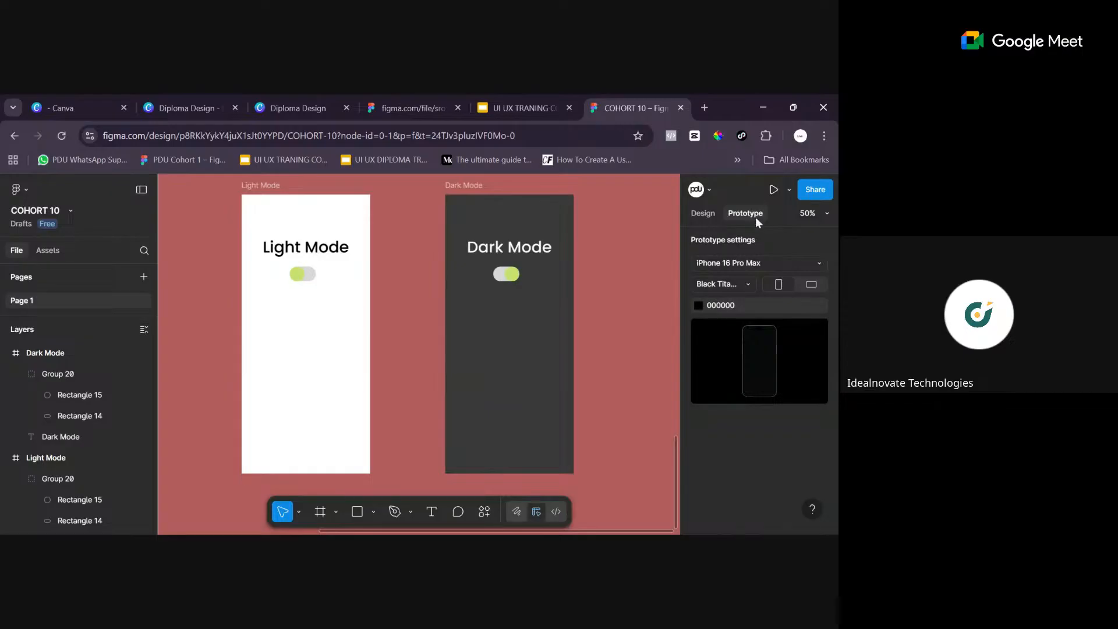
{"action": "left_click", "coordinate": [268, 186]}
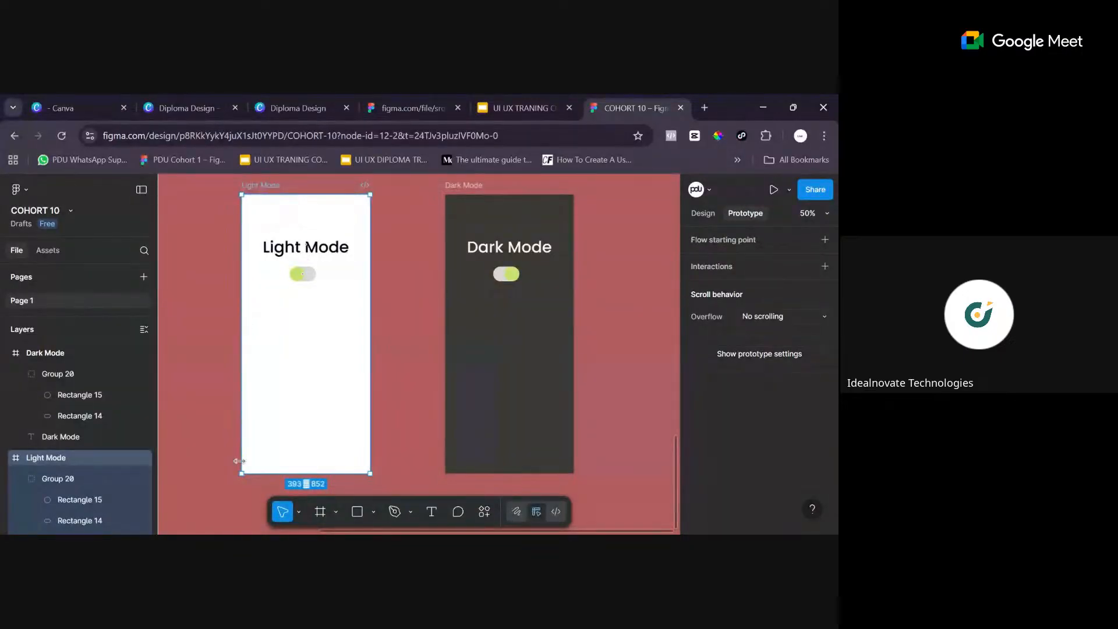
{"action": "left_click", "coordinate": [306, 276]}
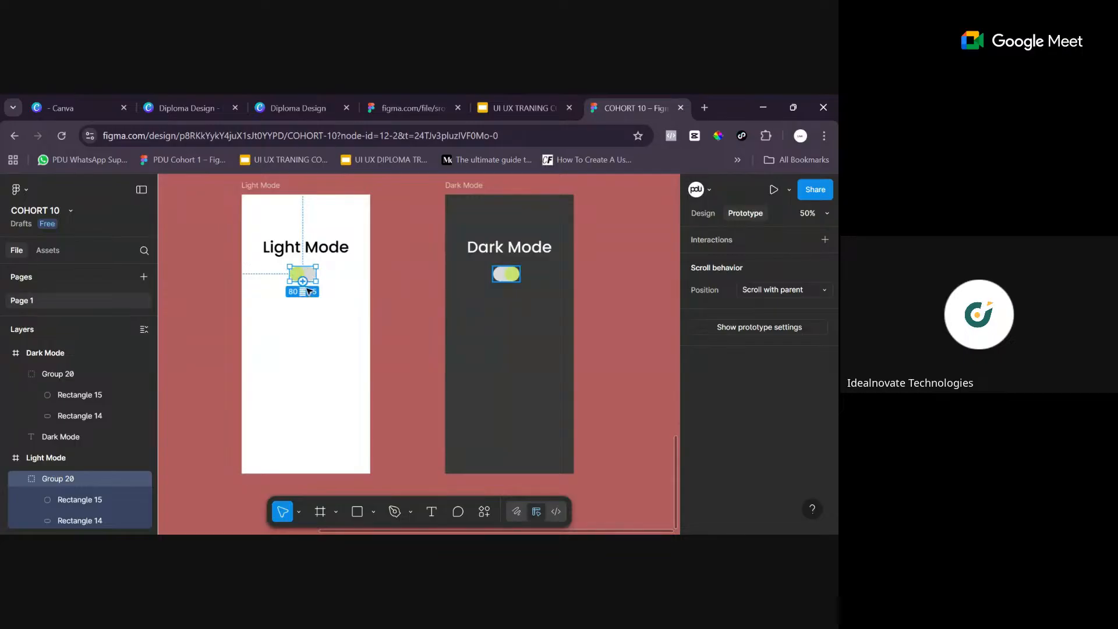
{"action": "key", "text": "shift+0"}
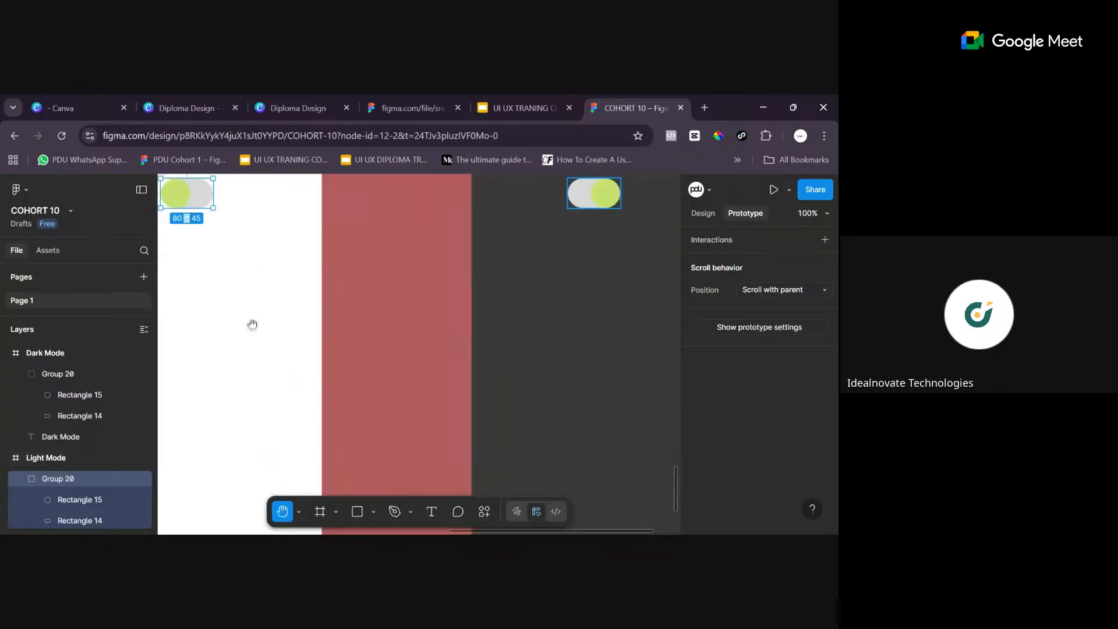
{"action": "left_click_drag", "start_coordinate": [252, 325], "coordinate": [452, 472]}
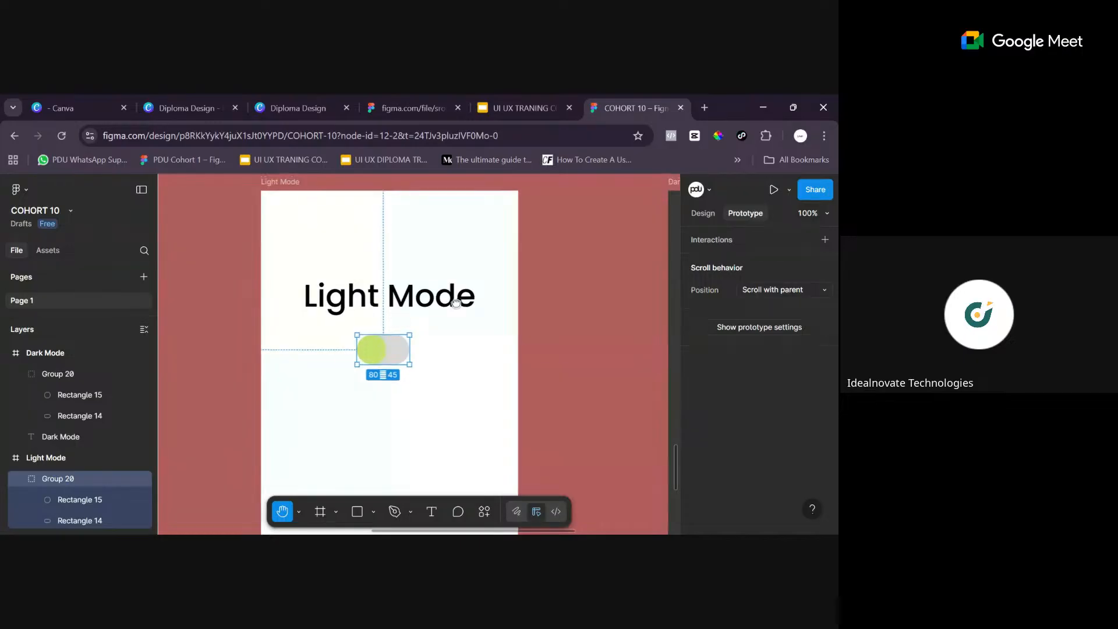
{"action": "key", "text": "v"}
{"action": "left_click", "coordinate": [287, 185]}
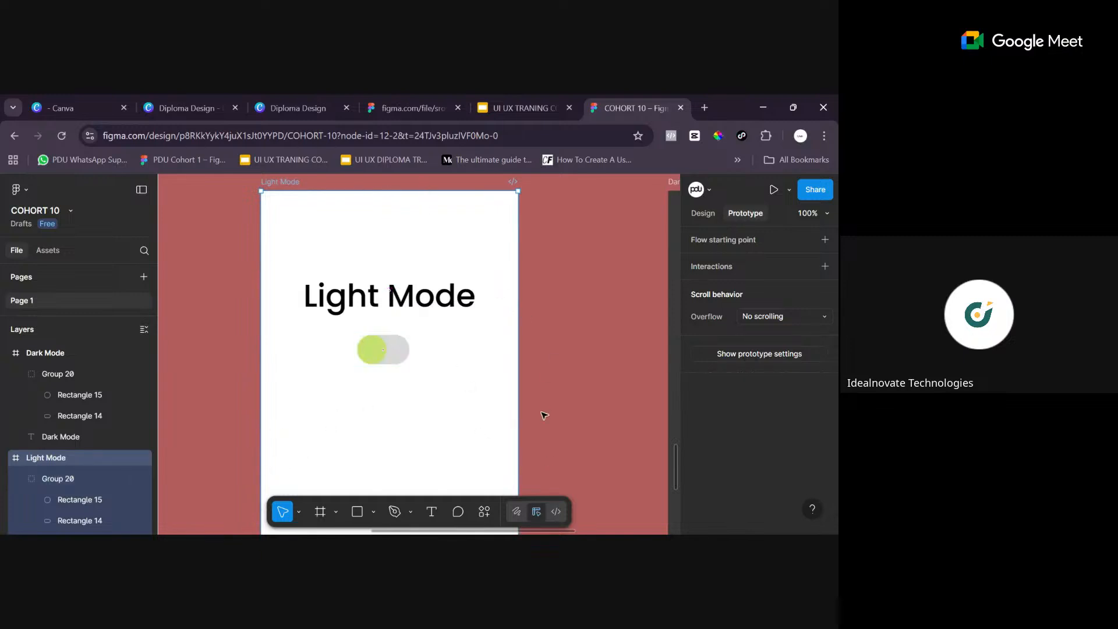
{"action": "scroll", "coordinate": [408, 390], "scroll_direction": "down", "scroll_amount": 1}
{"action": "scroll", "coordinate": [403, 387], "scroll_direction": "up", "scroll_amount": 1}
{"action": "scroll", "coordinate": [411, 389], "scroll_direction": "down", "scroll_amount": 1}
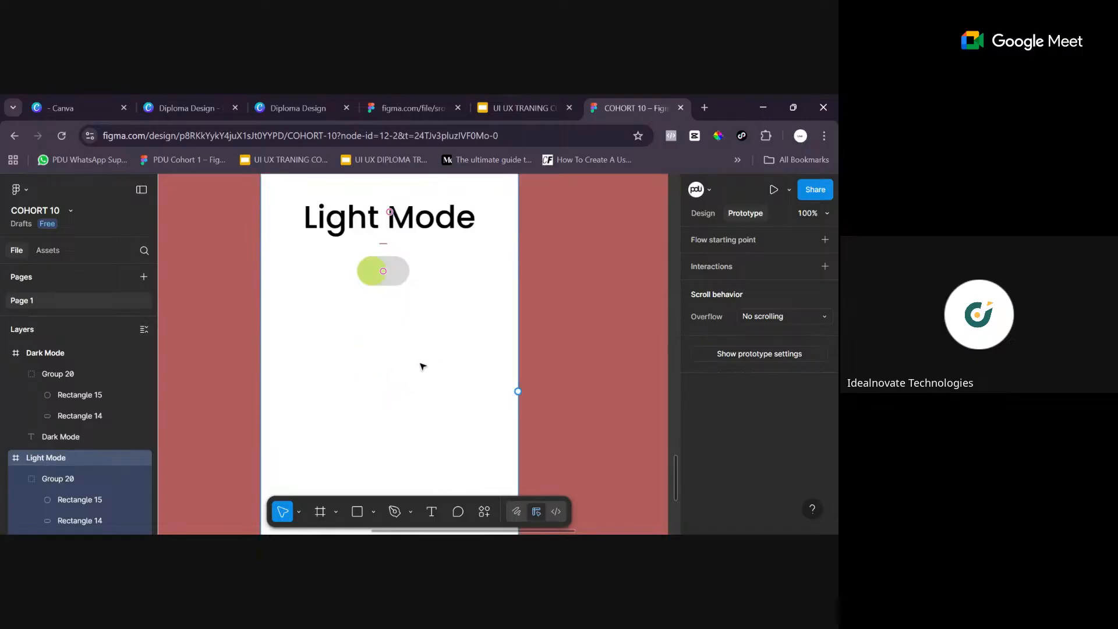
{"action": "scroll", "coordinate": [417, 367], "scroll_direction": "up", "scroll_amount": 2}
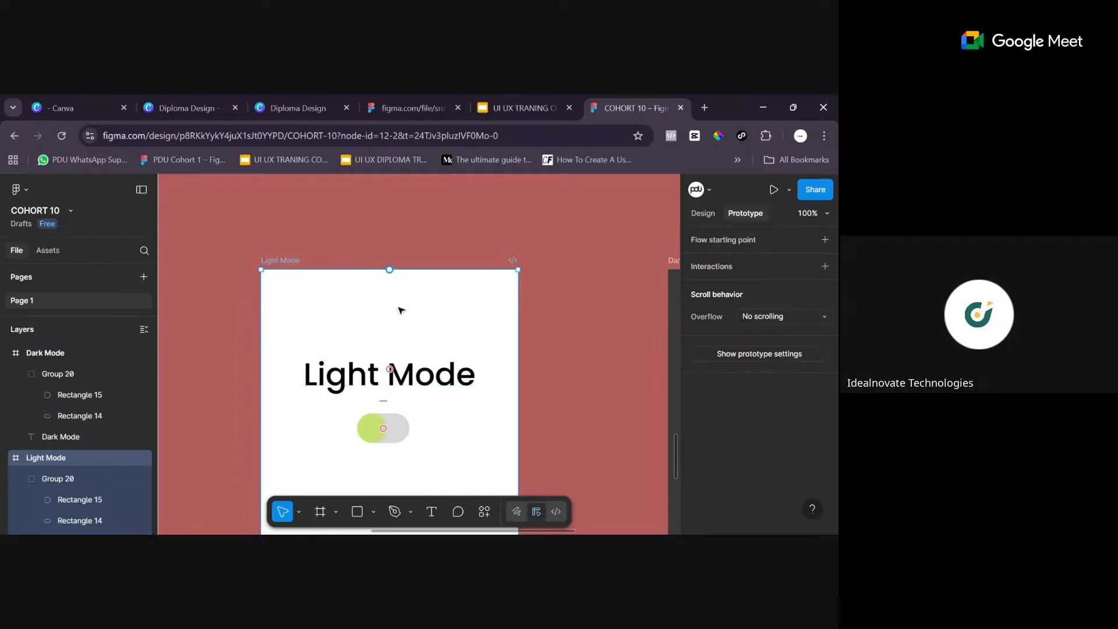
{"action": "scroll", "coordinate": [390, 361], "scroll_direction": "down", "scroll_amount": 3}
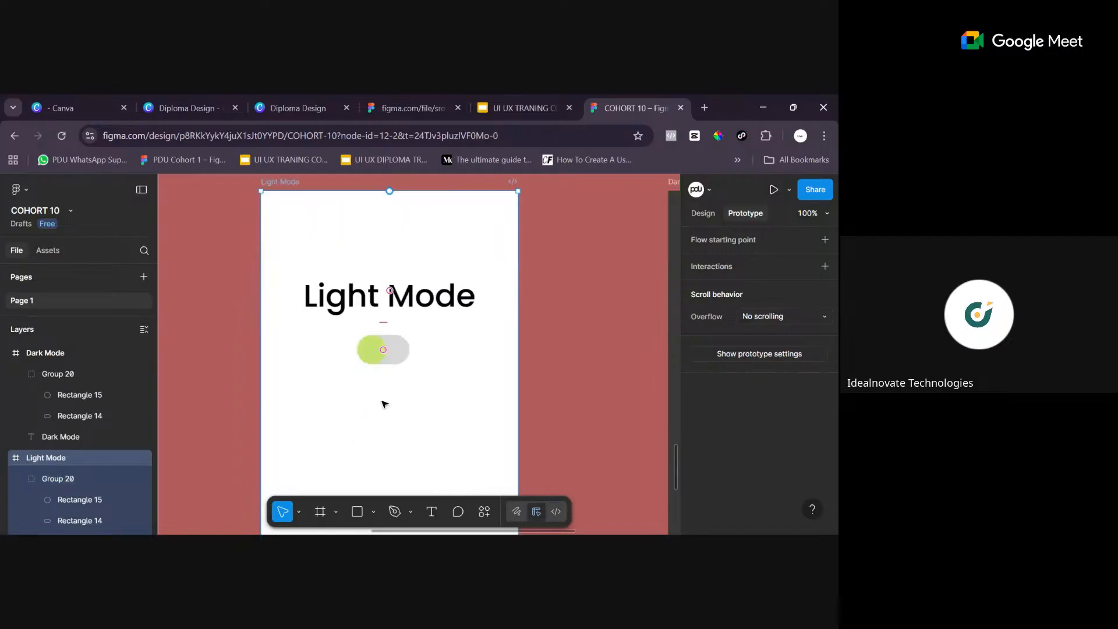
- Link the green knob of the Light Mode toggle to the Dark Mode frame, then close the interaction settings
{"action": "left_click", "coordinate": [370, 353]}
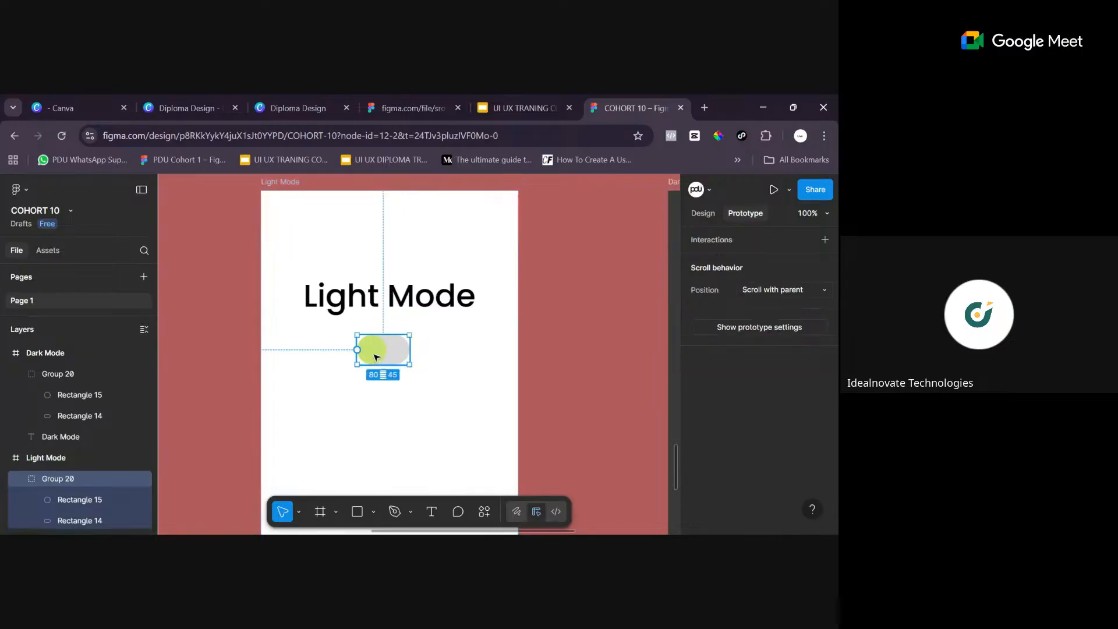
{"action": "double_click", "coordinate": [374, 354]}
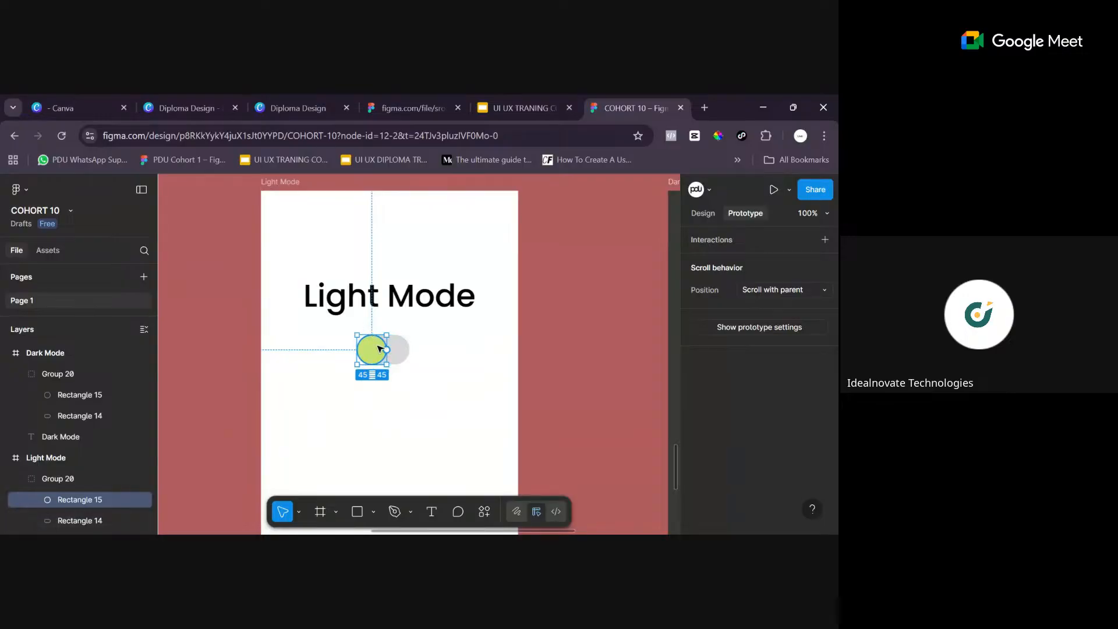
{"action": "key", "text": "ctrl+minus"}
{"action": "key", "text": "ctrl+minus"}
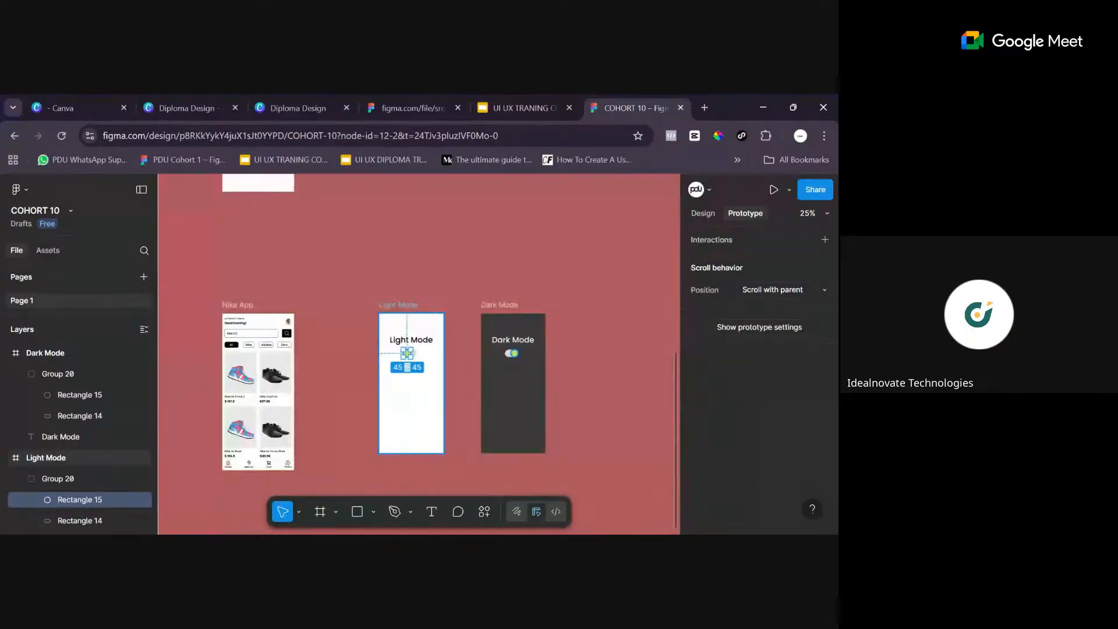
{"action": "key", "text": "ctrl+plus"}
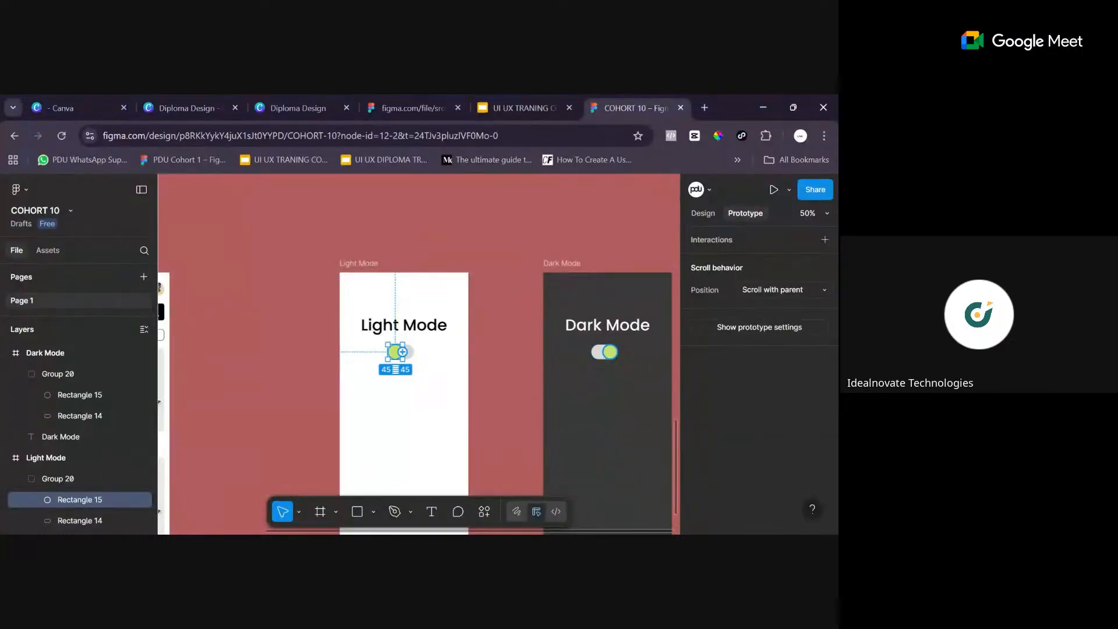
{"action": "mouse_move", "coordinate": [402, 352]}
{"action": "left_mouse_down"}
{"action": "mouse_move", "coordinate": [444, 395]}
{"action": "mouse_move", "coordinate": [505, 406]}
{"action": "mouse_move", "coordinate": [555, 400]}
{"action": "mouse_move", "coordinate": [602, 417]}
{"action": "mouse_move", "coordinate": [680, 481]}
{"action": "mouse_move", "coordinate": [400, 363]}
{"action": "mouse_move", "coordinate": [500, 401]}
{"action": "mouse_move", "coordinate": [599, 417]}
{"action": "mouse_move", "coordinate": [641, 394]}
{"action": "mouse_move", "coordinate": [639, 414]}
{"action": "mouse_move", "coordinate": [622, 421]}
{"action": "mouse_move", "coordinate": [429, 363]}
{"action": "mouse_move", "coordinate": [501, 430]}
{"action": "mouse_move", "coordinate": [395, 364]}
{"action": "left_mouse_up"}
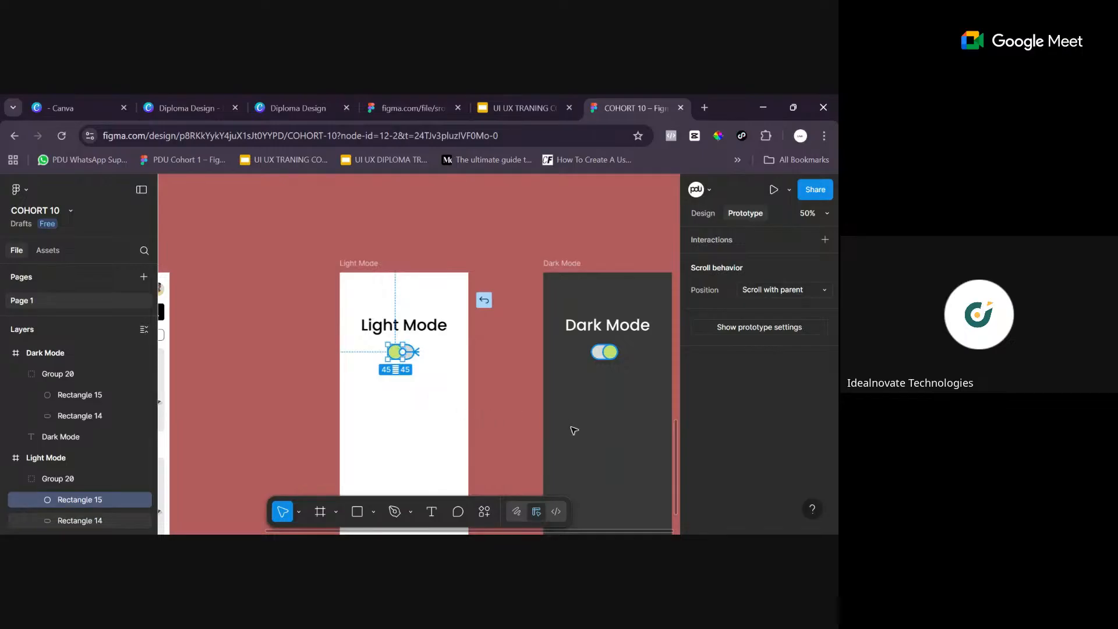
{"action": "left_click_drag", "start_coordinate": [670, 424], "coordinate": [611, 333]}
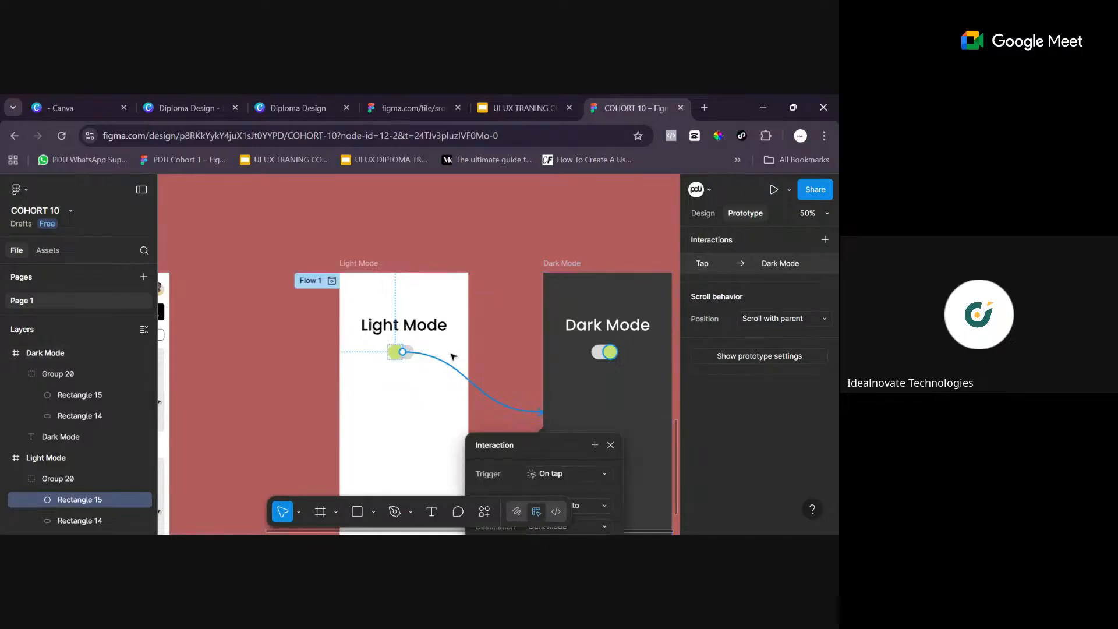
{"action": "left_click_drag", "start_coordinate": [552, 445], "coordinate": [299, 292]}
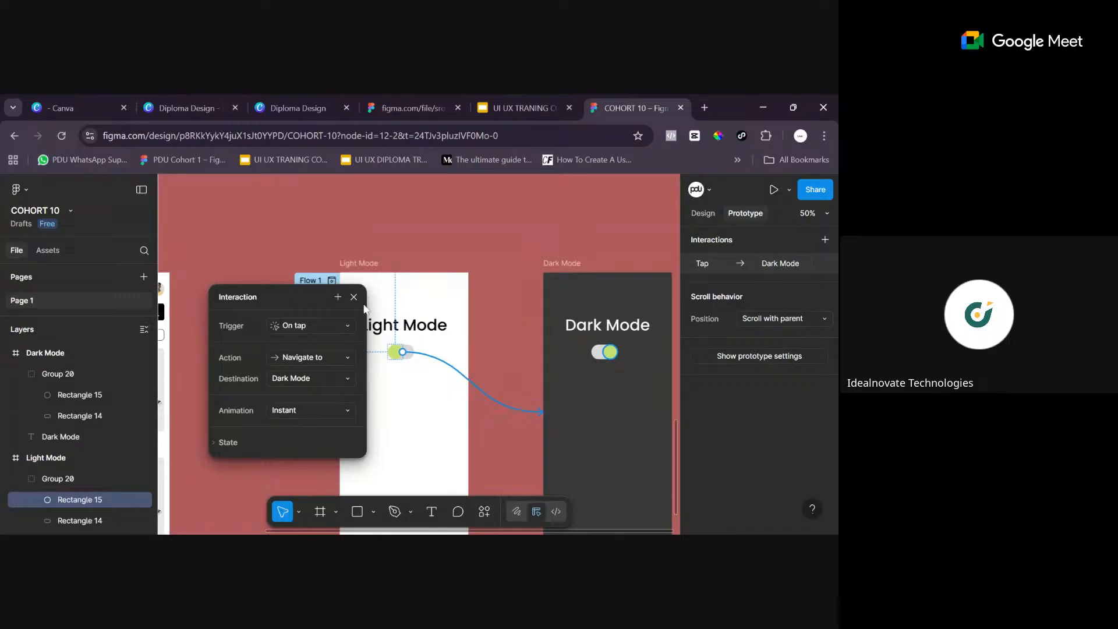
{"action": "left_click", "coordinate": [493, 393]}
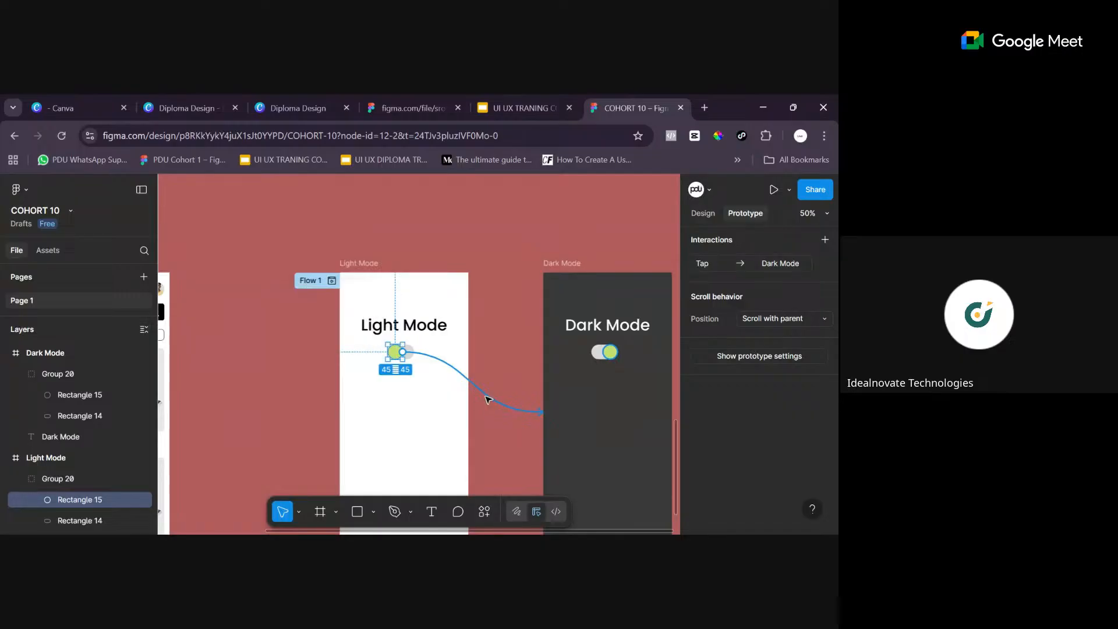
- Delete the prototype connection between the Light Mode toggle's green knob and the Dark Mode frame
{"action": "left_click", "coordinate": [485, 395]}
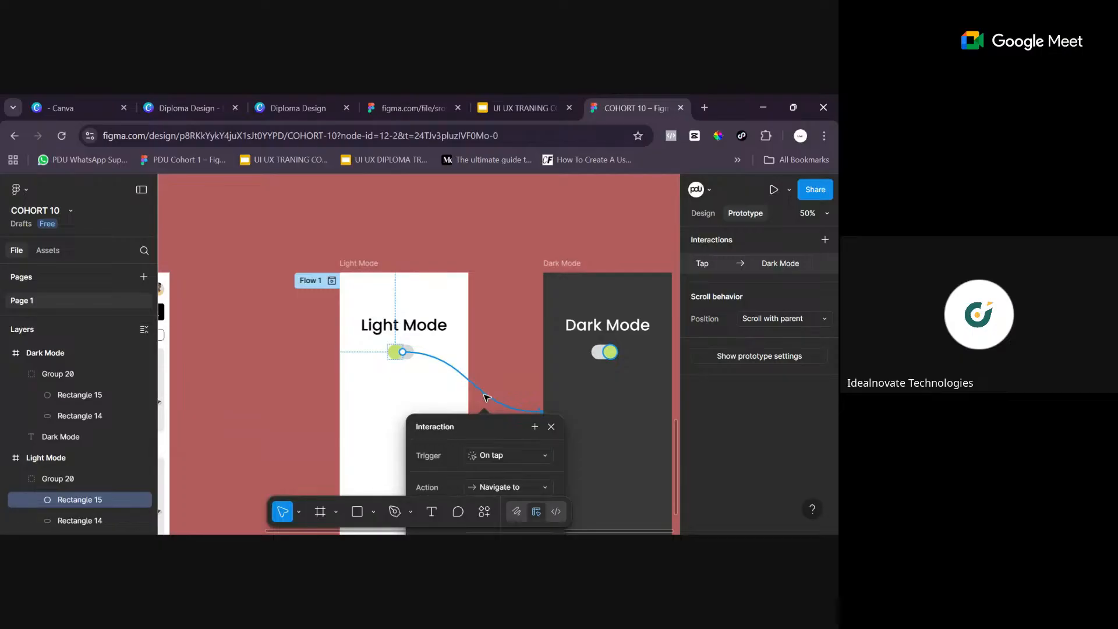
{"action": "key", "text": "Delete"}
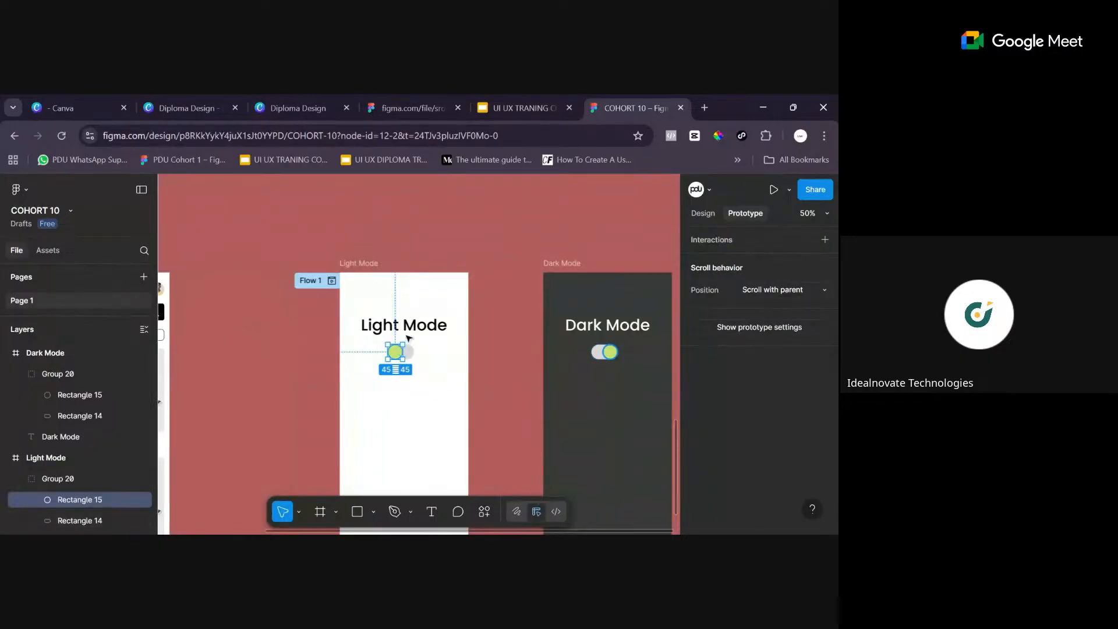
- Create a prototype connection from the green knob inside the Light Mode toggle to the Dark Mode frame
{"action": "key", "text": "shift+0"}
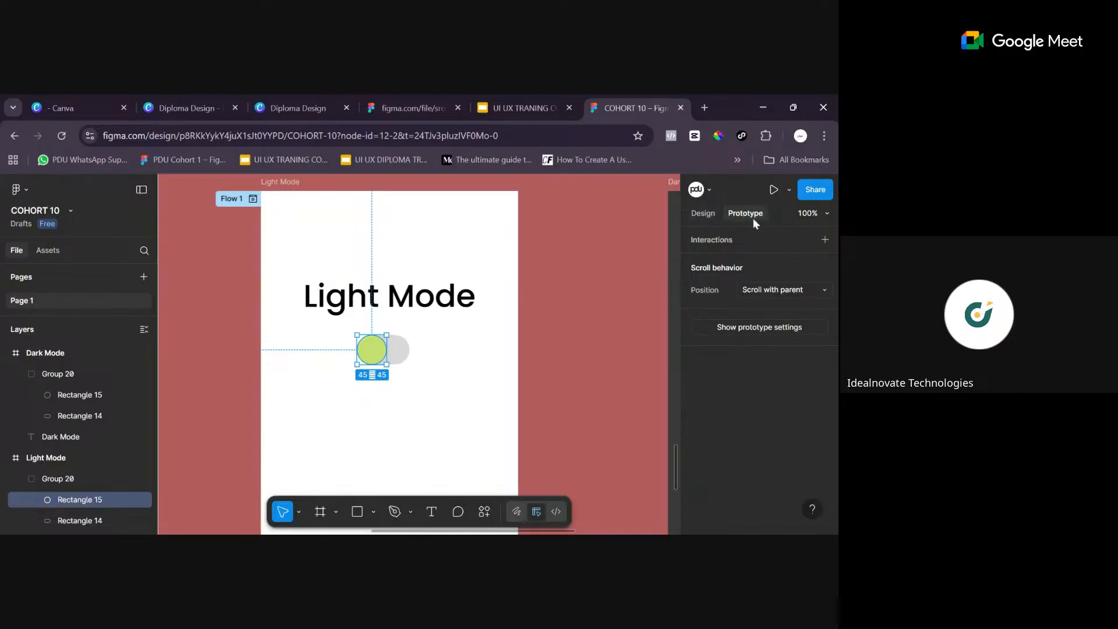
{"action": "left_click", "coordinate": [286, 177]}
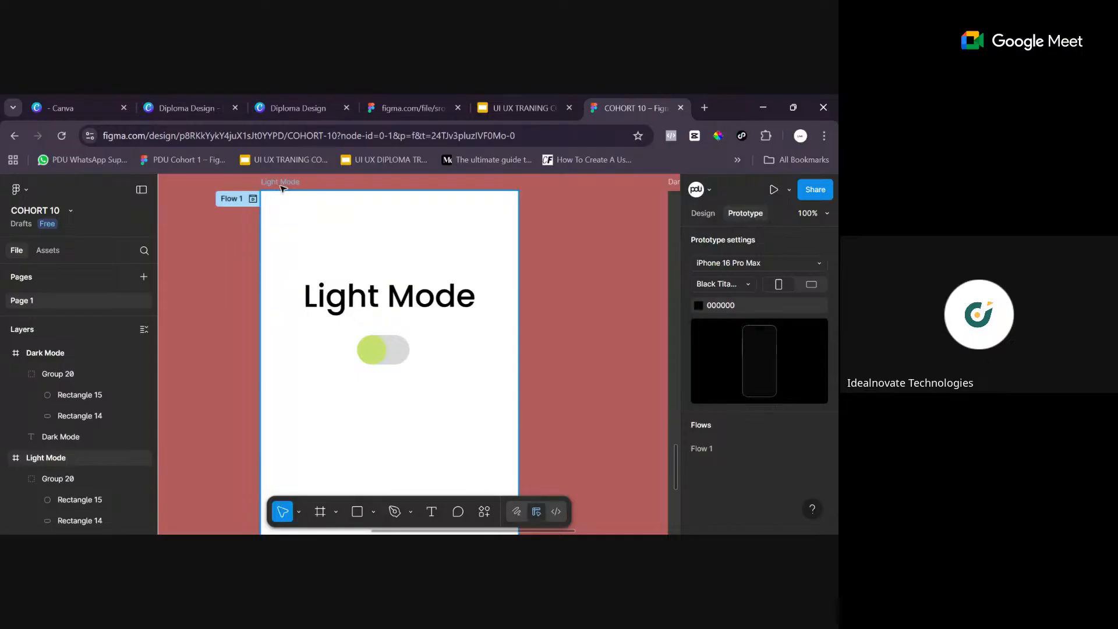
{"action": "left_click", "coordinate": [281, 184]}
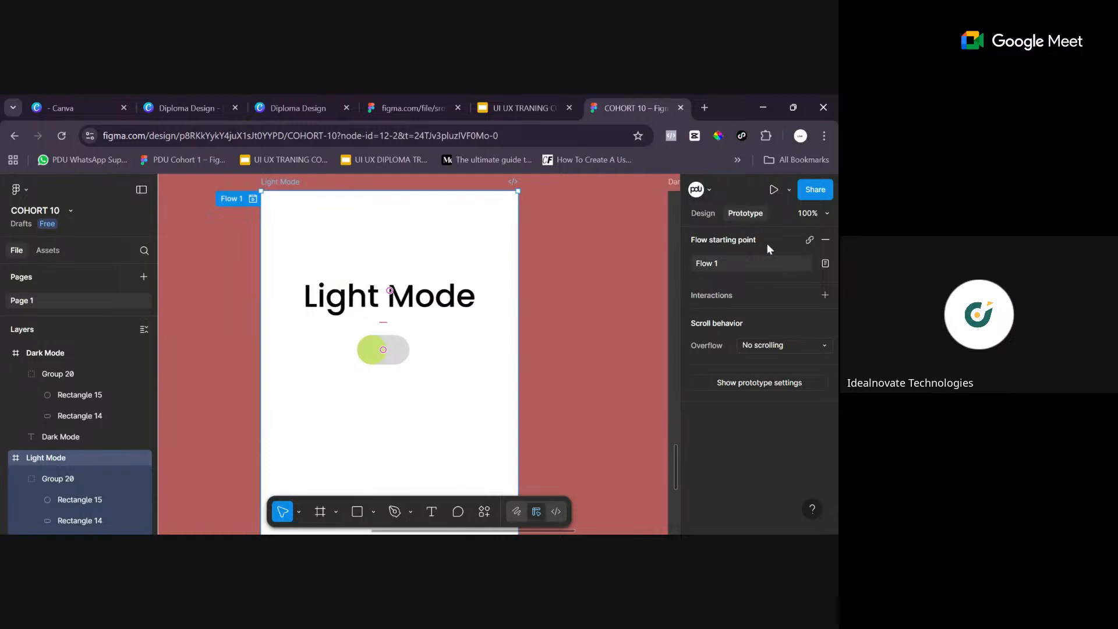
{"action": "left_click", "coordinate": [381, 350]}
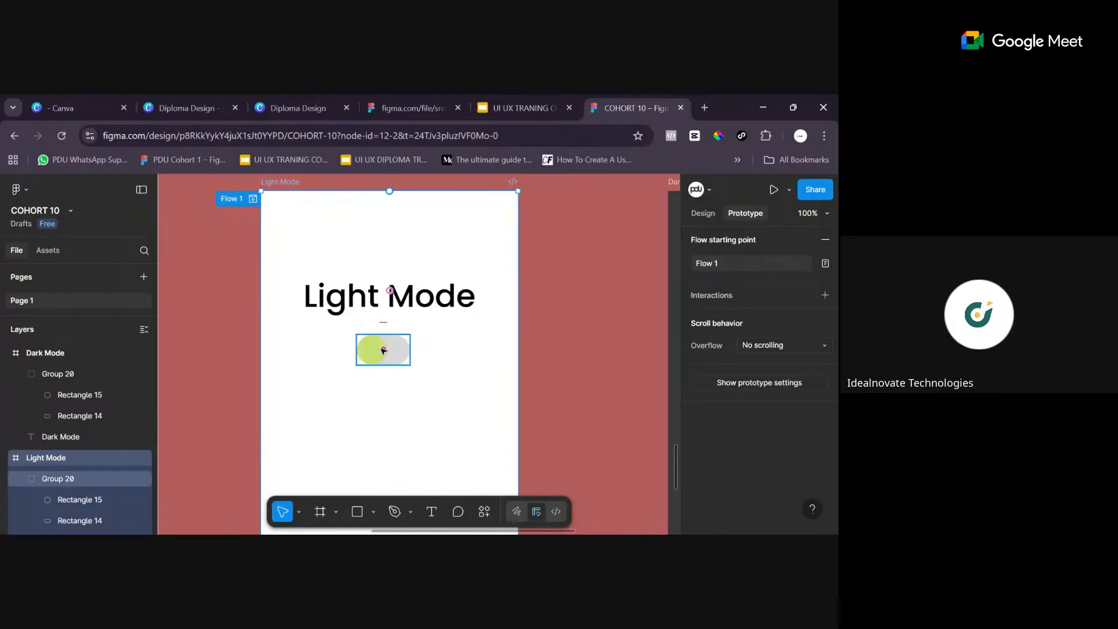
{"action": "double_click", "coordinate": [379, 351]}
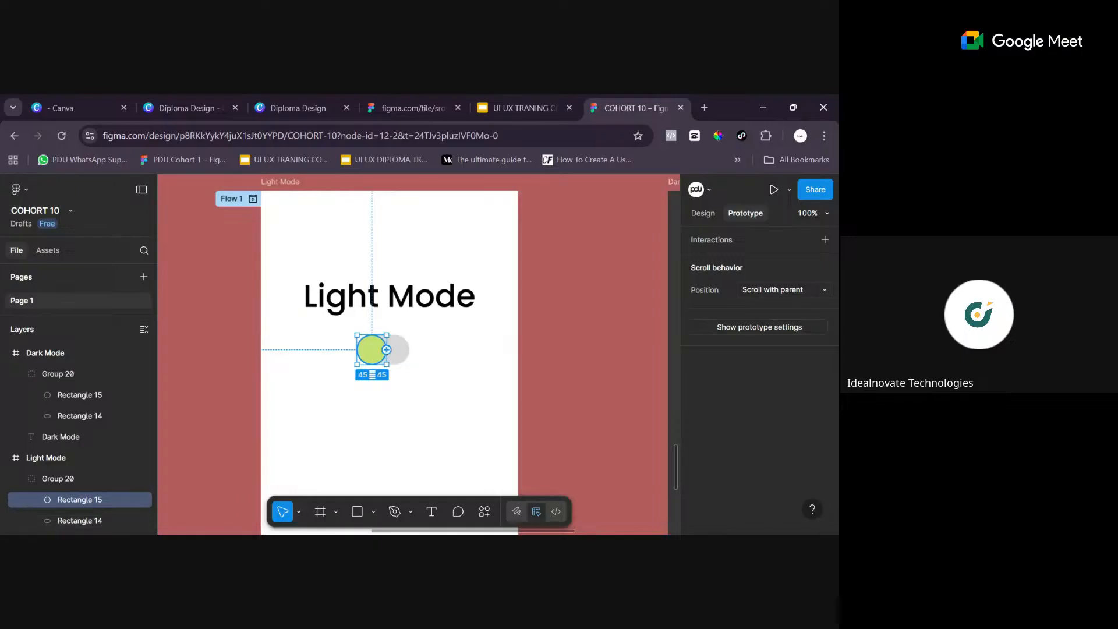
{"action": "left_click_drag", "start_coordinate": [386, 350], "coordinate": [645, 469]}
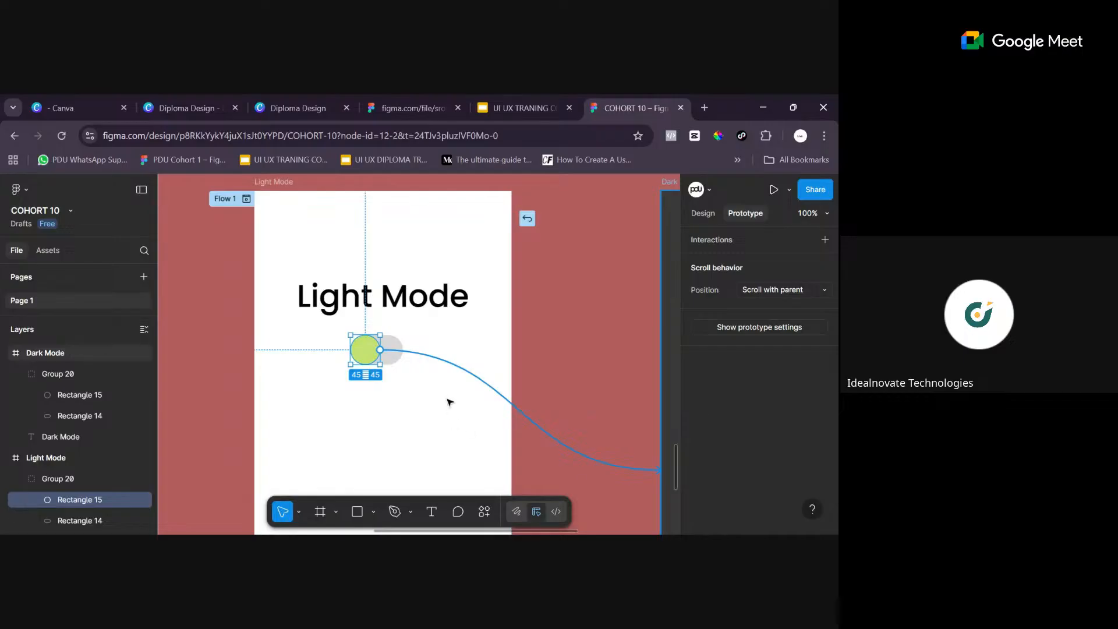
{"action": "left_click_drag", "start_coordinate": [448, 399], "coordinate": [667, 469]}
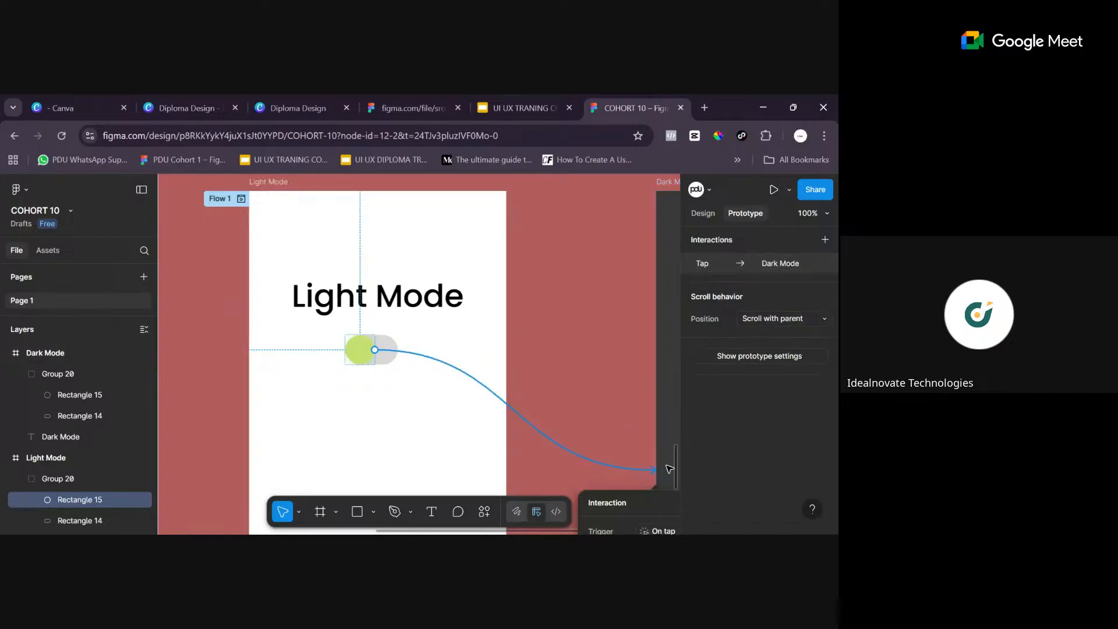
- Move the interaction settings clear of the connection and examine the trigger, action, destination and animation
{"action": "key", "text": "minus"}
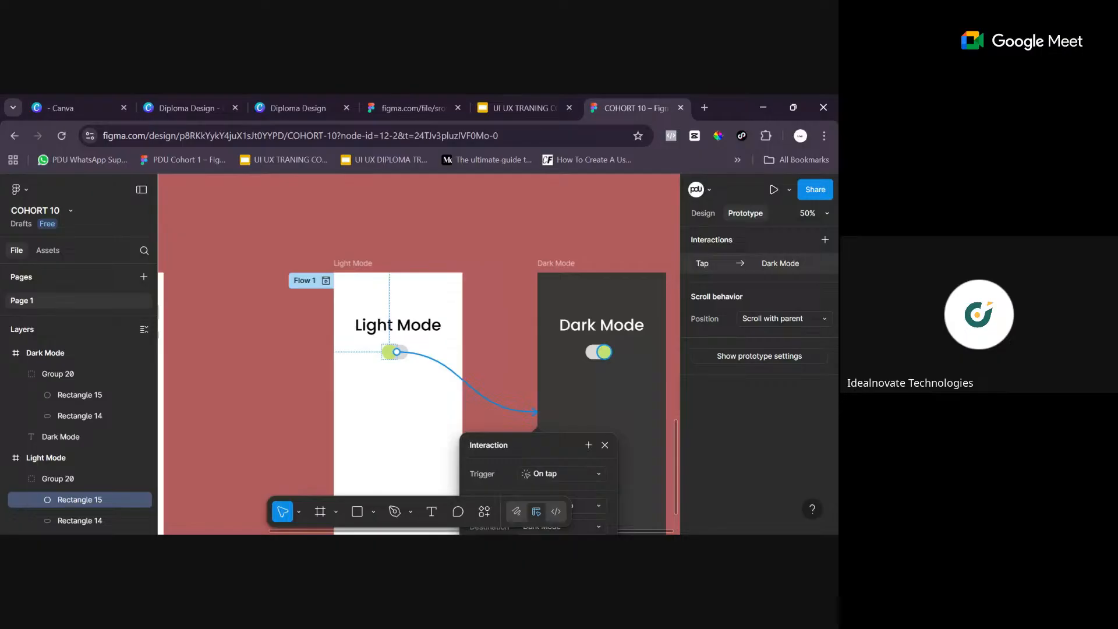
{"action": "key", "text": "minus"}
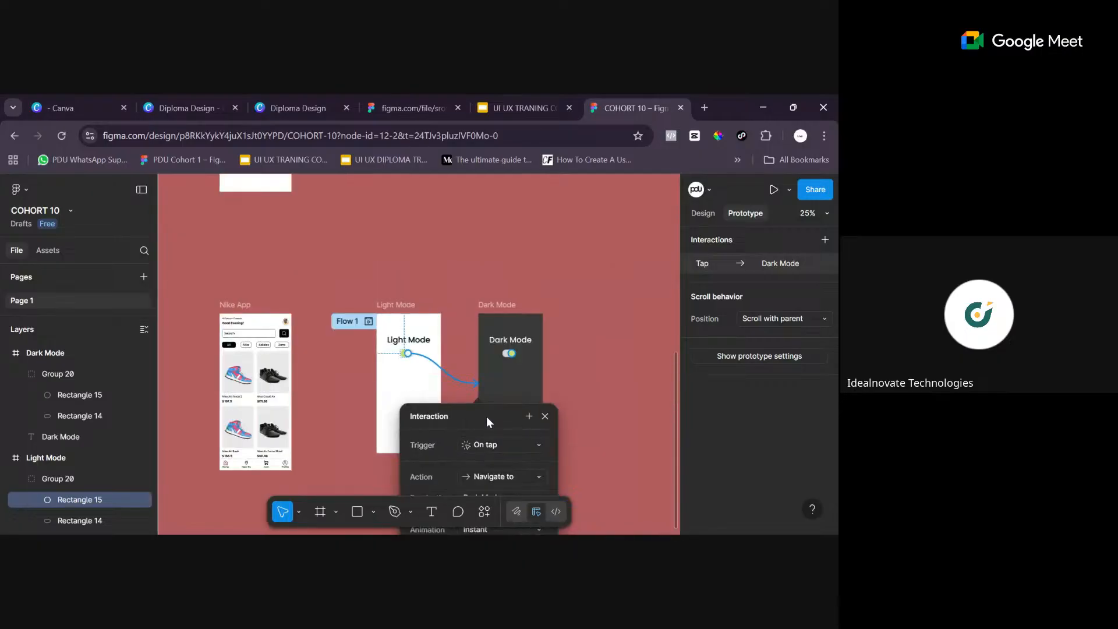
{"action": "left_click_drag", "start_coordinate": [487, 417], "coordinate": [661, 313]}
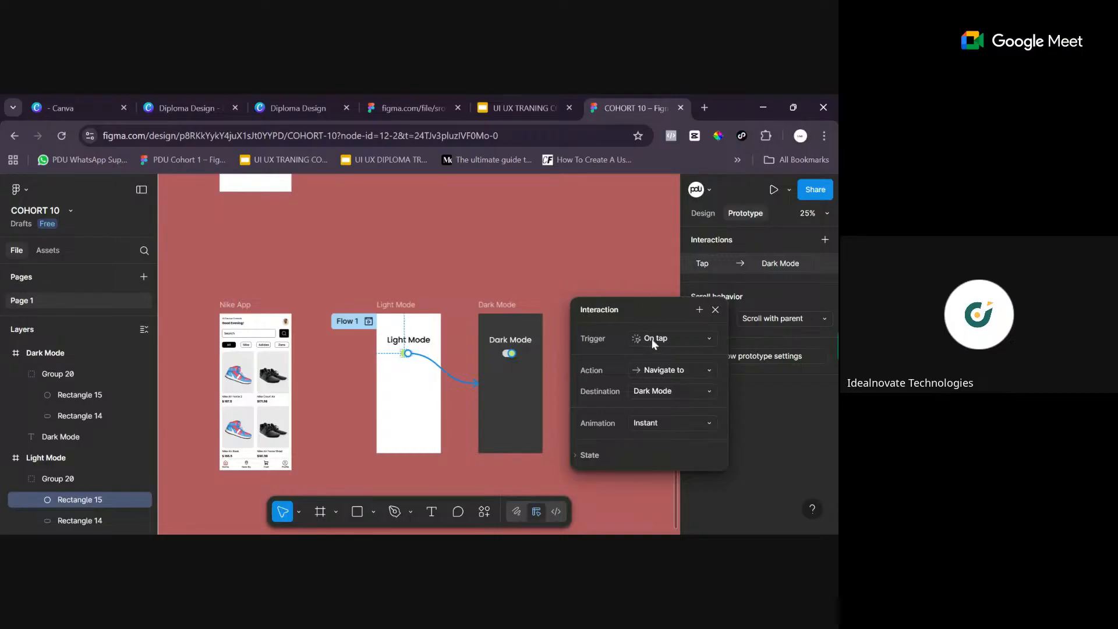
{"action": "left_click_drag", "start_coordinate": [648, 312], "coordinate": [624, 298]}
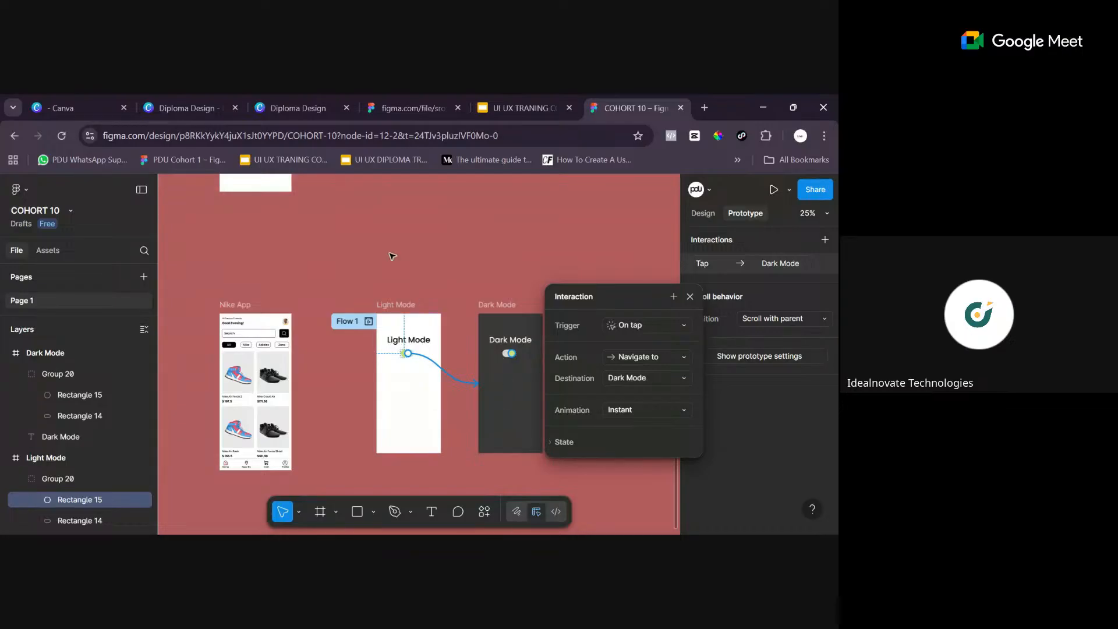
- Set the trigger of the connection from the Light Mode toggle's green knob to the Dark Mode frame to On drag
{"action": "left_click", "coordinate": [401, 303]}
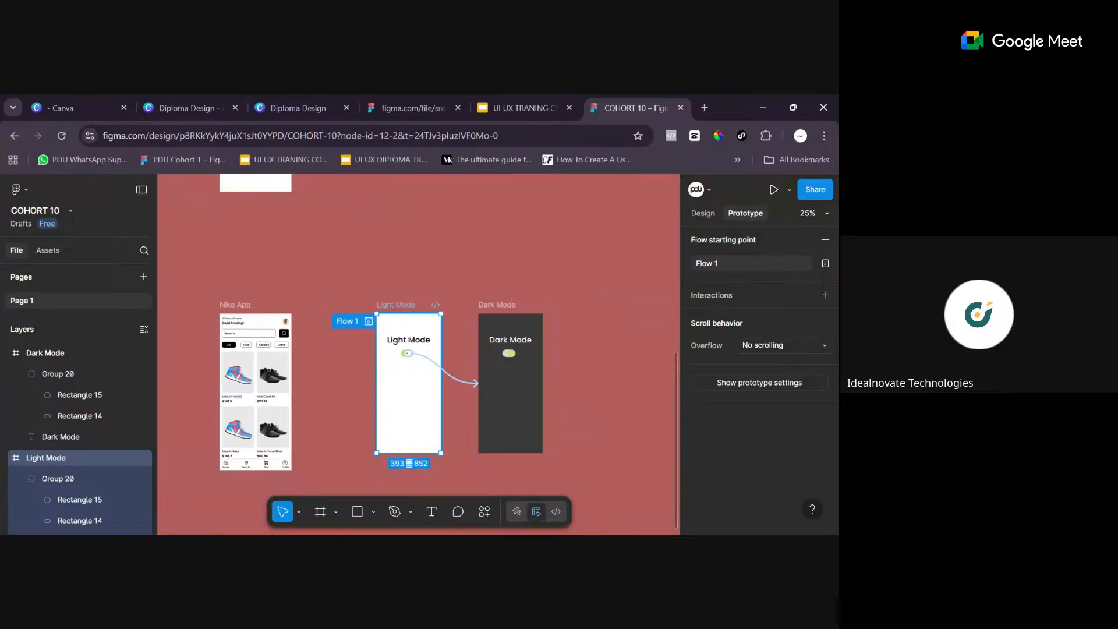
{"action": "scroll", "coordinate": [418, 354], "scroll_direction": "up", "scroll_amount": 5}
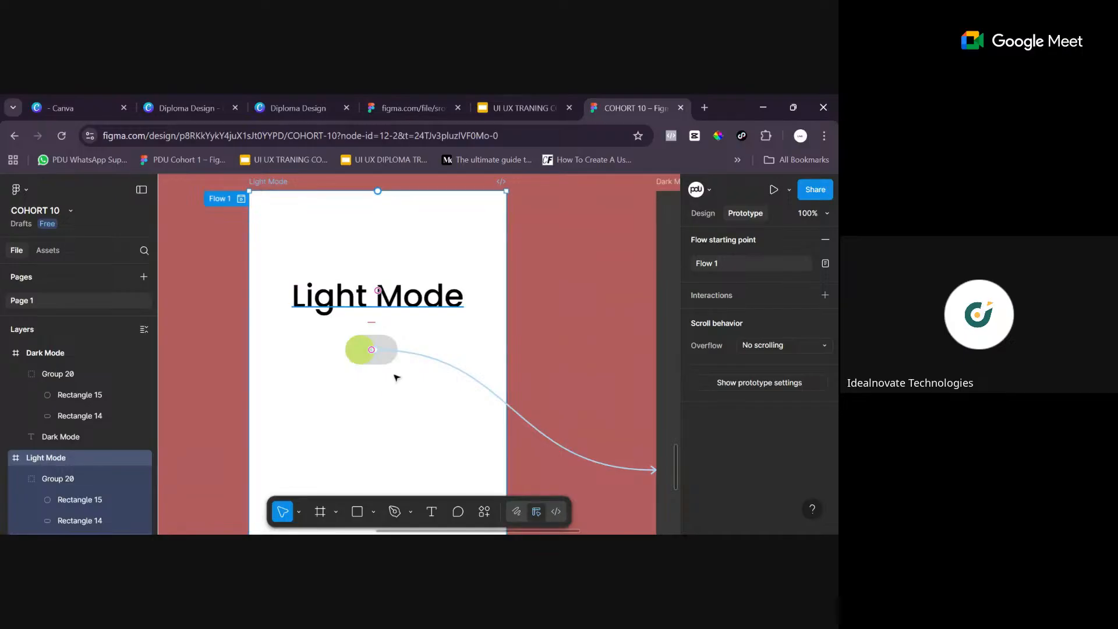
{"action": "left_click", "coordinate": [373, 360]}
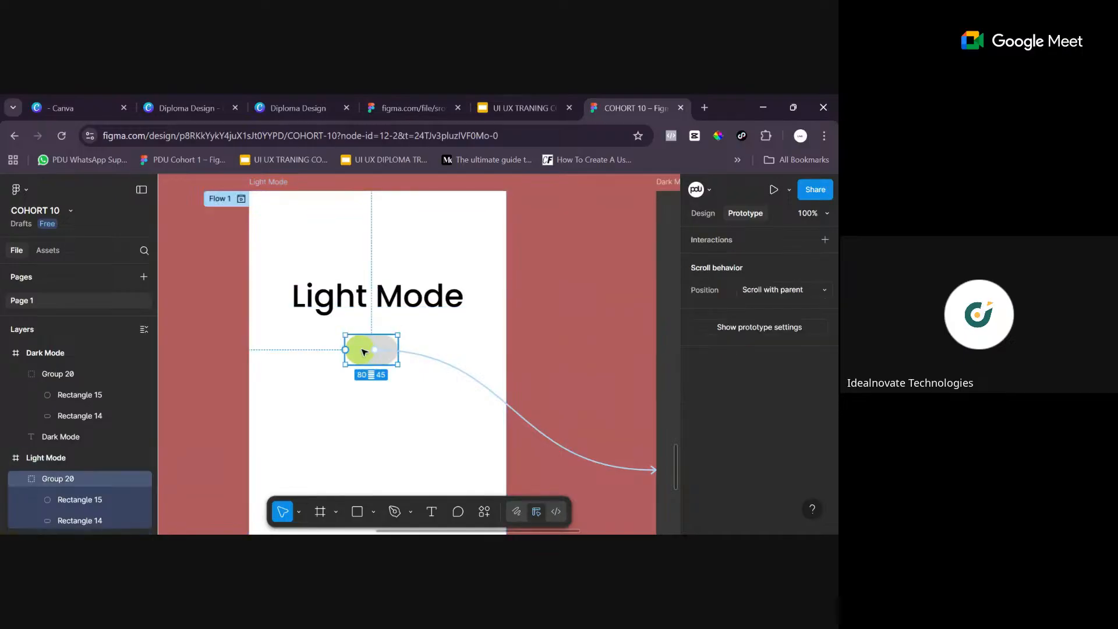
{"action": "double_click", "coordinate": [362, 353]}
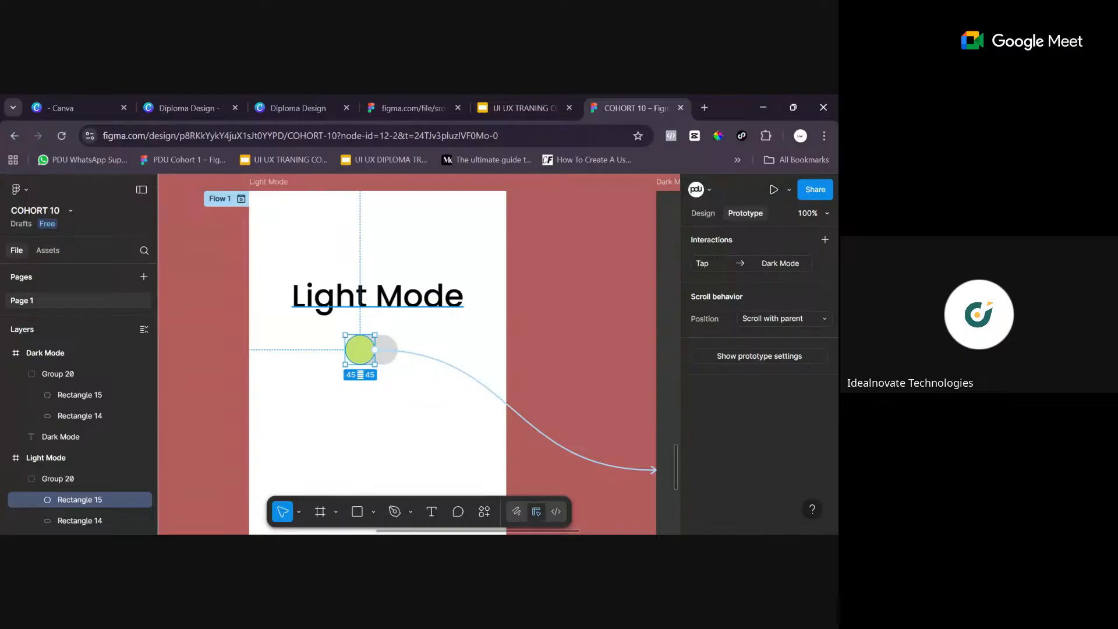
{"action": "key", "text": "ctrl+minus"}
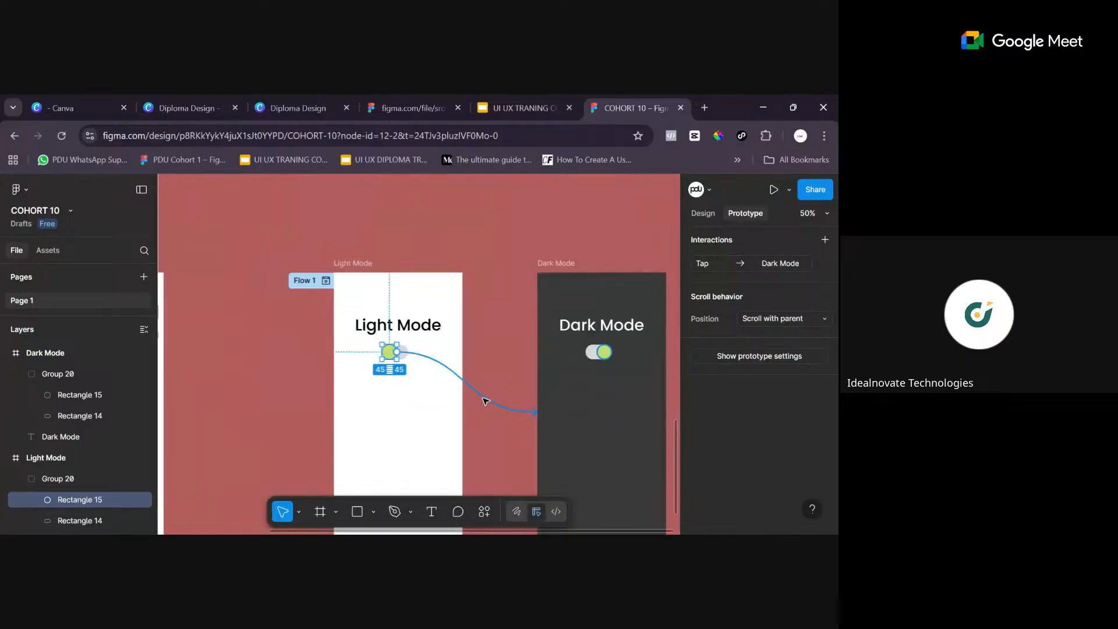
{"action": "left_click", "coordinate": [582, 407]}
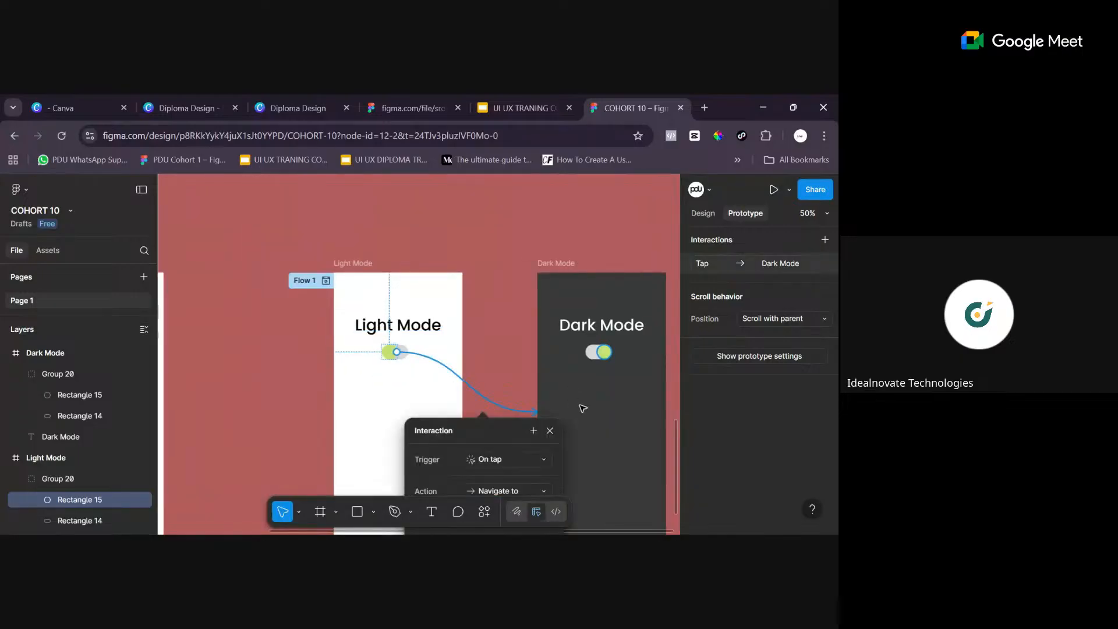
{"action": "key", "text": "ctrl+minus"}
{"action": "key", "text": "ctrl+minus"}
{"action": "left_click_drag", "start_coordinate": [447, 403], "coordinate": [578, 279]}
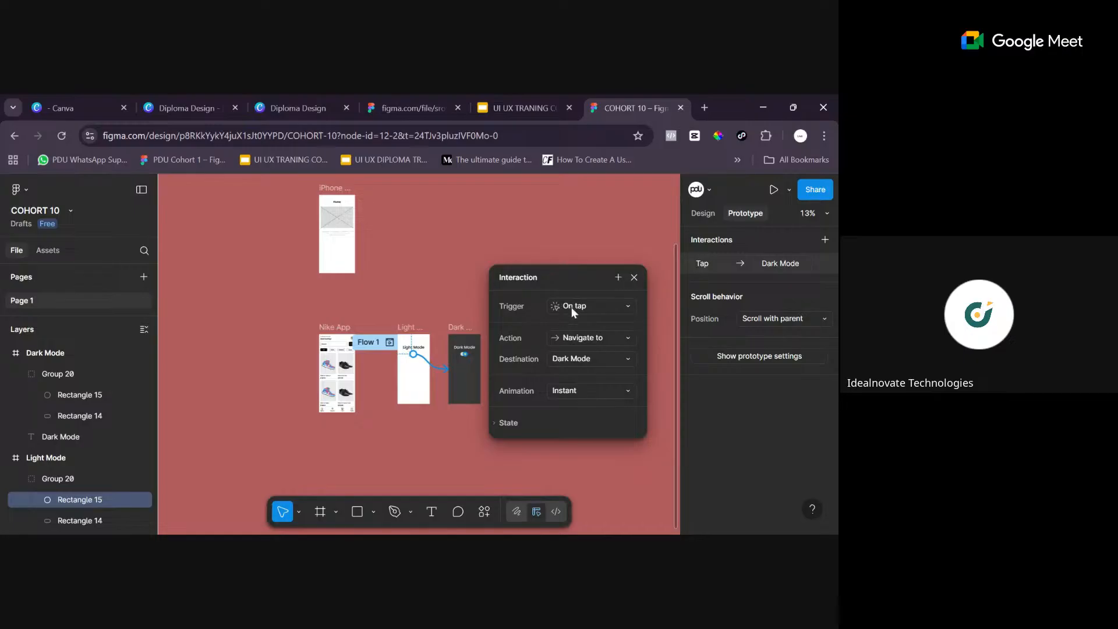
{"action": "key", "text": "ctrl+equal"}
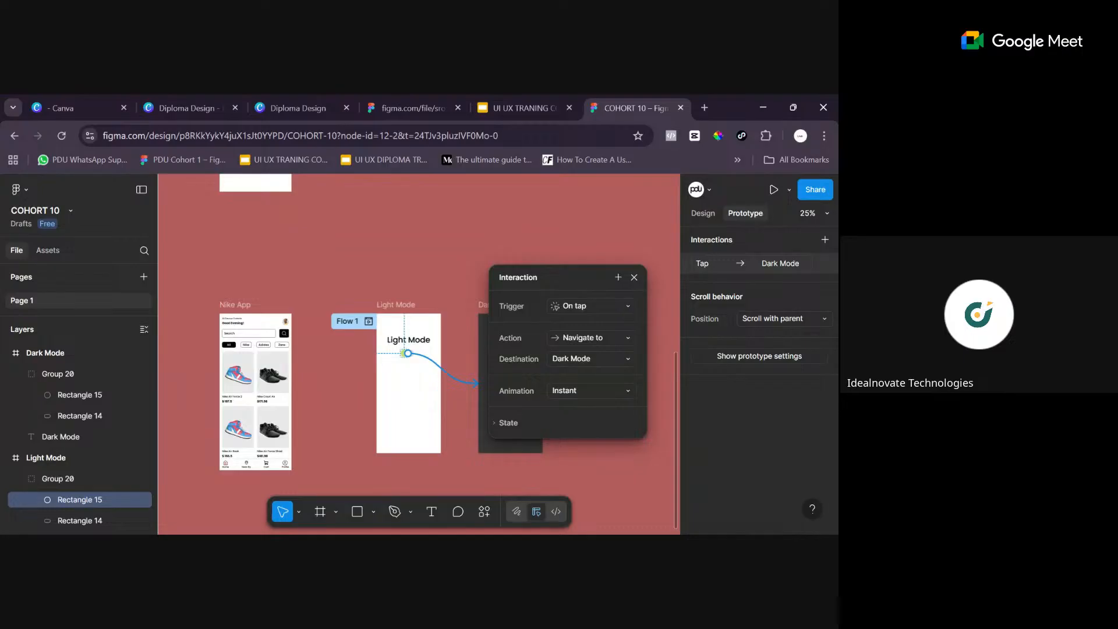
{"action": "left_click", "coordinate": [626, 311]}
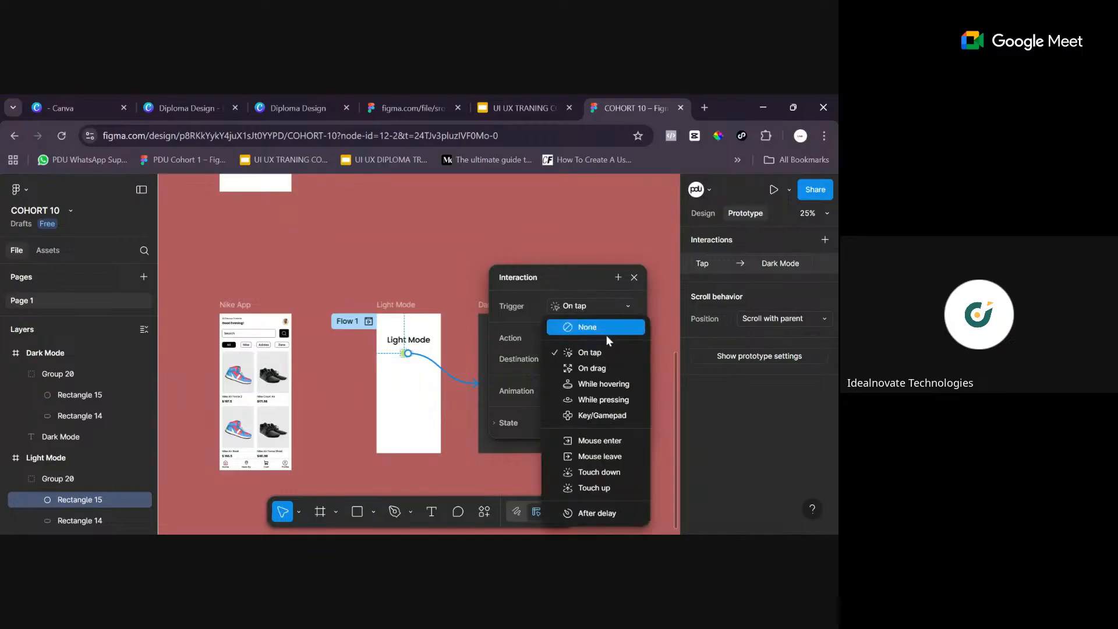
{"action": "left_click", "coordinate": [599, 367]}
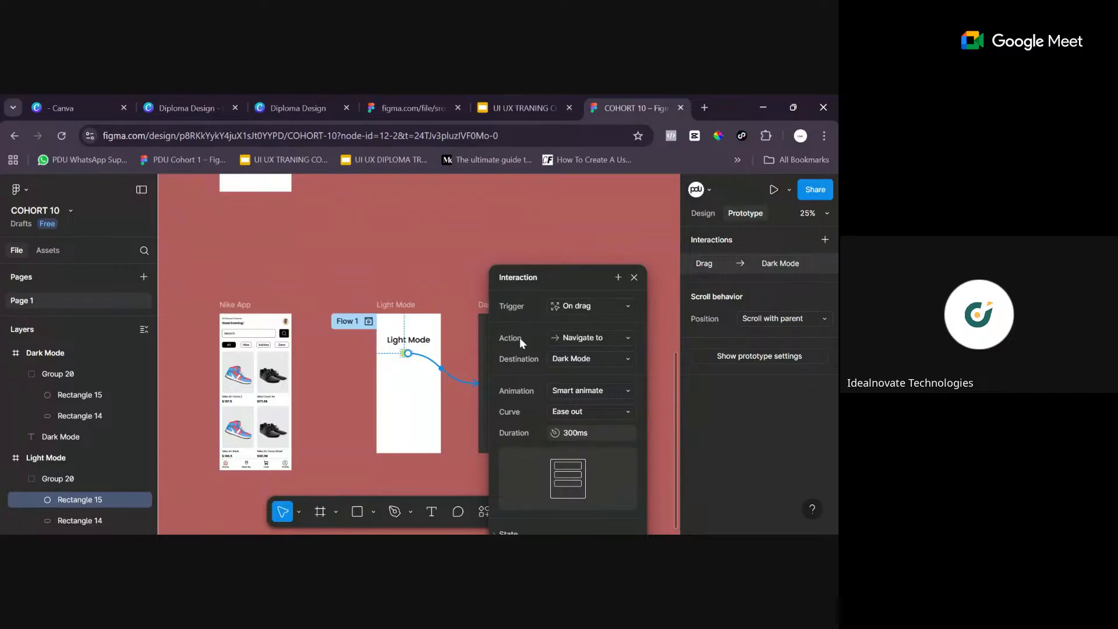
- Examine the action, animation and curve options available for the Light Mode knob's drag interaction
{"action": "left_click", "coordinate": [620, 342]}
{"action": "left_click", "coordinate": [613, 337]}
{"action": "left_click", "coordinate": [598, 392]}
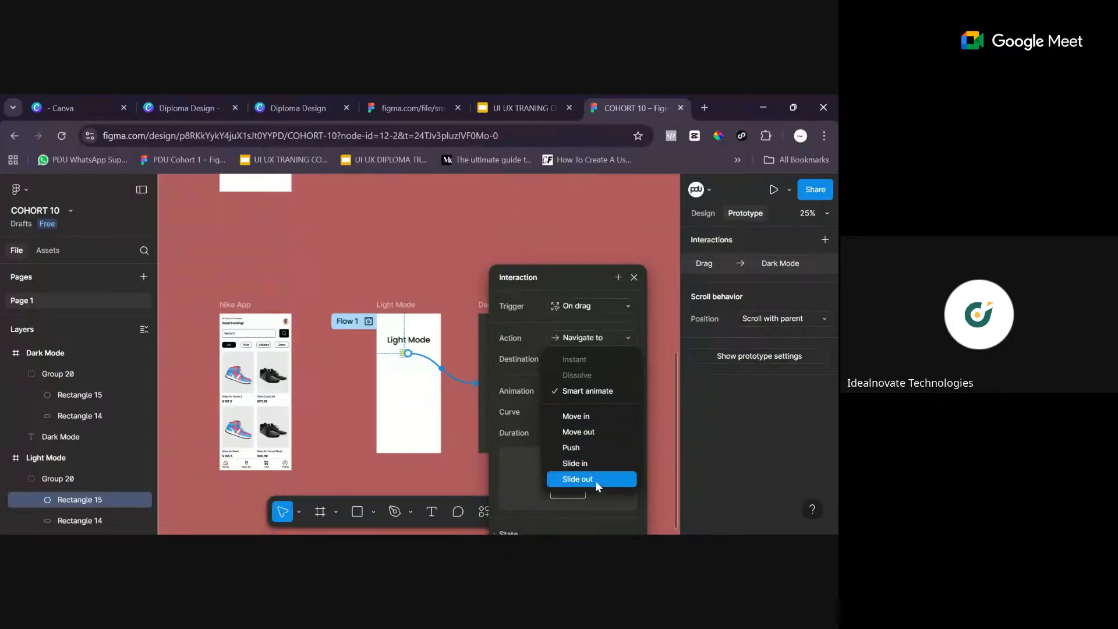
{"action": "left_click", "coordinate": [612, 393]}
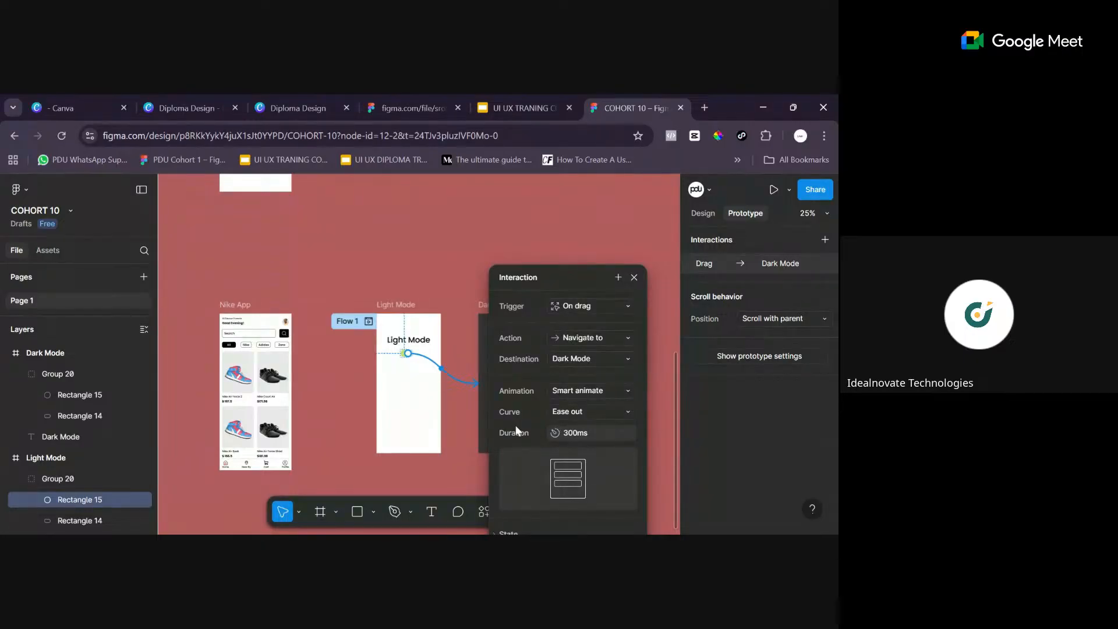
{"action": "left_click", "coordinate": [614, 411]}
{"action": "left_click", "coordinate": [624, 411]}
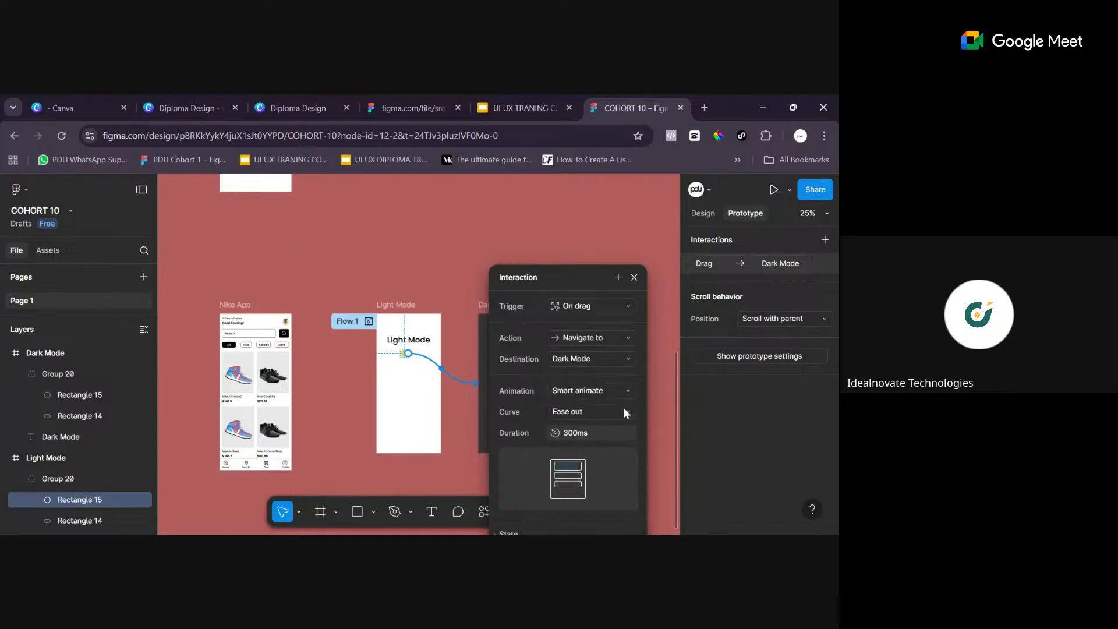
- Set the duration of the Light Mode knob's drag animation to 500 ms and close the interaction settings
{"action": "left_click", "coordinate": [574, 432]}
{"action": "key", "text": "BackSpace"}
{"action": "key", "text": "BackSpace"}
{"action": "type", "text": "500"}
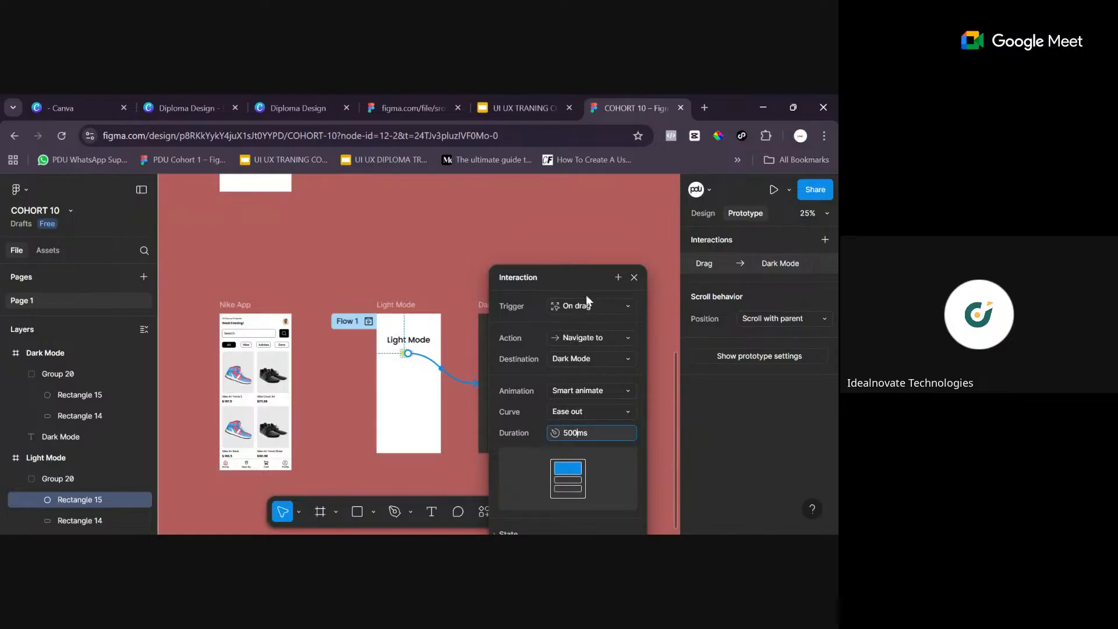
{"action": "left_click_drag", "start_coordinate": [586, 272], "coordinate": [592, 231]}
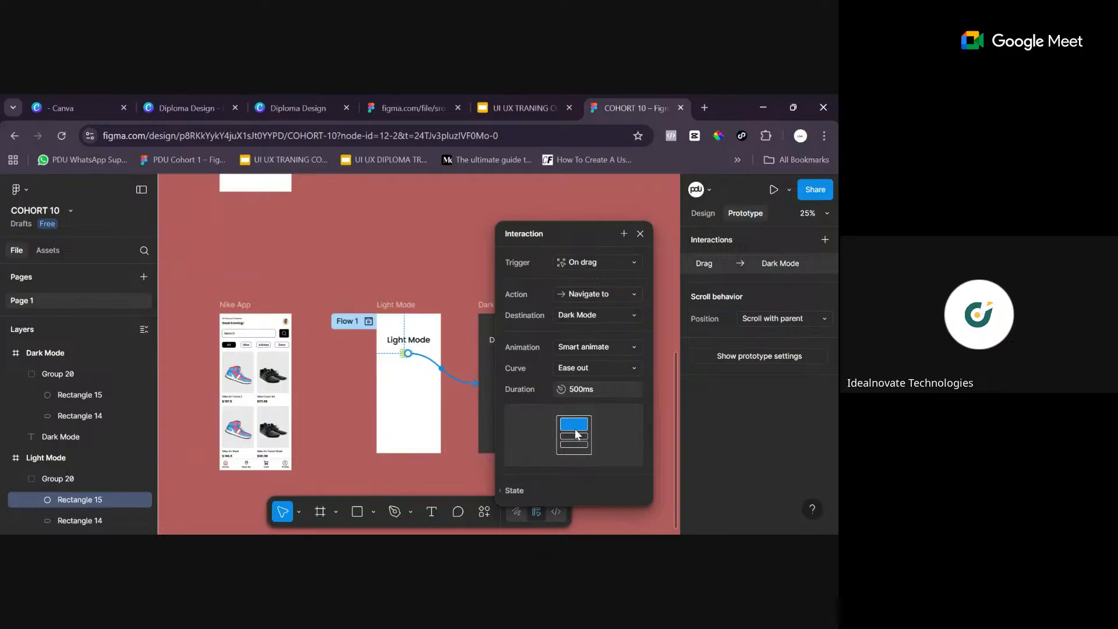
{"action": "left_click", "coordinate": [640, 234]}
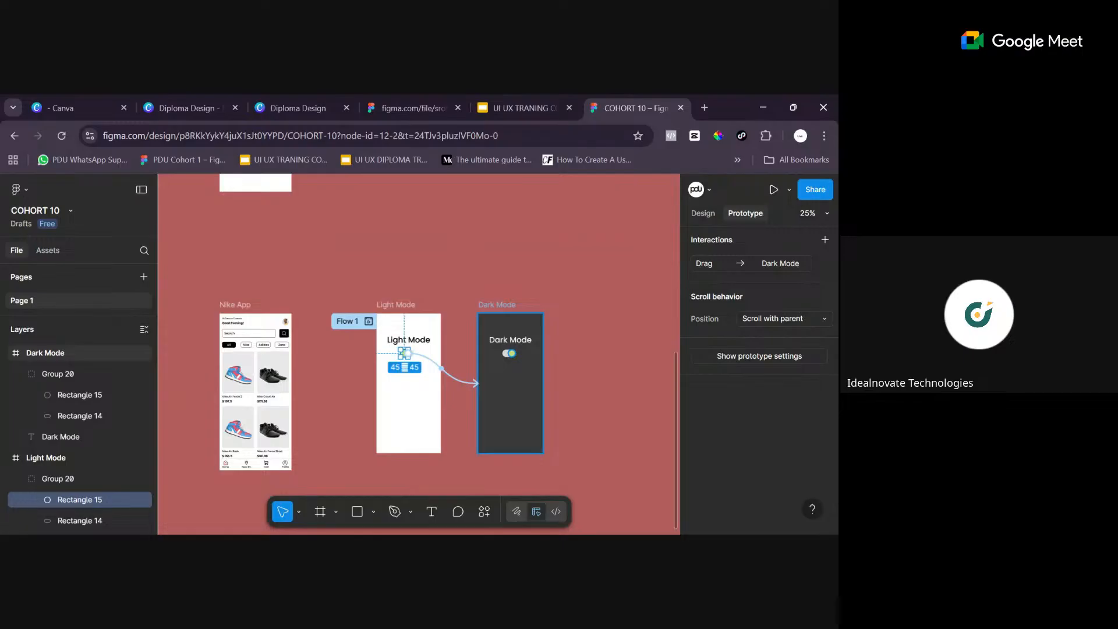
- Create a prototype connection from the green knob inside the Dark Mode toggle back to the Light Mode frame
{"action": "left_click", "coordinate": [496, 305]}
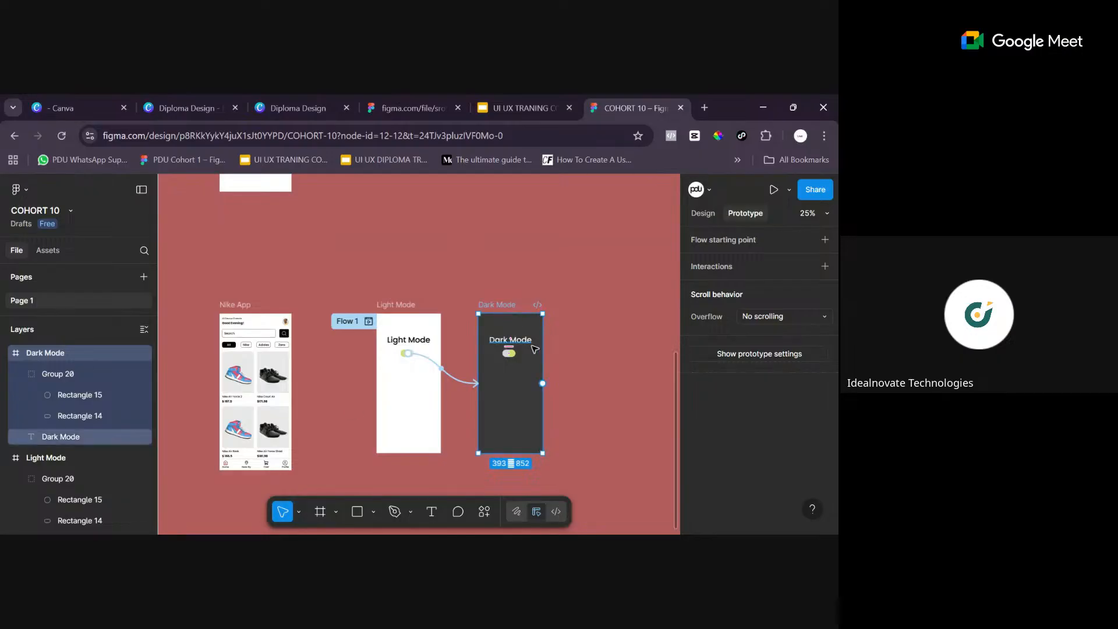
{"action": "left_click", "coordinate": [515, 356]}
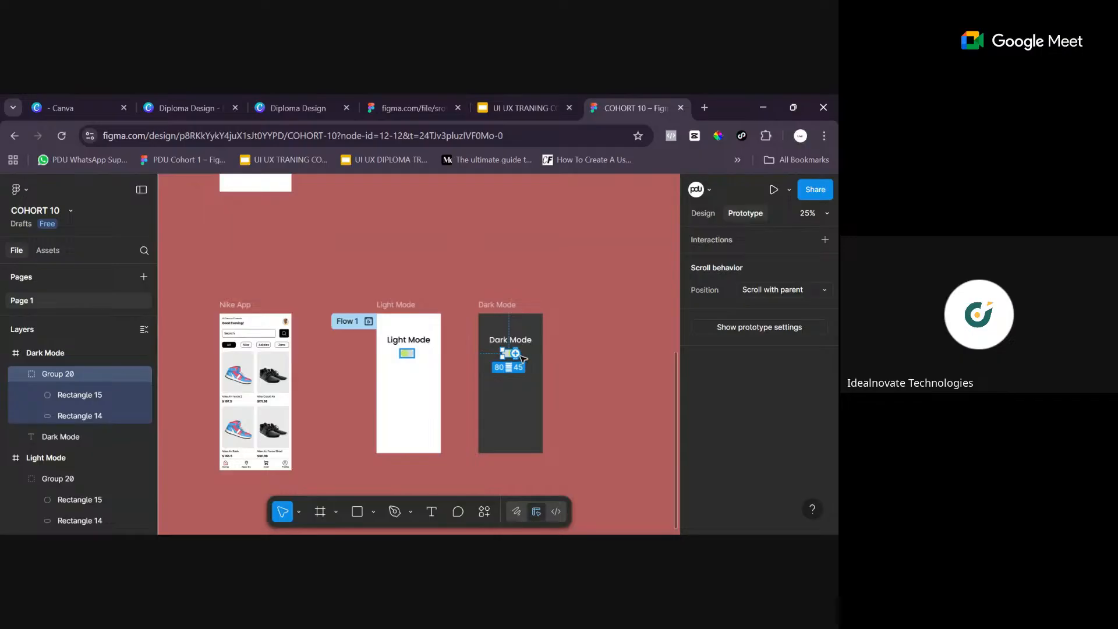
{"action": "key", "text": "ctrl+plus"}
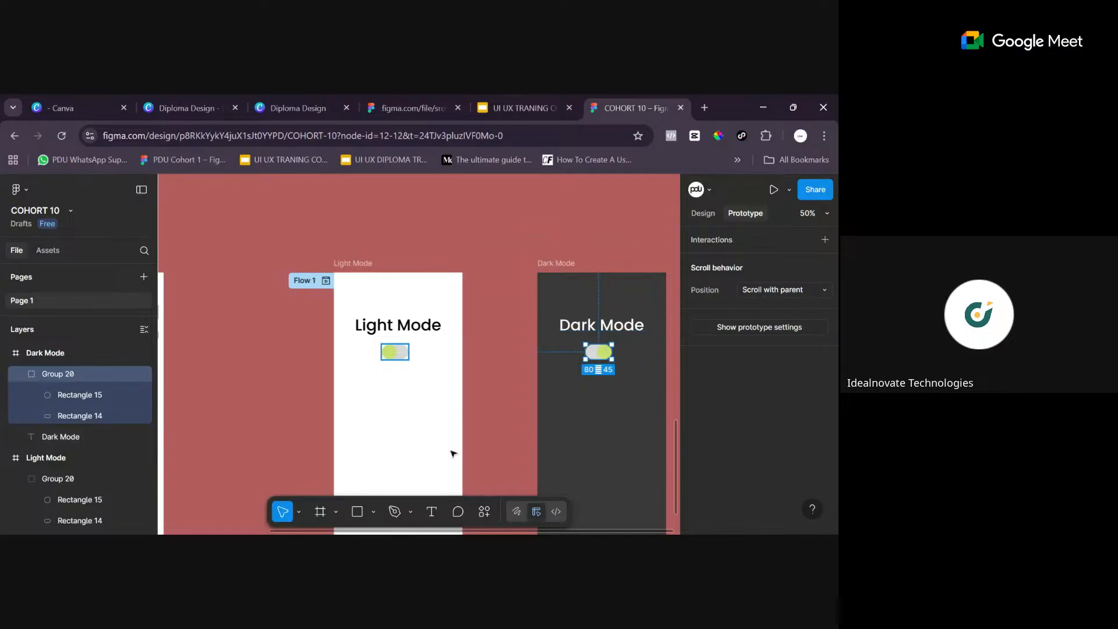
{"action": "mouse_move", "coordinate": [606, 358]}
{"action": "left_click", "coordinate": [602, 400]}
{"action": "double_click", "coordinate": [606, 353]}
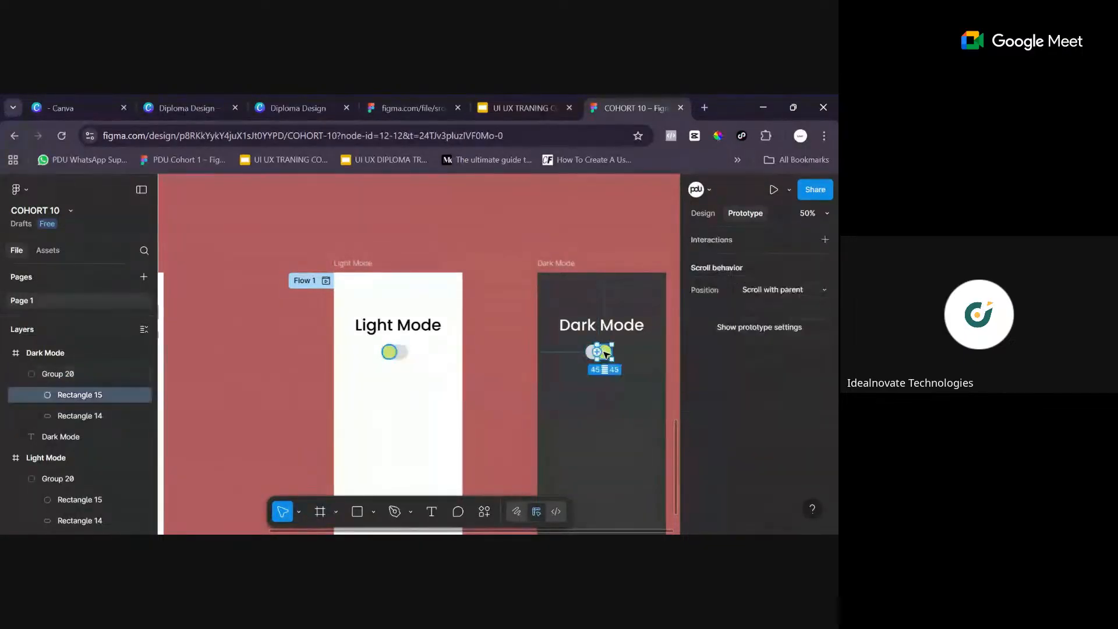
{"action": "left_click_drag", "start_coordinate": [595, 355], "coordinate": [427, 474]}
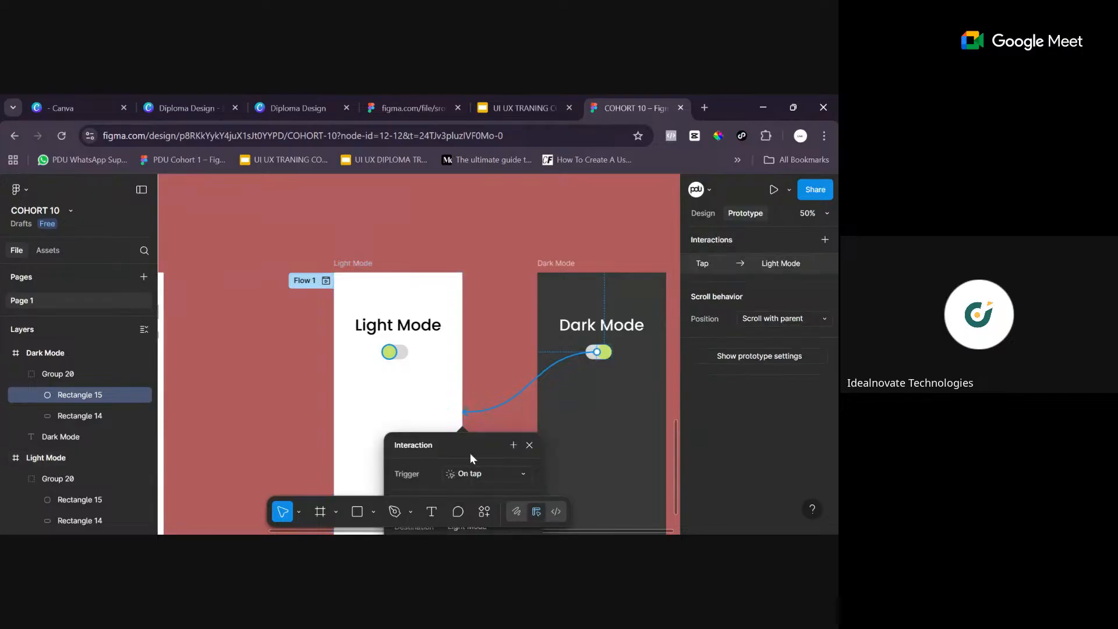
- Set the trigger of the Dark Mode knob's connection to On drag and close the interaction settings
{"action": "left_click_drag", "start_coordinate": [458, 435], "coordinate": [312, 257]}
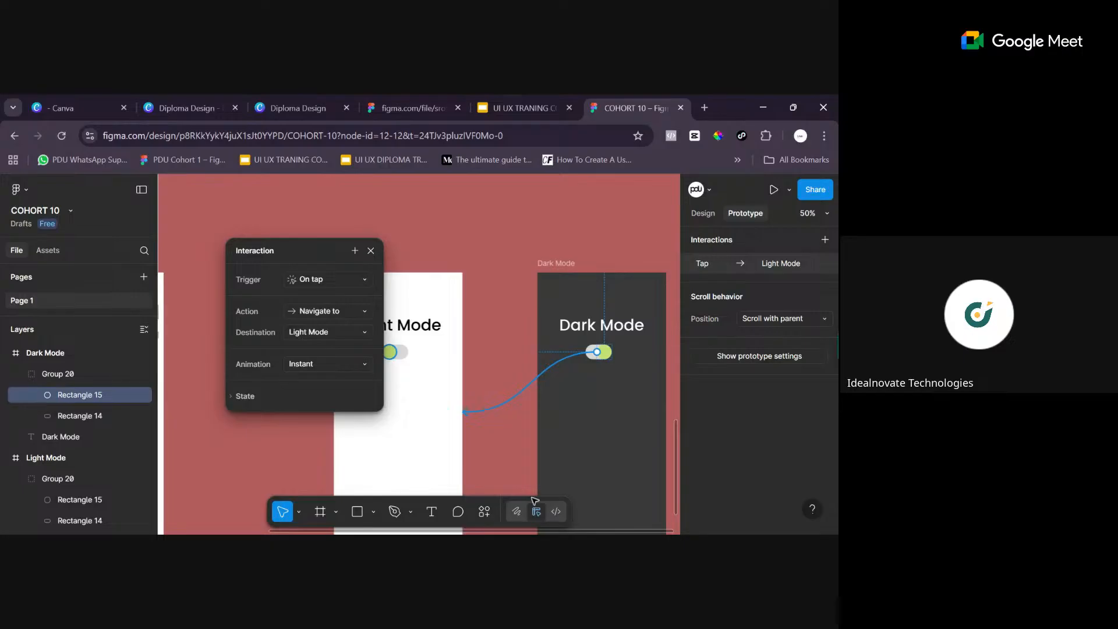
{"action": "left_click", "coordinate": [339, 278]}
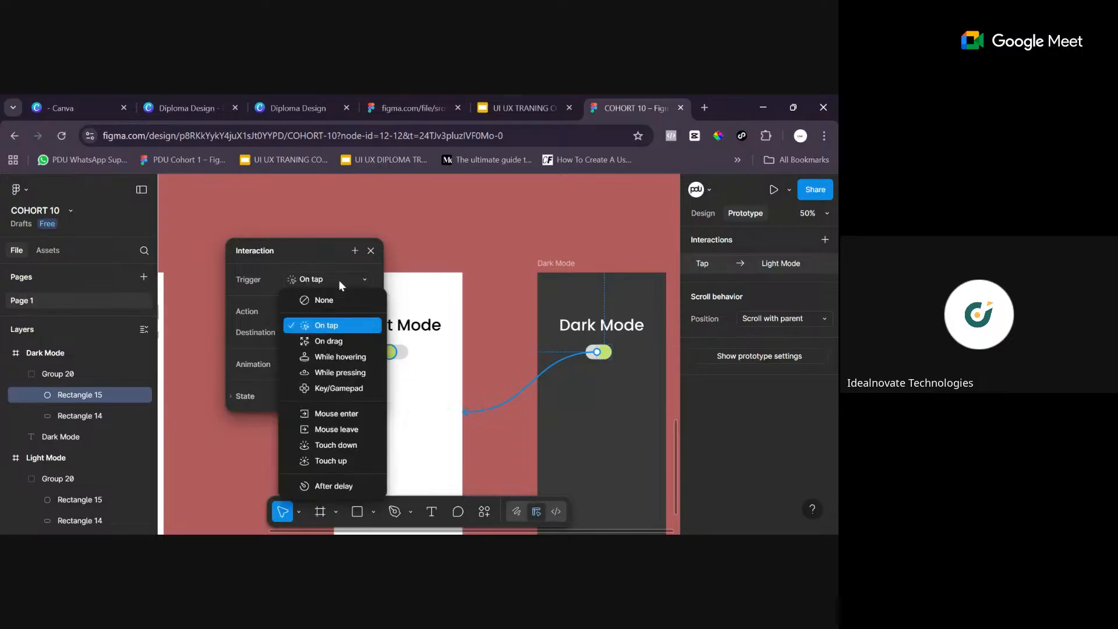
{"action": "left_click", "coordinate": [330, 342]}
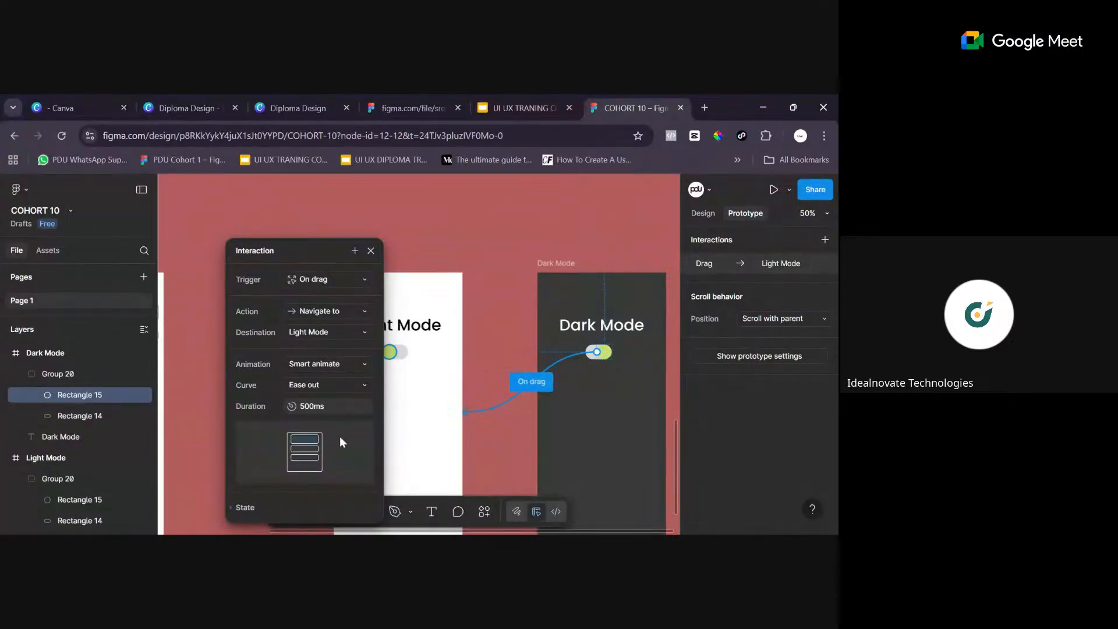
{"action": "left_click", "coordinate": [371, 251]}
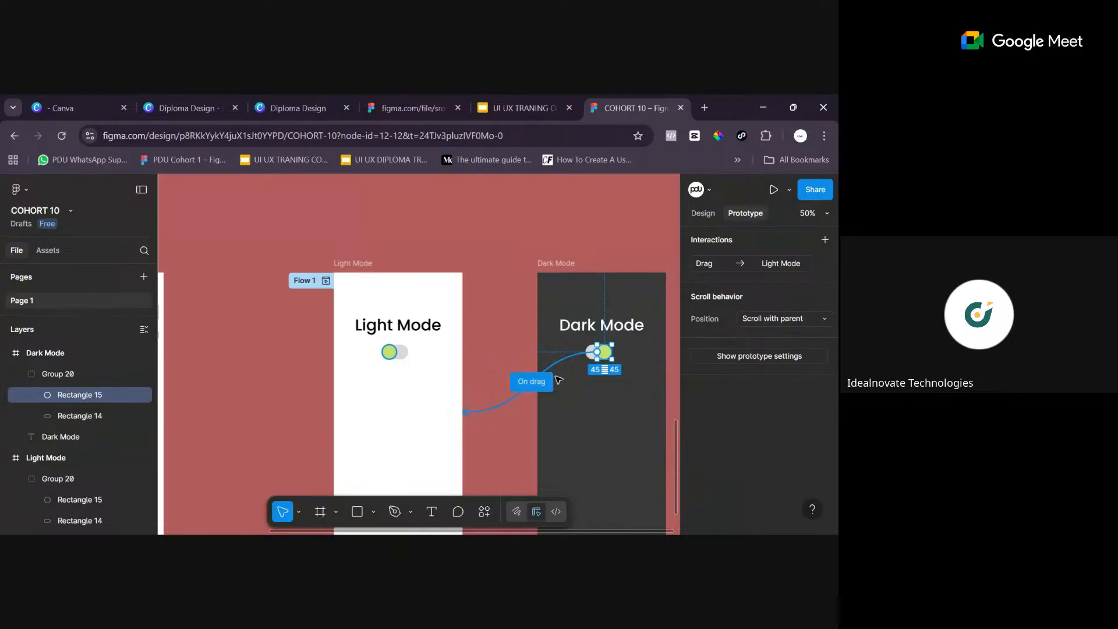
{"action": "scroll", "coordinate": [571, 425], "scroll_direction": "down", "scroll_amount": 2}
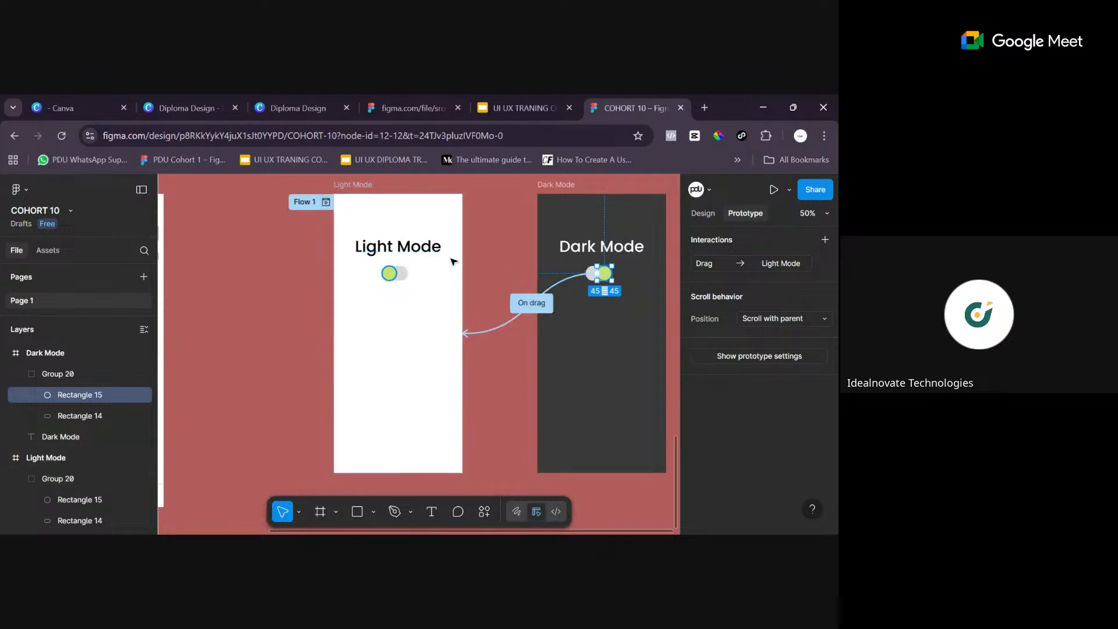
{"action": "scroll", "coordinate": [473, 267], "scroll_direction": "up", "scroll_amount": 3}
{"action": "scroll", "coordinate": [449, 244], "scroll_direction": "up", "scroll_amount": 3}
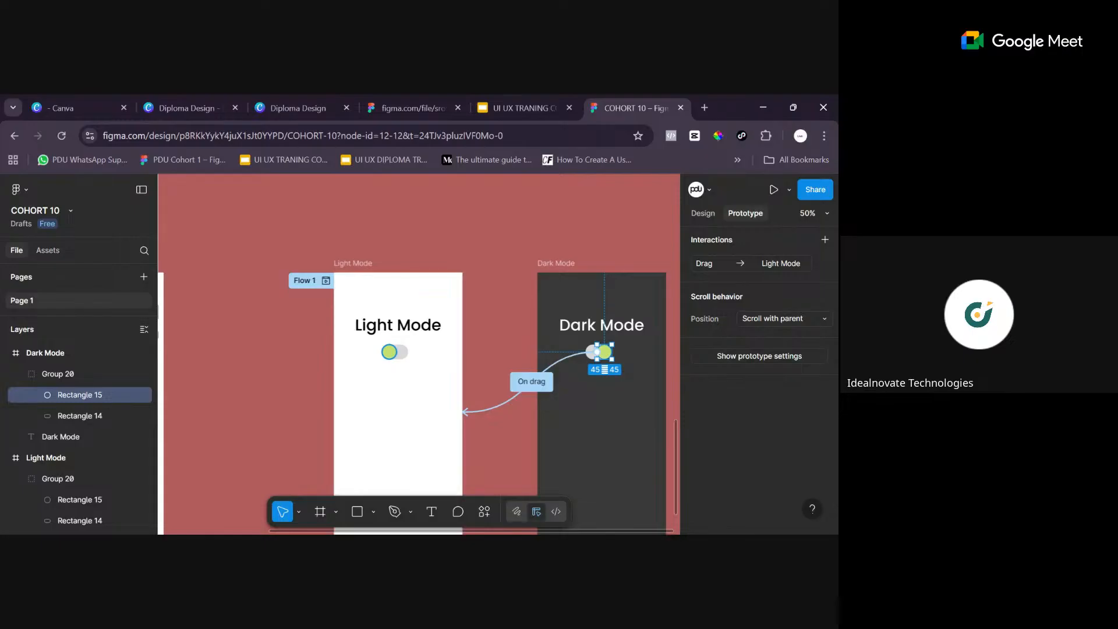
{"action": "left_click", "coordinate": [326, 281]}
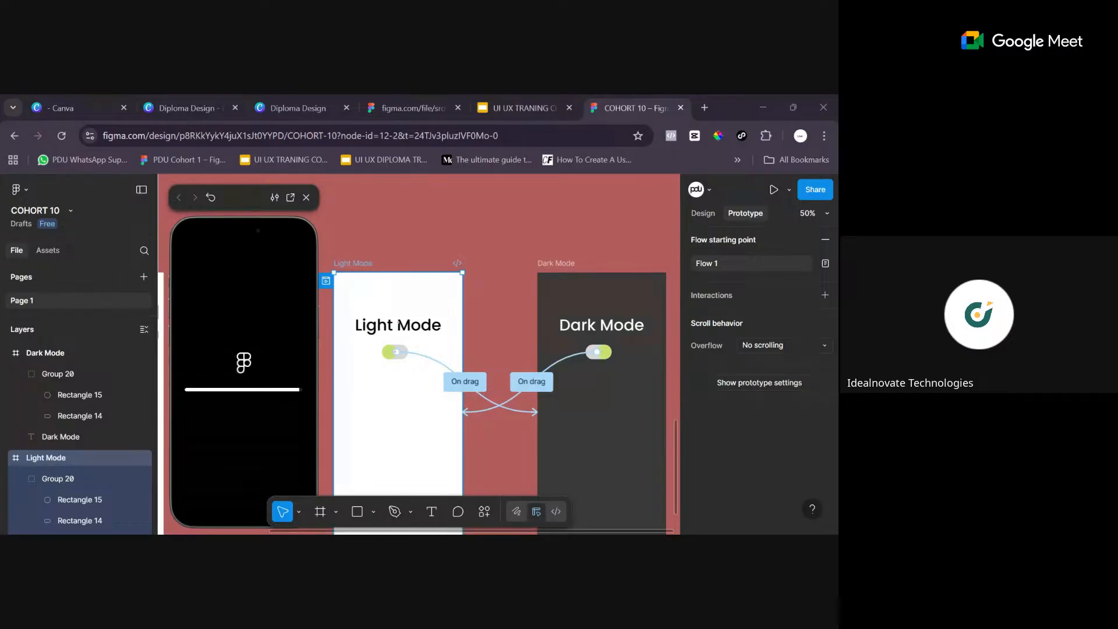
{"action": "left_click", "coordinate": [229, 396]}
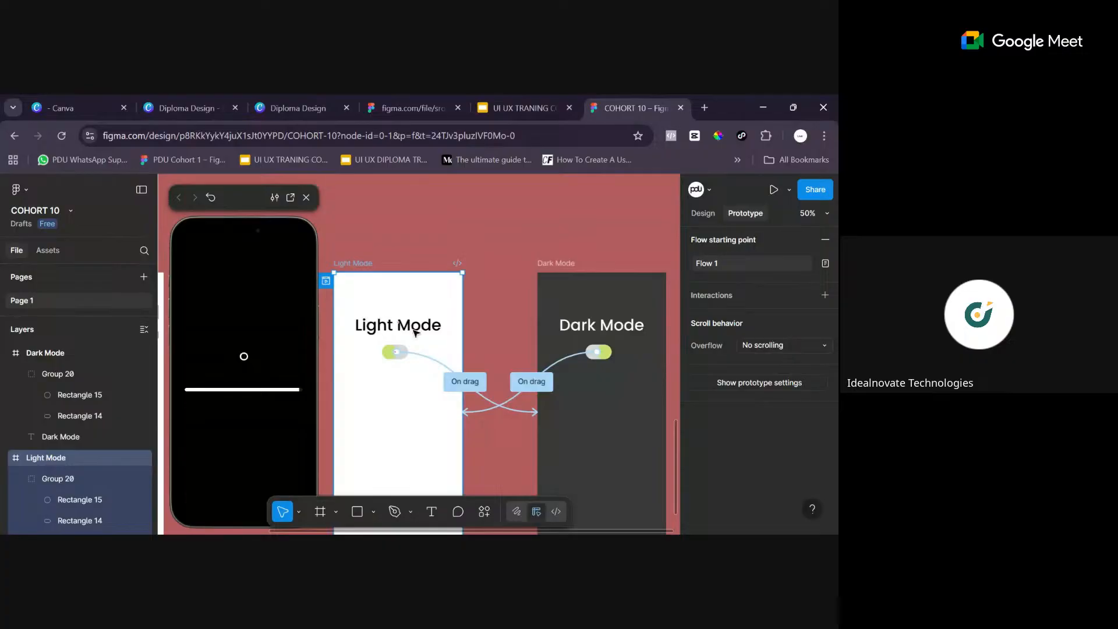
{"action": "left_click", "coordinate": [377, 220]}
- Preview Flow 1 from the Light Mode frame and test sliding the toggle's knob to switch between the modes
{"action": "scroll", "coordinate": [376, 219], "scroll_direction": "down", "scroll_amount": 1}
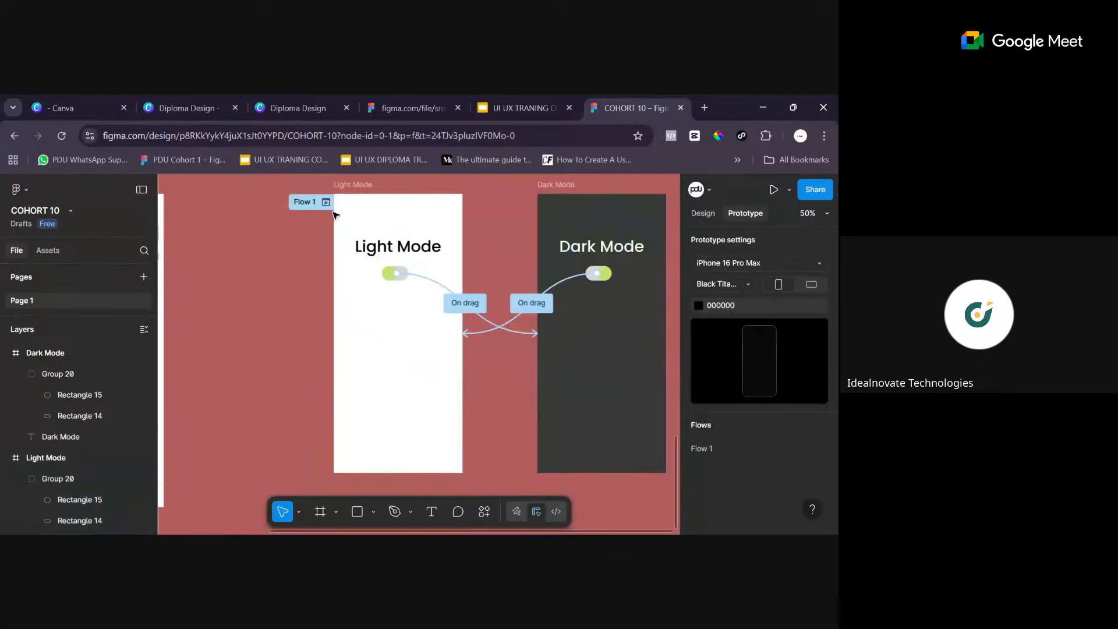
{"action": "scroll", "coordinate": [374, 253], "scroll_direction": "down", "scroll_amount": 2}
{"action": "scroll", "coordinate": [390, 259], "scroll_direction": "up", "scroll_amount": 3}
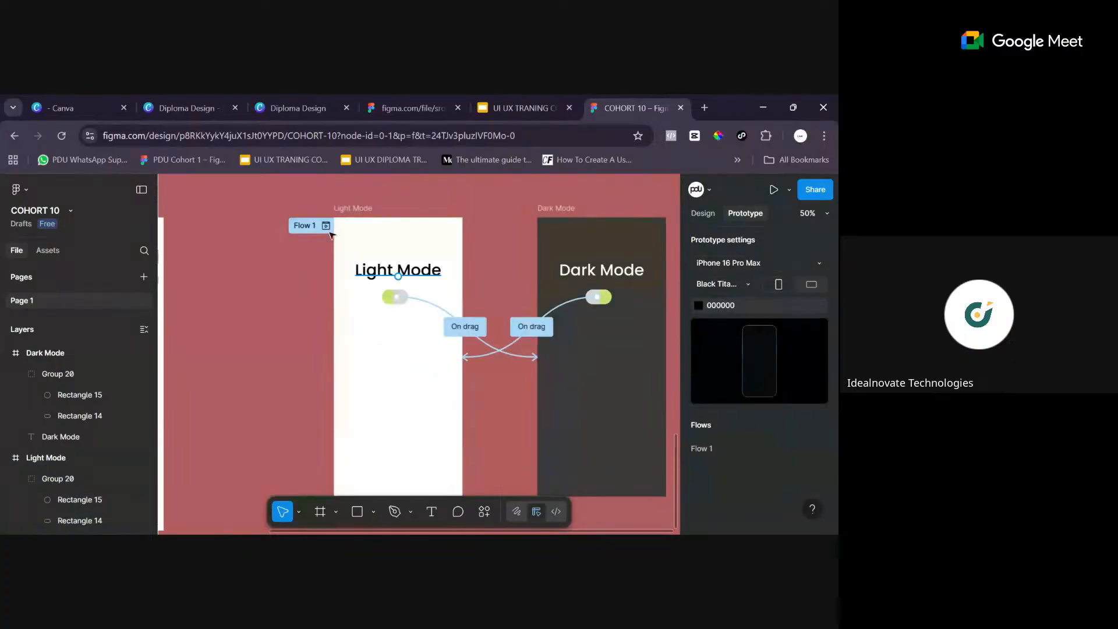
{"action": "scroll", "coordinate": [331, 232], "scroll_direction": "up", "scroll_amount": 3}
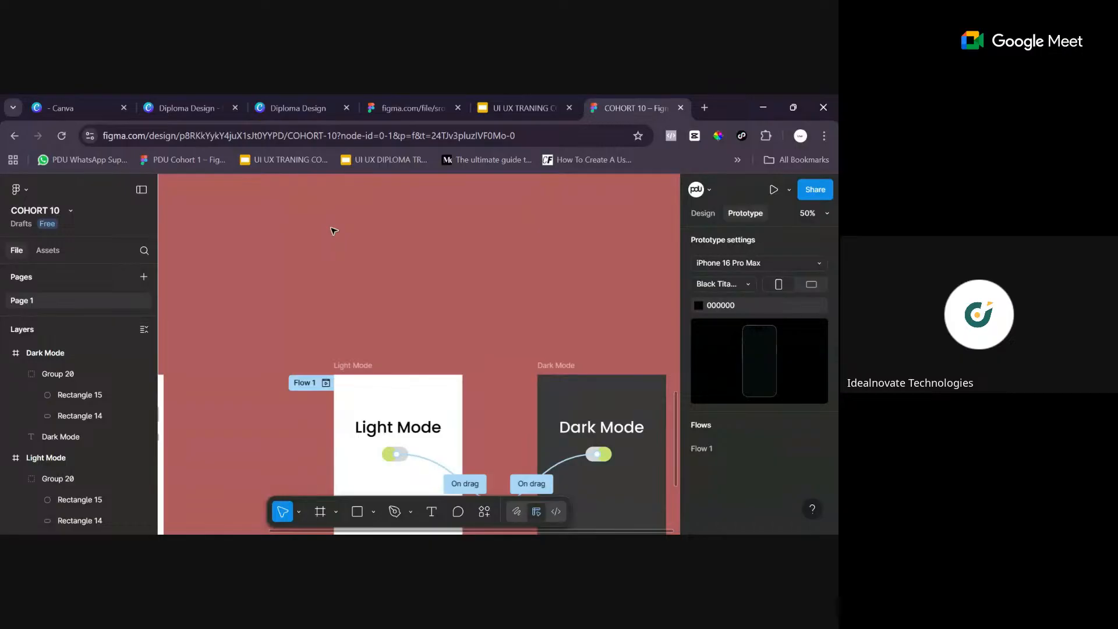
{"action": "scroll", "coordinate": [350, 230], "scroll_direction": "down", "scroll_amount": 4}
{"action": "scroll", "coordinate": [358, 251], "scroll_direction": "up", "scroll_amount": 1}
{"action": "left_click", "coordinate": [343, 236]}
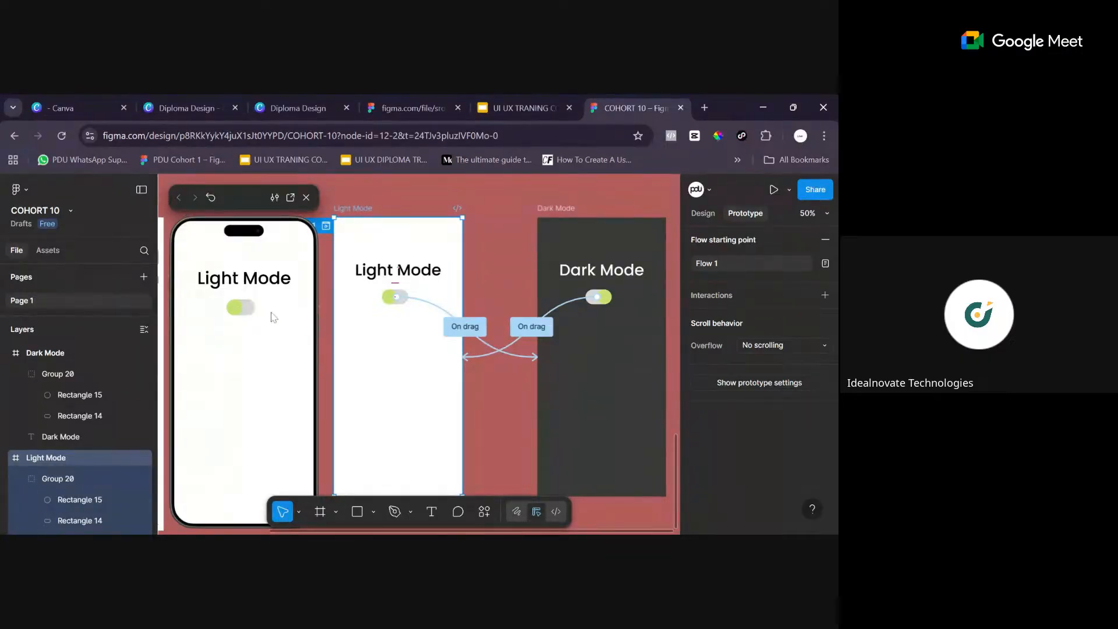
{"action": "mouse_move", "coordinate": [242, 308]}
{"action": "left_mouse_down"}
{"action": "mouse_move", "coordinate": [288, 309]}
{"action": "mouse_move", "coordinate": [221, 310]}
{"action": "mouse_move", "coordinate": [292, 316]}
{"action": "mouse_move", "coordinate": [228, 313]}
{"action": "mouse_move", "coordinate": [284, 312]}
{"action": "mouse_move", "coordinate": [220, 301]}
{"action": "mouse_move", "coordinate": [257, 304]}
{"action": "left_mouse_up"}
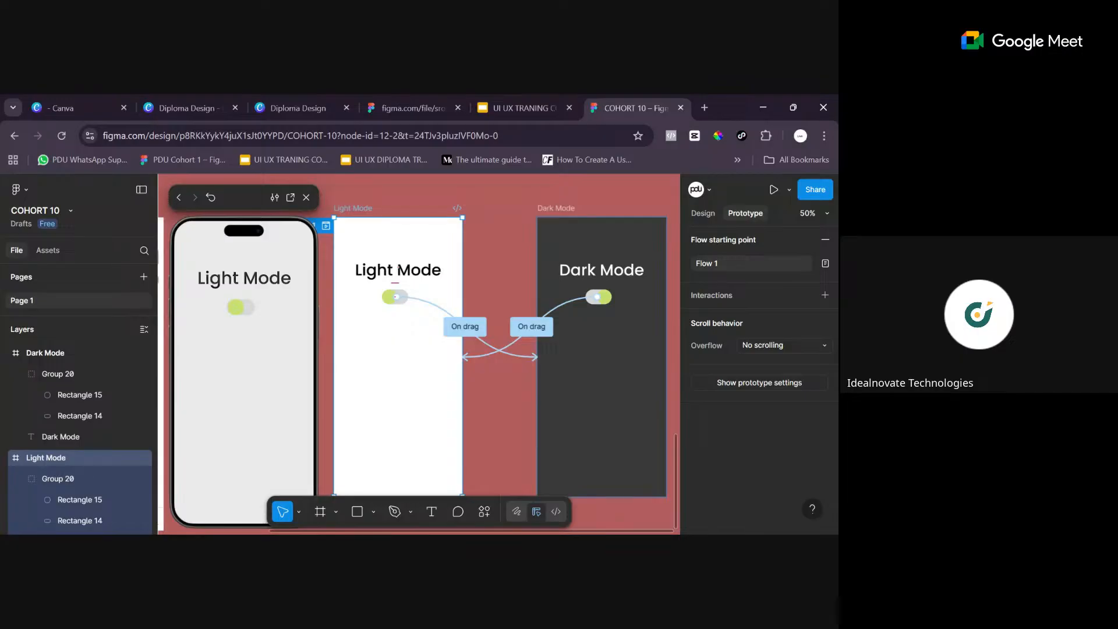
{"action": "left_click_drag", "start_coordinate": [236, 306], "coordinate": [255, 302]}
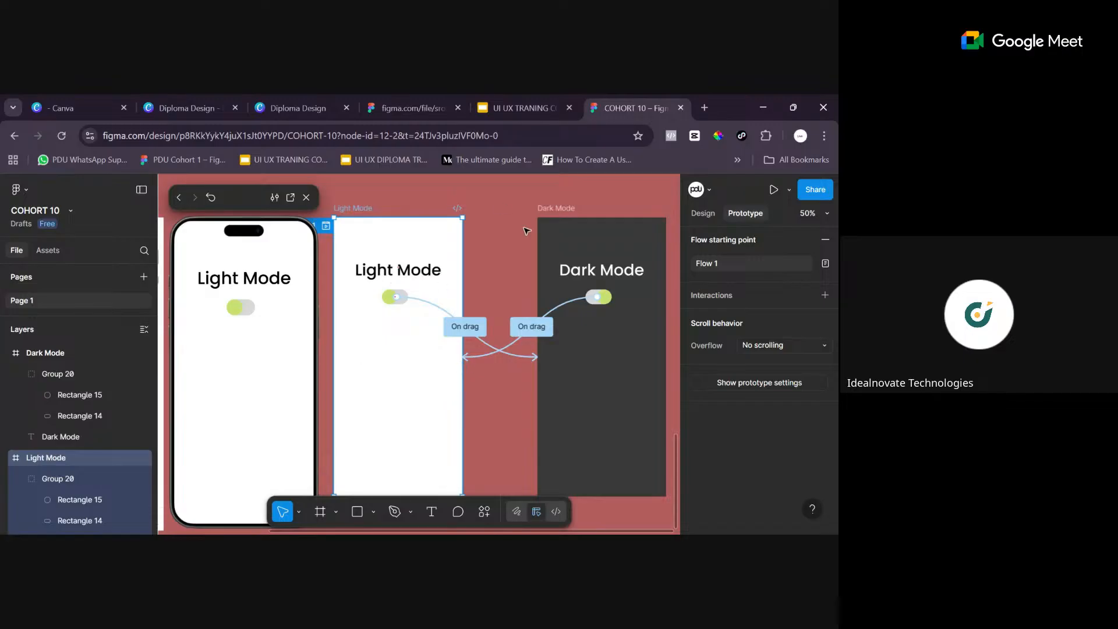
{"action": "left_click_drag", "start_coordinate": [238, 314], "coordinate": [260, 330]}
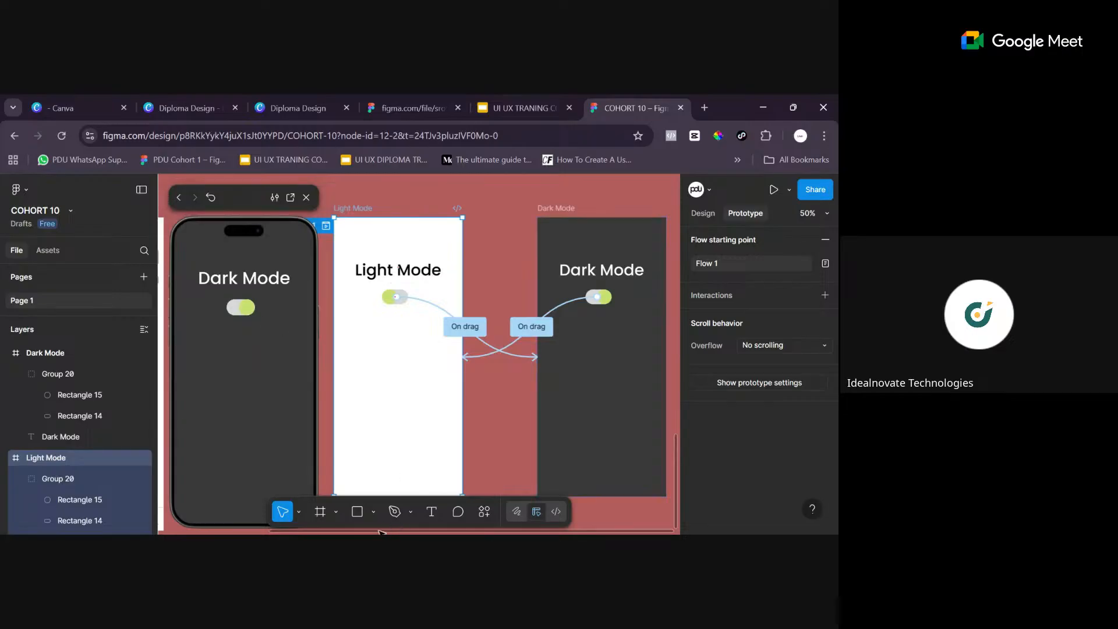
{"action": "scroll", "coordinate": [382, 533], "scroll_direction": "left", "scroll_amount": 10}
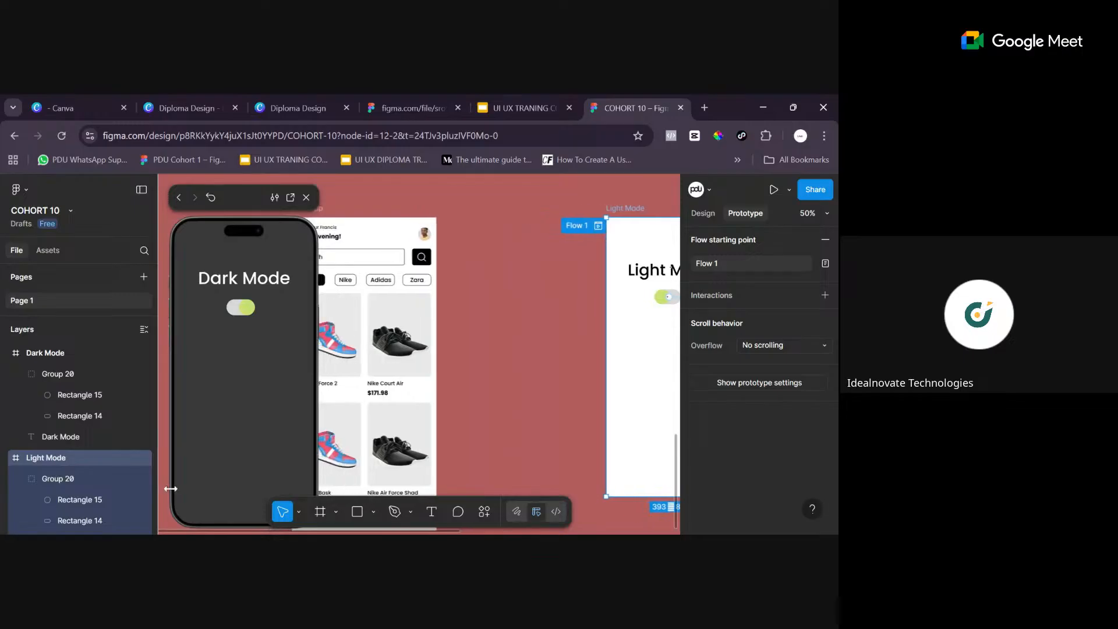
{"action": "scroll", "coordinate": [170, 488], "scroll_direction": "left", "scroll_amount": 2}
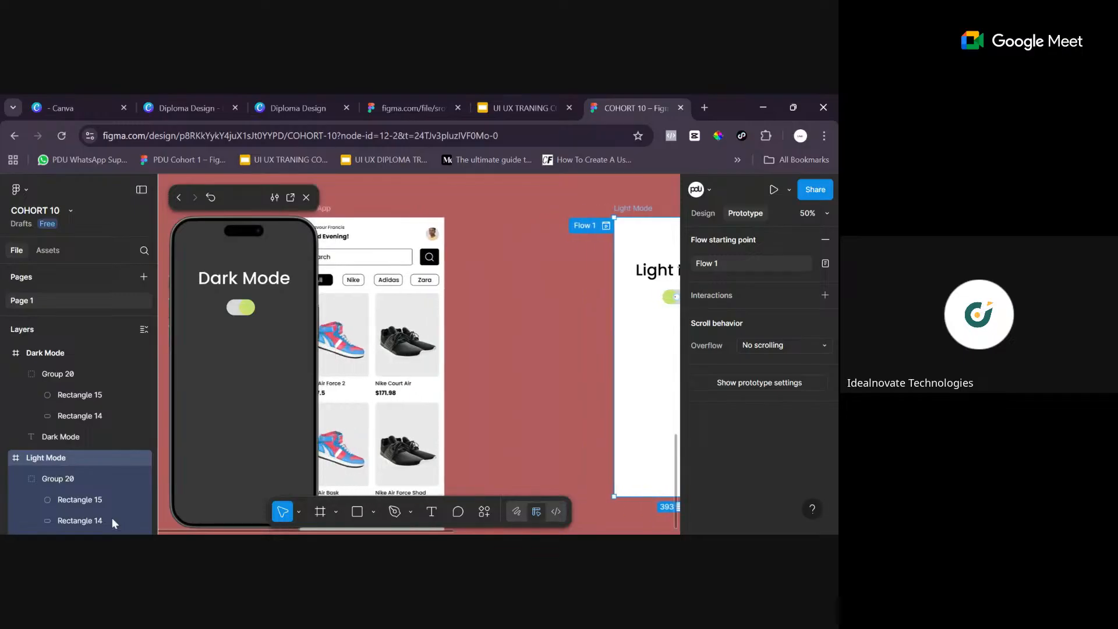
{"action": "scroll", "coordinate": [203, 531], "scroll_direction": "left", "scroll_amount": 2}
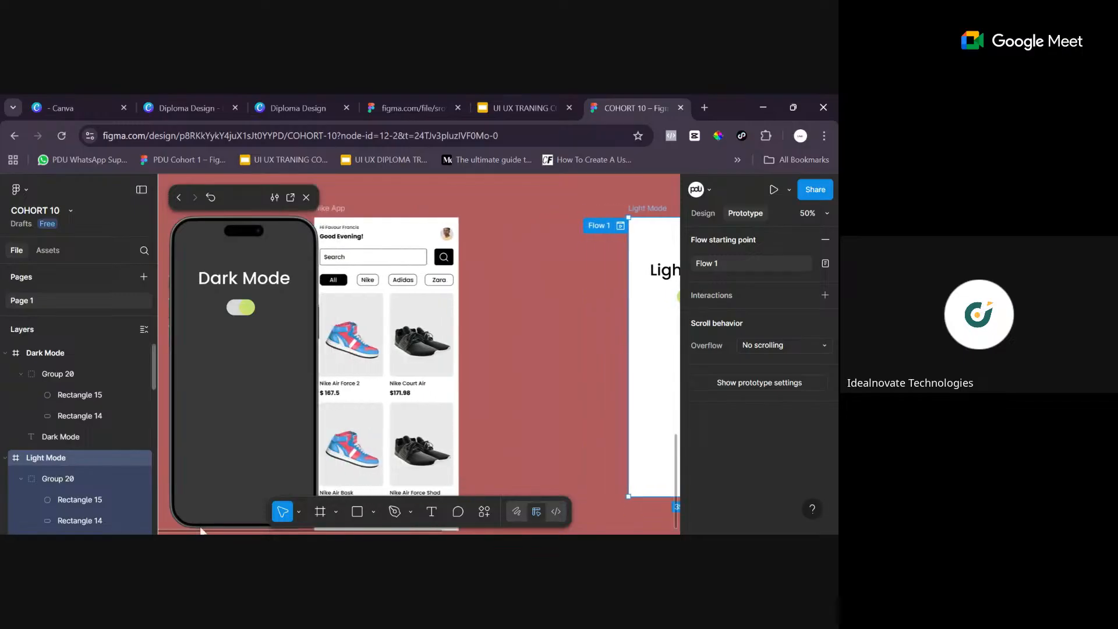
{"action": "scroll", "coordinate": [360, 532], "scroll_direction": "left", "scroll_amount": 5}
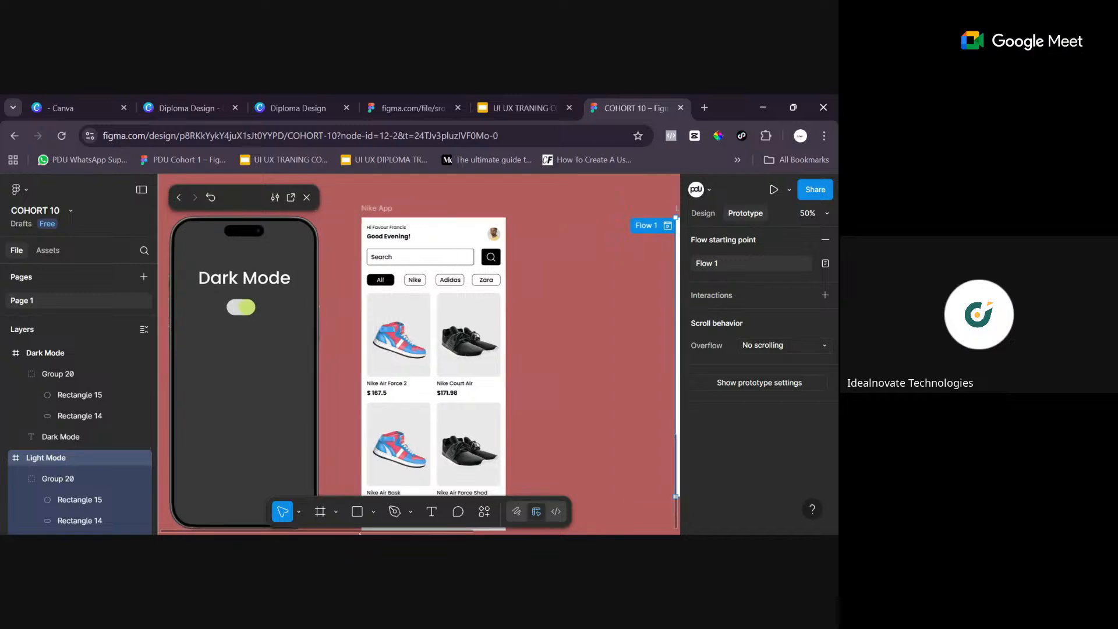